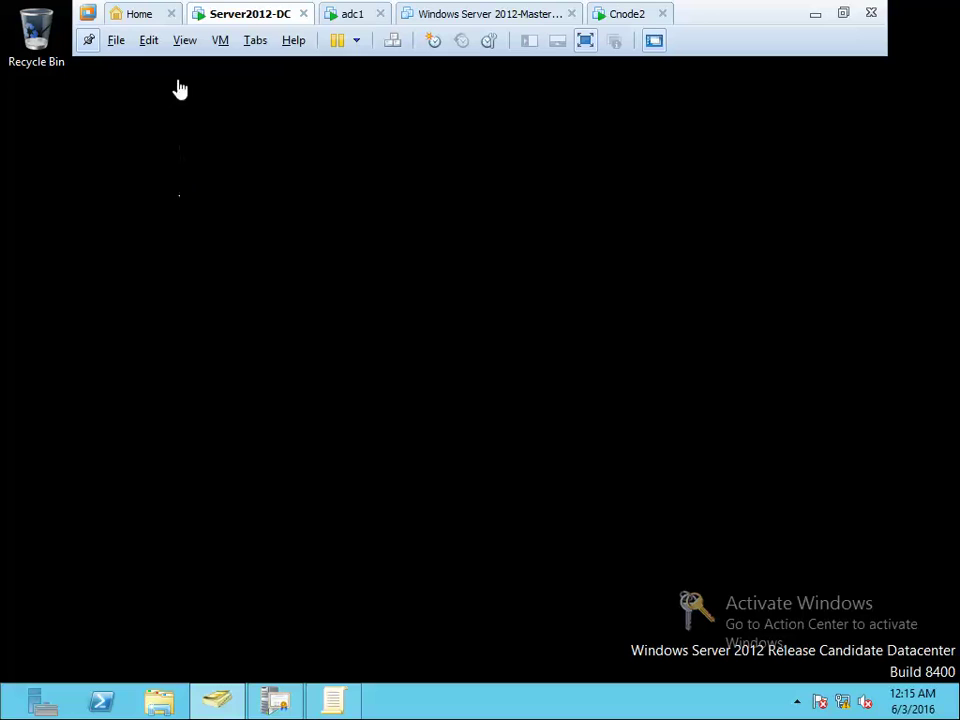
Switch the Server2012-DC virtual machine to Exclusive Mode so it runs full screen
left_click(188, 44)
left_click(207, 88)
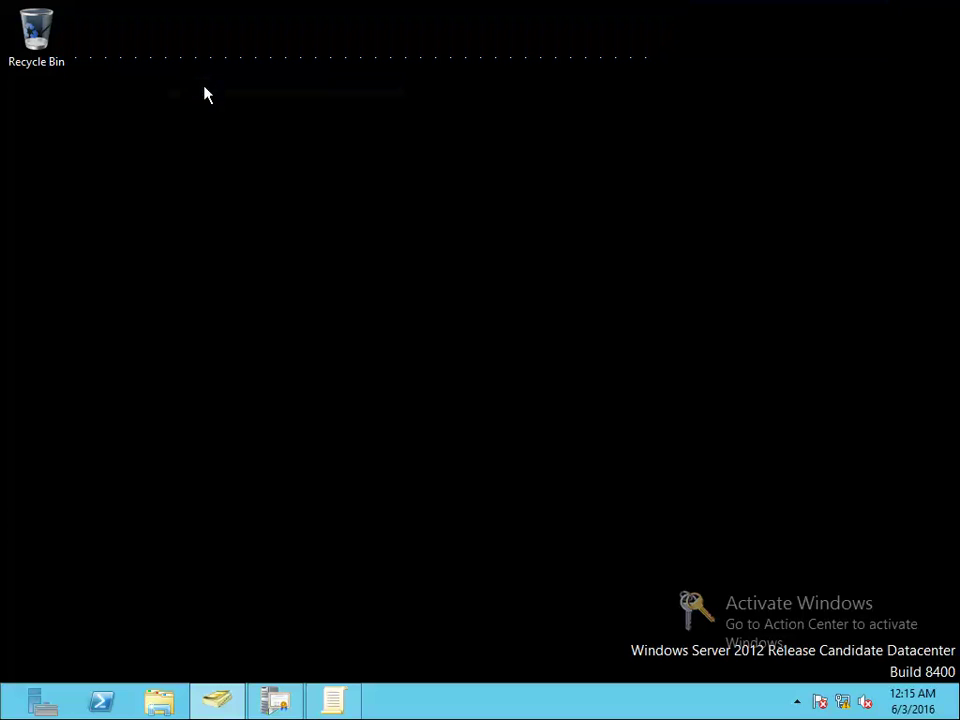
Launch Server Manager from the taskbar to begin adding roles and features
left_click(40, 706)
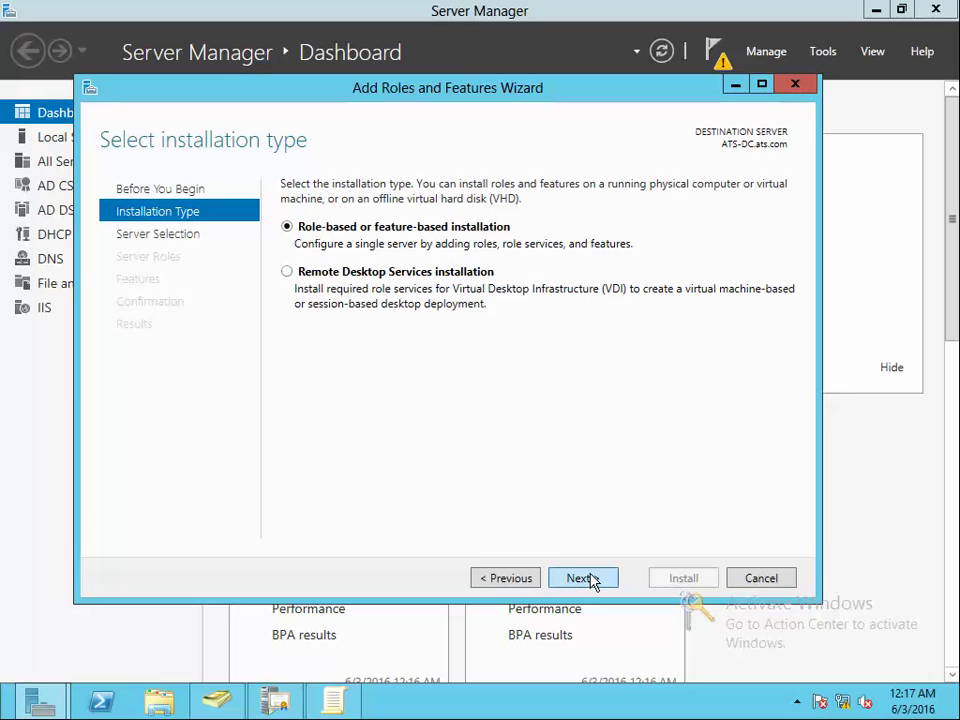
Step through Server Selection, Server Roles and Features, then cancel the wizard
left_click(590, 579)
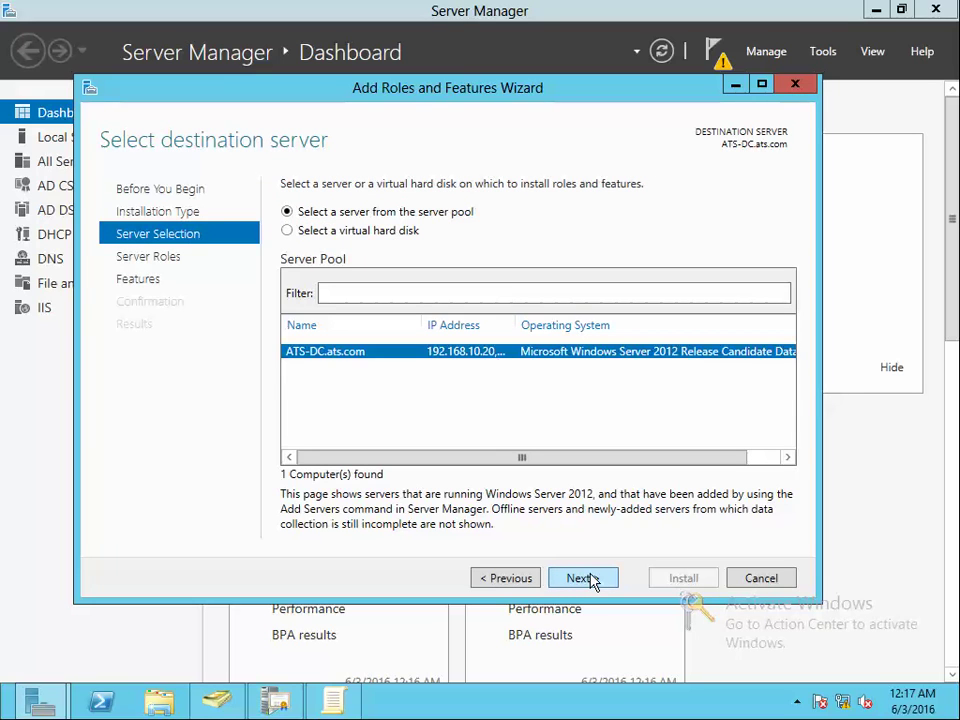
left_click(580, 578)
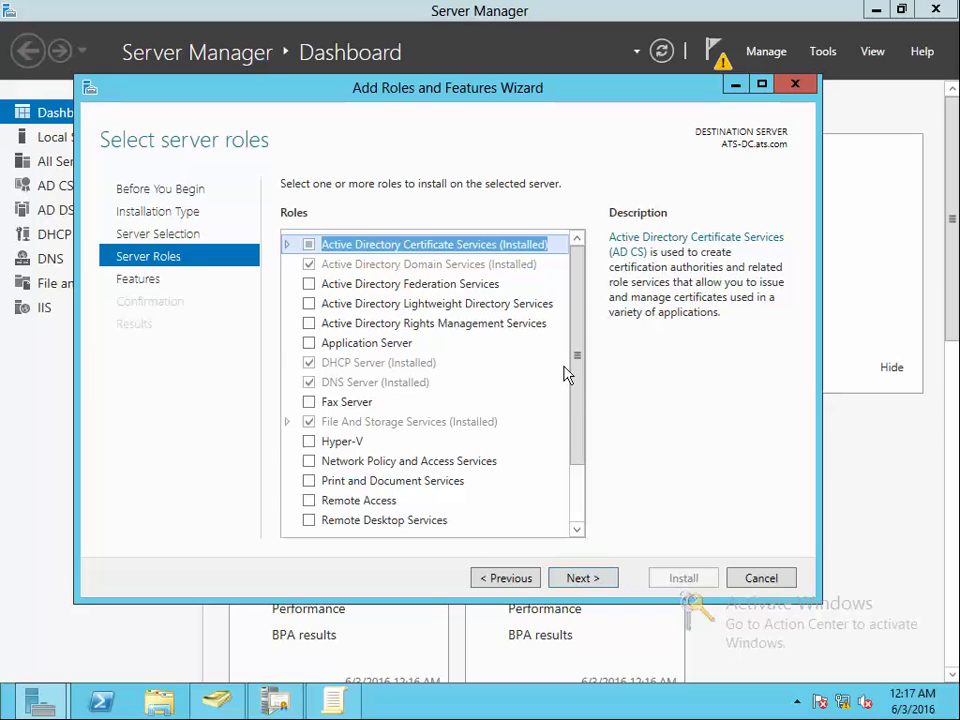
scroll(450, 360, "down", 2)
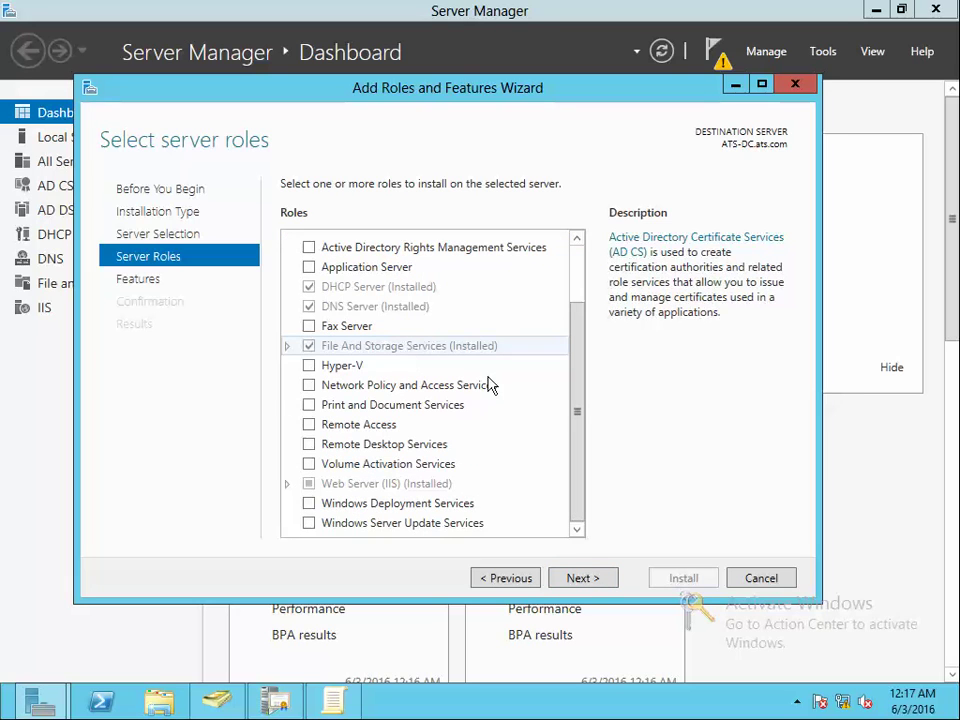
left_click(584, 578)
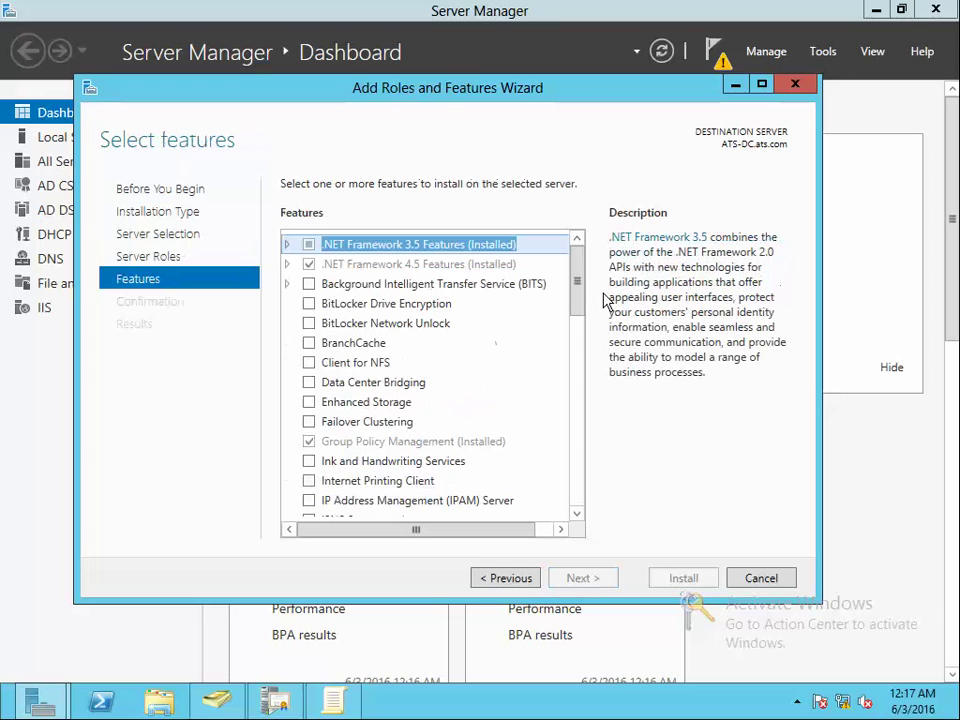
left_click_drag(577, 290, 583, 454)
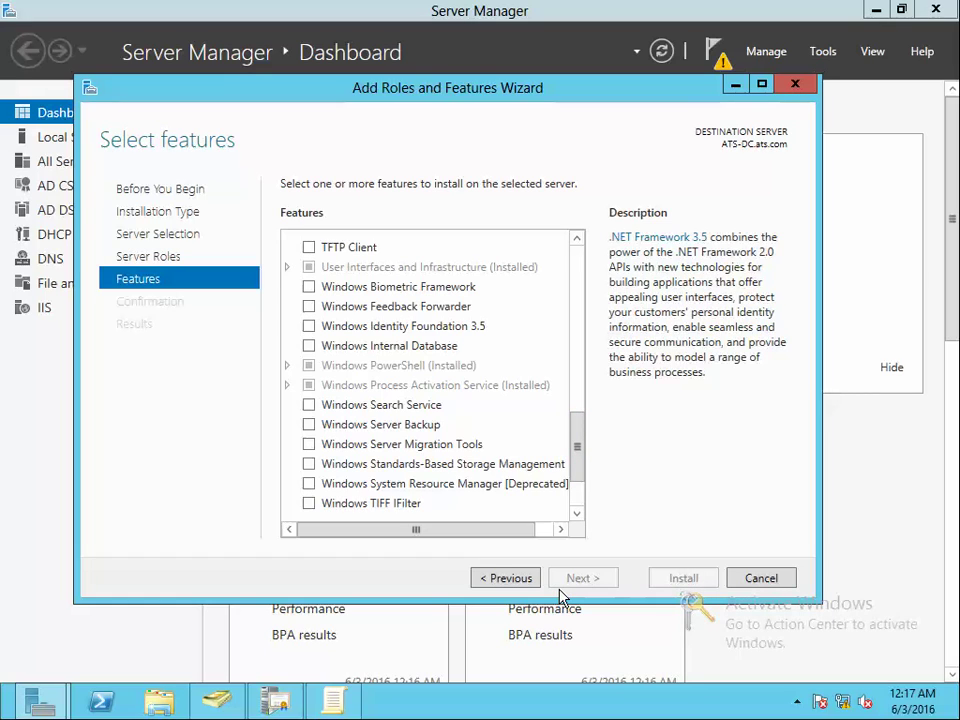
left_click(763, 578)
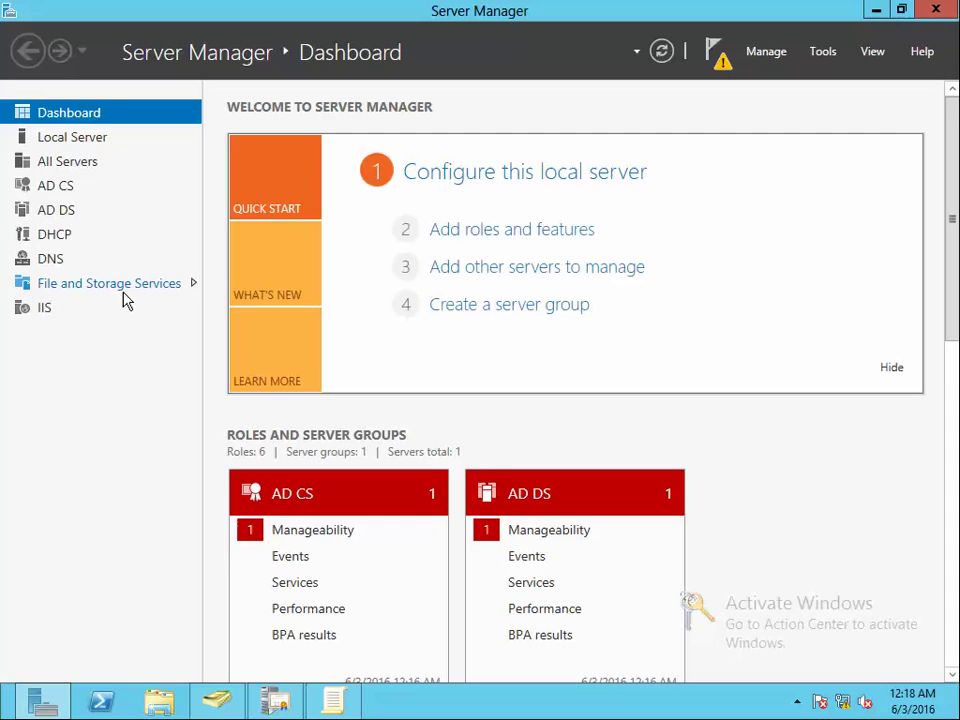
Go to File and Storage Services > iSCSI, which reports iSCSI Target Server isn't installed
left_click(123, 290)
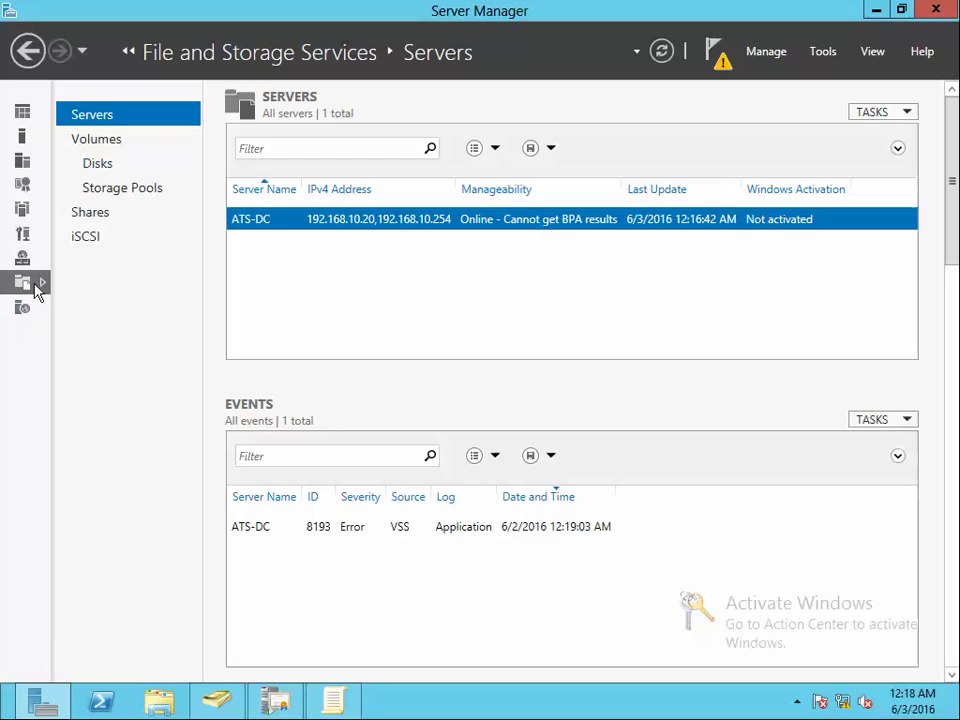
left_click(32, 64)
left_click(135, 286)
left_click(92, 238)
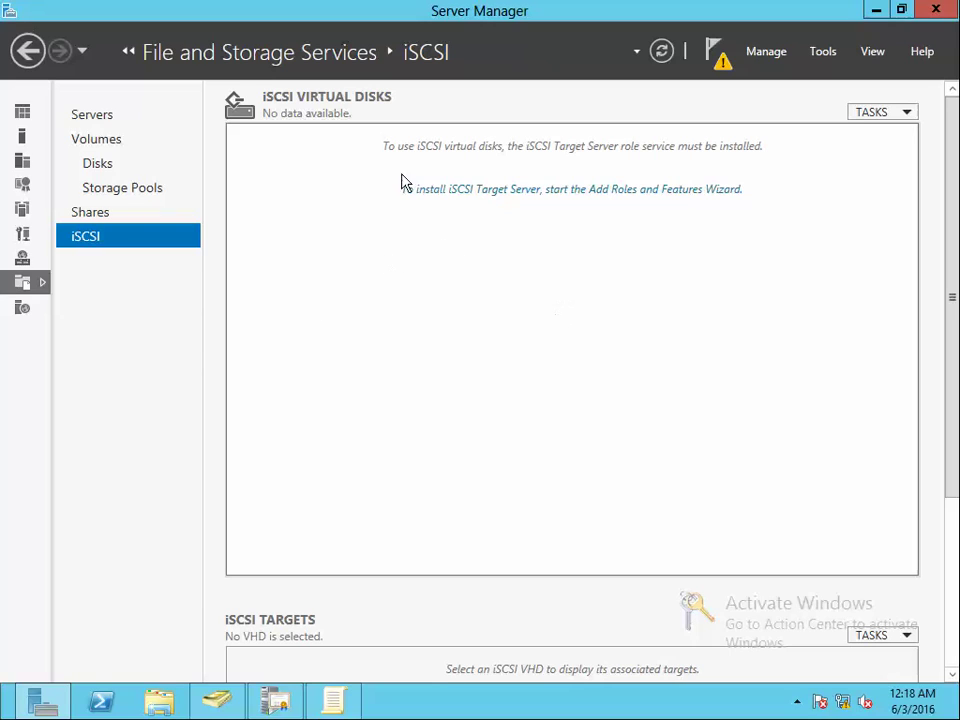
Start installing iSCSI Target Server and also tick iSCSI Target Storage Provider
left_click(481, 196)
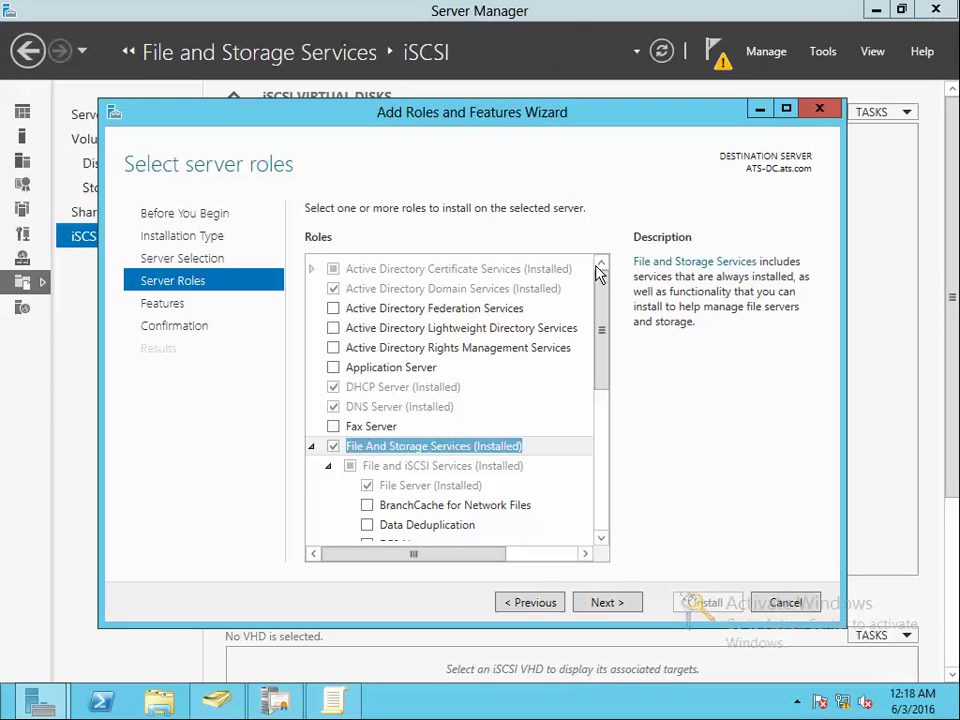
scroll(604, 336, "down", 2)
left_click_drag(605, 360, 604, 377)
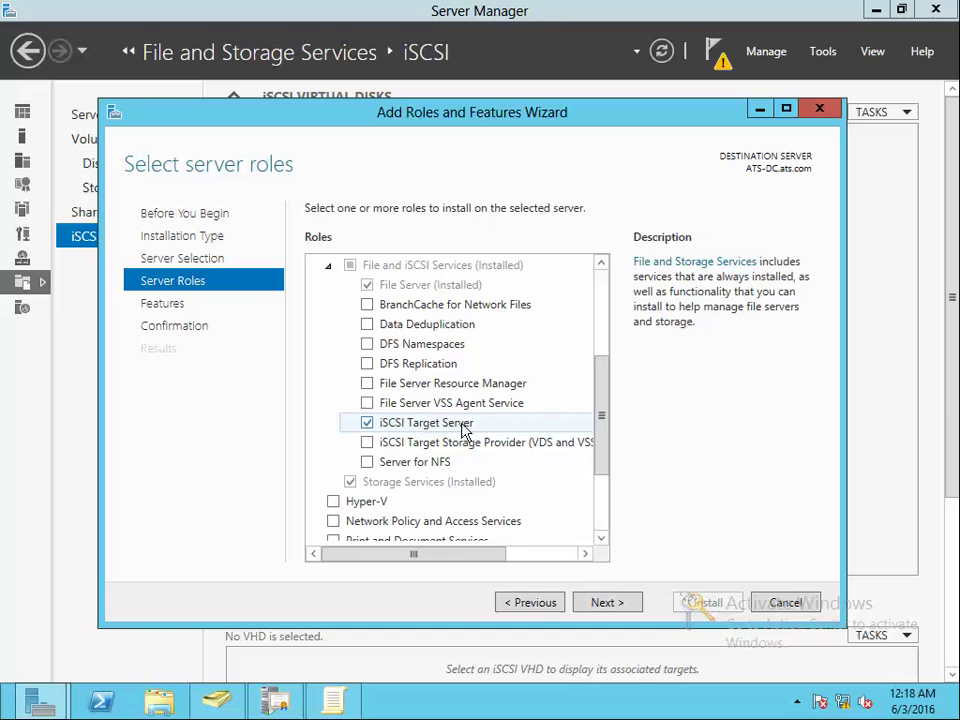
left_click(461, 442)
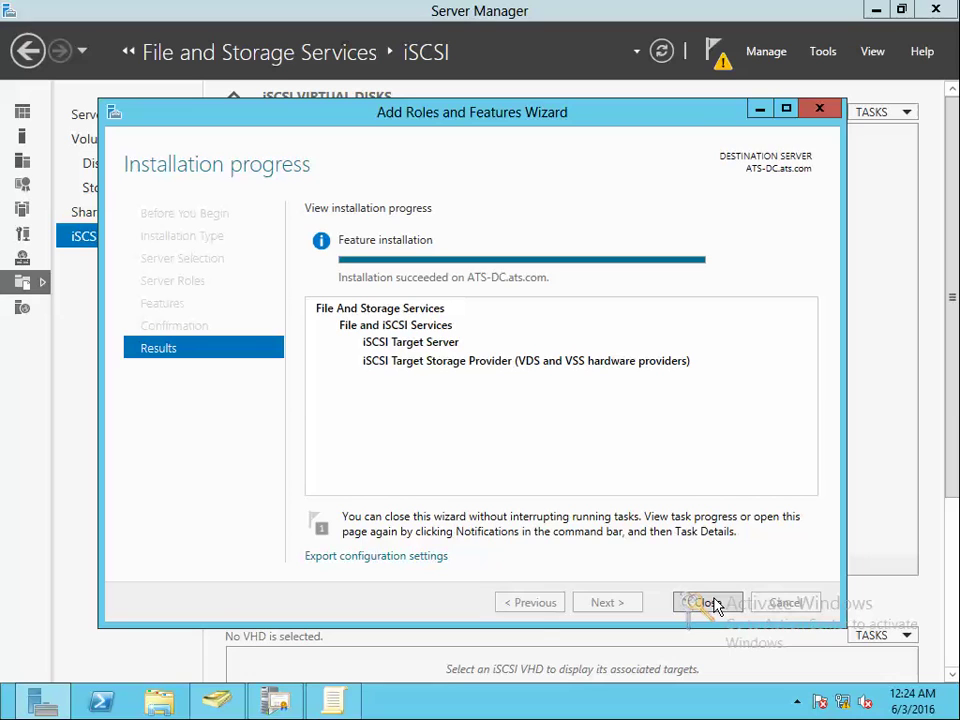
Close the wizard once iSCSI Target Server and Storage Provider have installed successfully
left_click(706, 603)
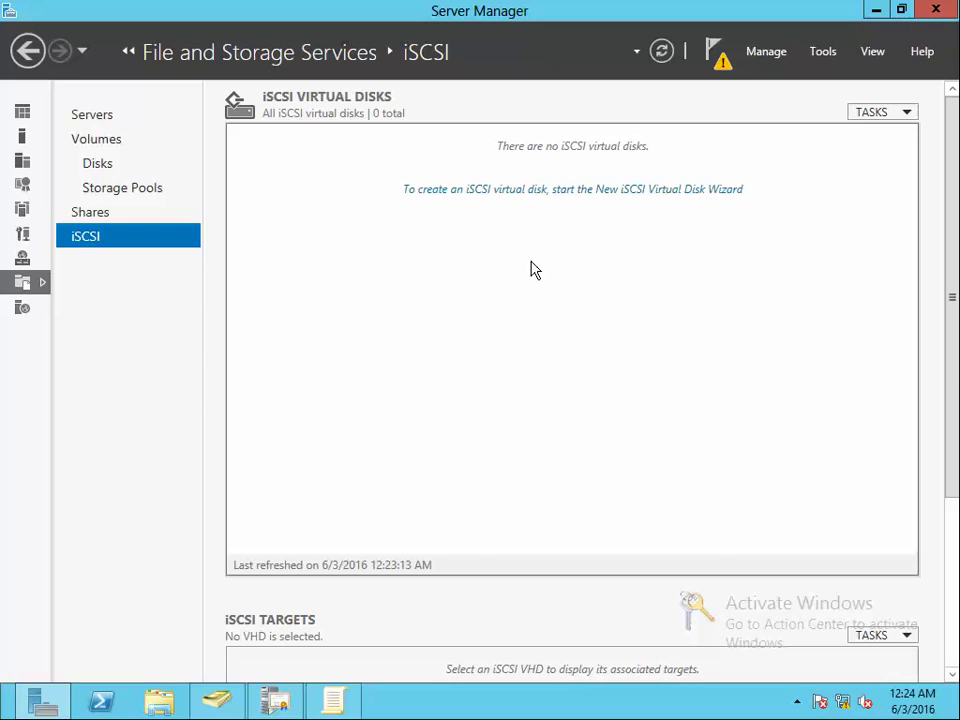
Start a new iSCSI virtual disk on ATS-DC, storing it at a custom path instead of volume C:
left_click(565, 190)
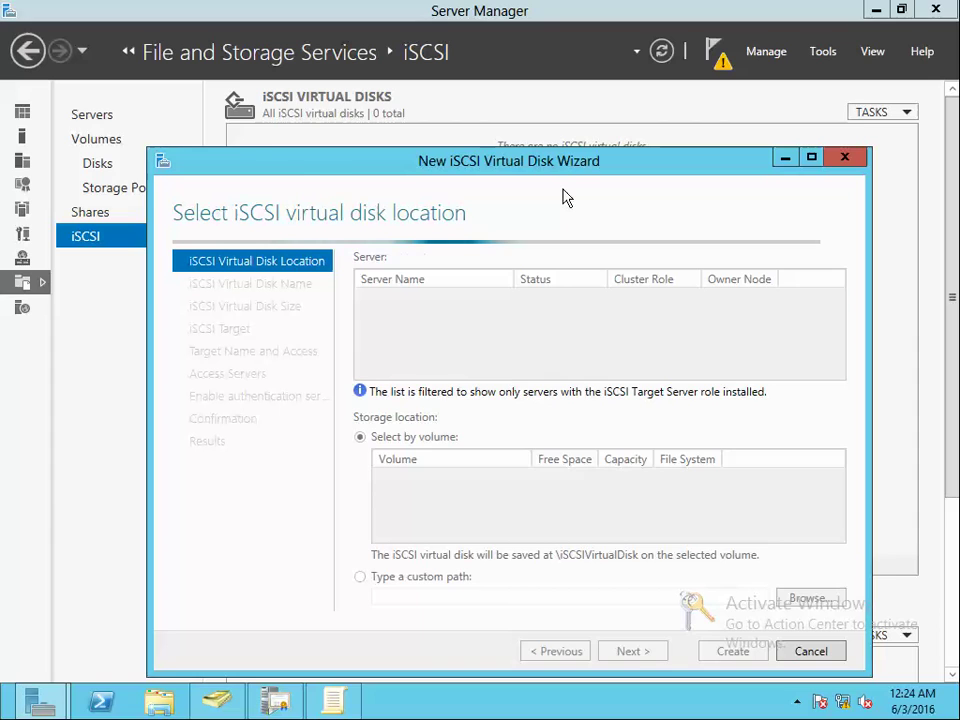
left_click_drag(517, 171, 507, 128)
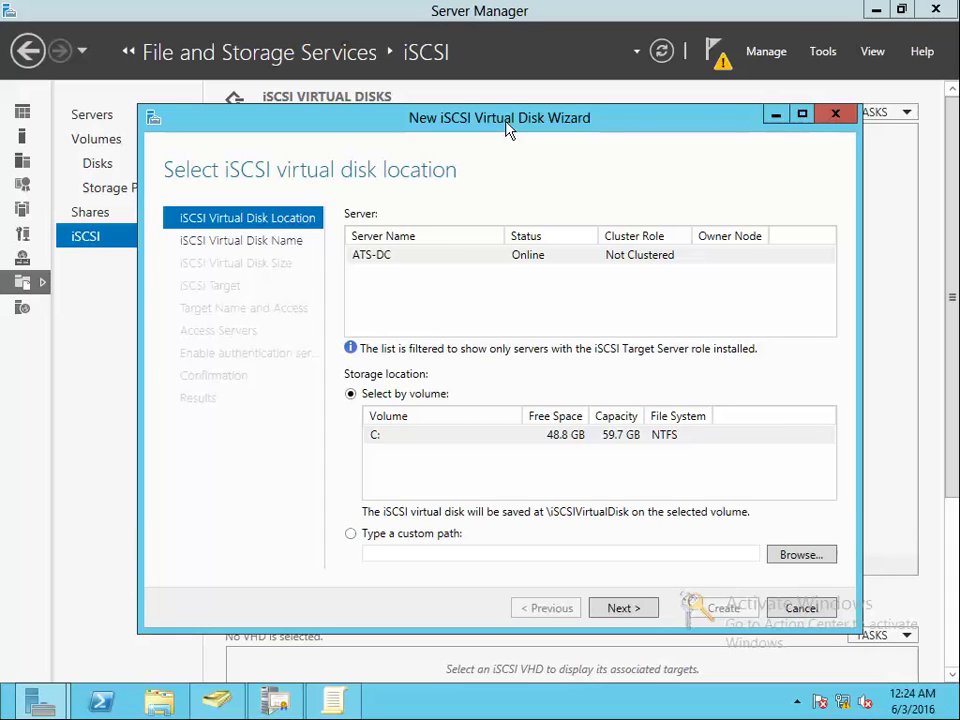
left_click(387, 262)
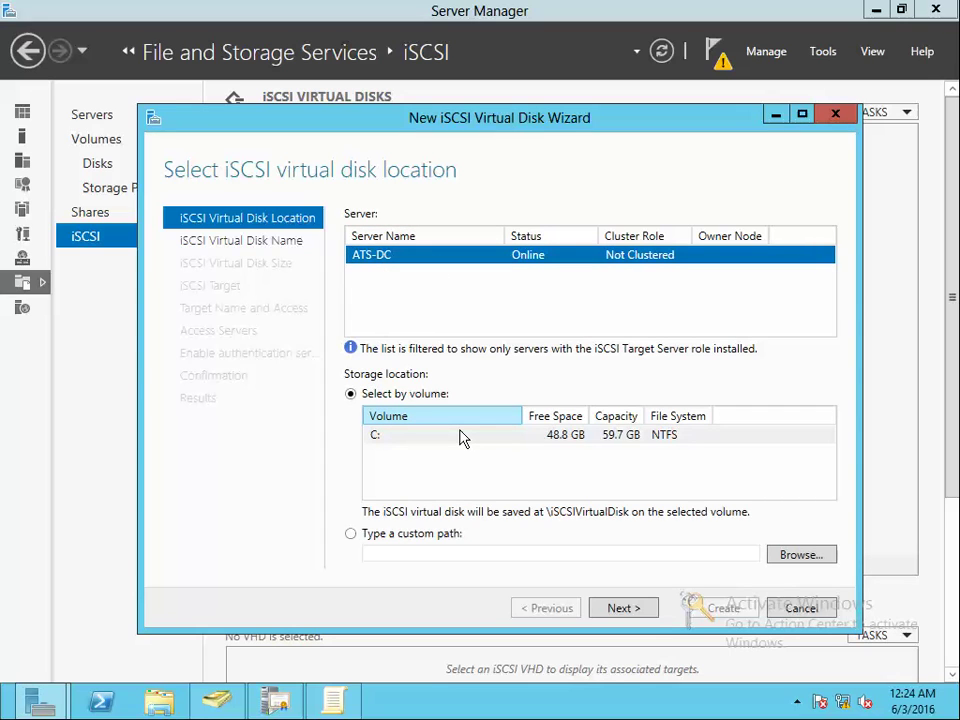
left_click(610, 436)
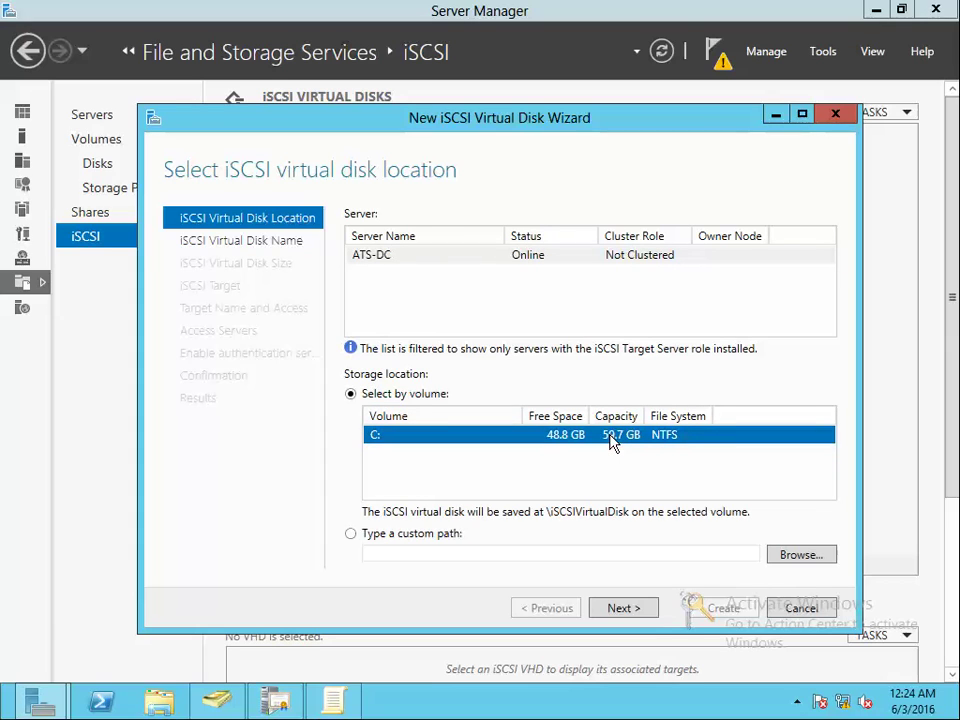
left_click(388, 537)
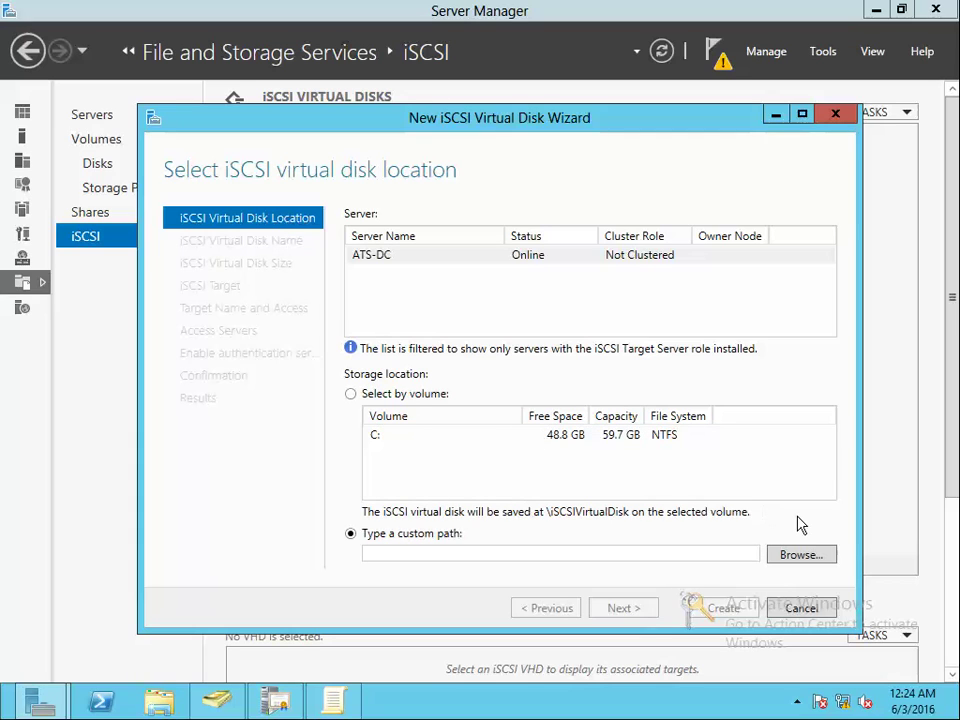
Browse to C:\ in the Select Folder dialog and bring up Windows Explorer
left_click(801, 554)
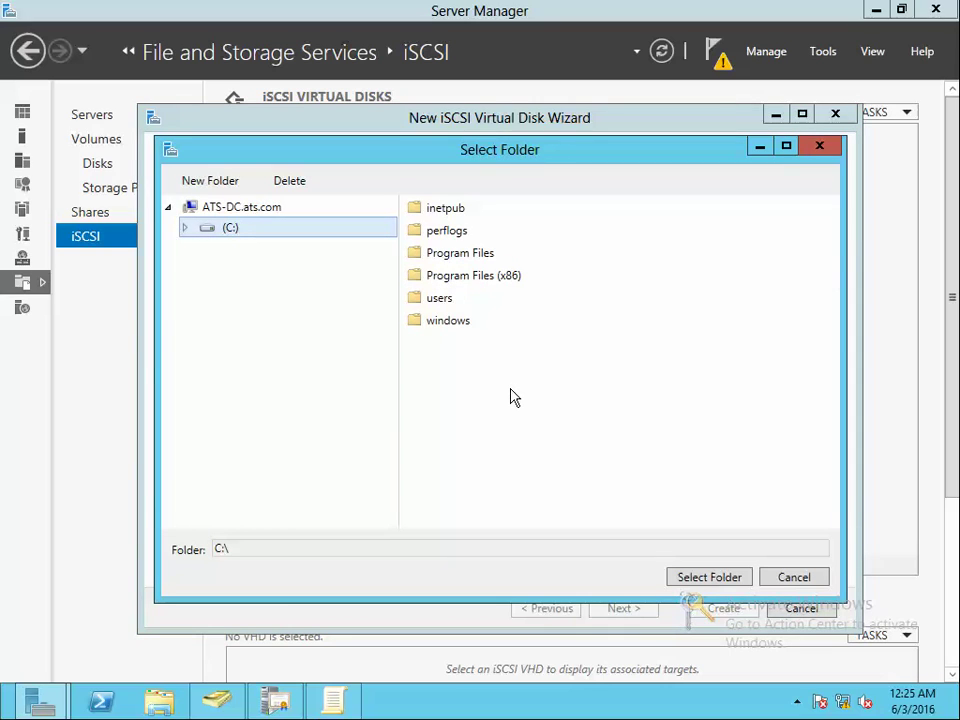
left_click(185, 229)
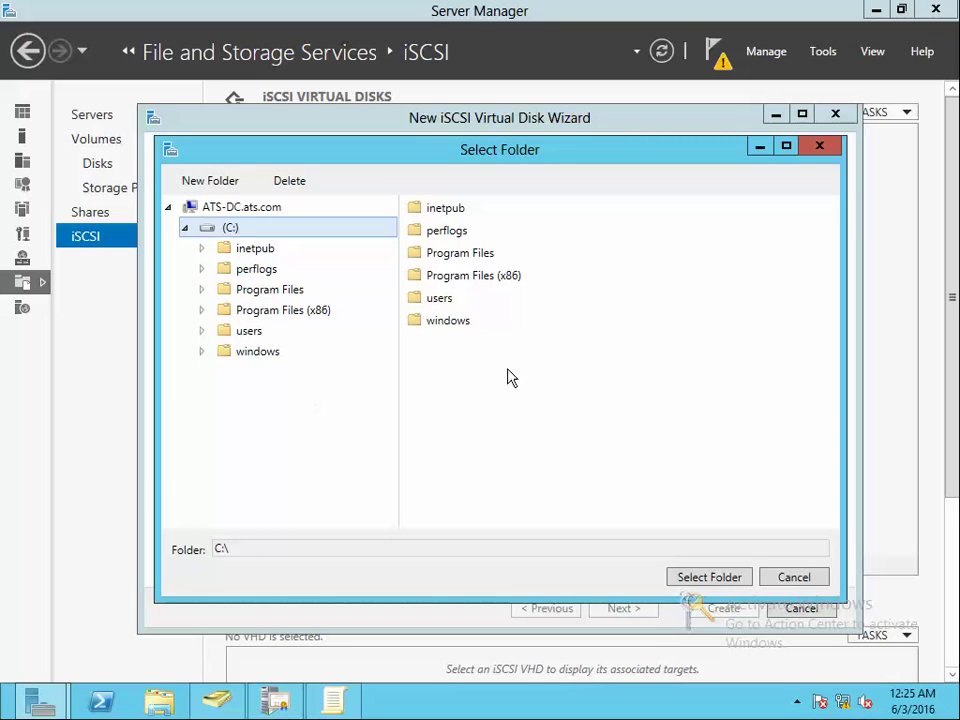
left_click(158, 703)
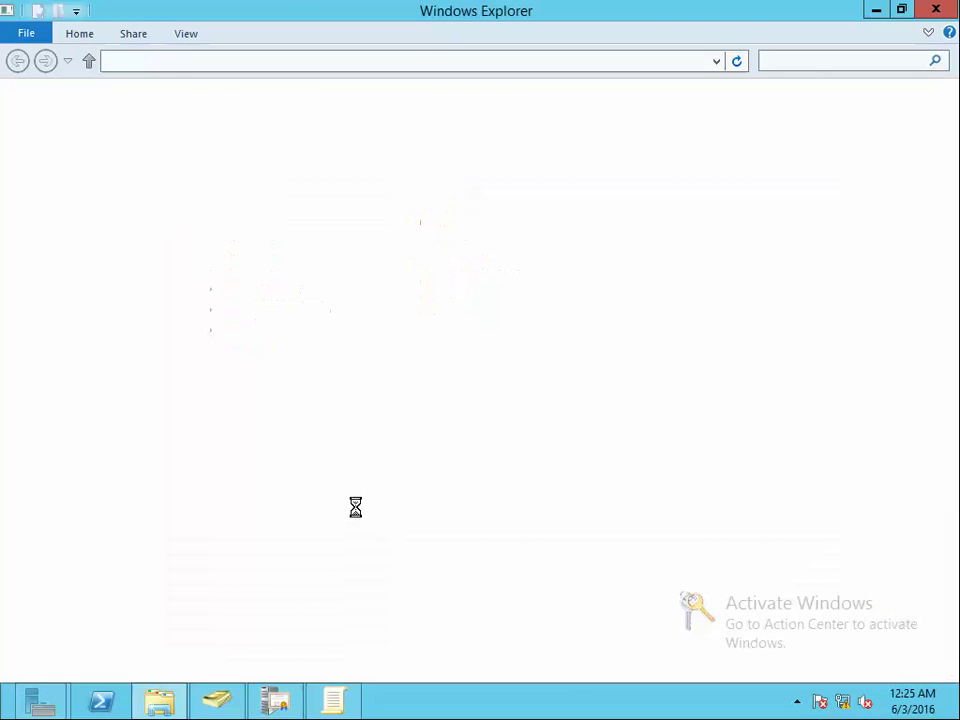
Create a folder named VirtualDisk on Local Disk (C:), then minimize Explorer
left_click(90, 335)
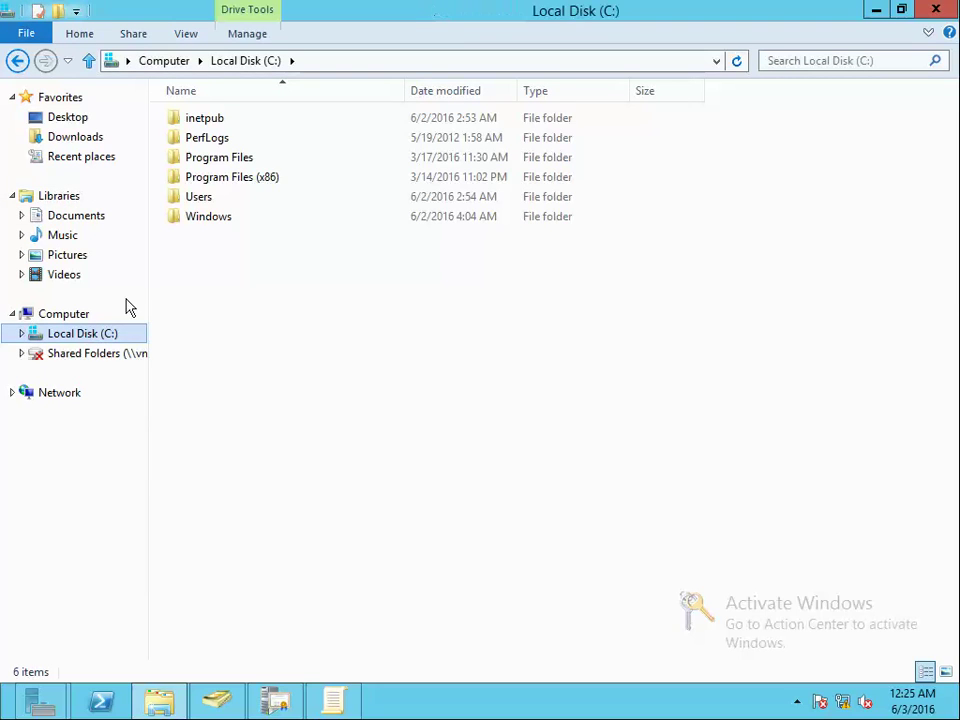
right_click(316, 323)
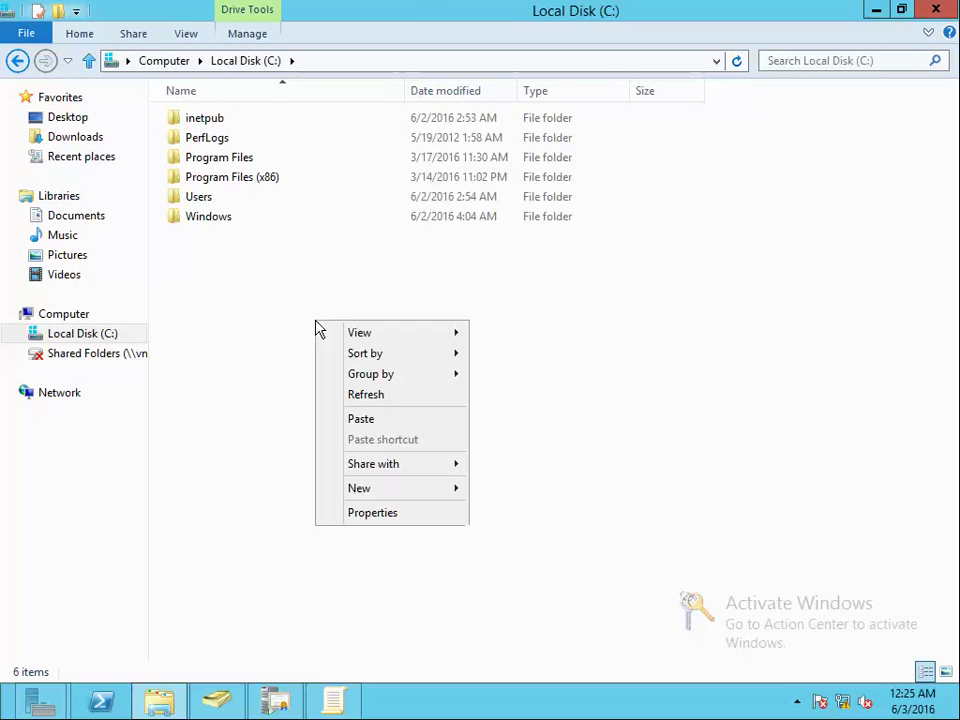
mouse_move(421, 489)
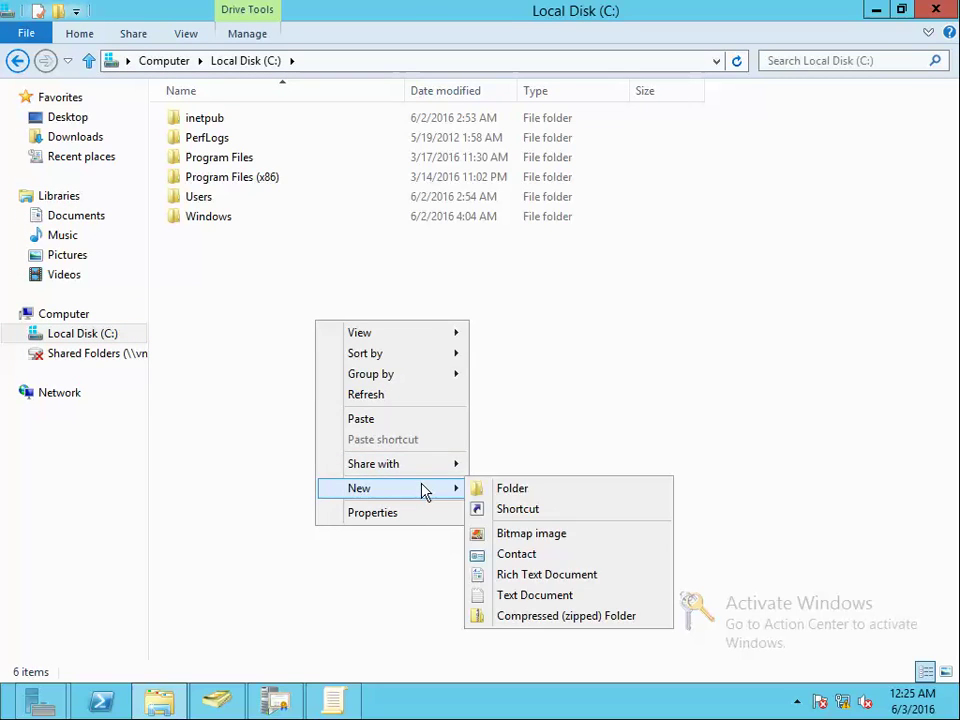
left_click(548, 490)
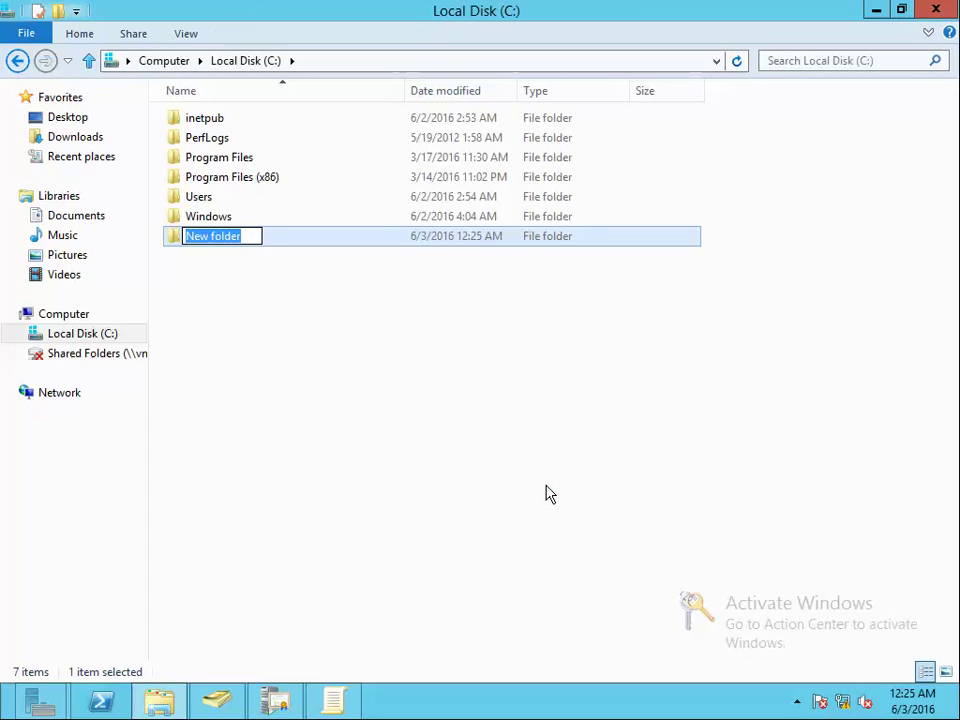
type("VirtualDisk")
key("Return")
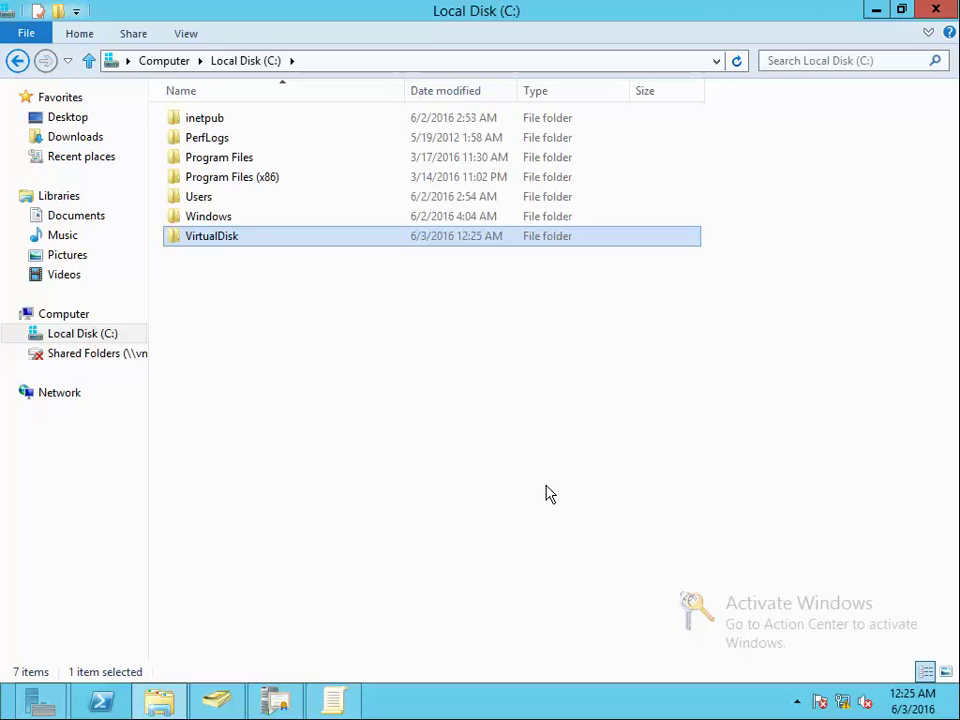
left_click(342, 706)
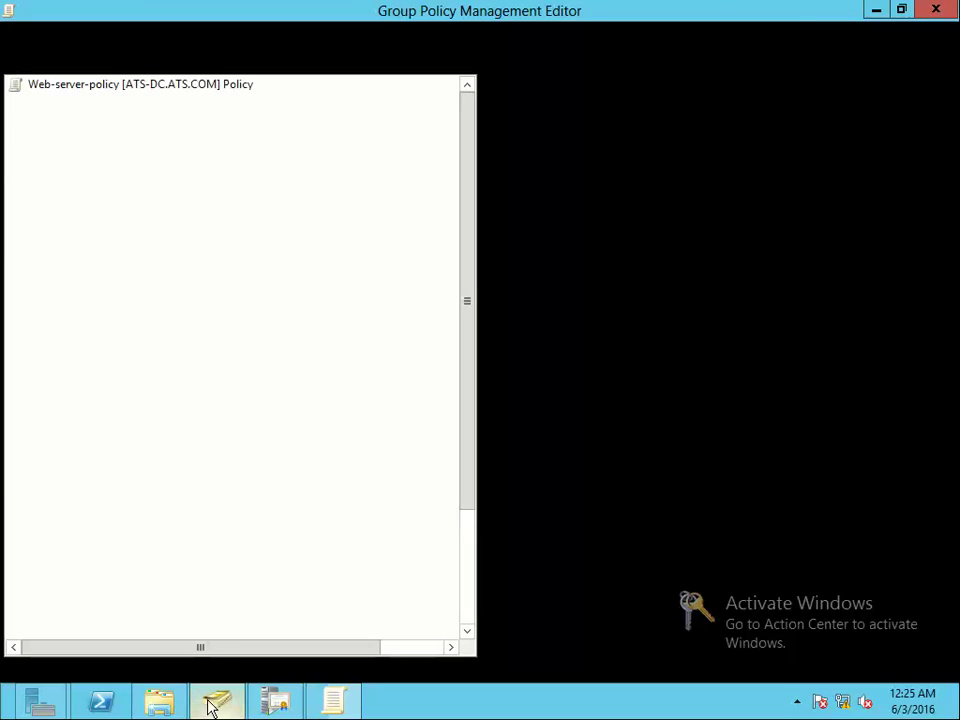
left_click(160, 702)
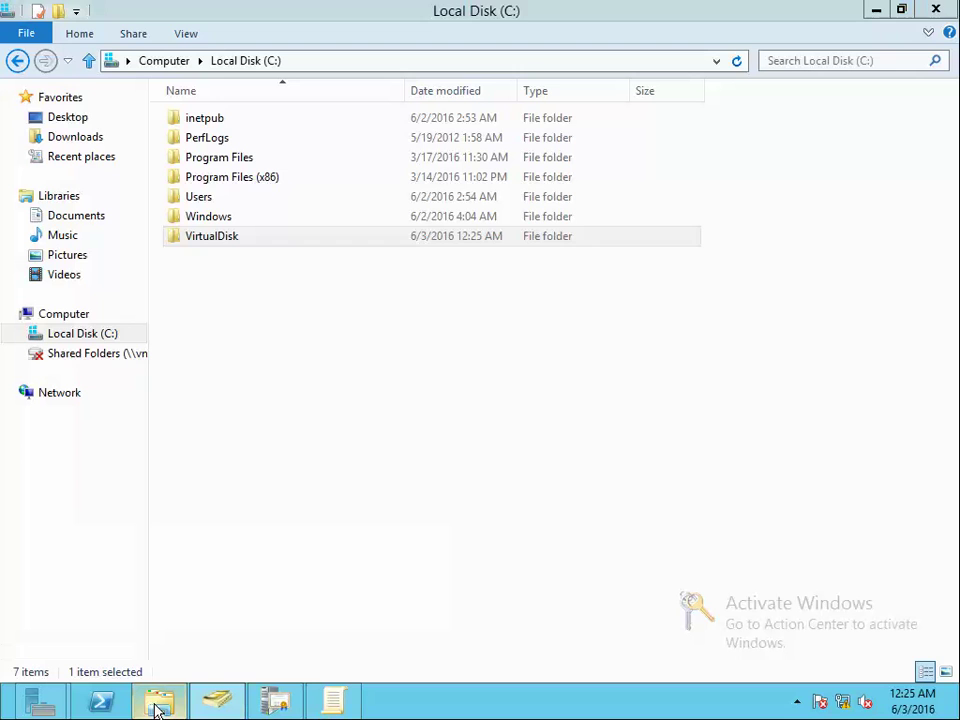
left_click(878, 10)
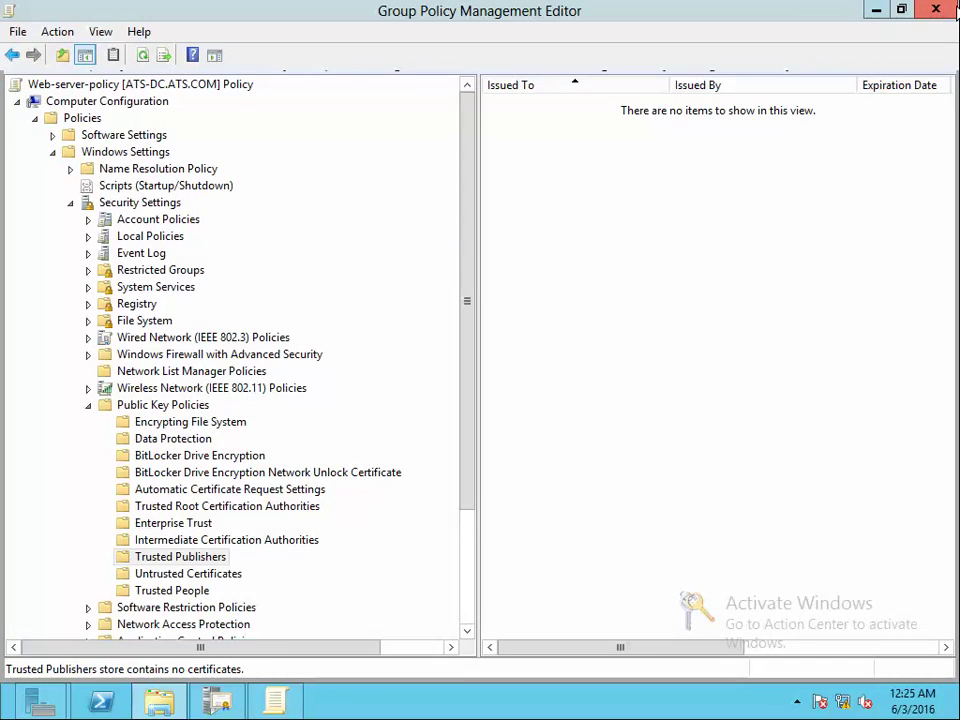
Close Group Policy Management Editor and pick VirtualDisk as the disk's storage folder
left_click(954, 10)
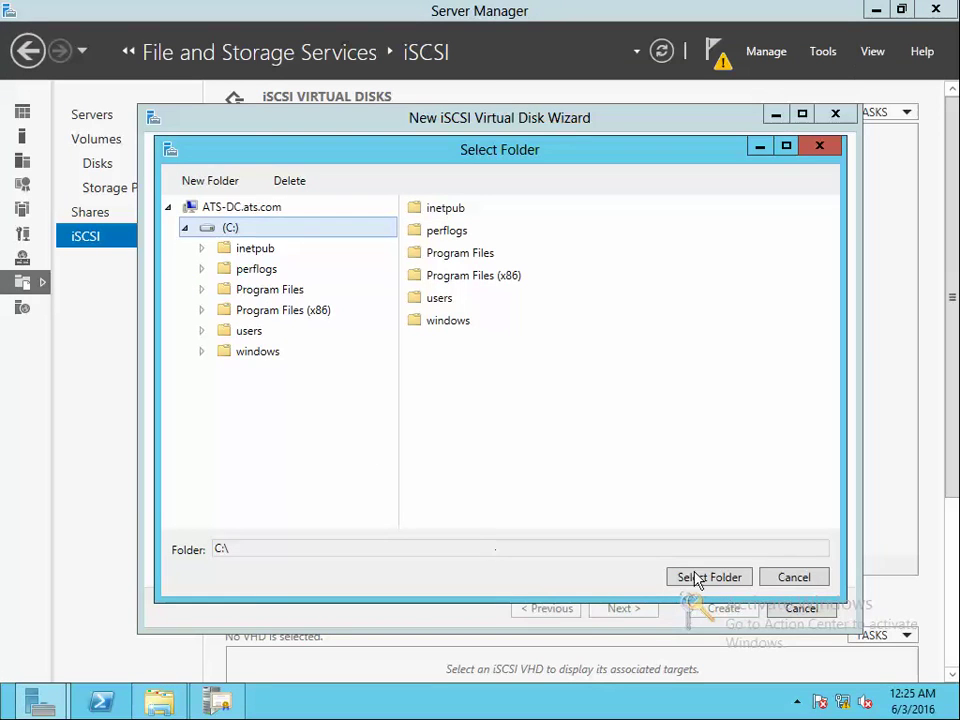
left_click(790, 577)
left_click(795, 554)
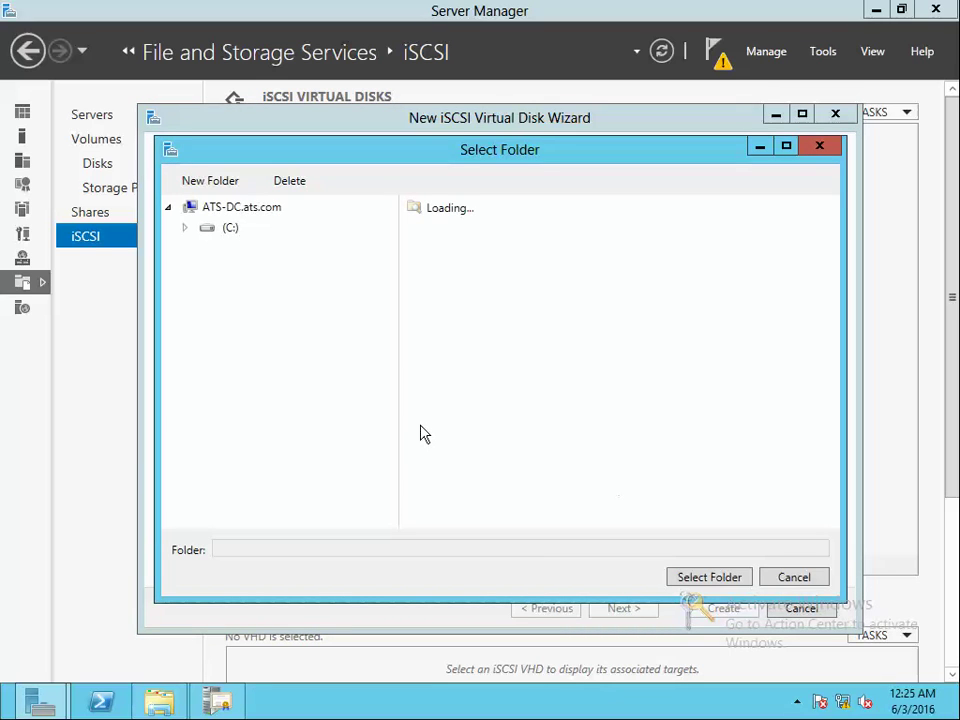
left_click(728, 580)
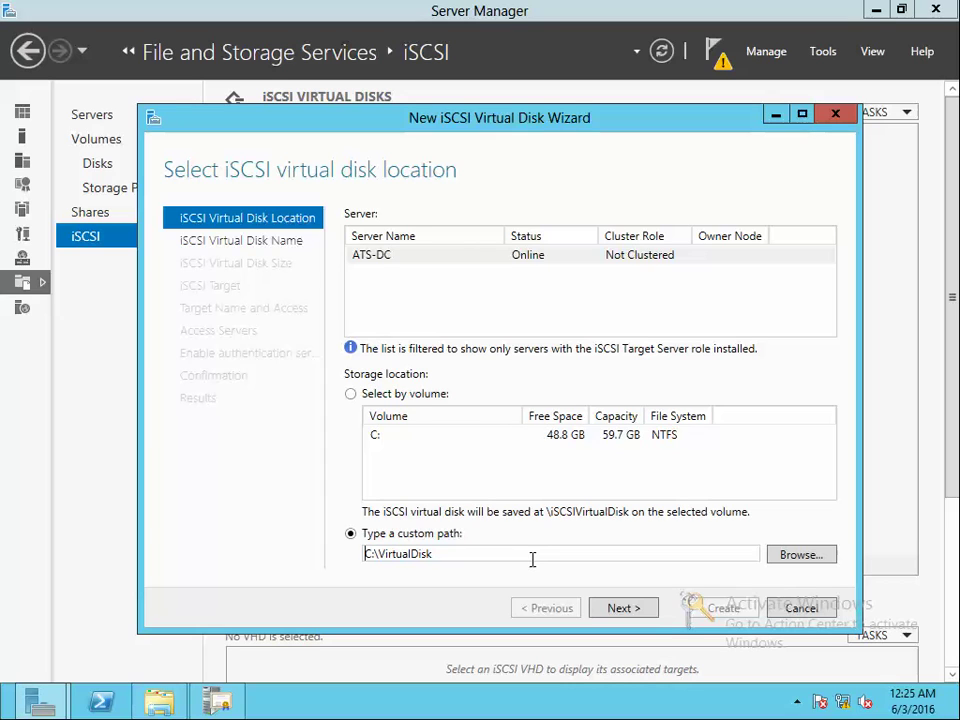
left_click(621, 607)
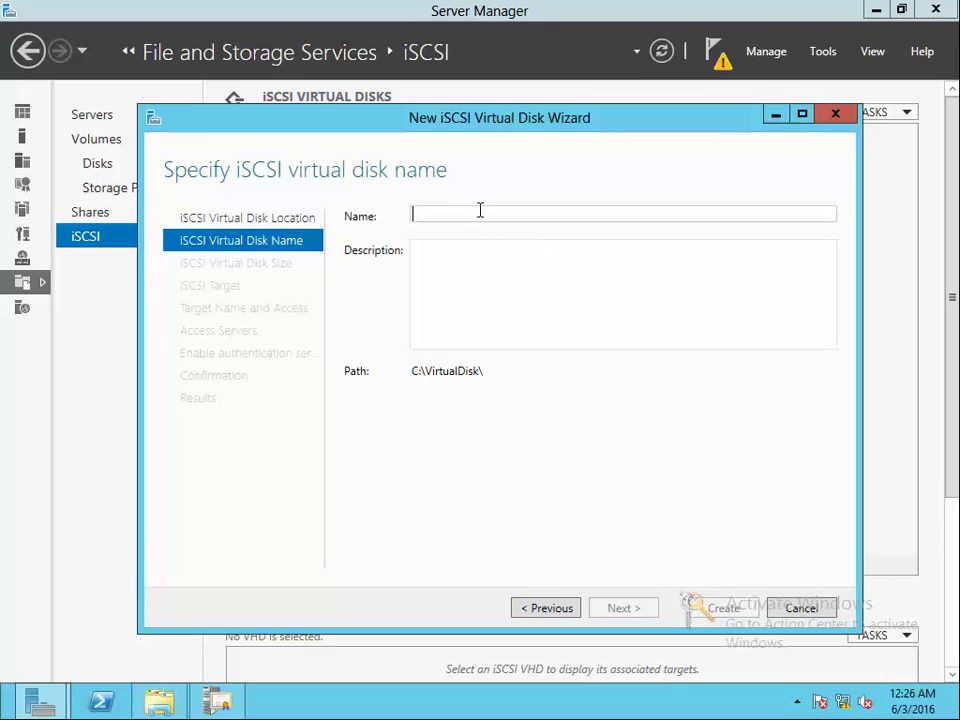
Reselect C:\VirtualDisk as the custom path and advance to the disk name step
left_click(557, 611)
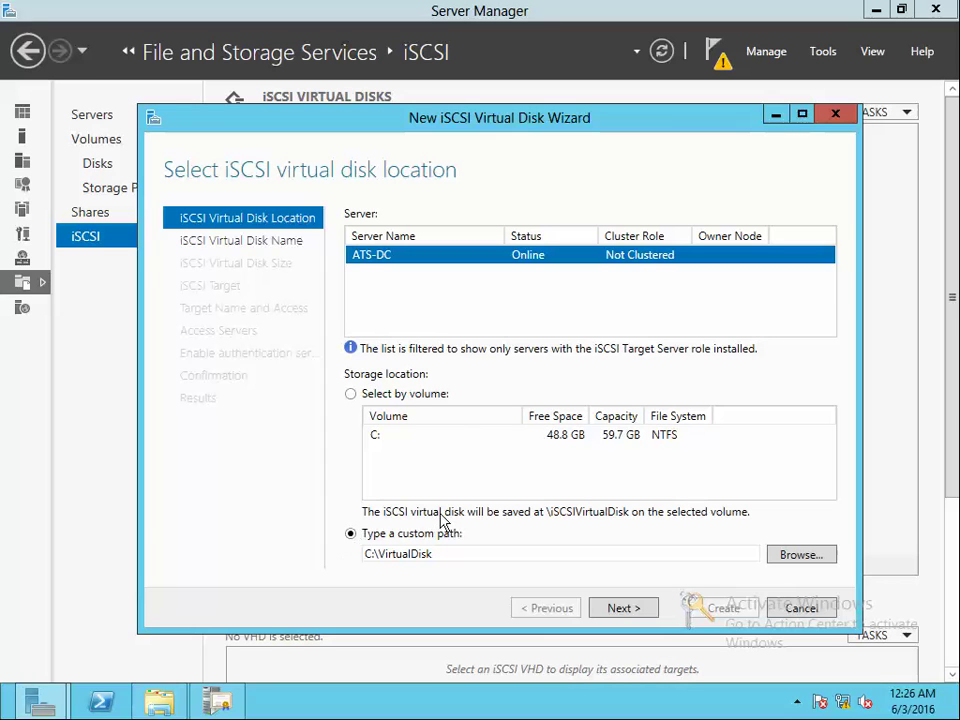
left_click(192, 223)
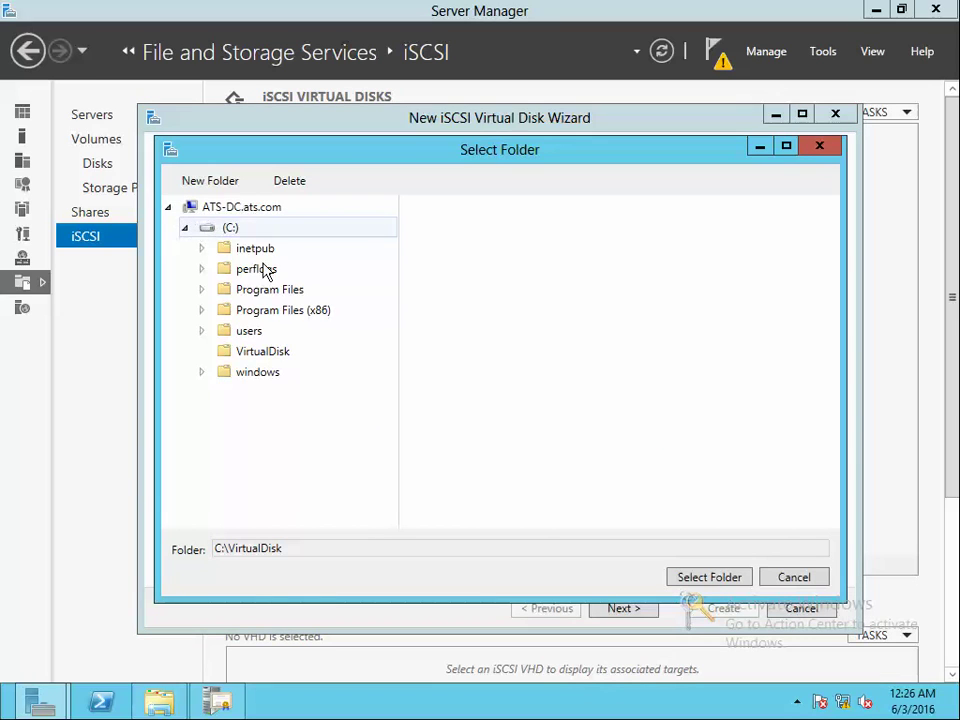
left_click(264, 360)
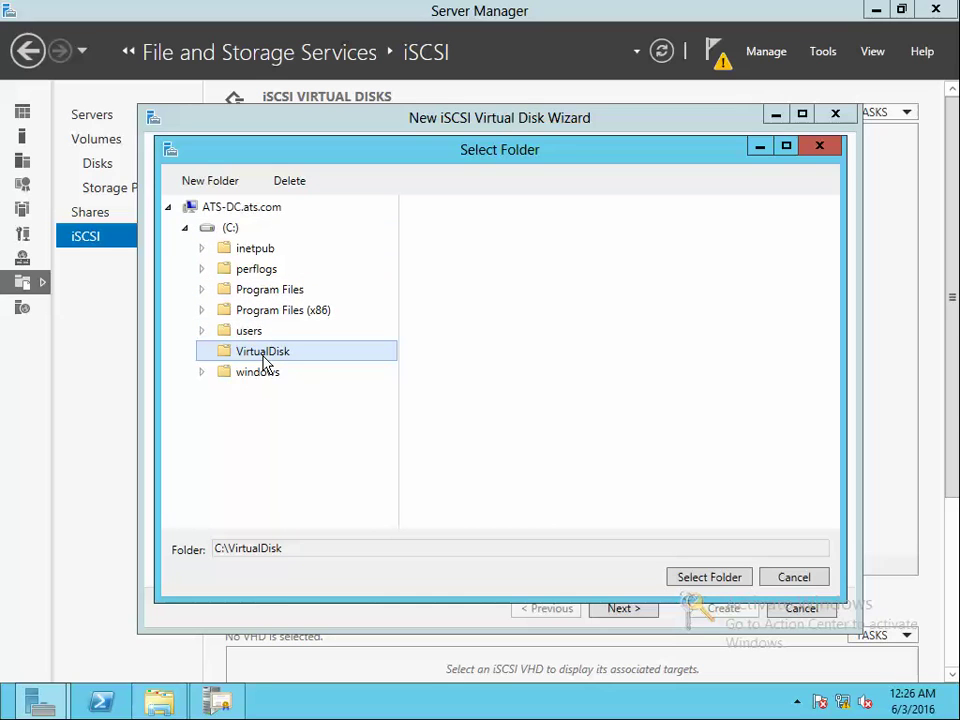
left_click(722, 578)
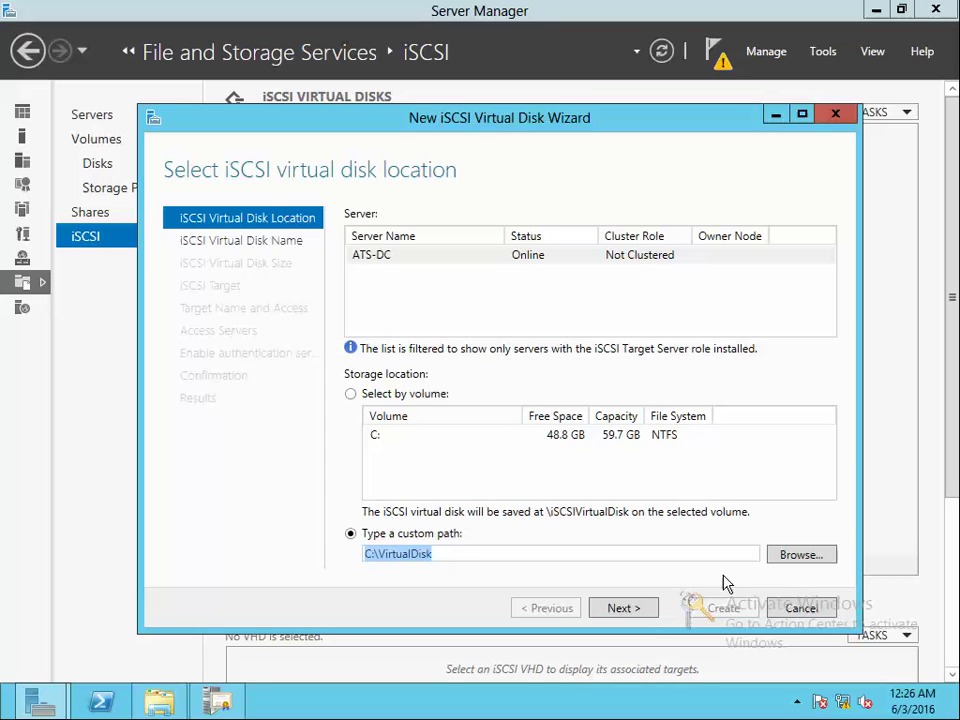
left_click(623, 608)
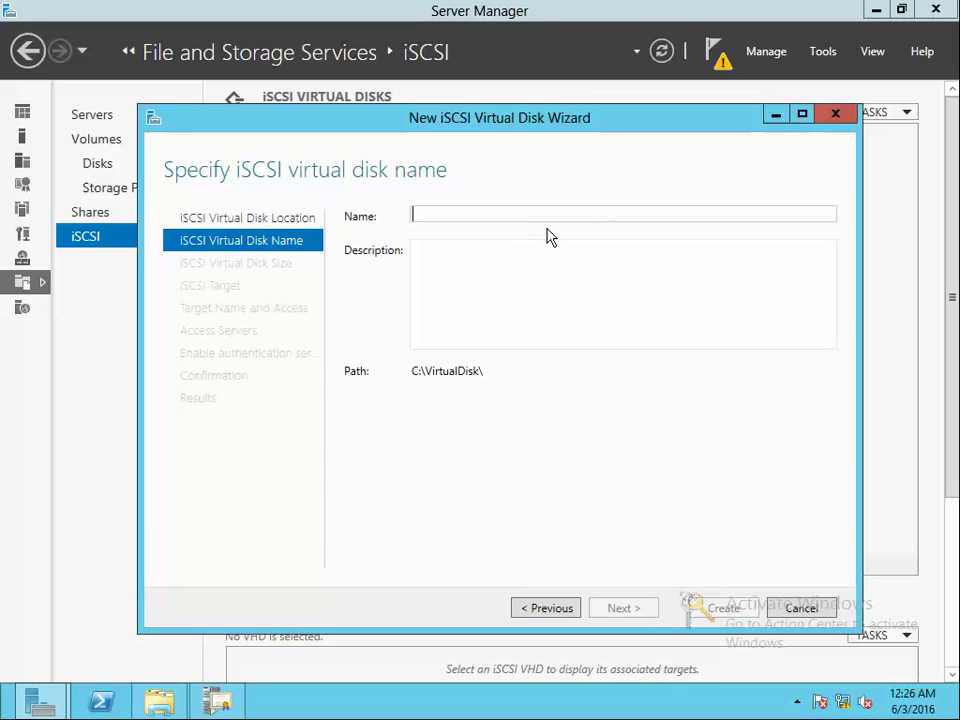
Name the virtual disk Disk1, size it 512 MB, and go to target assignment
type("Disk1")
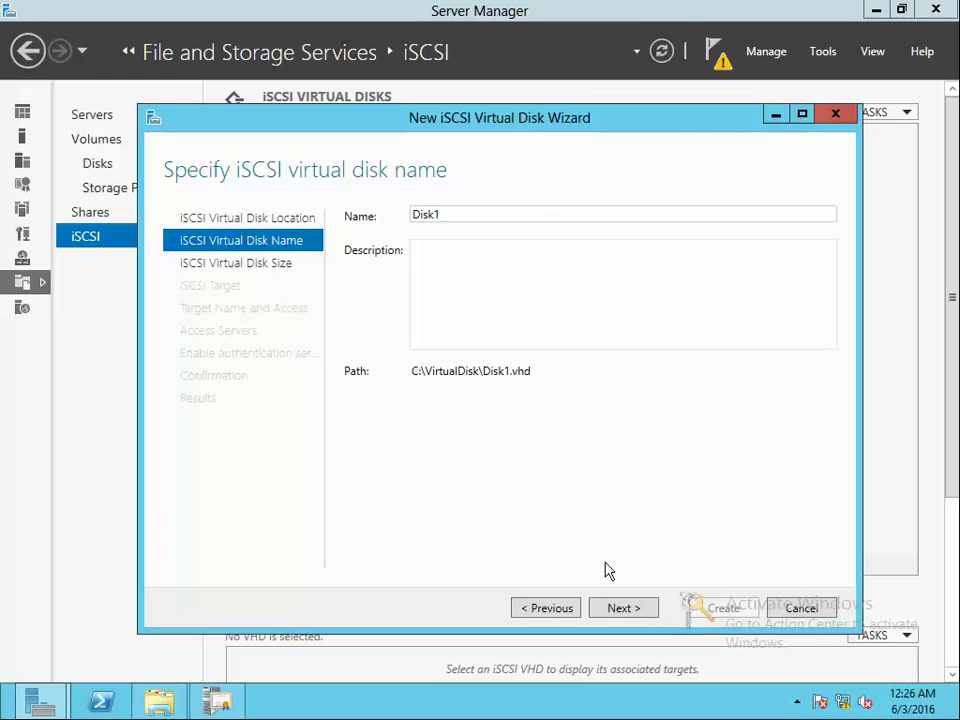
left_click(624, 608)
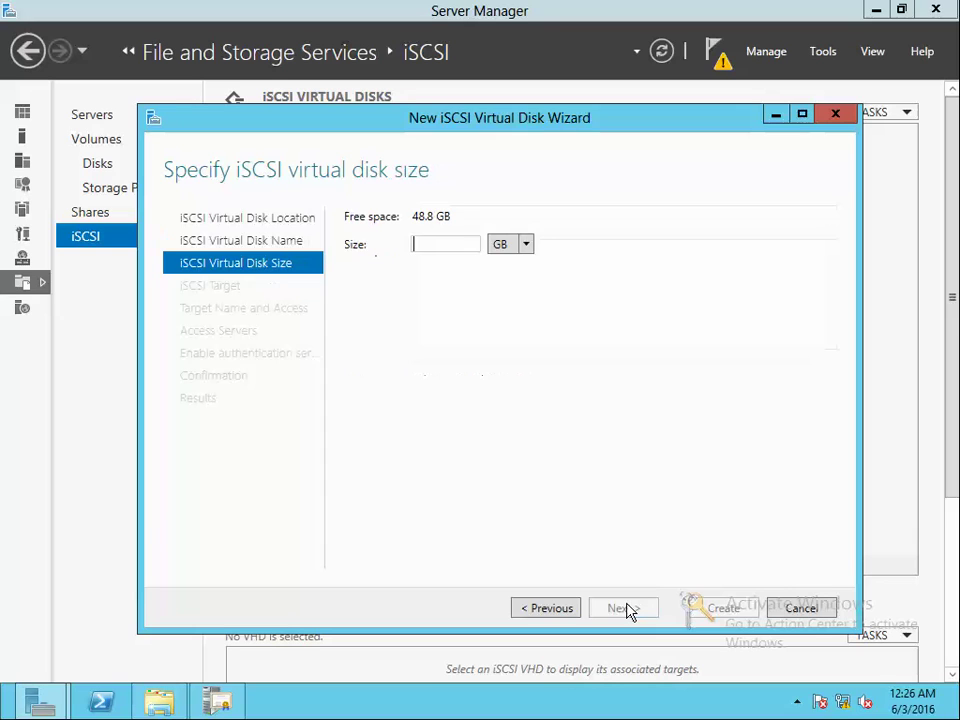
type("512")
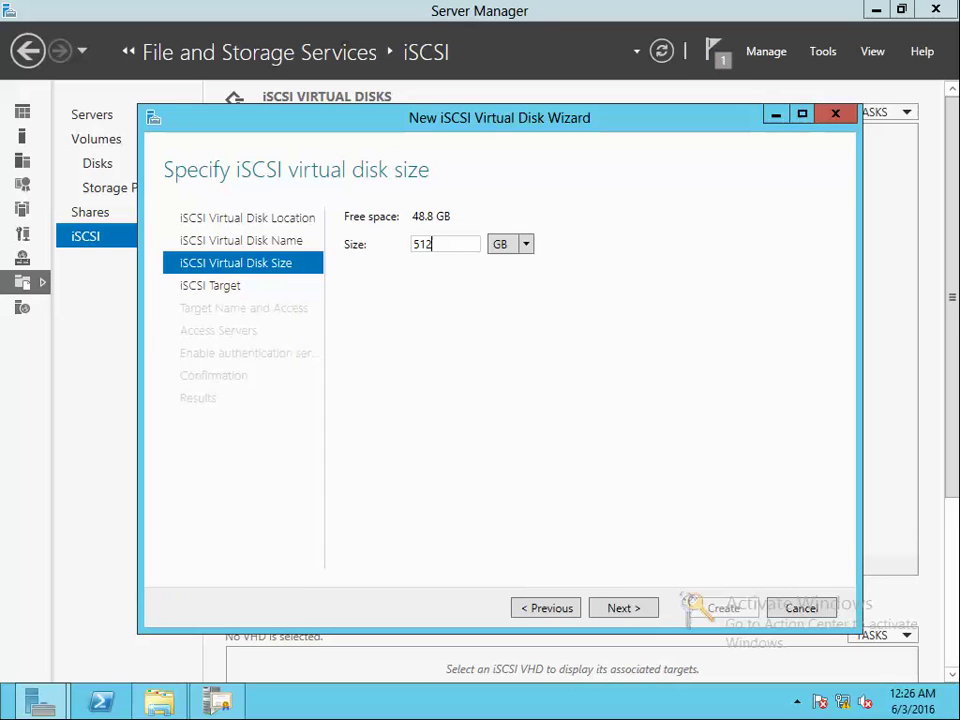
left_click(524, 250)
left_click(515, 264)
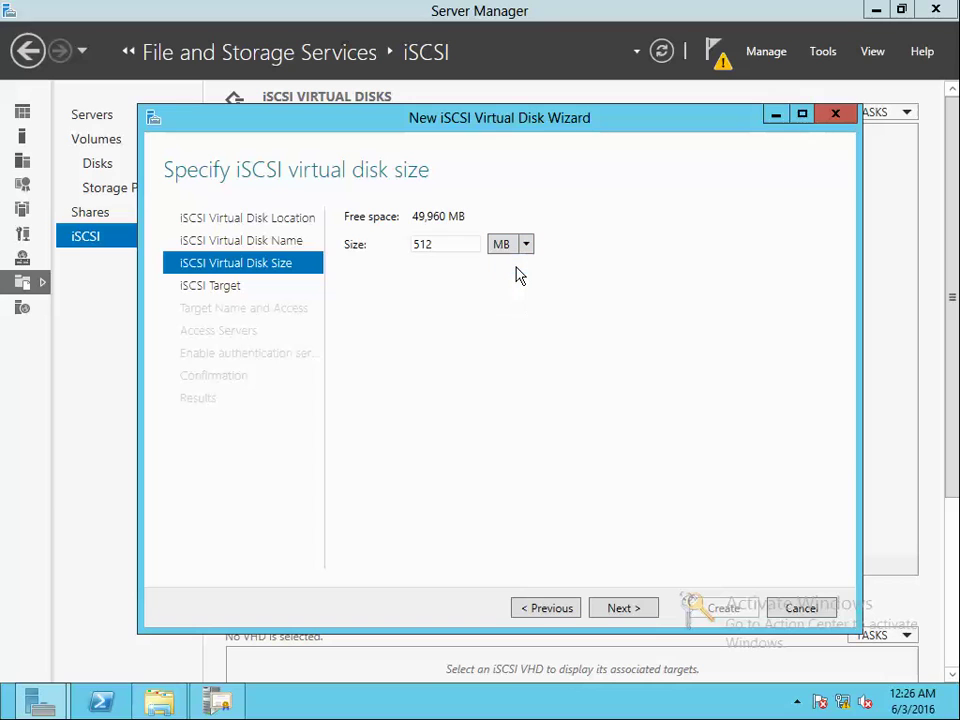
left_click(637, 610)
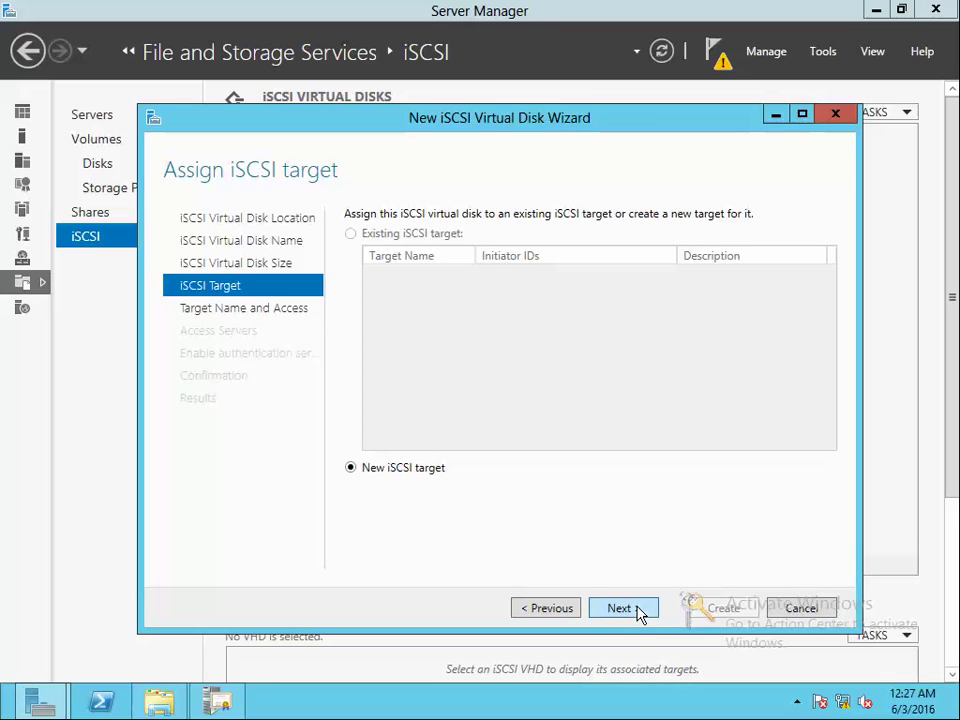
Keep a new iSCSI target and begin its name with 'iqn'
left_click(639, 612)
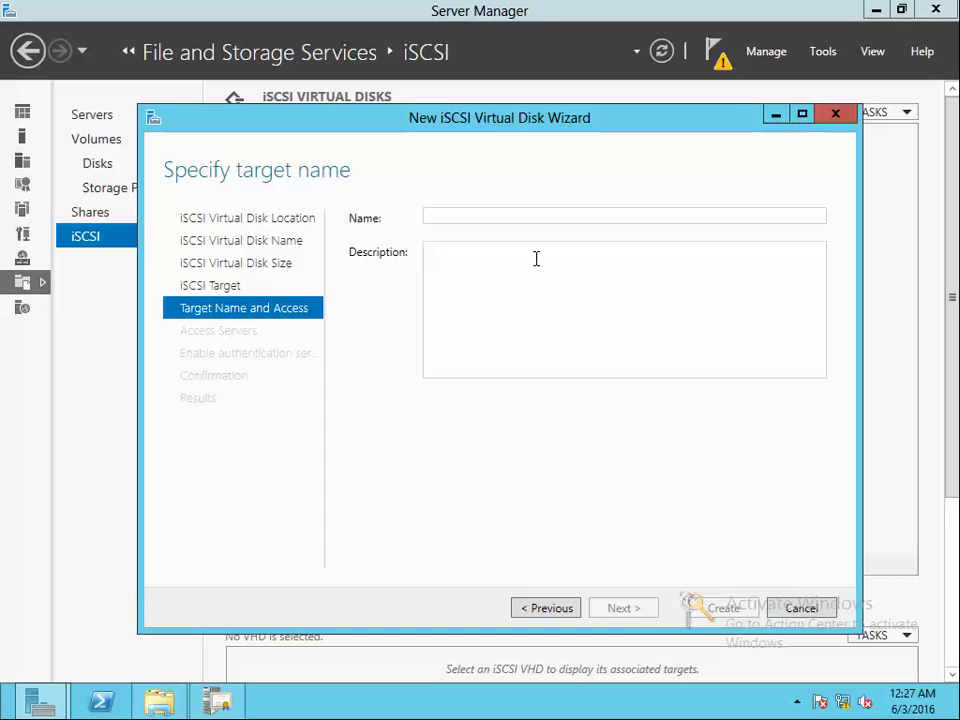
type("iqn")
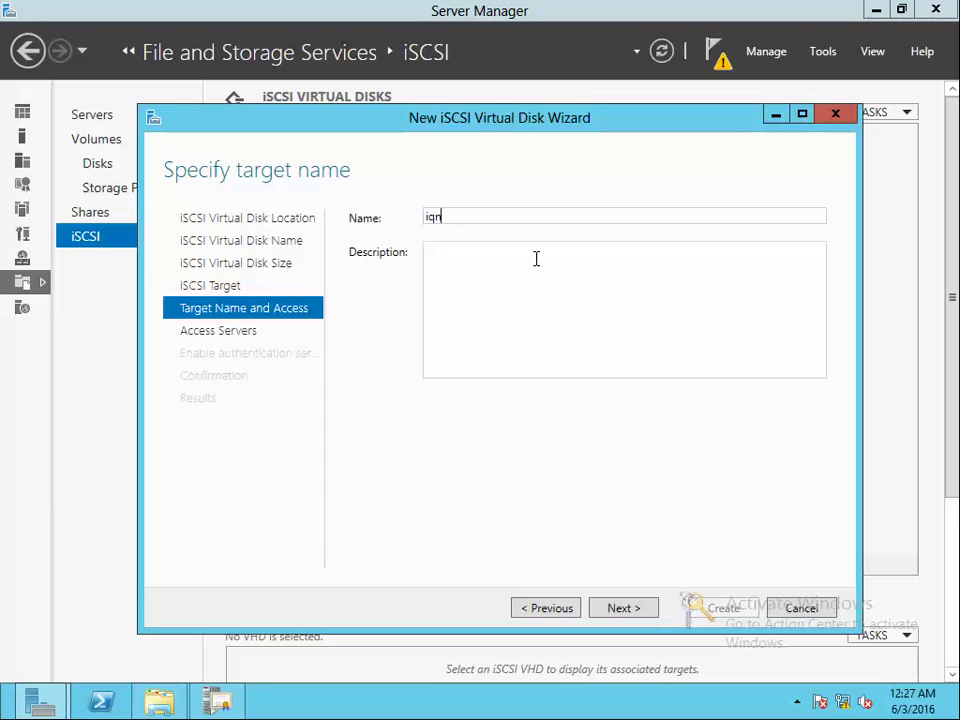
Launch Notepad via Run and set its font to Consolas Bold 20
key("super+r")
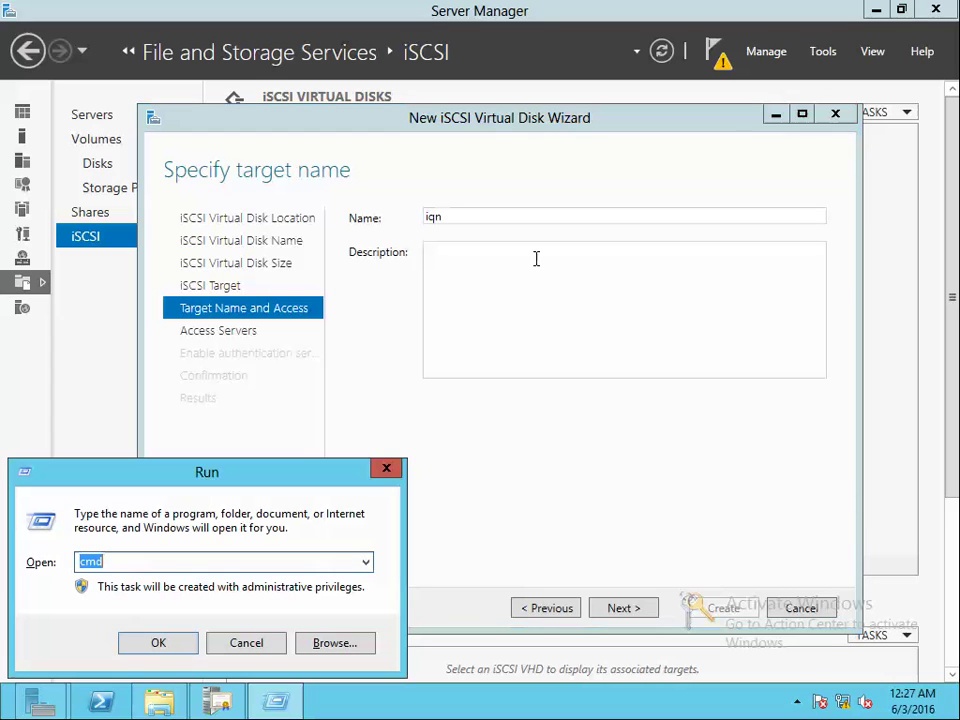
type("notepad")
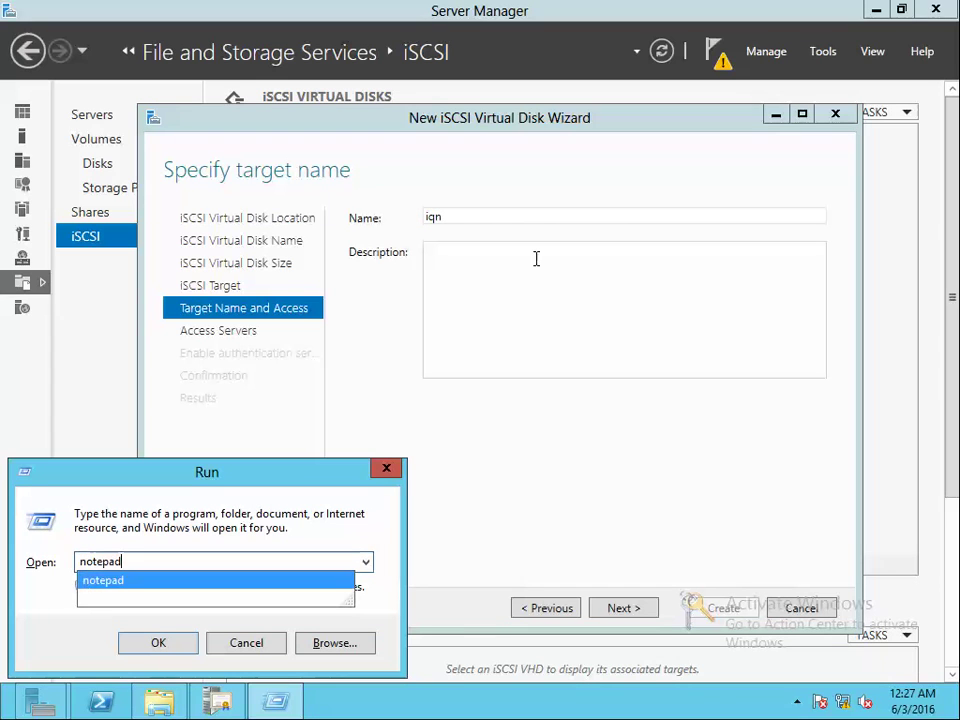
key("Return")
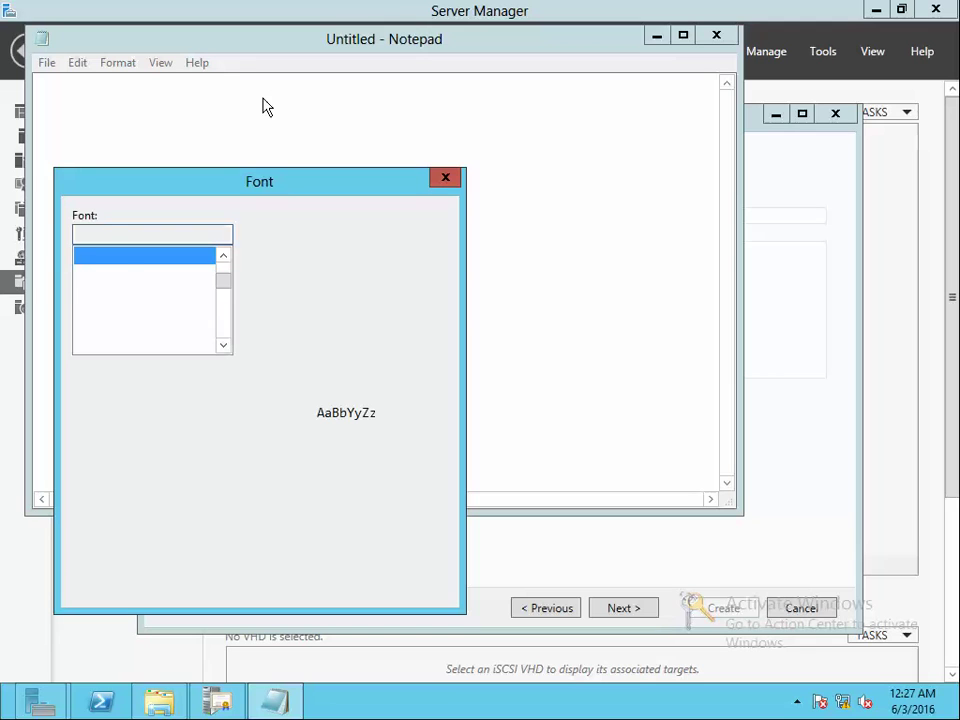
left_click(400, 324)
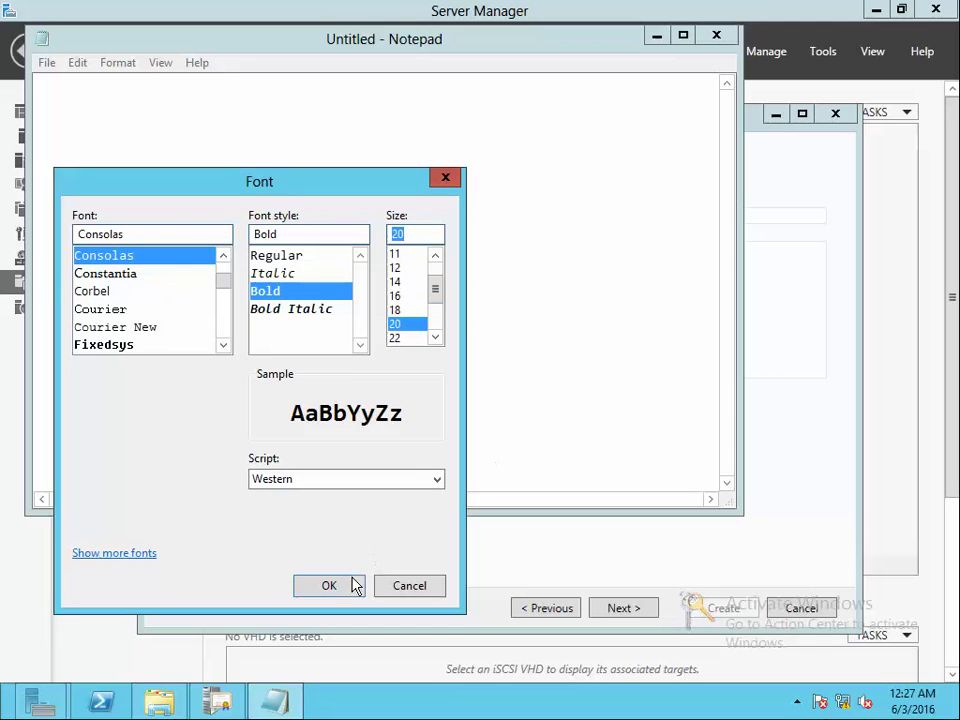
left_click(355, 586)
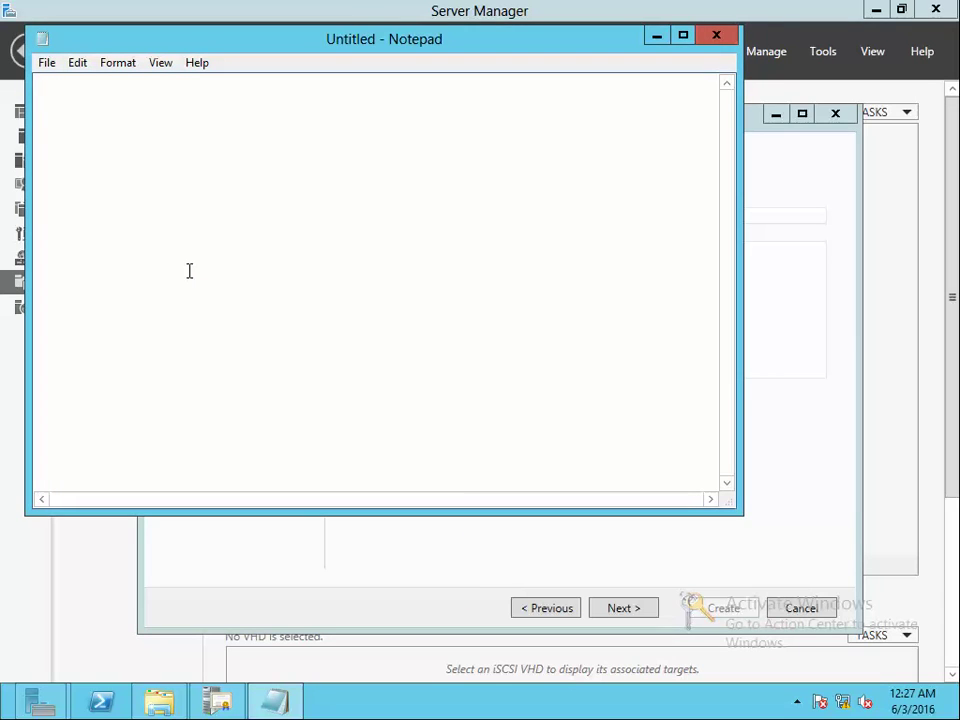
Type the heading 'iSCSI qualified Name' and the format iqn.year-month.reverse.domain:uniquename
type("IS")
key("BackSpace")
key("BackSpace")
type("iSCSI qualifie")
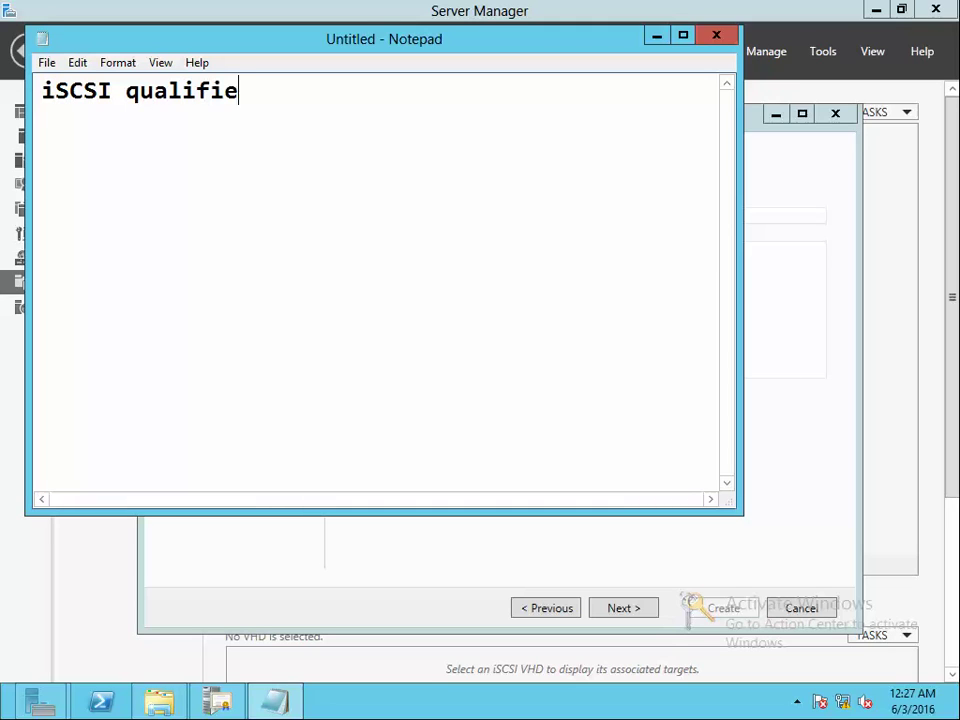
type("d Name")
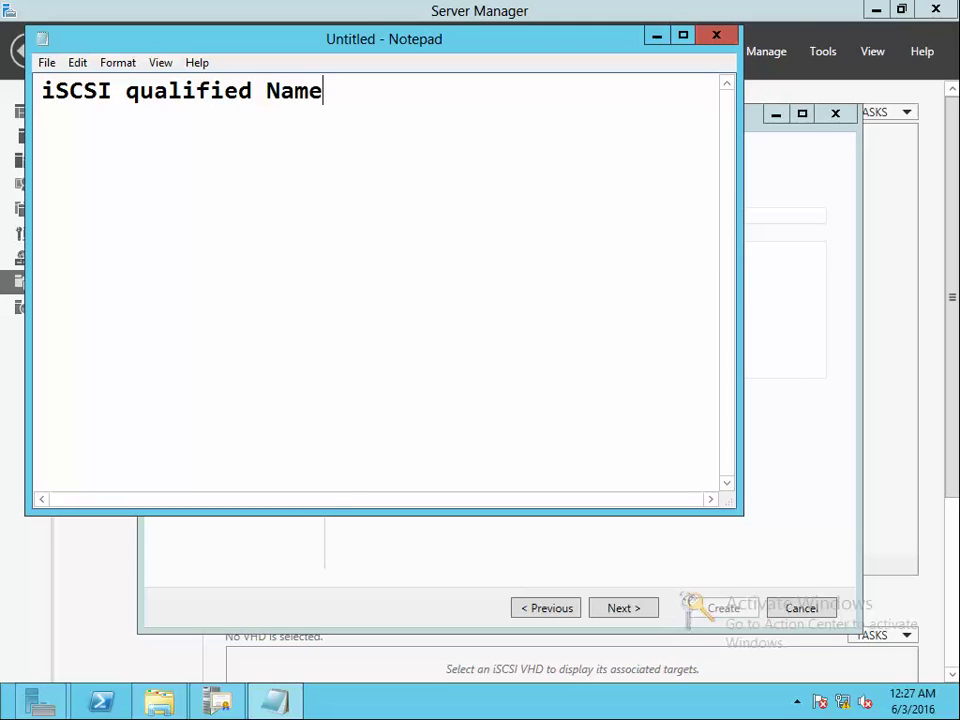
key("Return")
key("Return")
type("iqn.year")
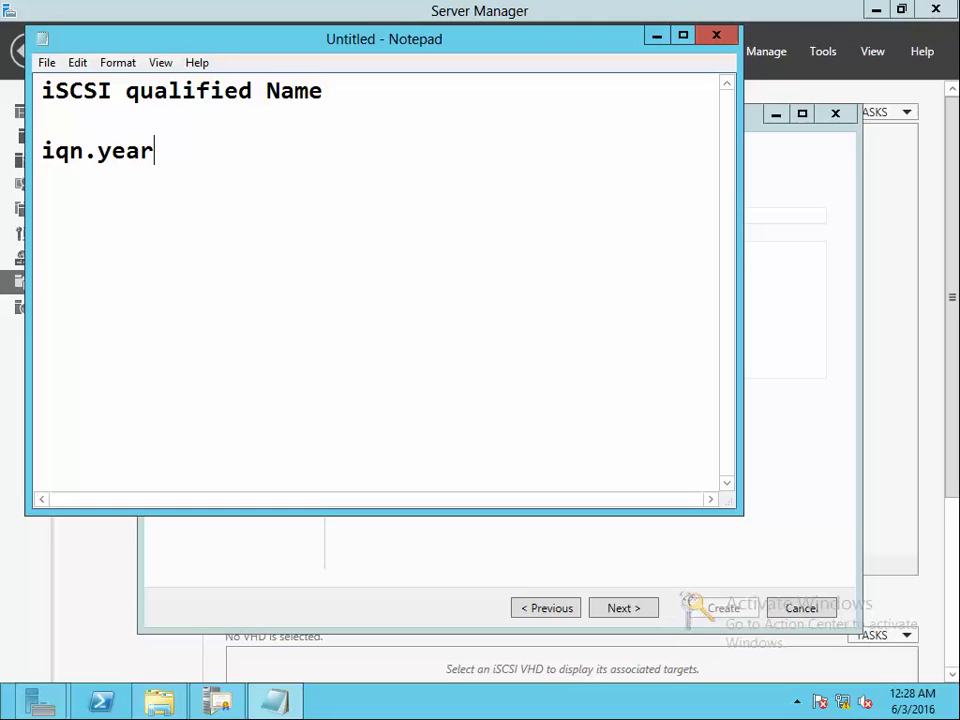
type("-month")
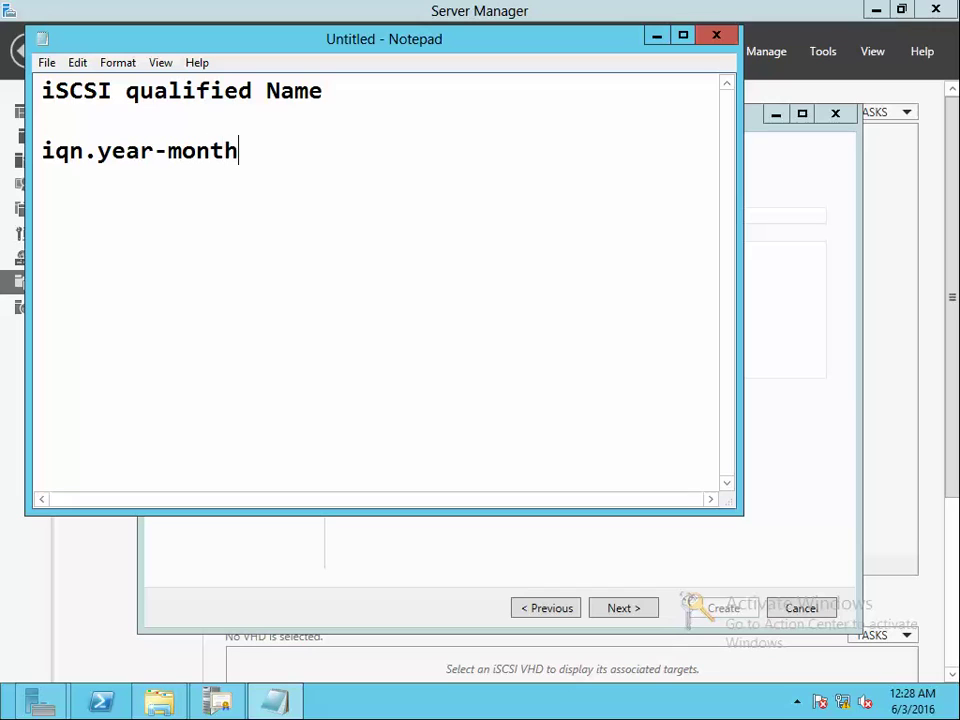
type(".reverse.domain:")
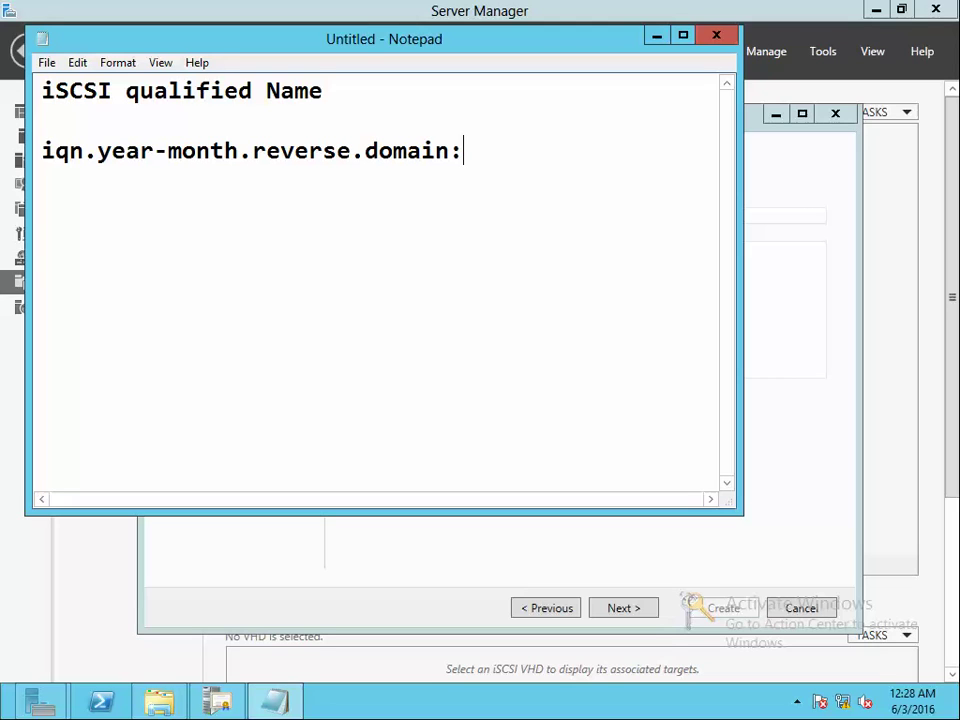
type("uniquename")
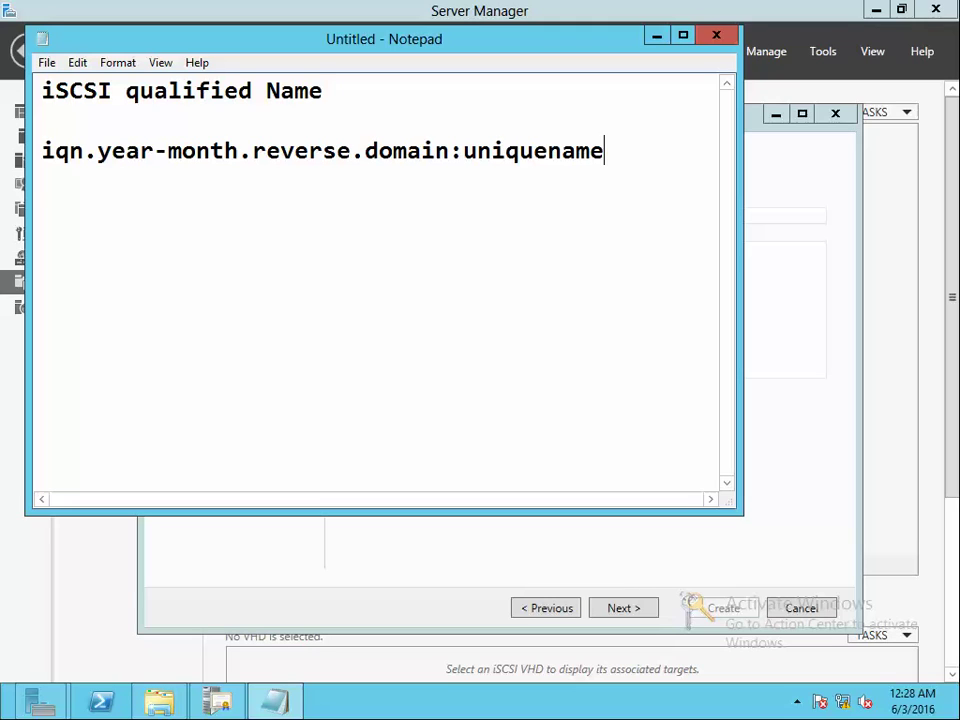
Add example iqn.2016-06.com.ats:disk1, append '(iqn)' to the heading, and select the example
key("Return")
key("Return")
type("iqn.291")
key("BackSpace")
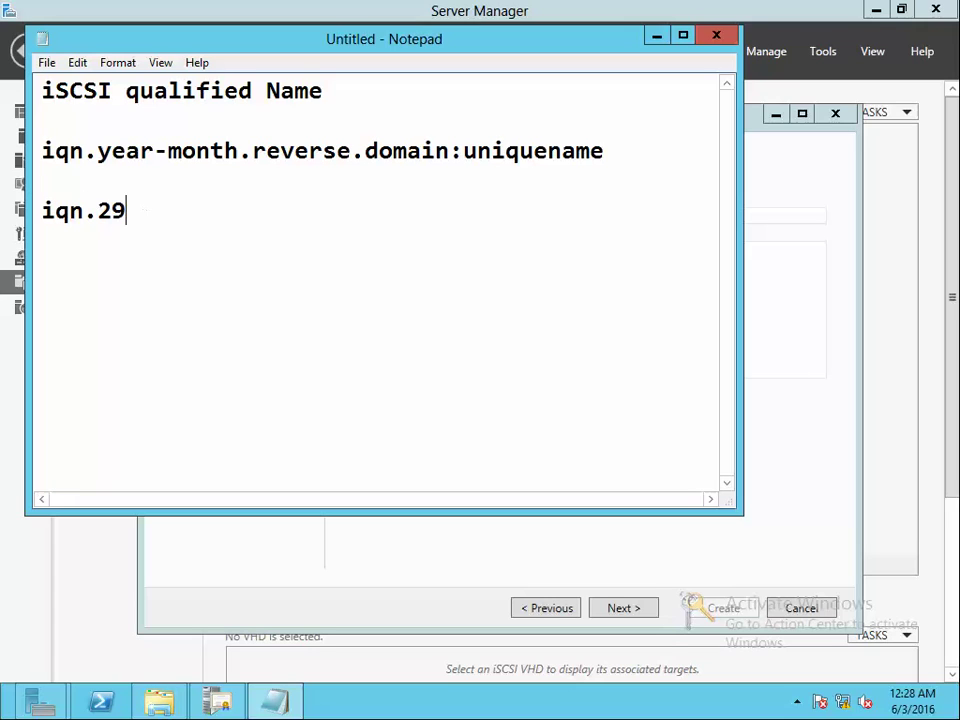
key("BackSpace")
type("016-06.com")
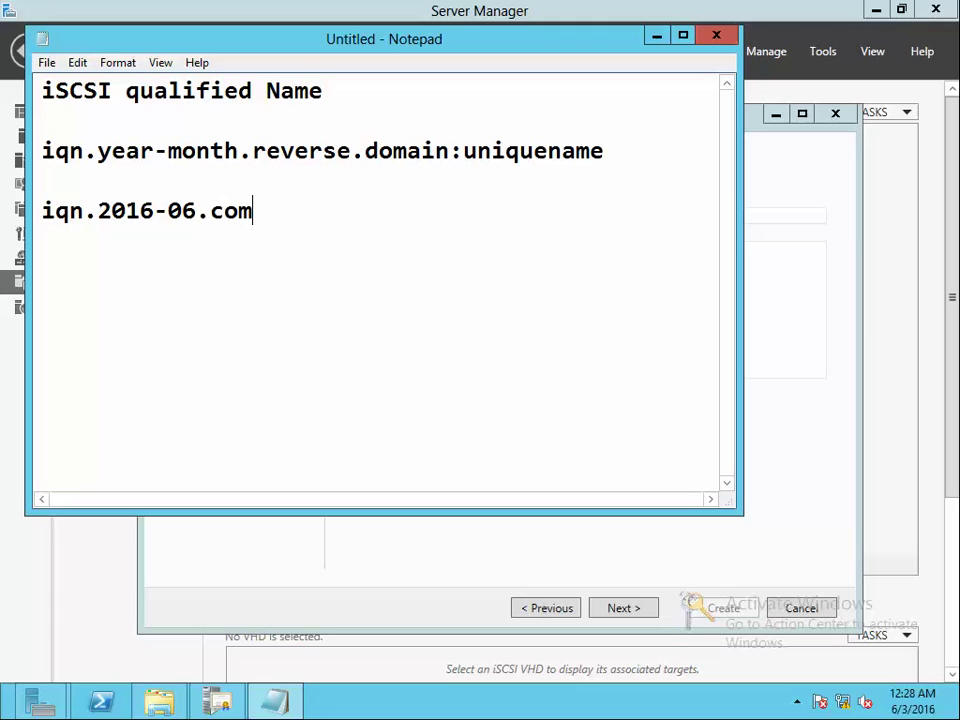
type(".ats:")
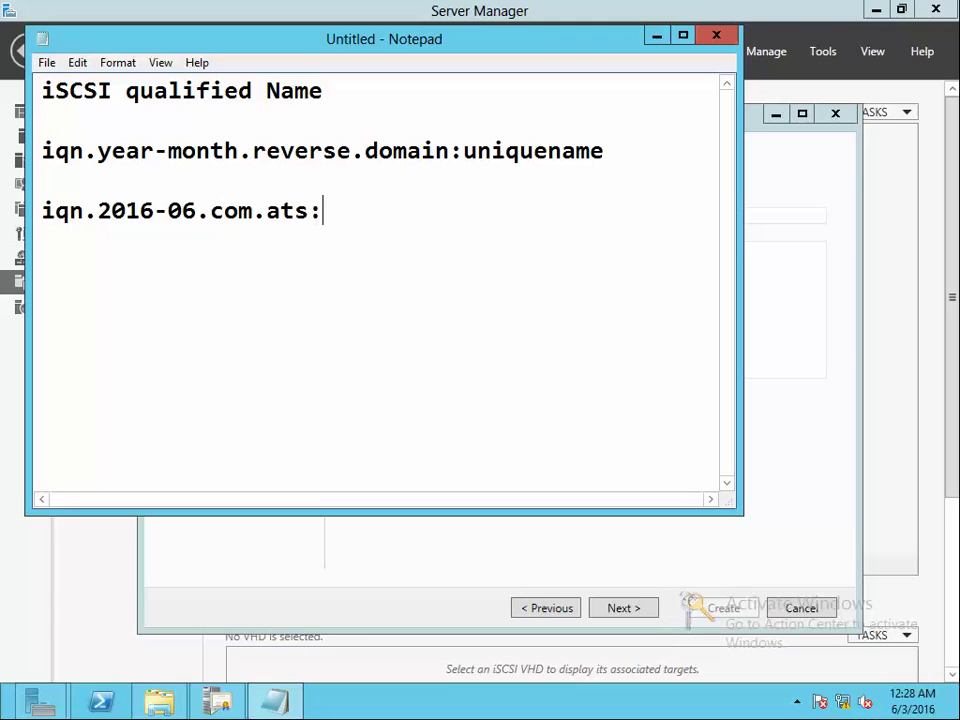
type("disk1")
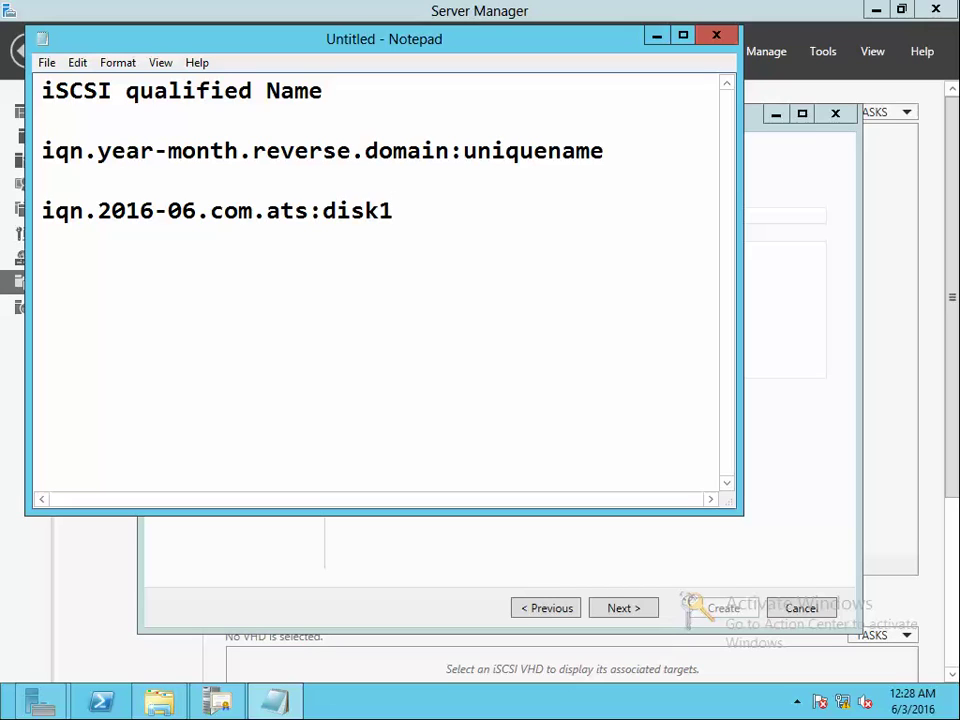
key("Up")
key("Up")
key("Up")
key("Up")
key("End")
type("(iqn)")
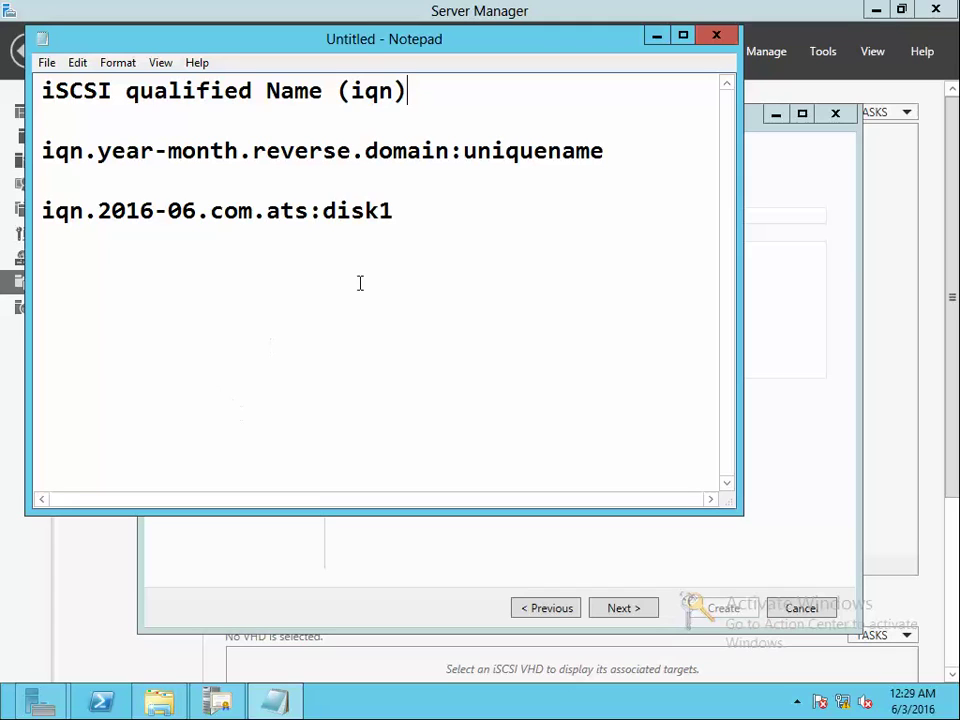
left_click(425, 212)
double_click(423, 212)
key("ctrl+c")
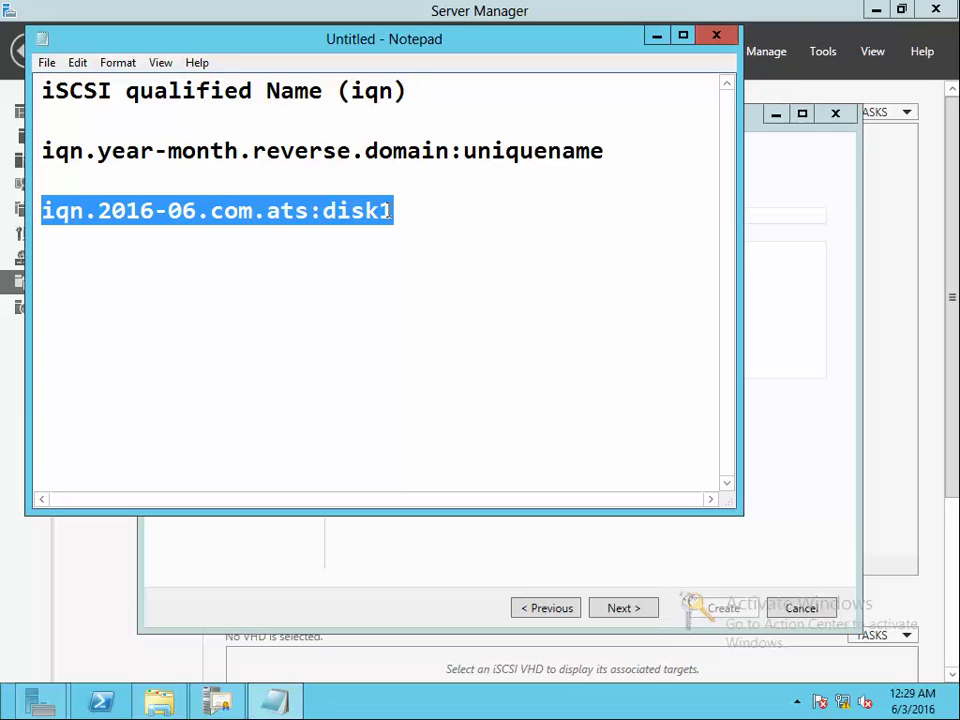
Paste iqn.2016-06.com.ats:disk1 as target name and describe it 'Publishing disk for Disk Quorum'
left_click(793, 289)
double_click(530, 214)
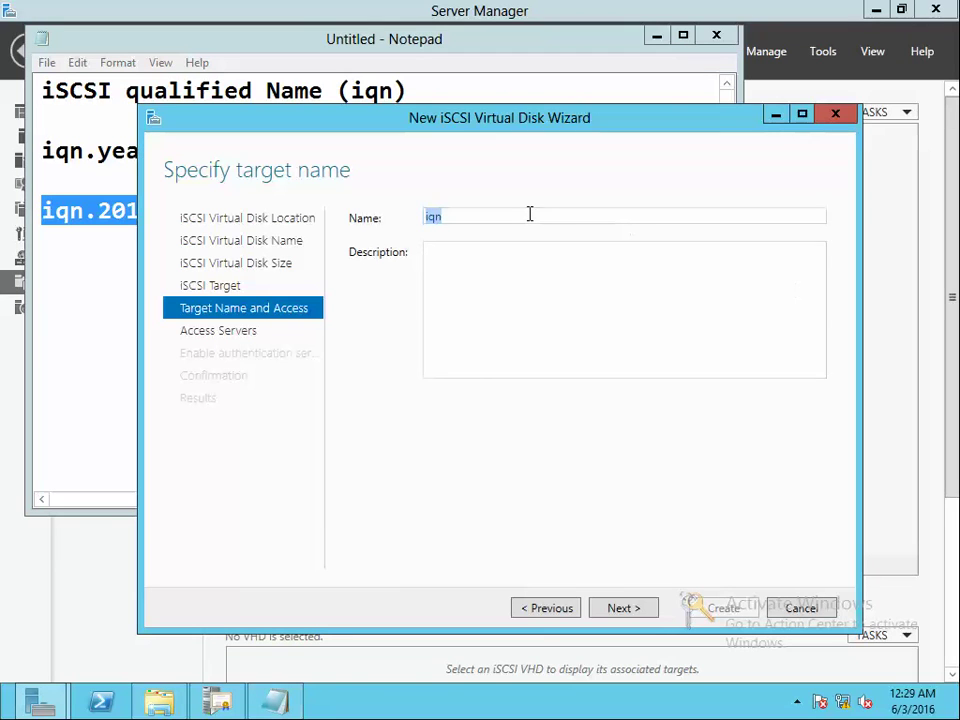
key("ctrl+v")
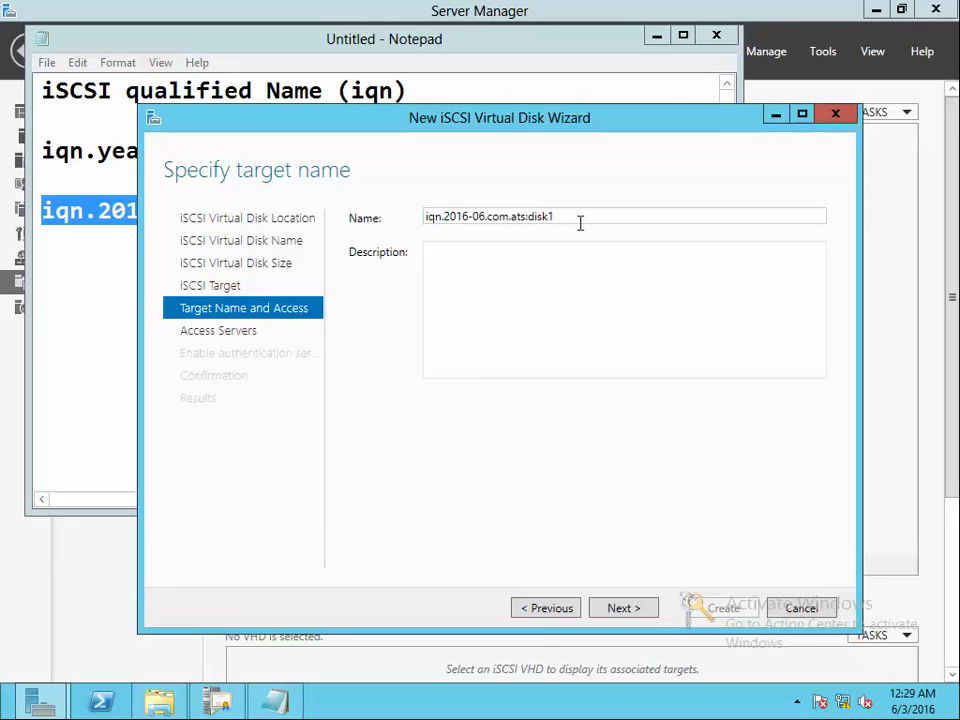
left_click(591, 305)
type("P")
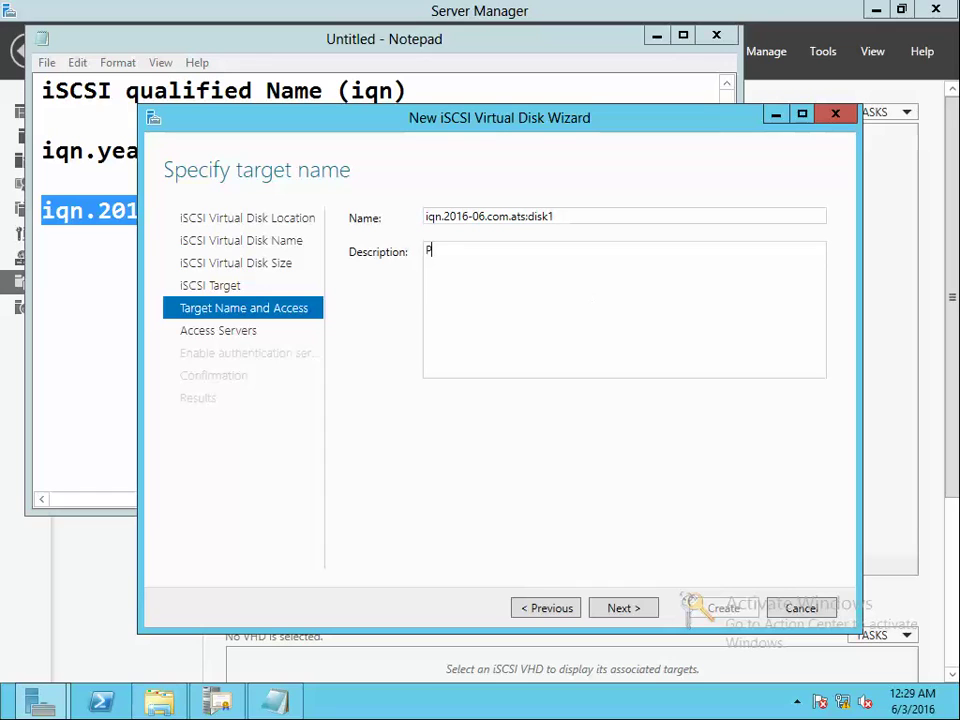
type("u")
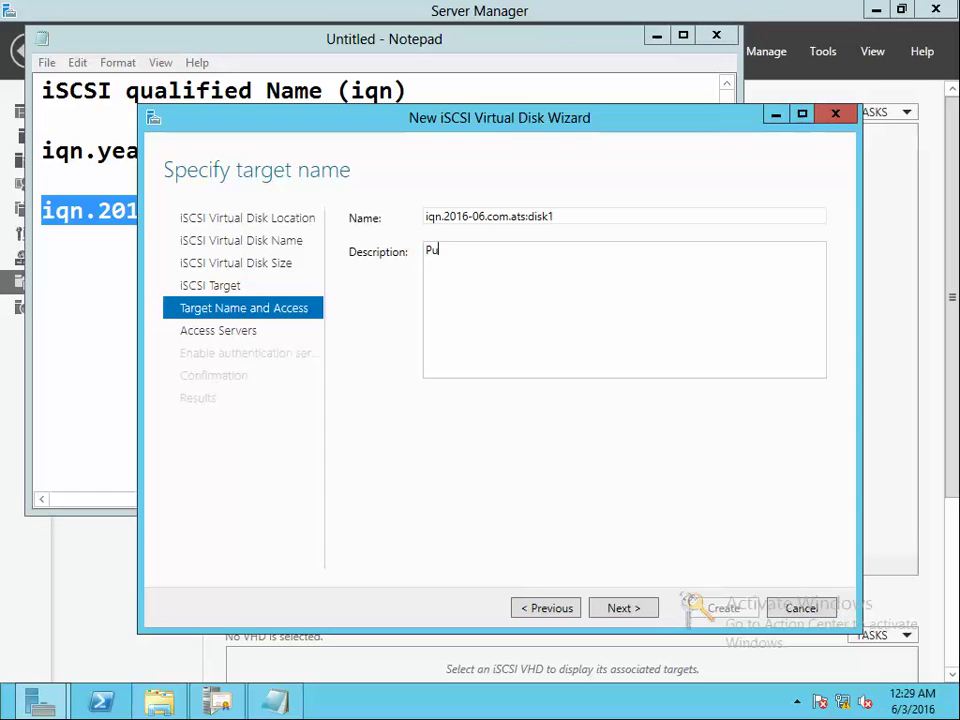
type("blishing disk for Disk Q")
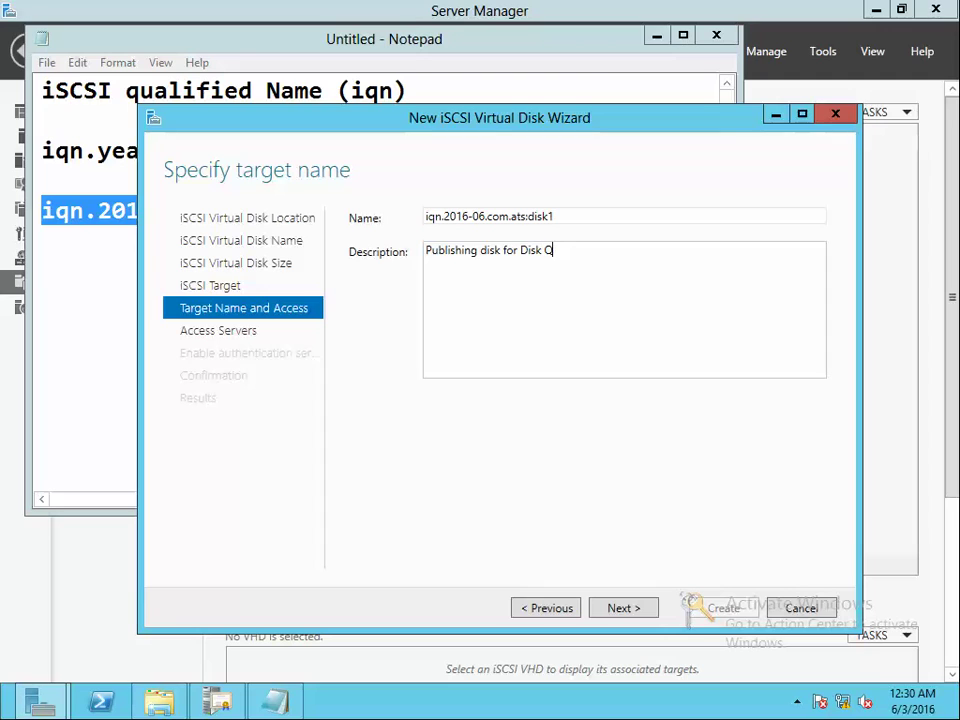
type("uorum")
Reach access servers and enter web-server.ats.com as a DNS Name initiator, verified in the directory
left_click(635, 612)
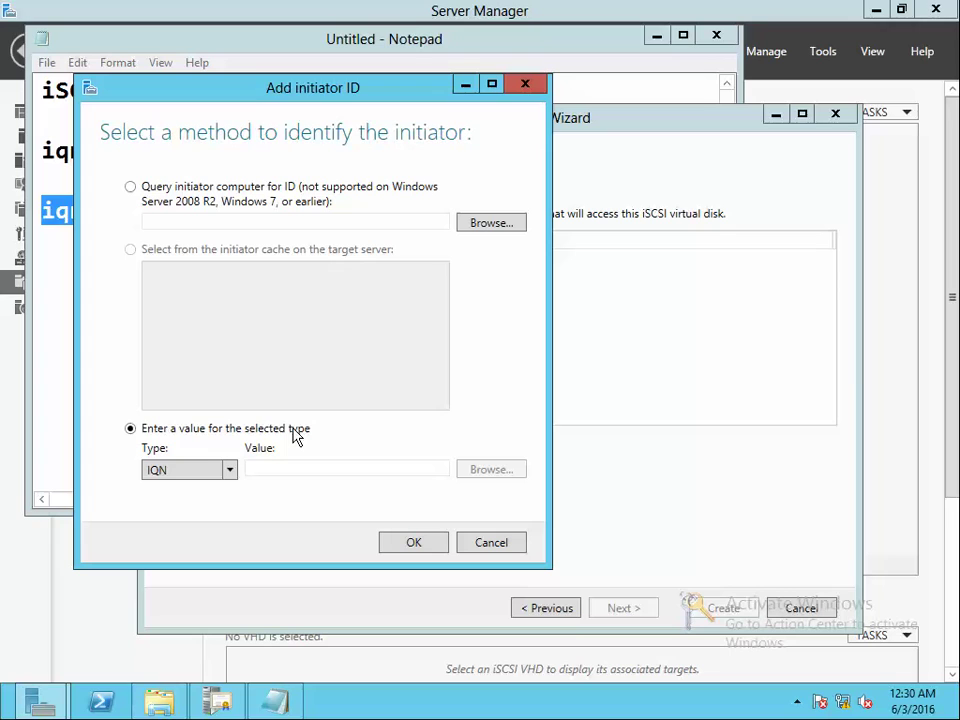
left_click(231, 476)
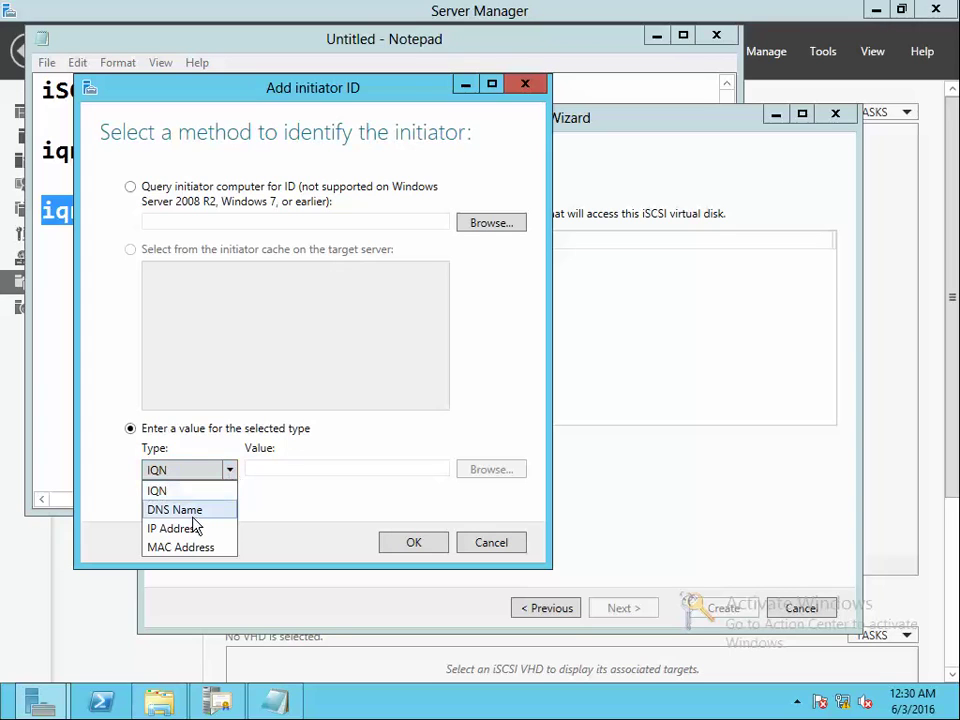
left_click(194, 516)
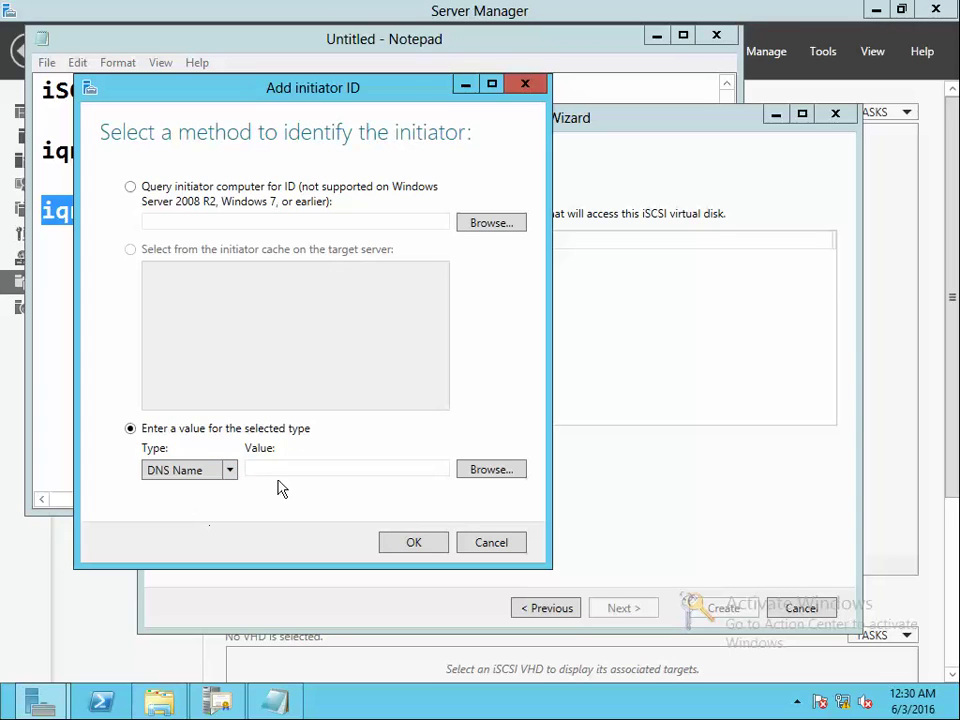
left_click(313, 467)
type("web-server.a")
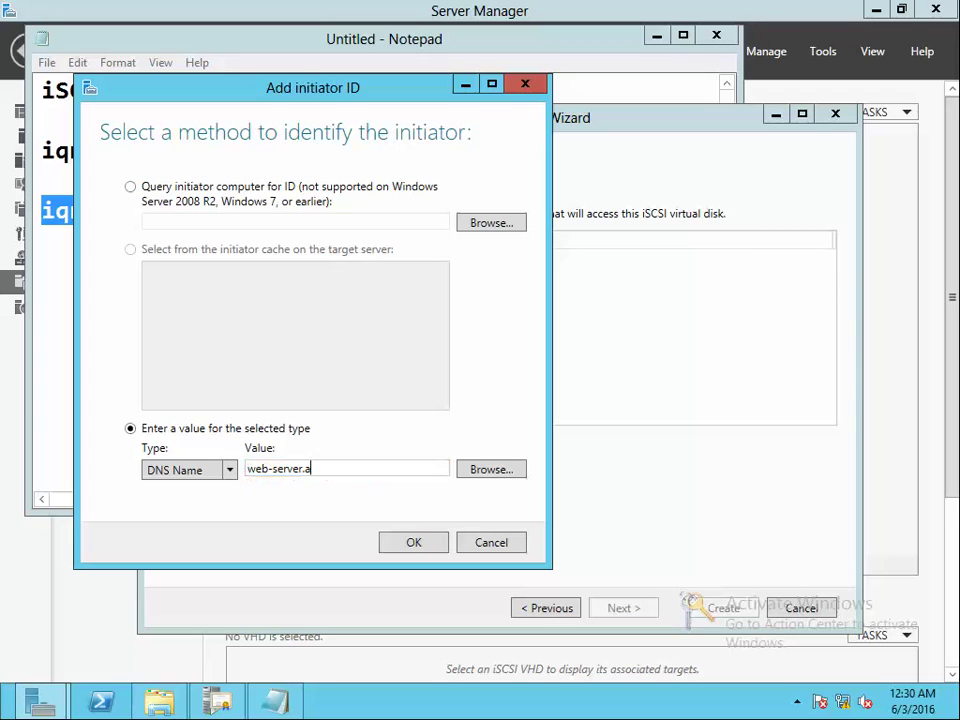
type("ts.com")
left_click(492, 468)
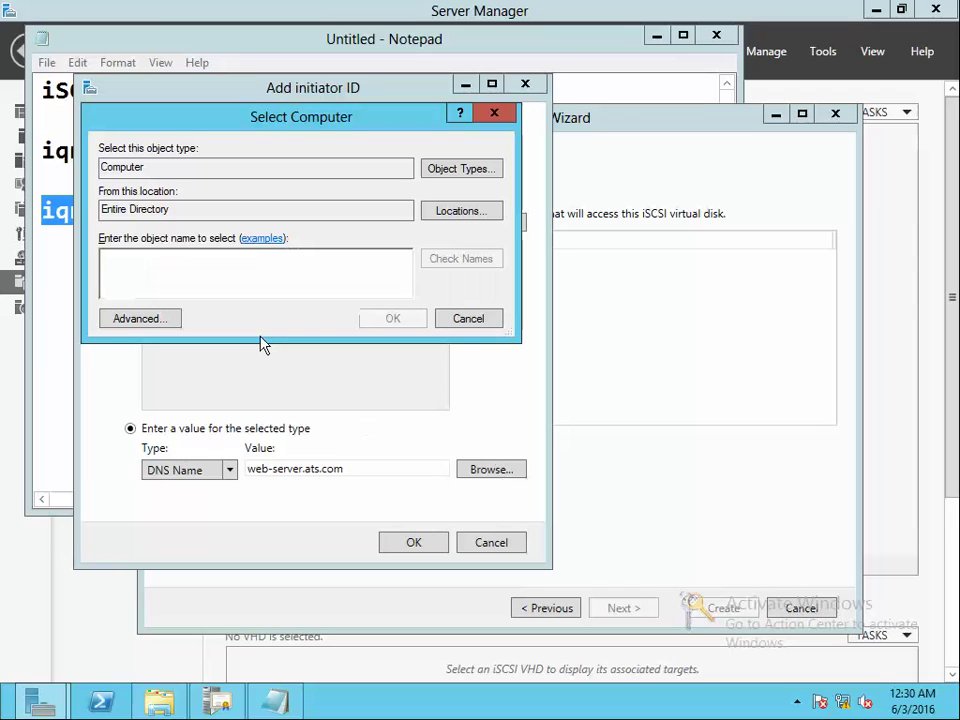
type("web-server")
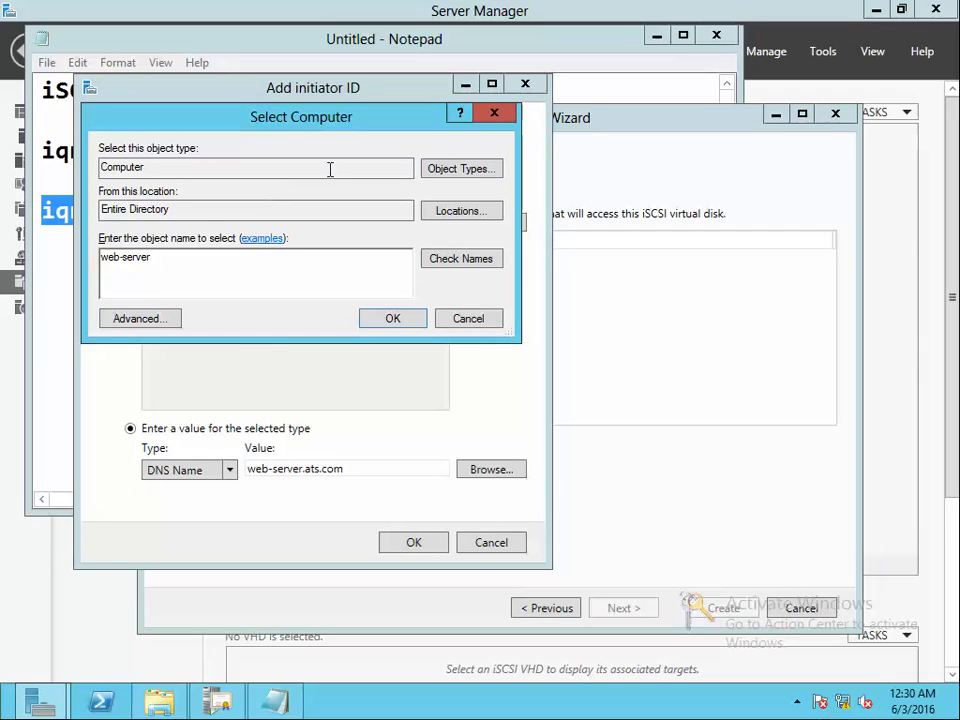
left_click(444, 260)
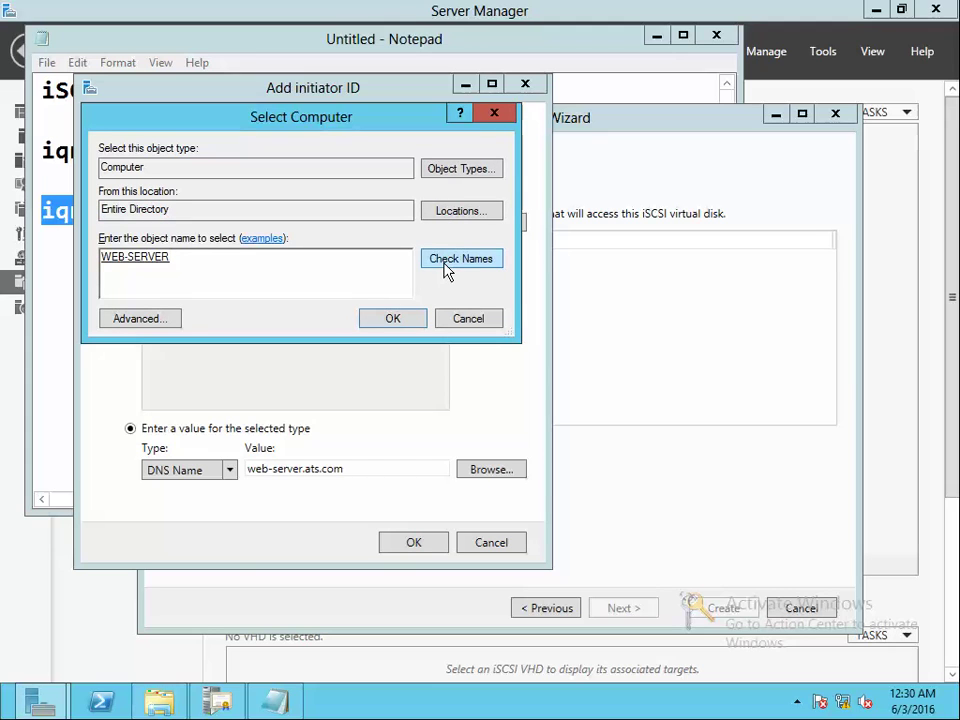
left_click(392, 318)
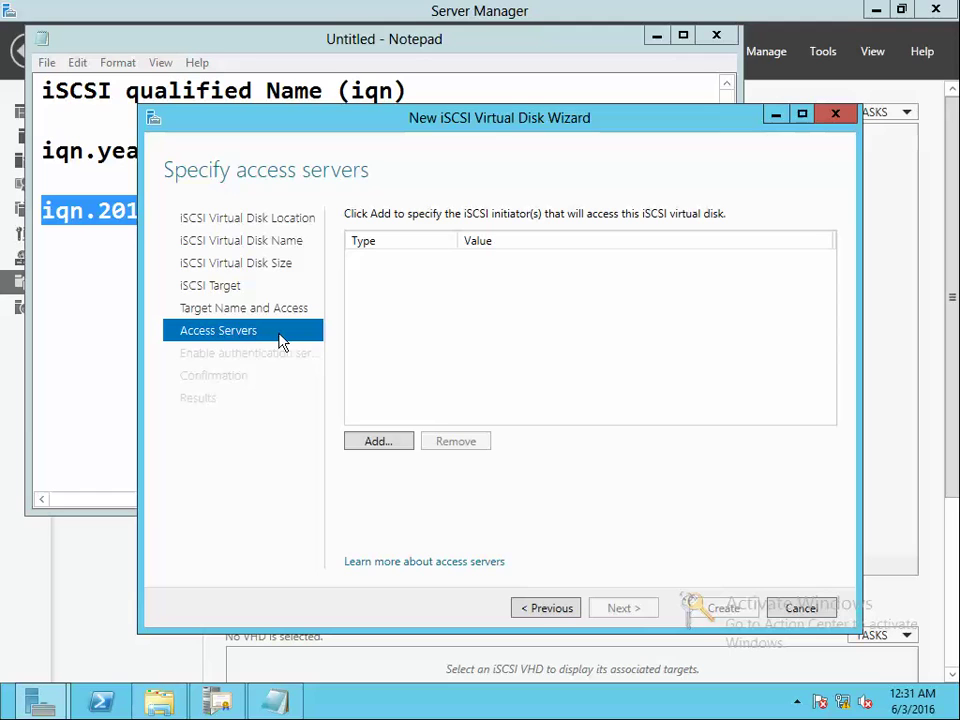
Add web-server, resolved in the directory, as a DNS Name initiator and continue
left_click(386, 443)
left_click(82, 381)
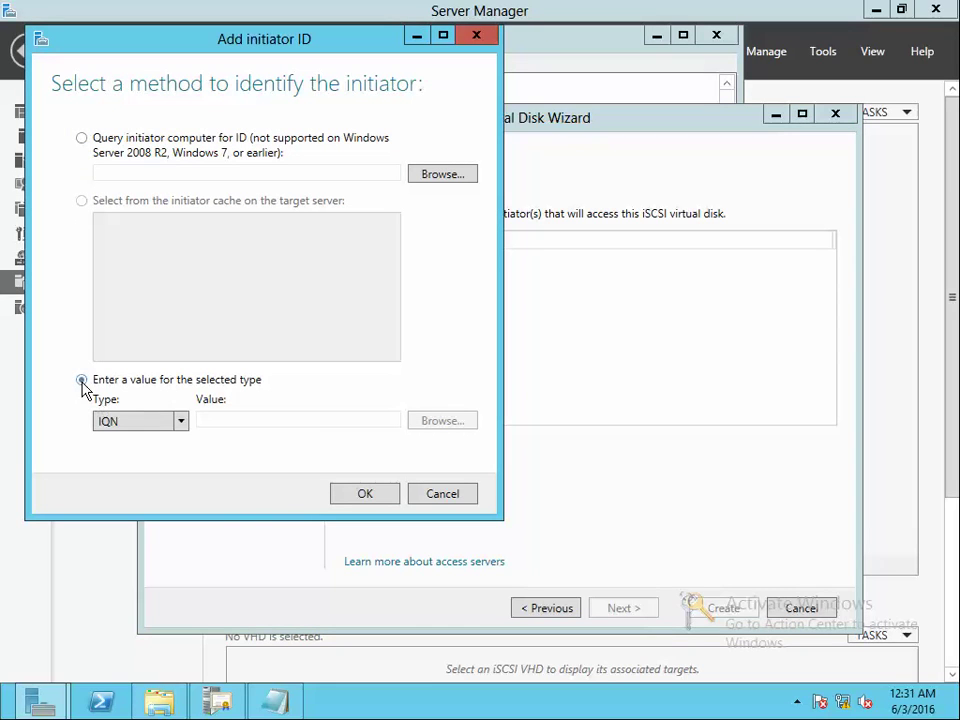
left_click(186, 426)
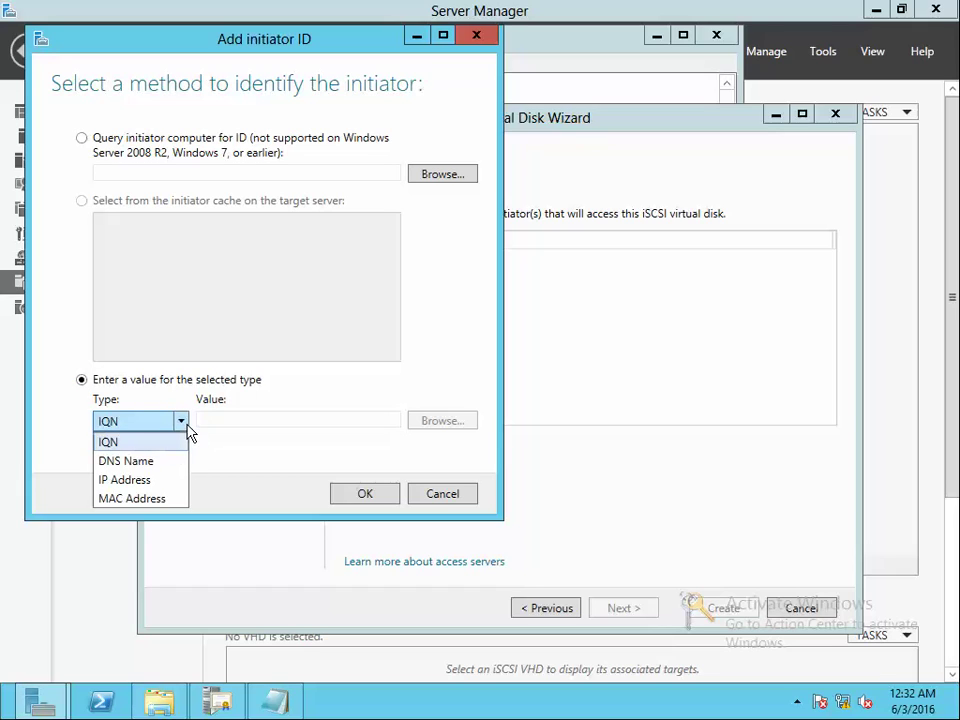
left_click(167, 462)
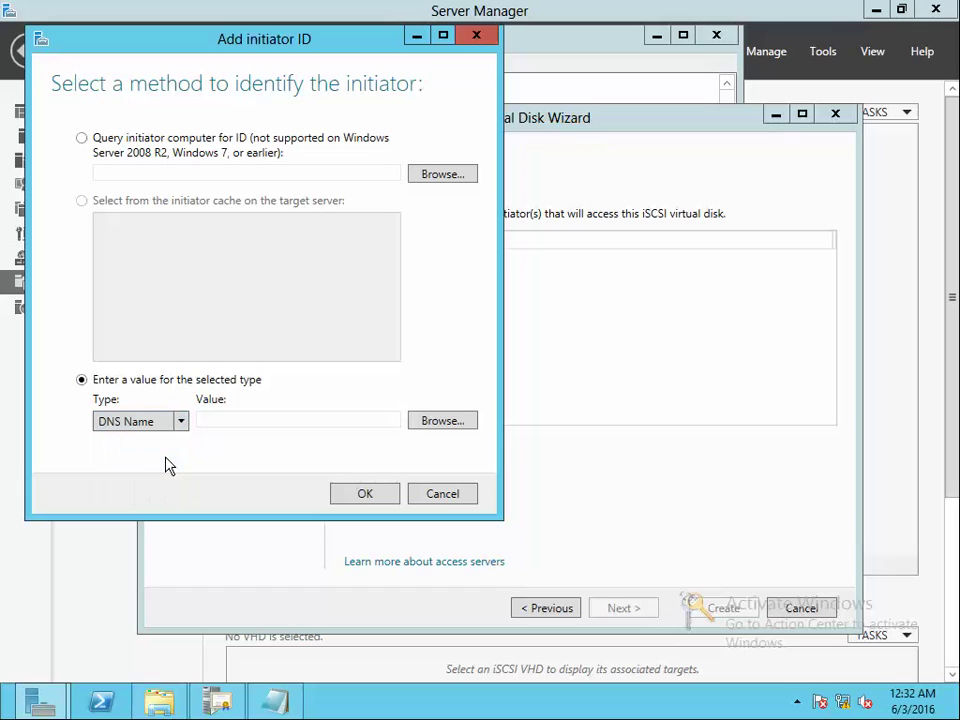
left_click(272, 420)
left_click(443, 421)
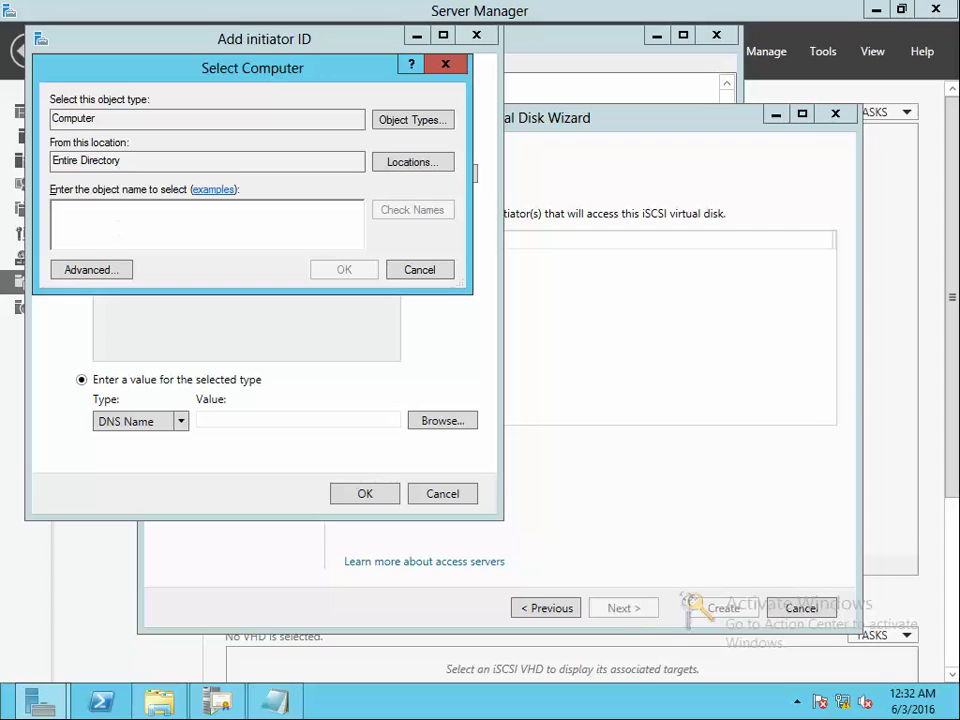
type("web-server")
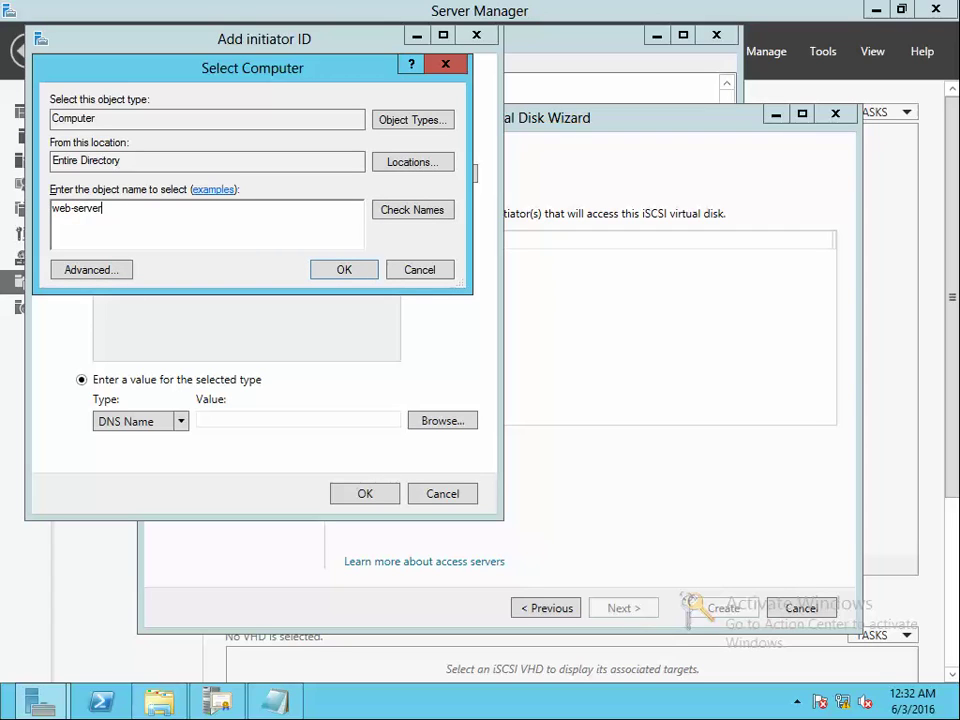
left_click(386, 213)
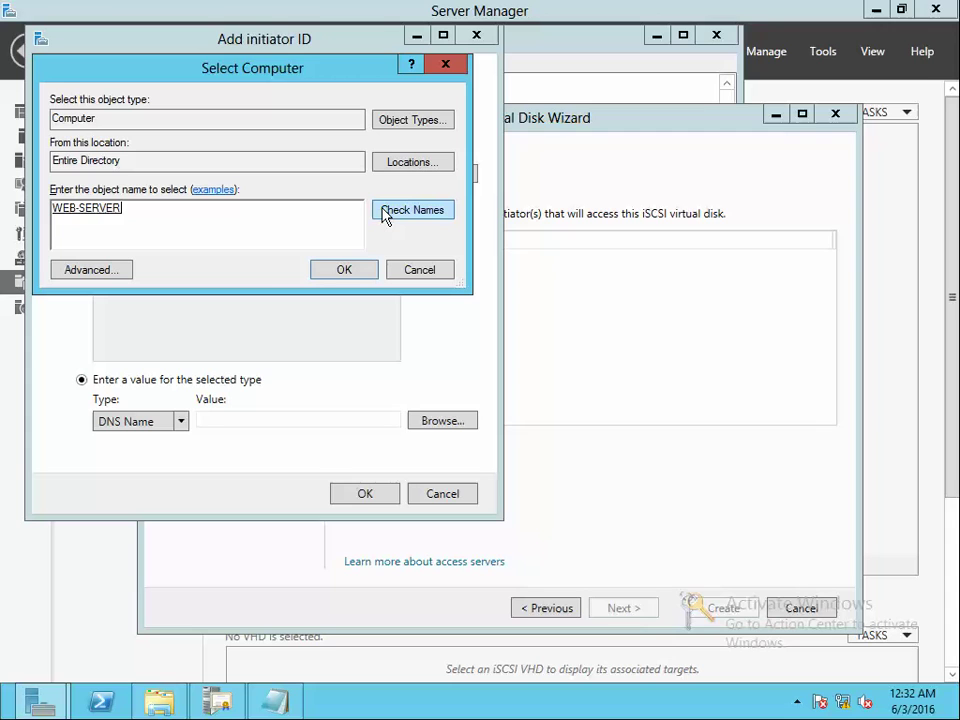
key("Return")
left_click(370, 498)
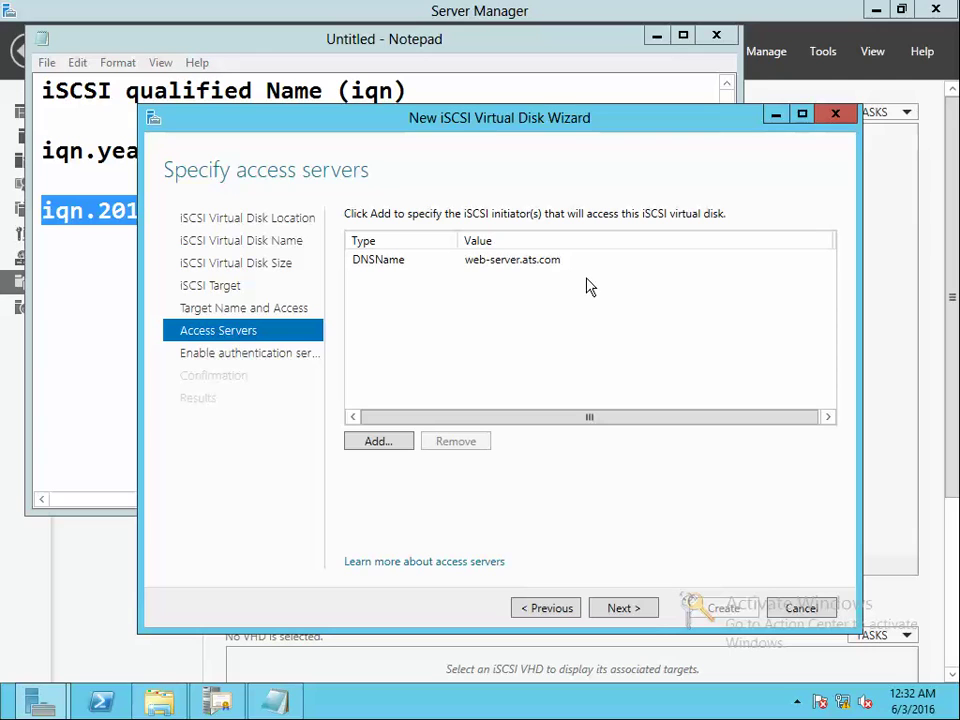
left_click(648, 616)
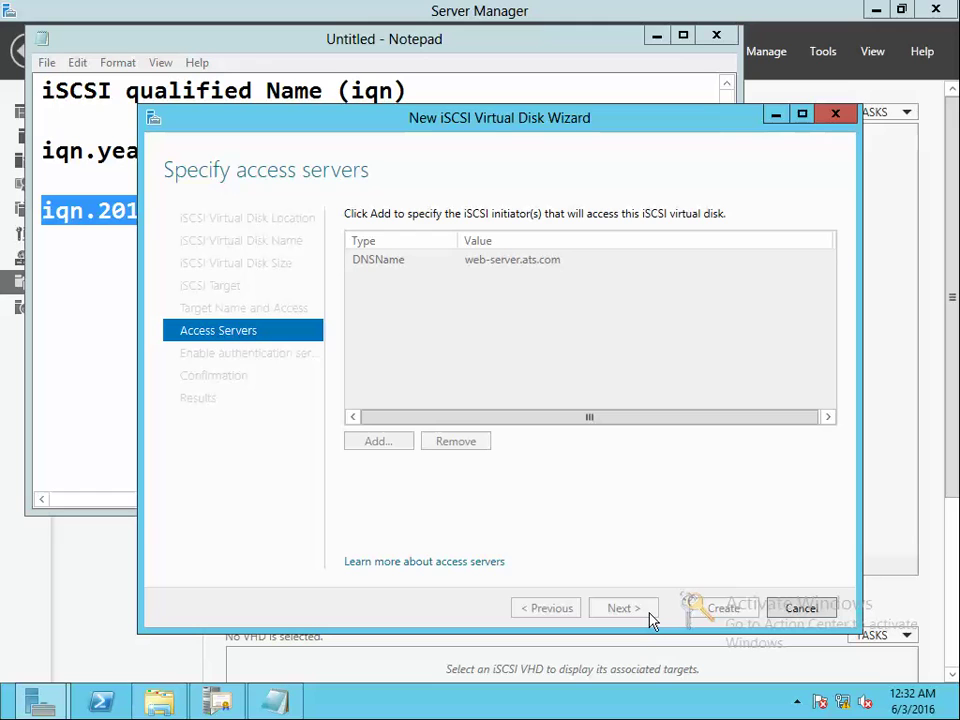
Review the confirmation summary, create the Disk1 virtual disk and target, and close the wizard
left_click(645, 608)
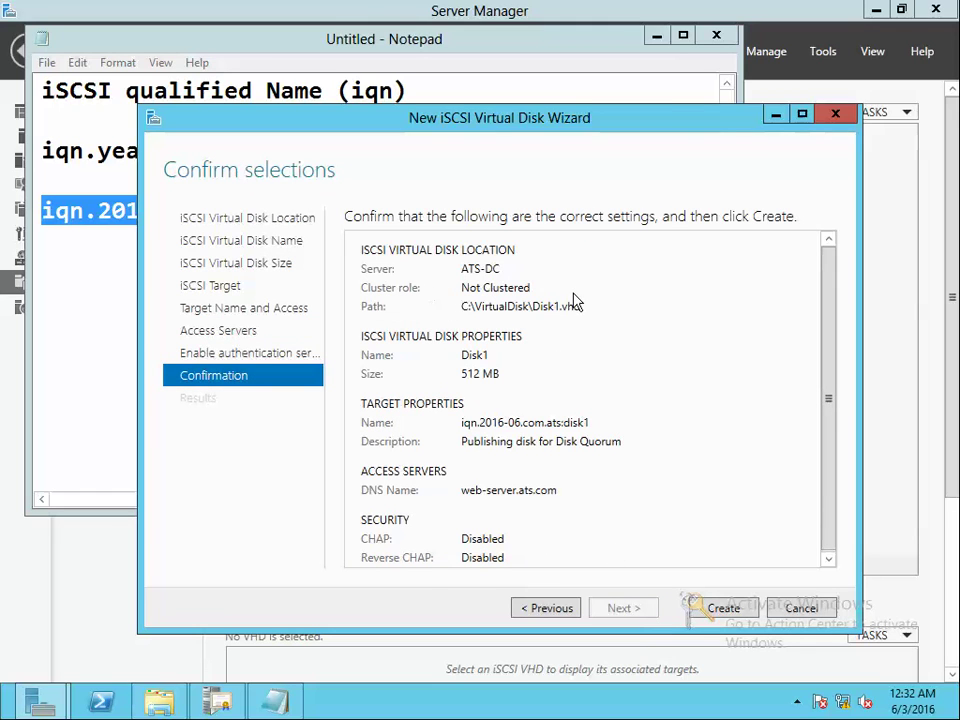
left_click_drag(827, 284, 820, 392)
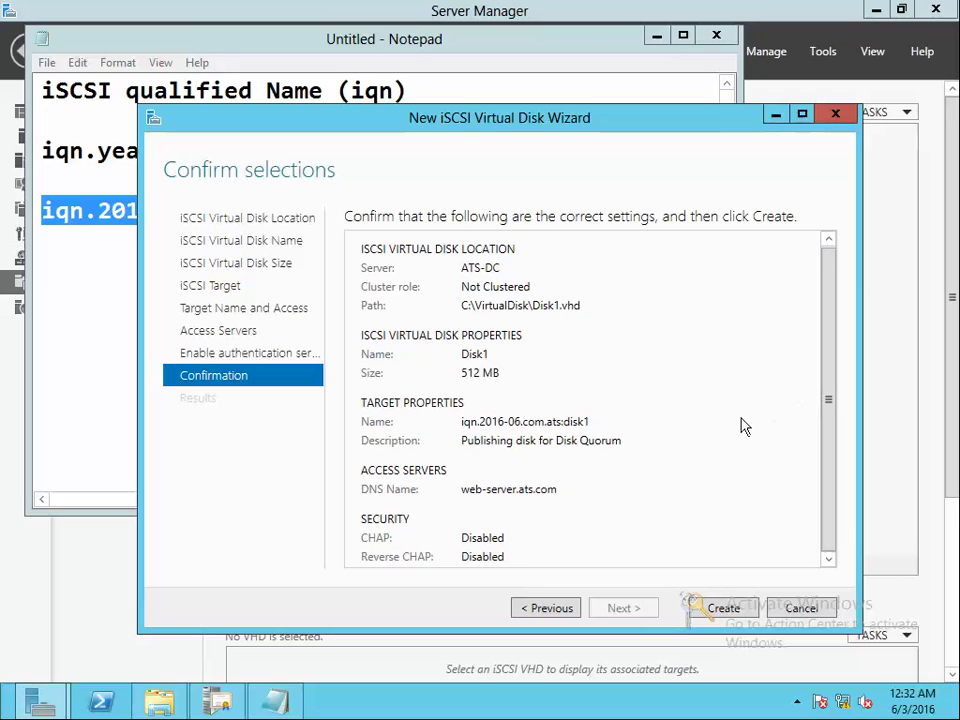
left_click(726, 611)
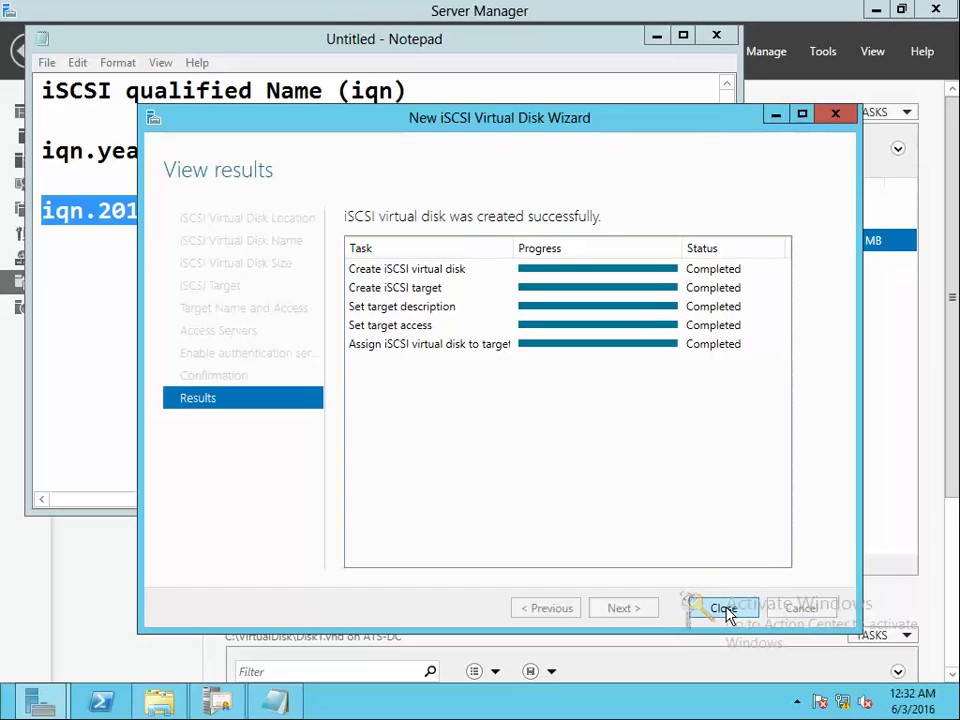
left_click(723, 609)
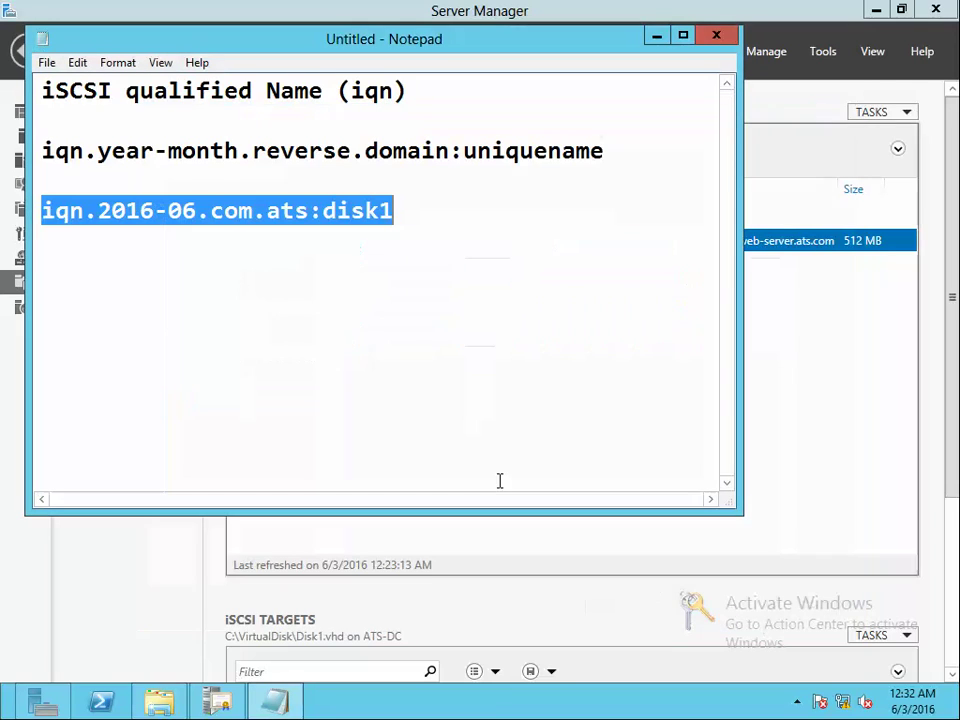
Minimize Notepad, scroll to the iSCSI TARGETS list, and release input from the VM
left_click(655, 38)
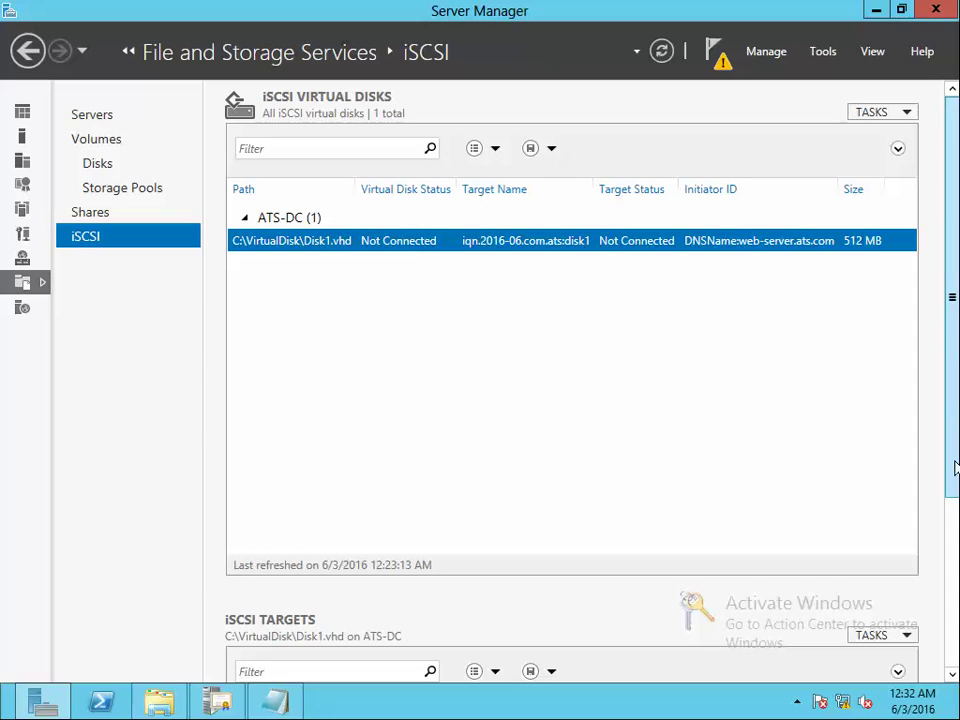
scroll(388, 291, "down", 3)
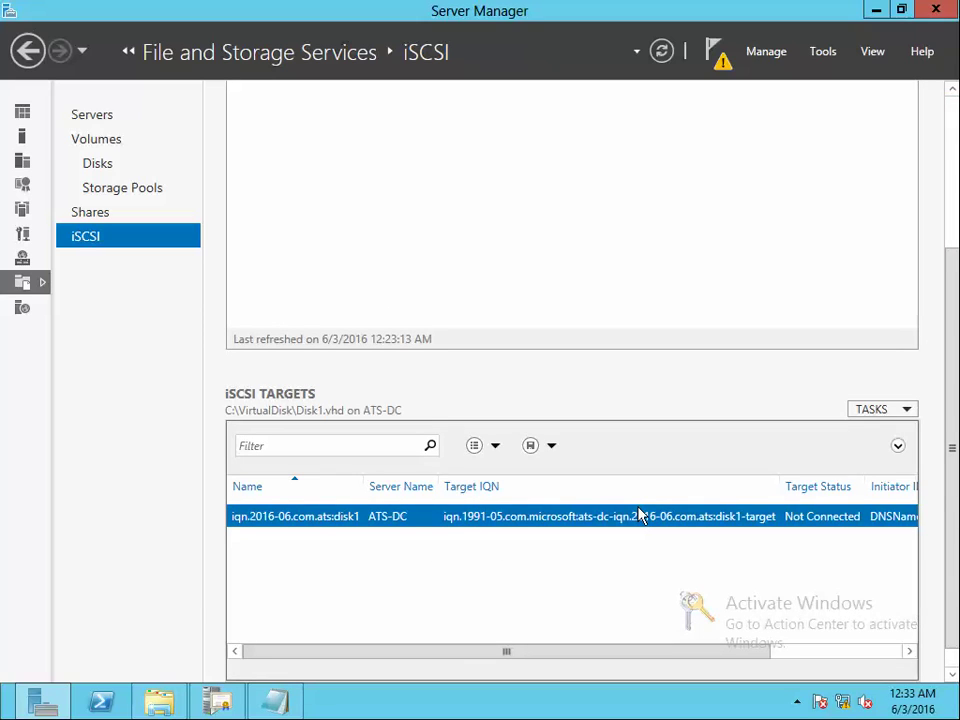
key("ctrl+alt")
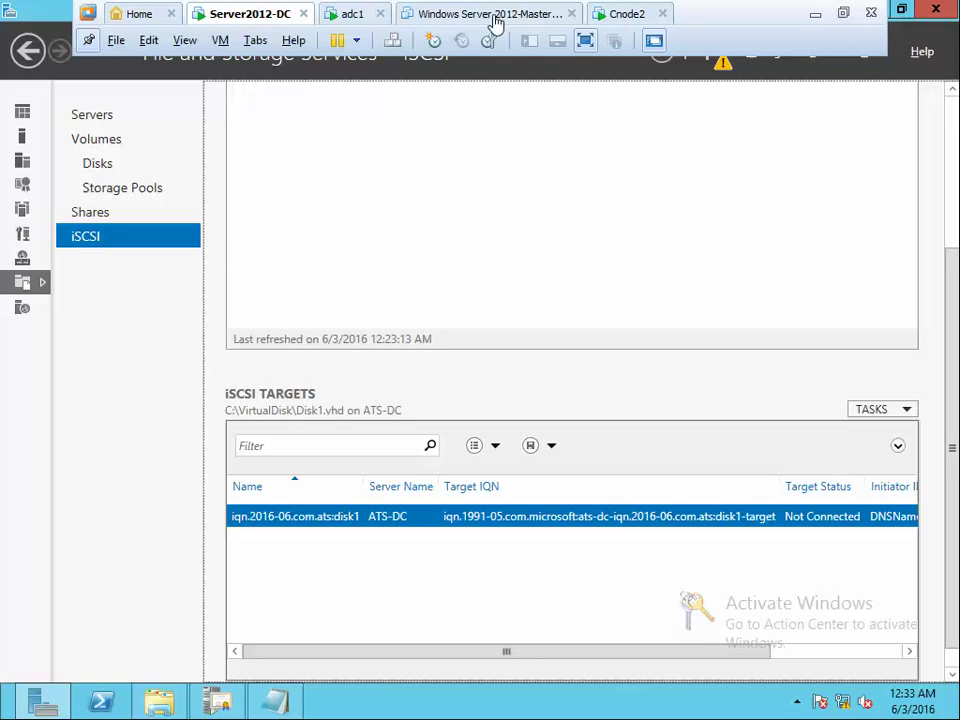
Show the adc1 VM in Exclusive Mode, minimize Failover Cluster Manager, and launch Server Manager
left_click(352, 14)
left_click(185, 40)
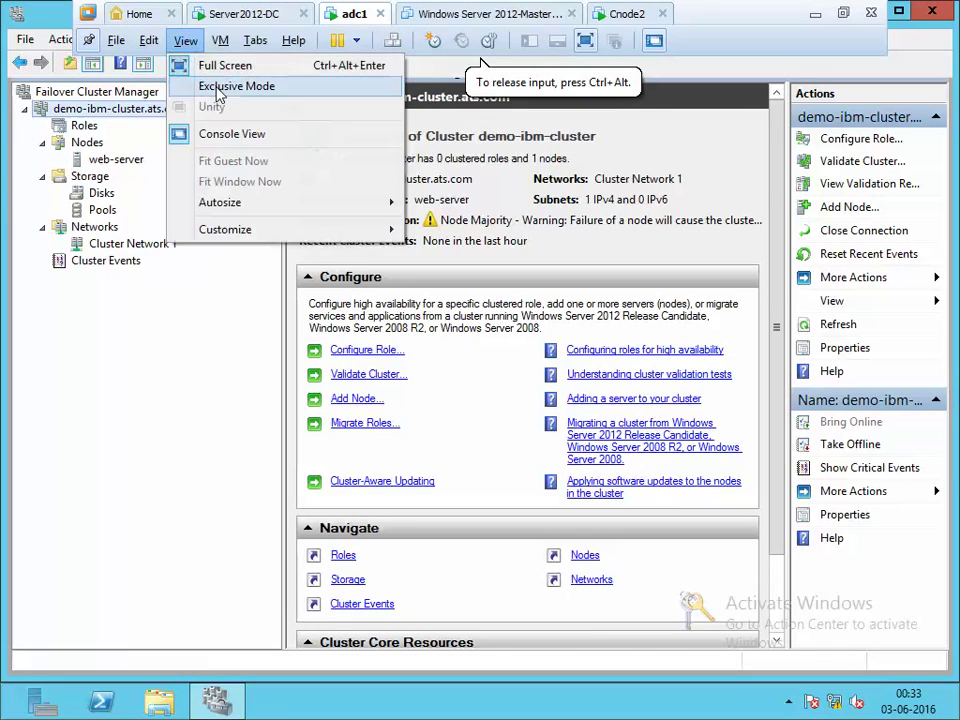
left_click(216, 86)
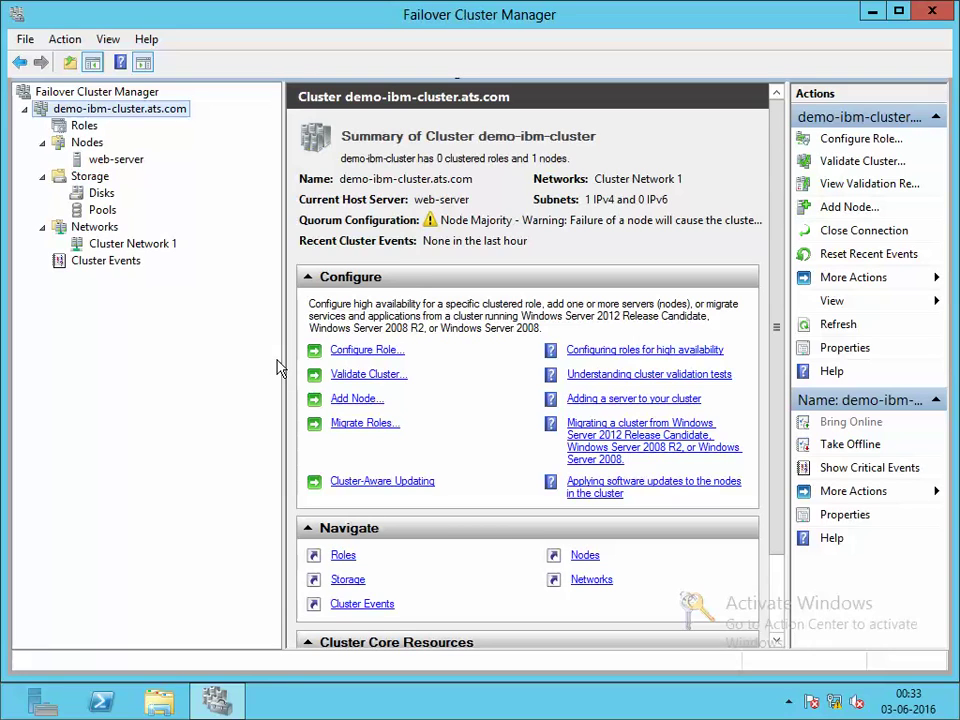
left_click(872, 12)
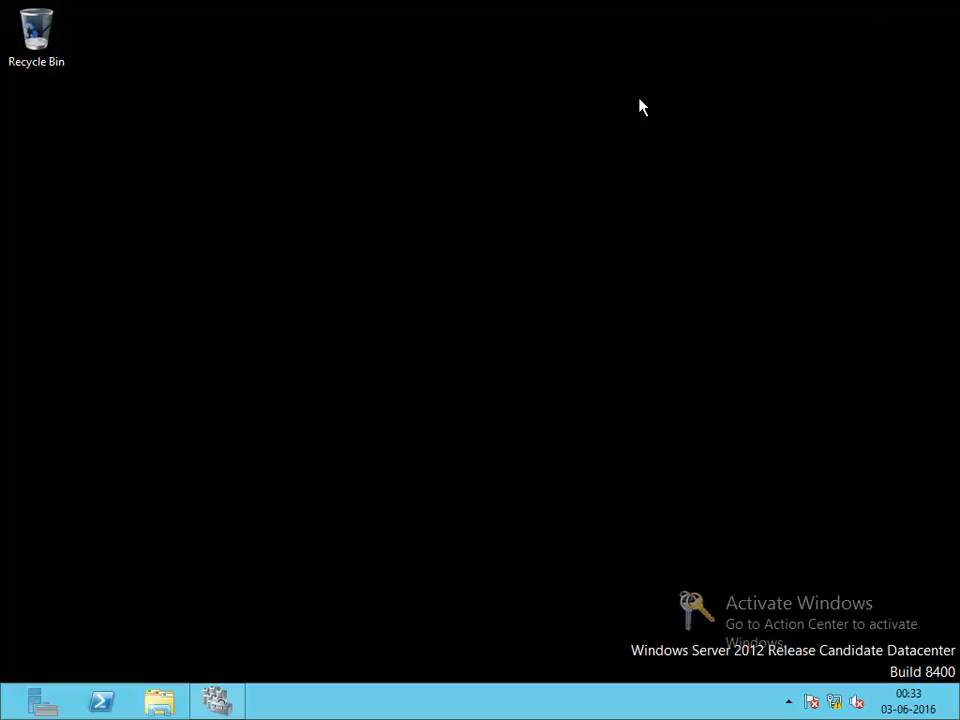
left_click(40, 705)
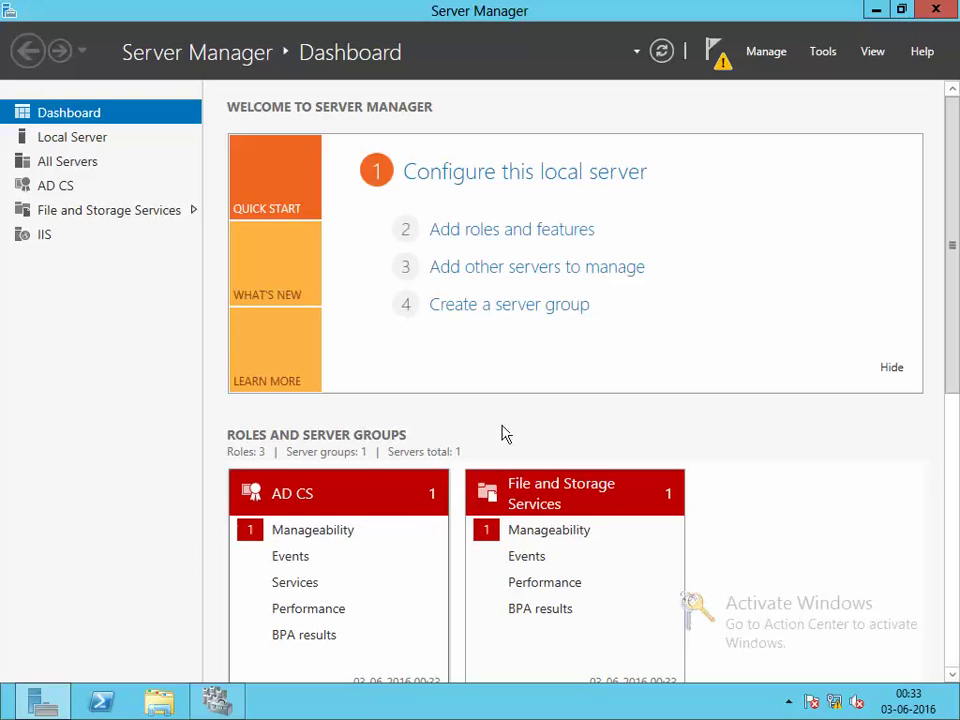
Launch iSCSI Initiator from Tools and allow the Microsoft iSCSI service to start
left_click(823, 52)
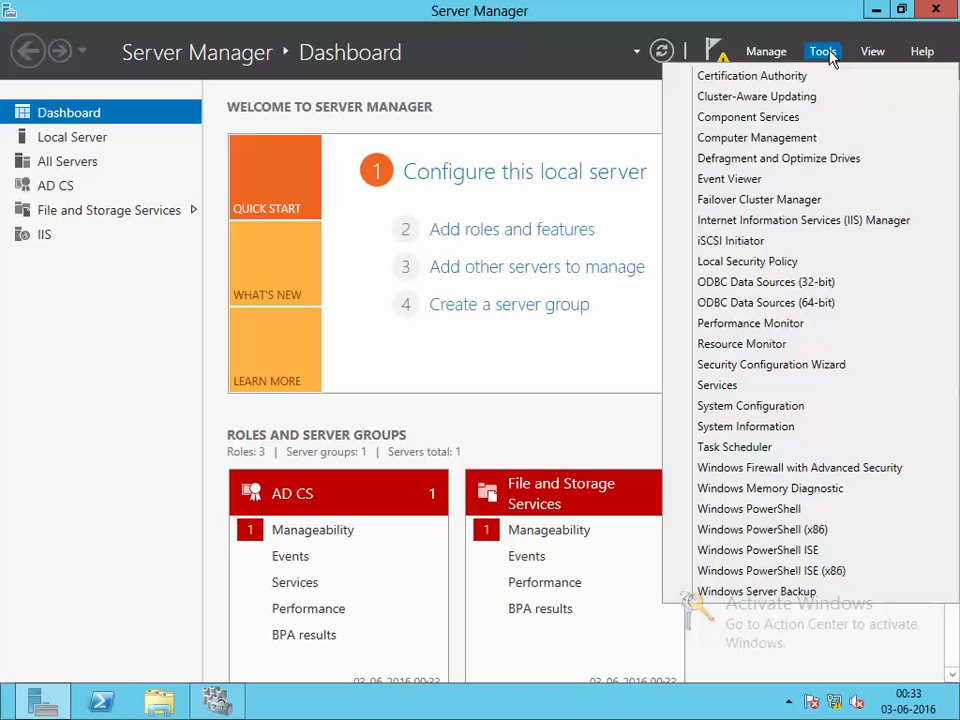
left_click(735, 252)
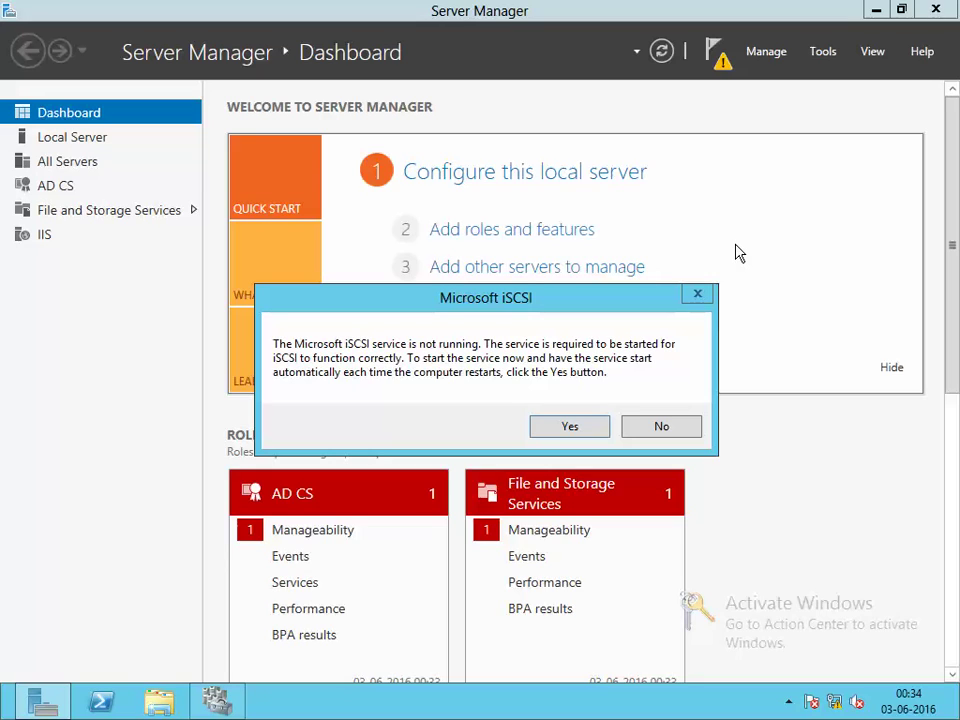
left_click(569, 427)
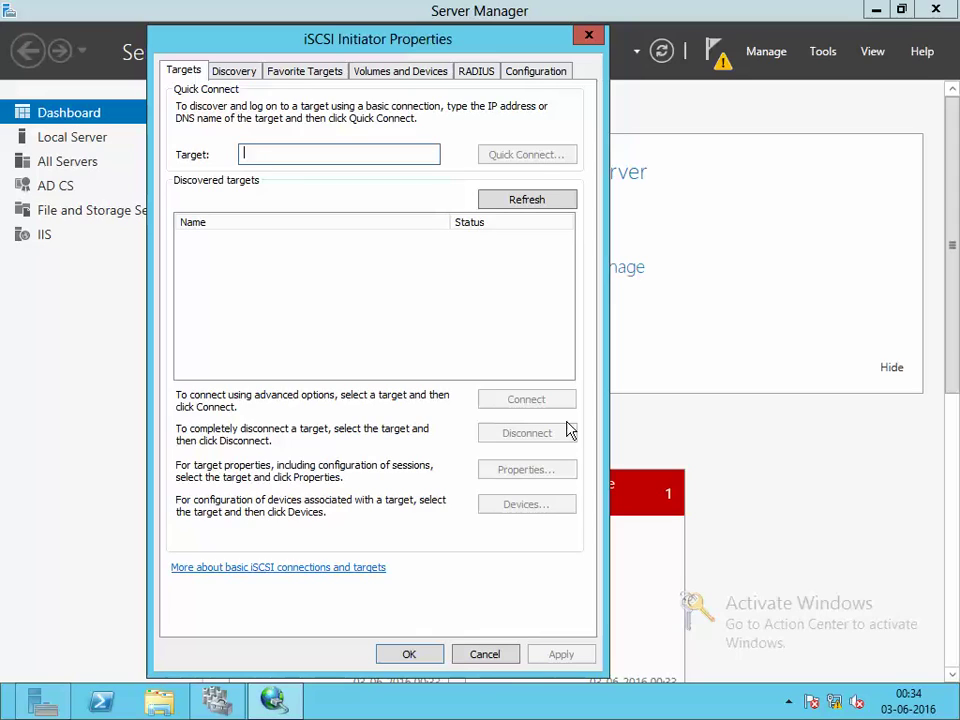
Bring up the initiator's Configuration settings and begin editing the name, then cancel the edit
left_click(875, 10)
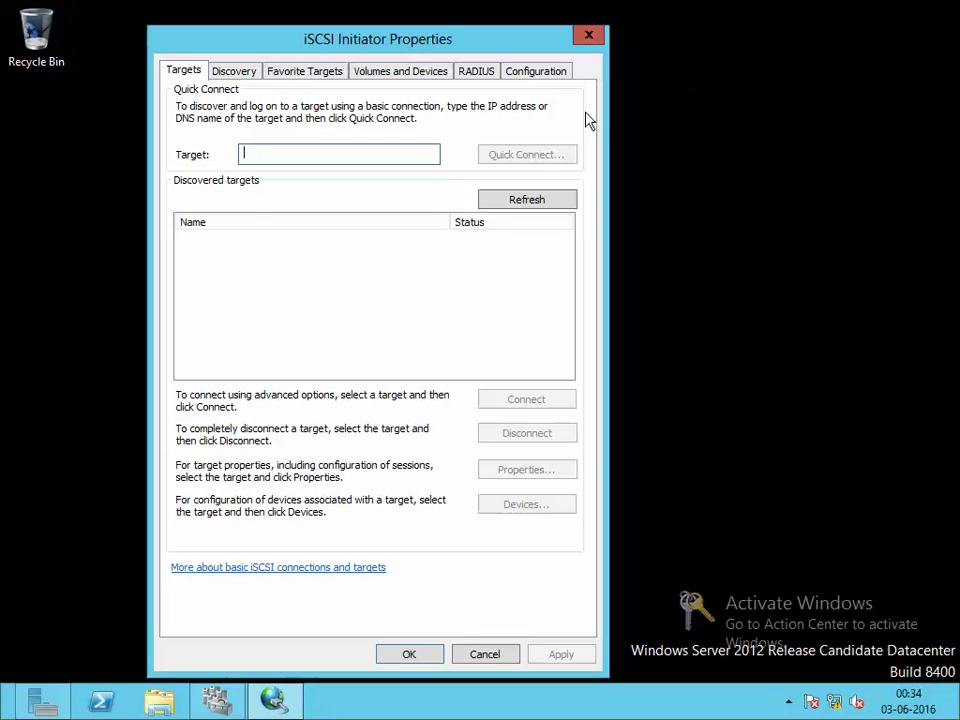
left_click(538, 72)
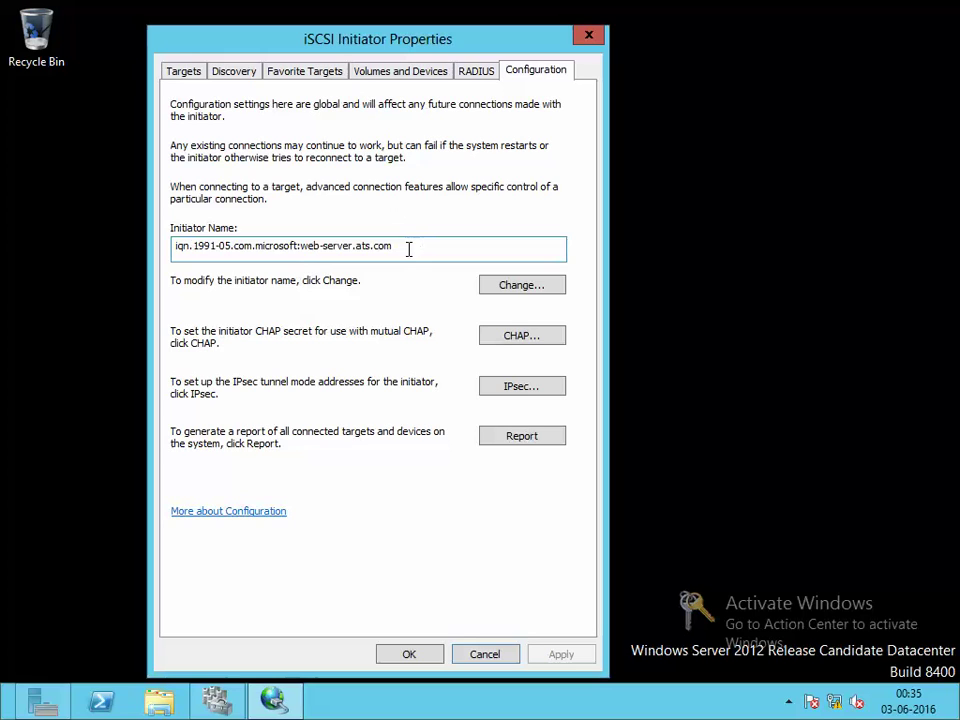
left_click_drag(409, 249, 175, 250)
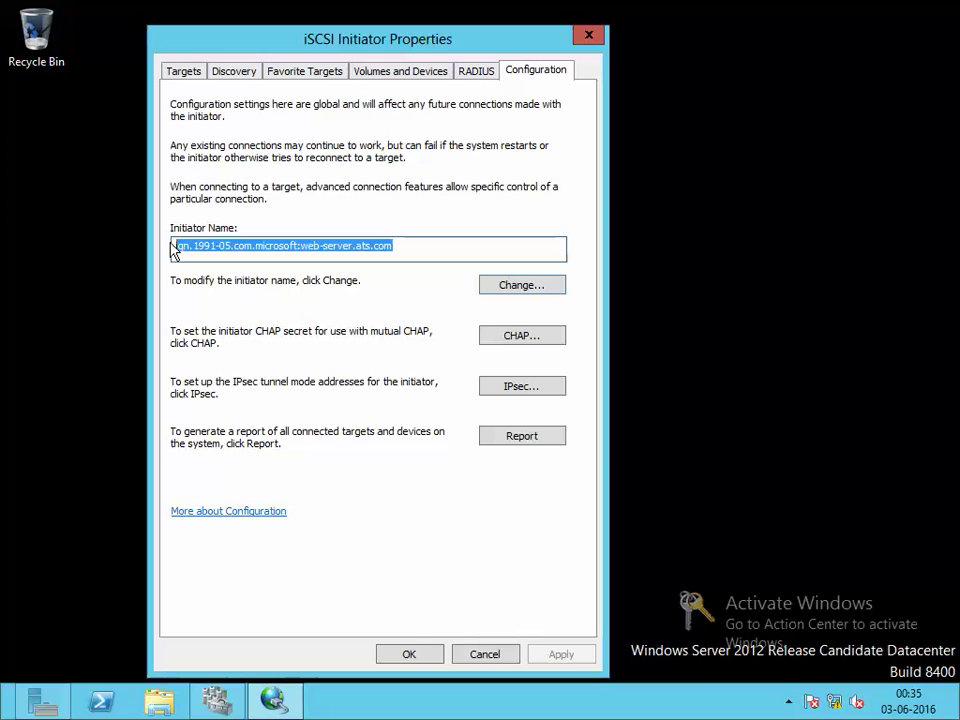
left_click(529, 288)
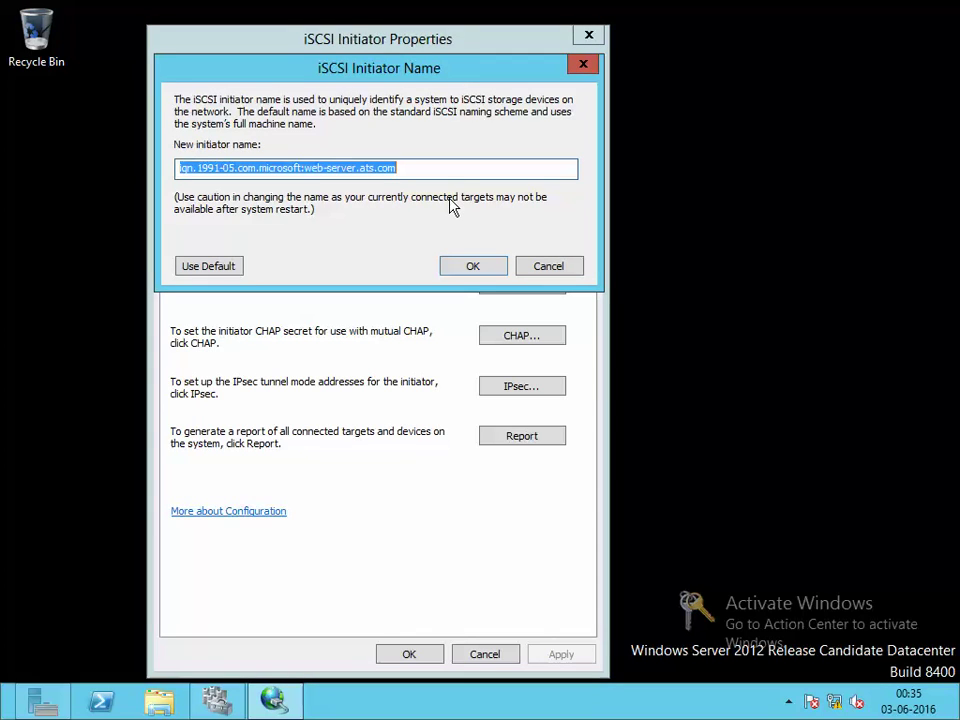
type("iqn.")
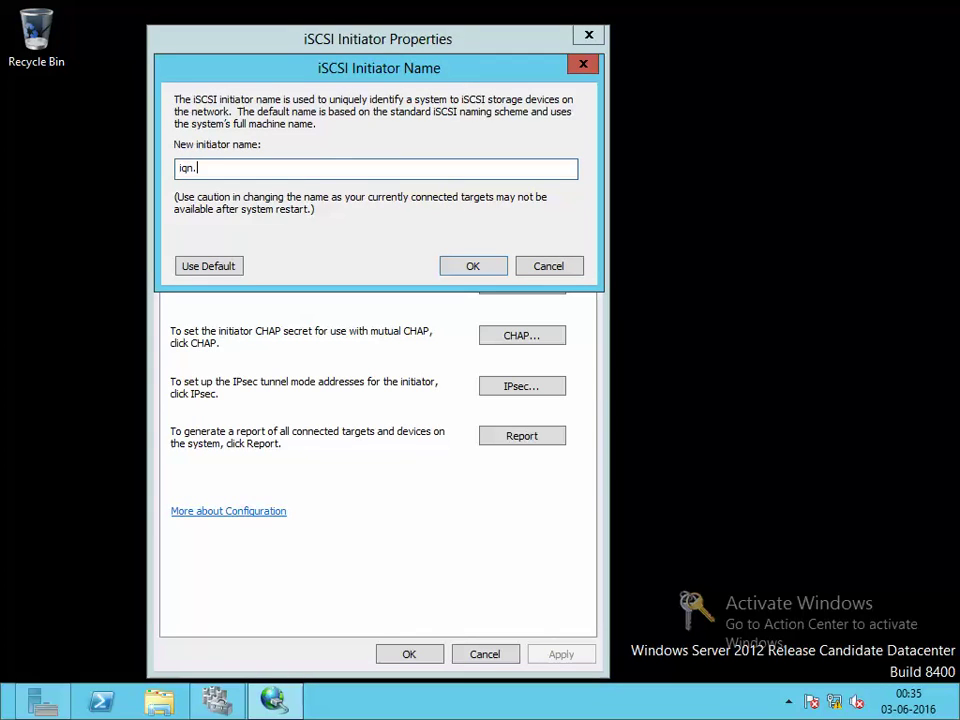
type("web-se")
key("Escape")
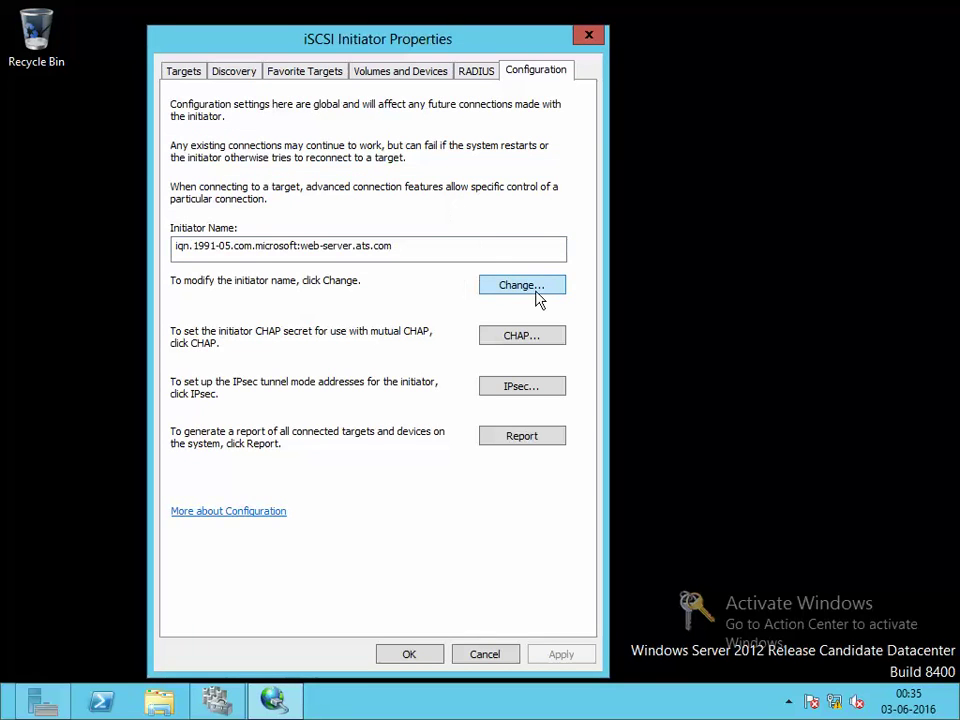
Rename the initiator to iqn.2016-06.web-server.ats.com and confirm
left_click(536, 292)
left_click(483, 164)
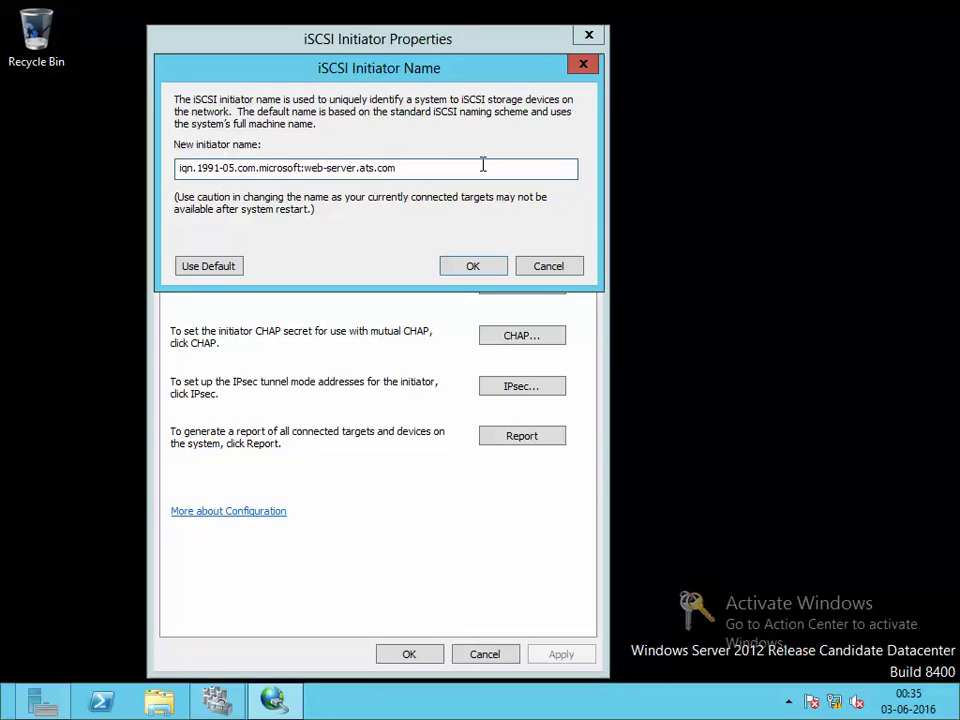
key("Left")
key("Left")
key("Left")
key("Left")
key("Left")
key("Left")
key("Left")
key("Left")
key("Left")
key("Left")
key("Left")
key("Left")
key("Left")
key("Left")
key("Left")
key("Left")
key("Left")
key("Left")
key("Left")
key("Left")
key("Left")
key("BackSpace")
key("BackSpace")
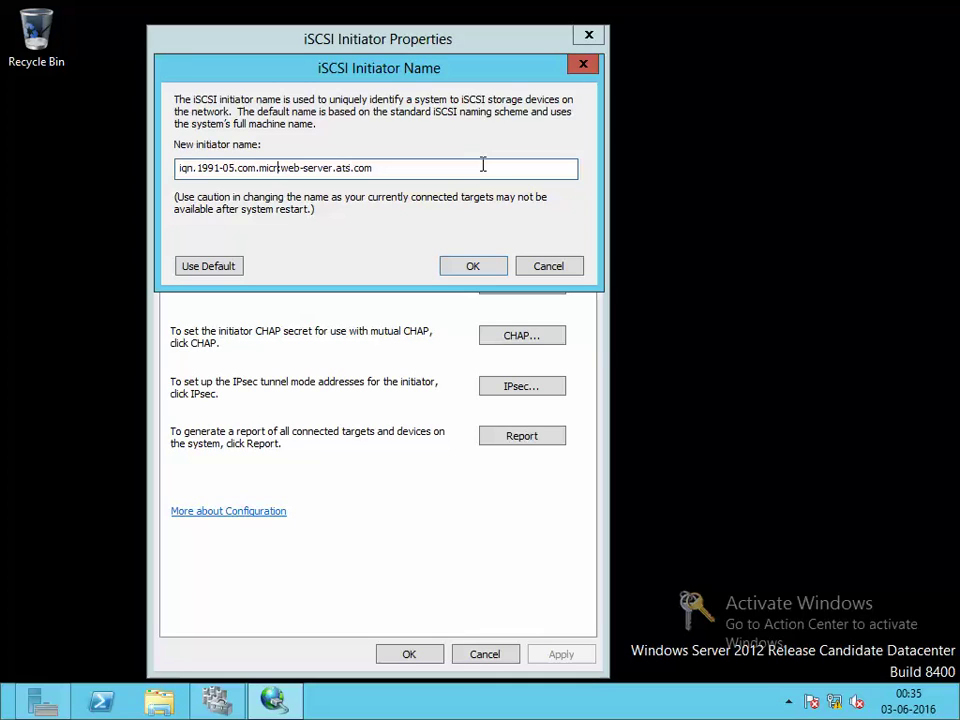
key("BackSpace")
key("BackSpace")
key("BackSpace")
key("BackSpace")
key("BackSpace")
key("BackSpace")
key("BackSpace")
key("BackSpace")
key("BackSpace")
key("BackSpace")
key("BackSpace")
key("BackSpace")
key("BackSpace")
key("BackSpace")
key("BackSpace")
key("BackSpace")
type("2016")
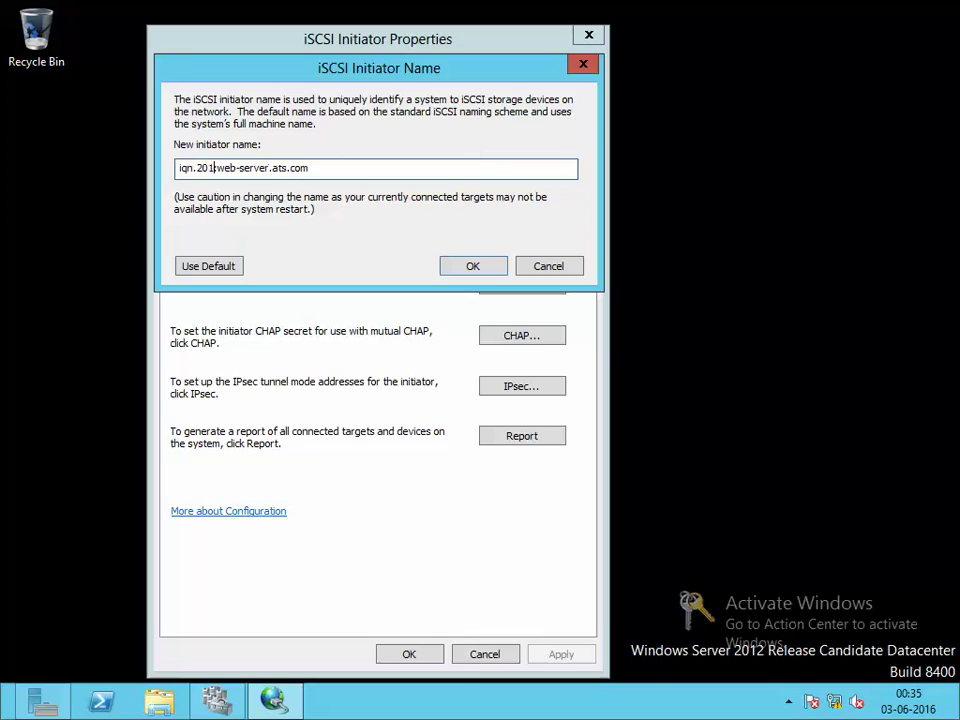
type("-0:")
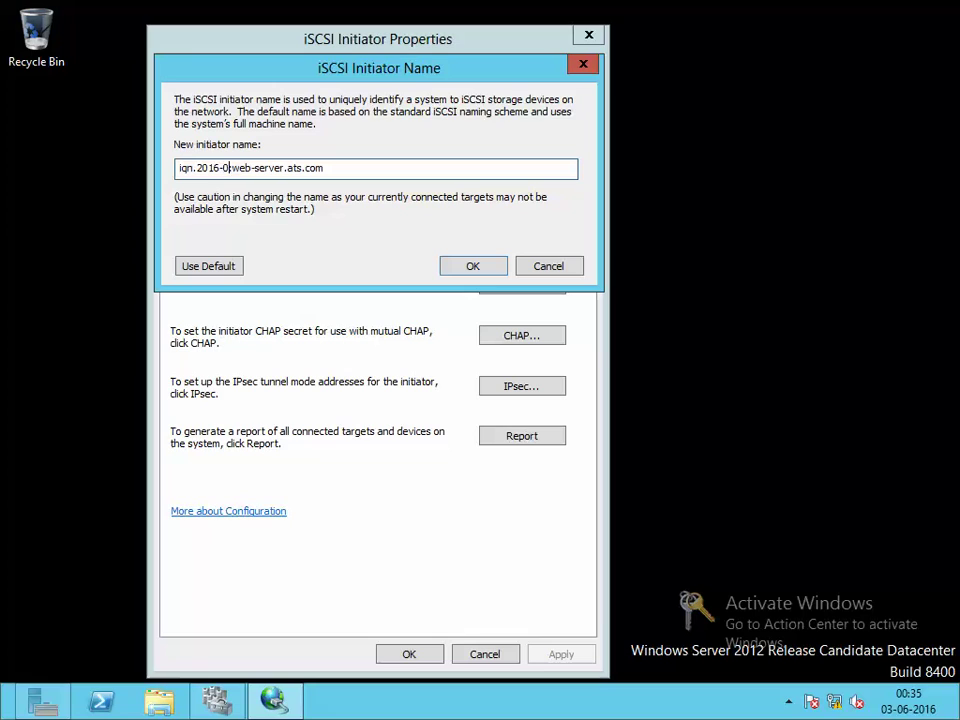
type("6")
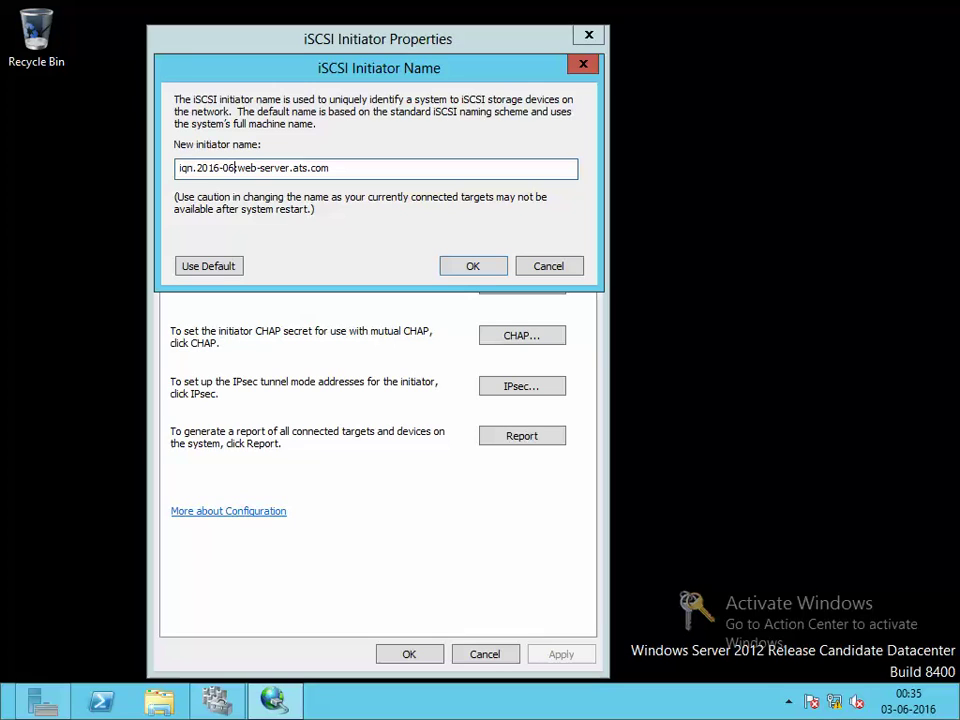
type(".")
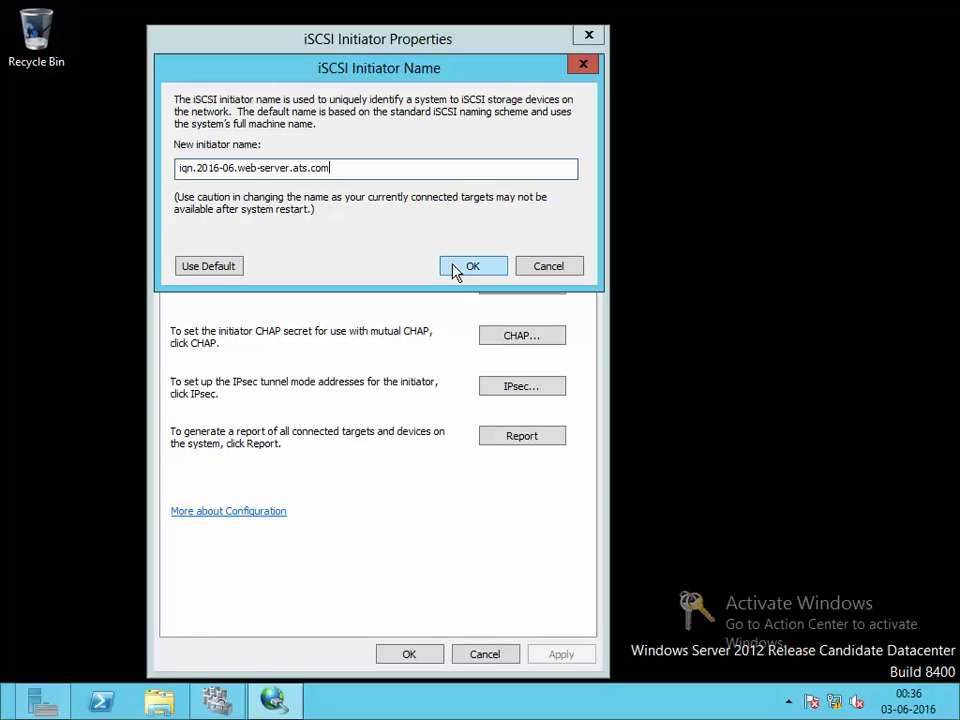
left_click(466, 267)
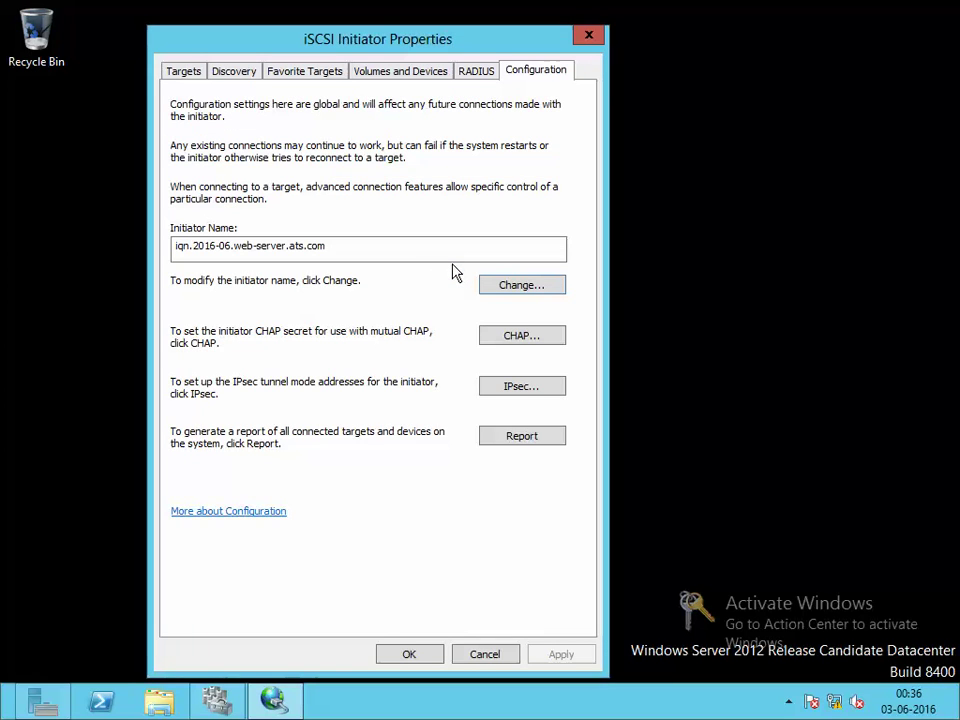
mouse_move(320, 8)
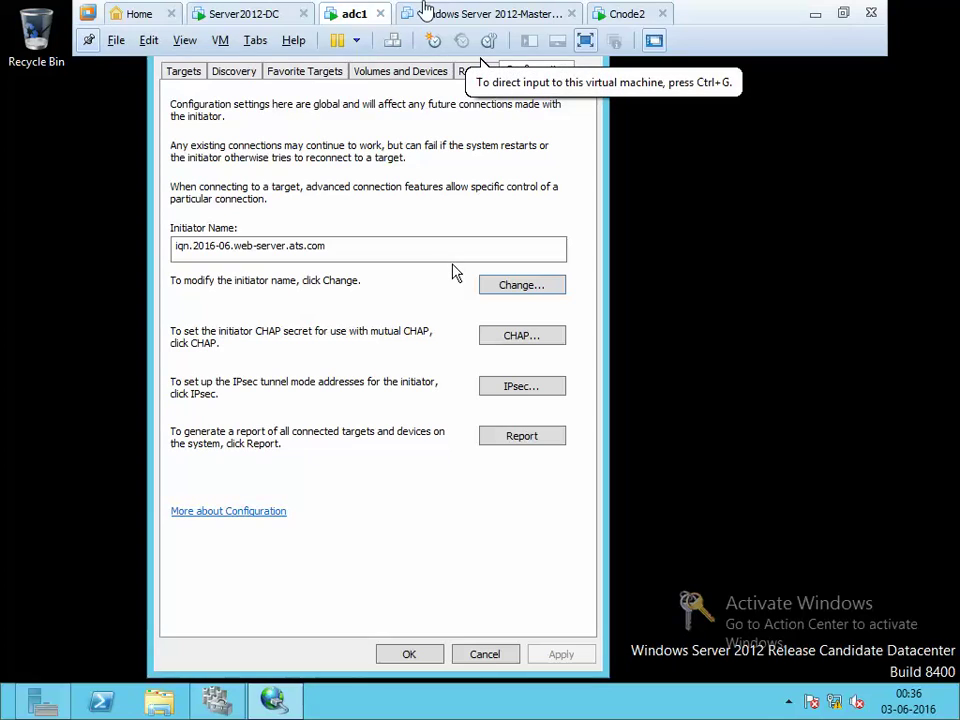
left_click(240, 14)
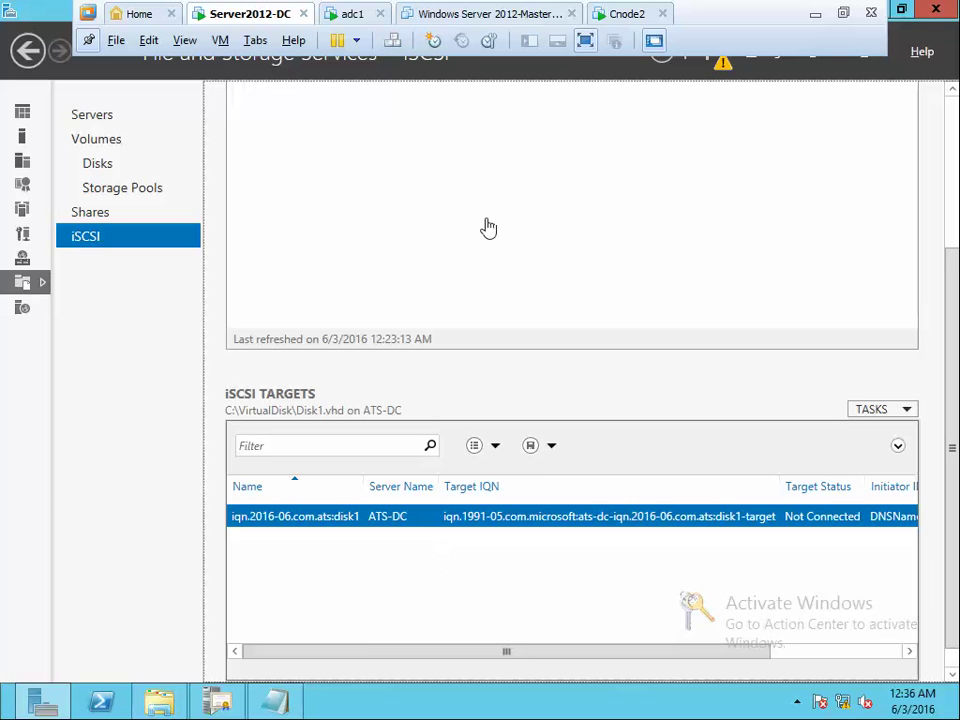
left_click(362, 20)
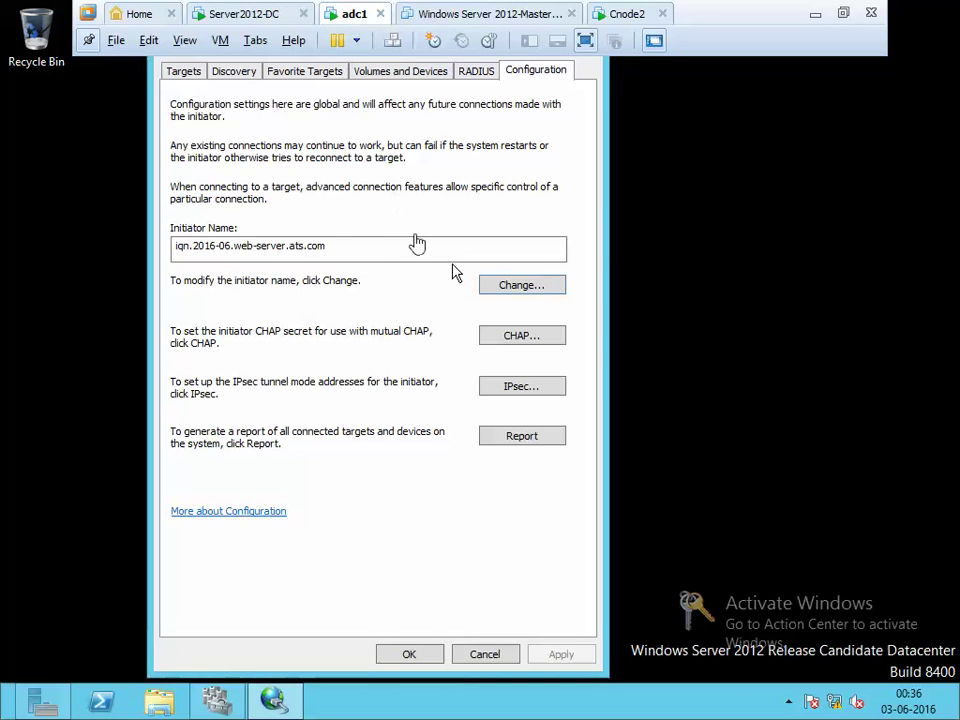
left_click(186, 41)
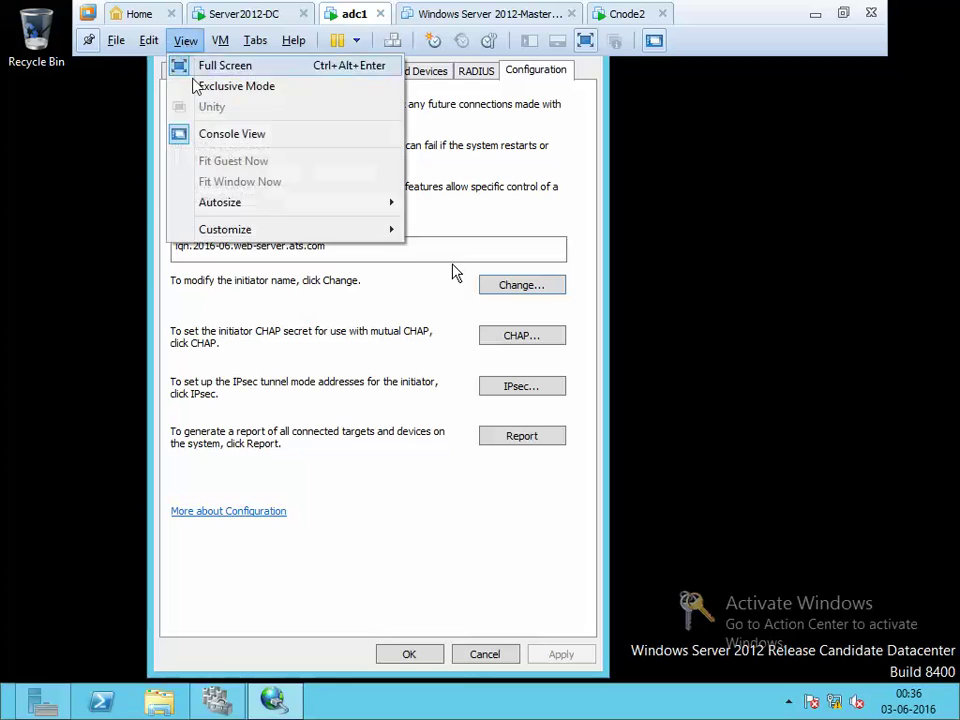
left_click(195, 85)
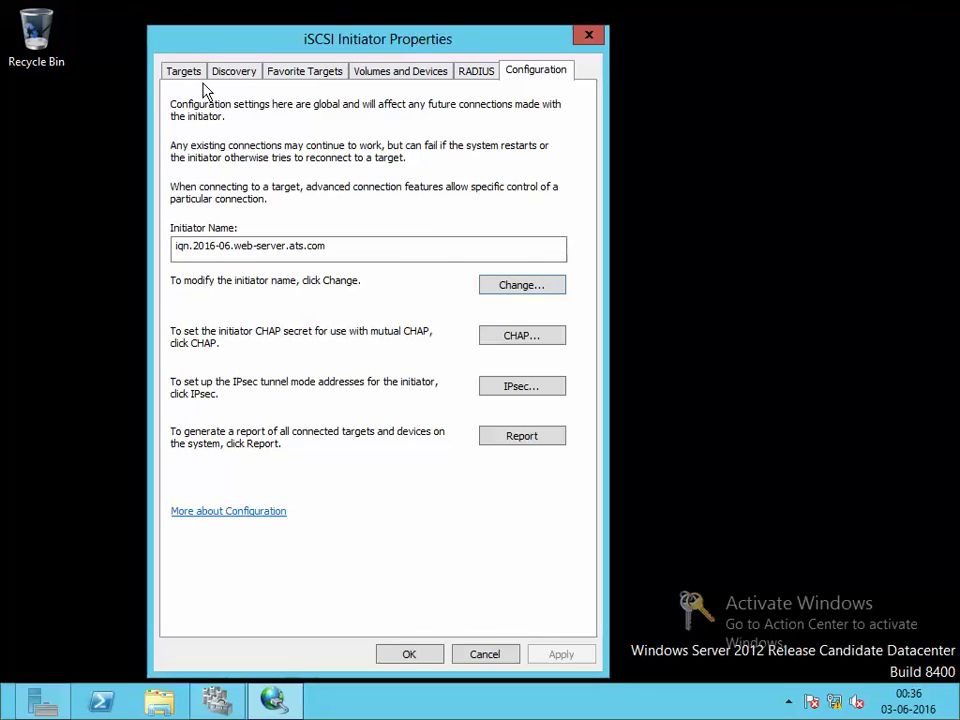
From the Discovery tab, start adding a new target portal on default port 3260
left_click(233, 71)
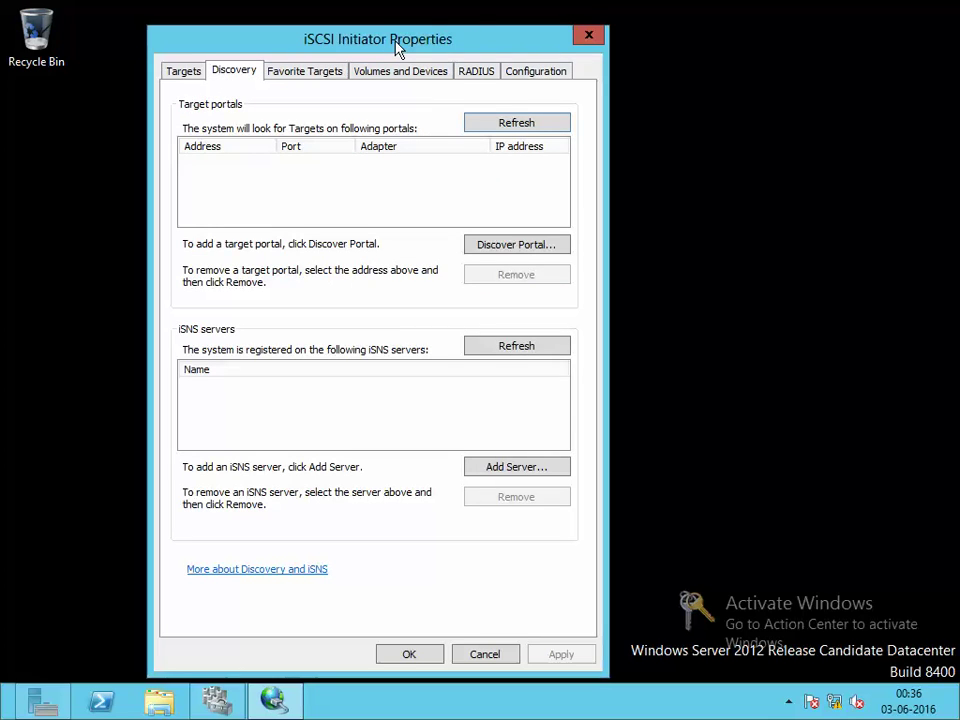
left_click(560, 74)
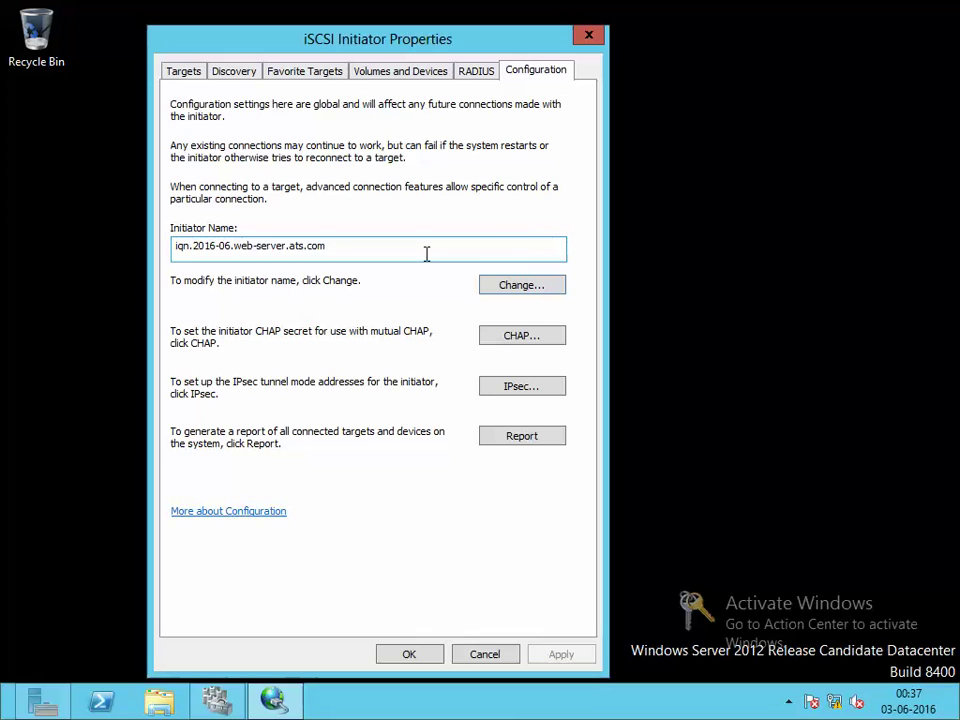
left_click(237, 72)
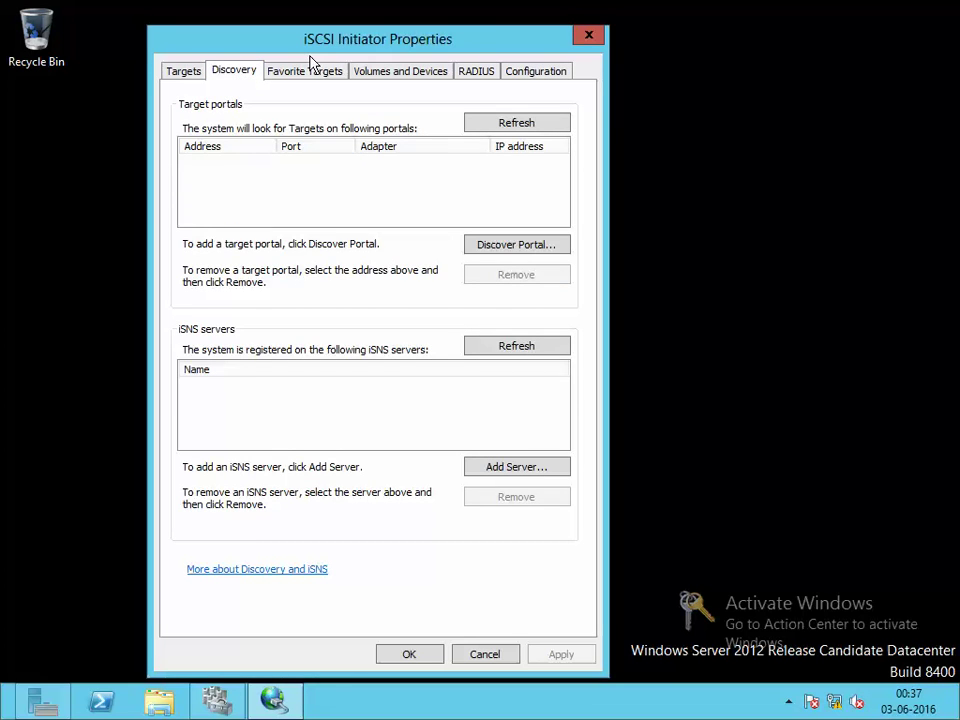
left_click(508, 245)
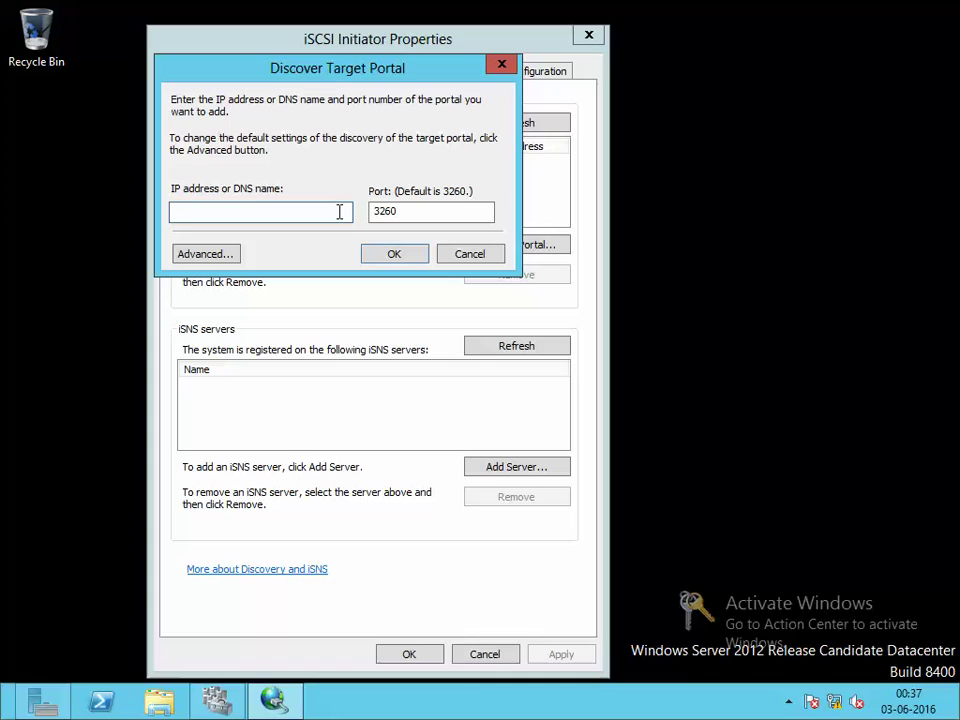
Add portal ats-dc.ats.com, dismiss the Service Unavailable error, and refresh the Targets list
type("ats-dc.ats.com")
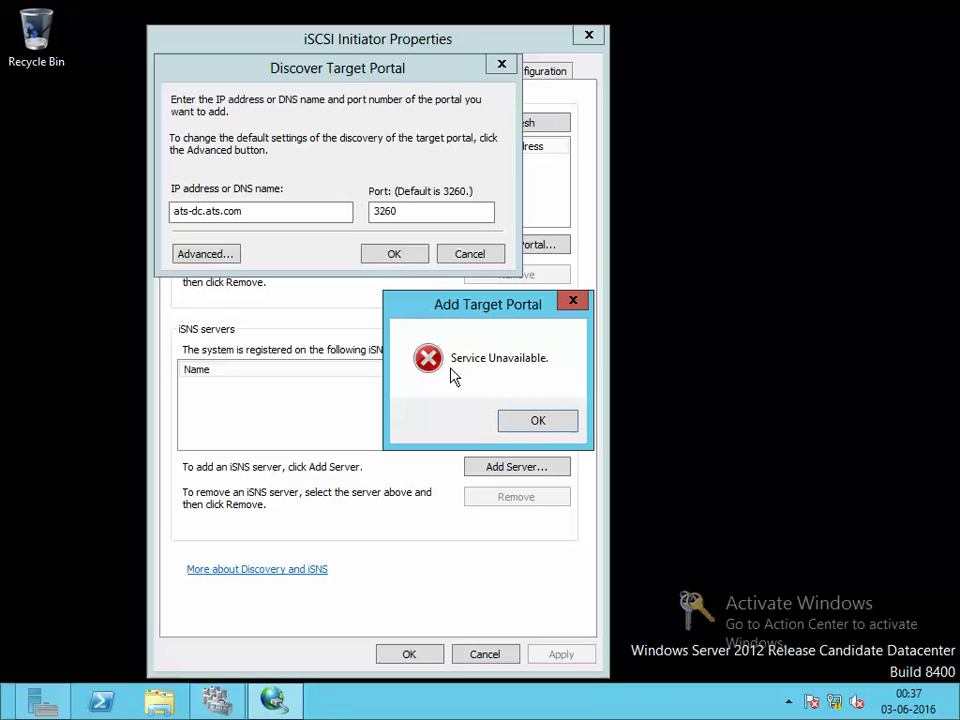
left_click(535, 420)
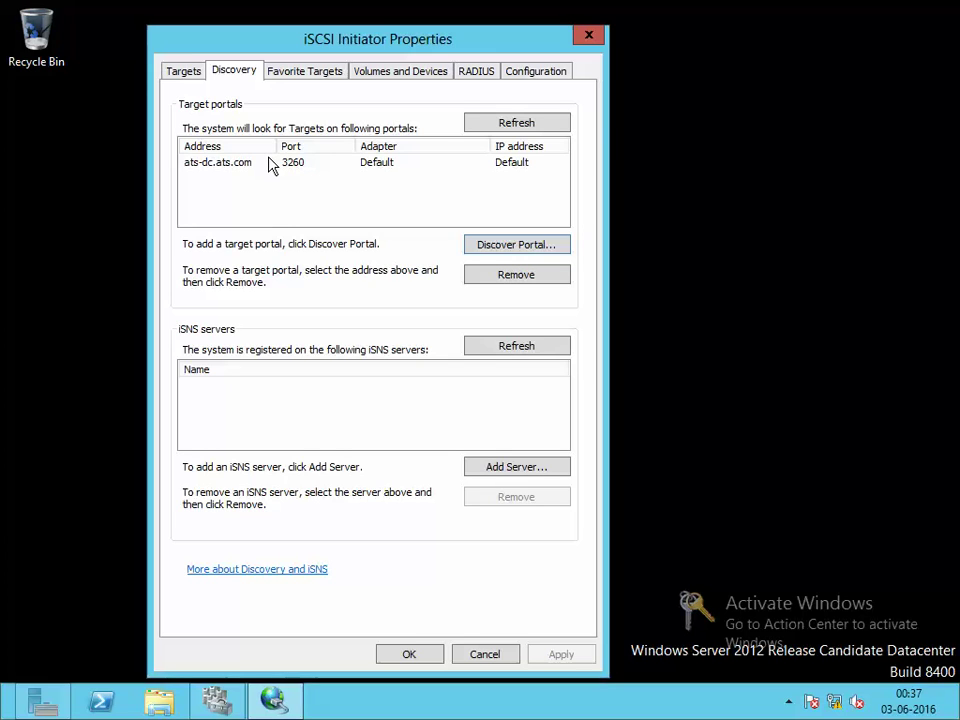
key("ctrl+shift+Tab")
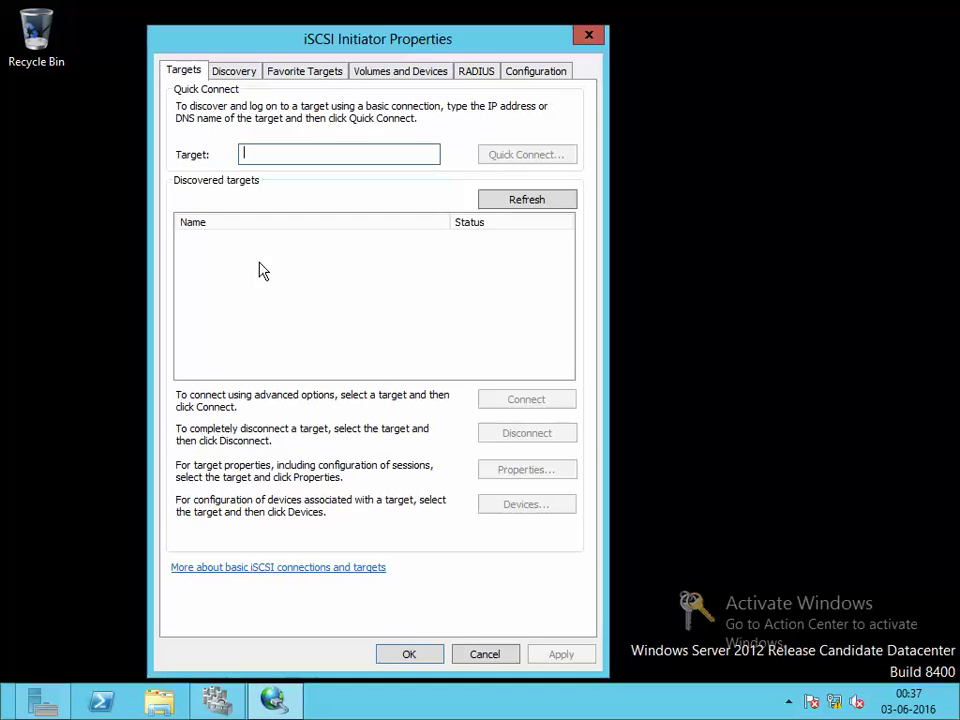
left_click(508, 193)
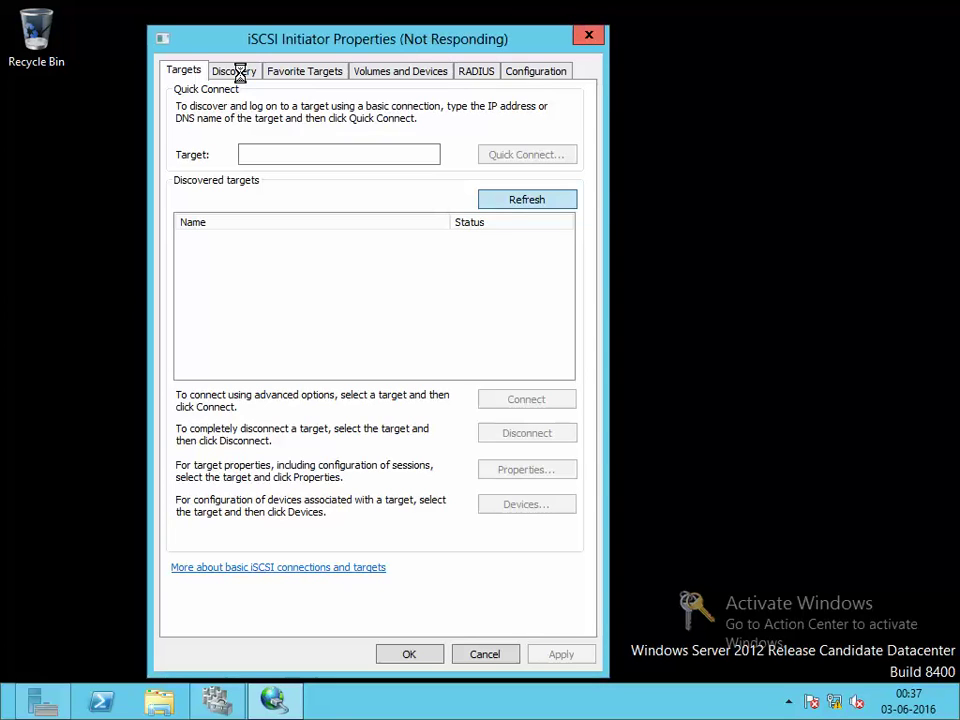
left_click(250, 13)
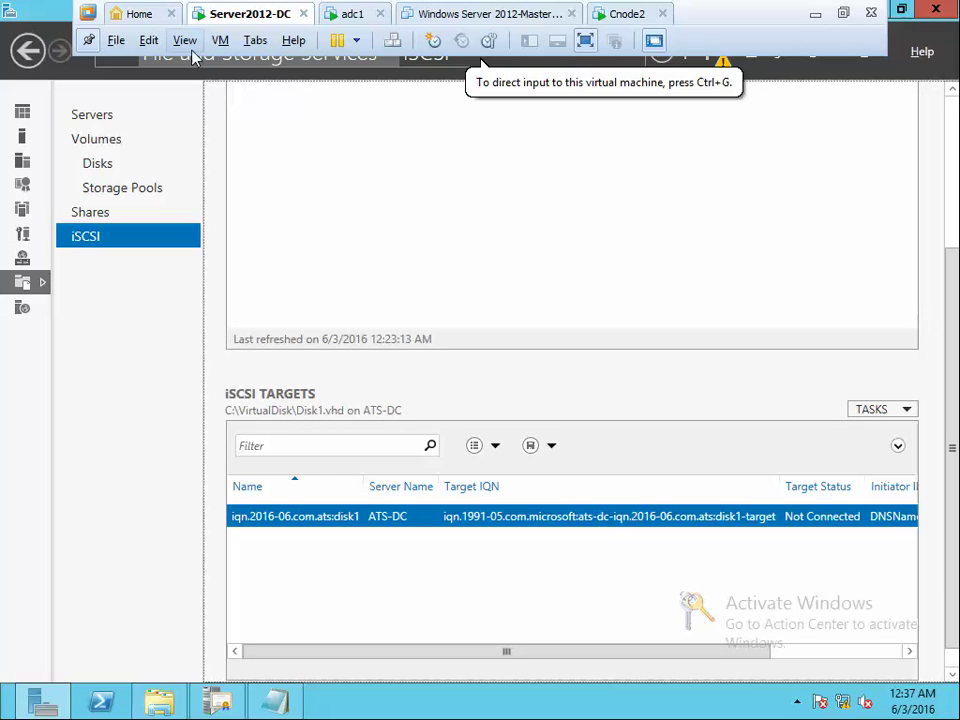
Turn off Windows Firewall on the DC via the Run prompt, then close its window
key("super+r")
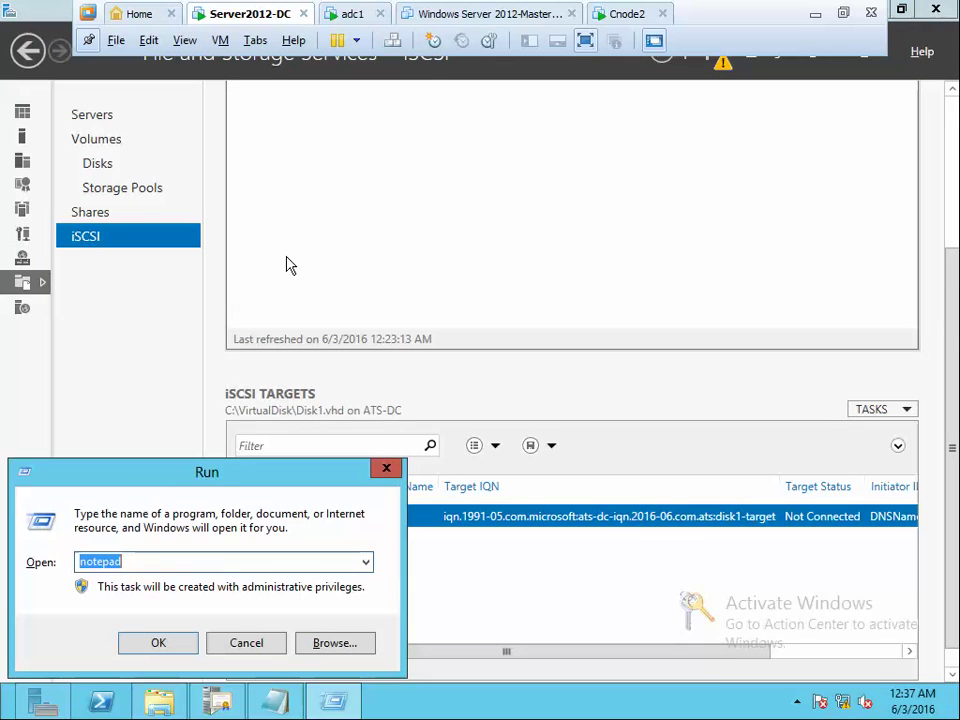
type("firew")
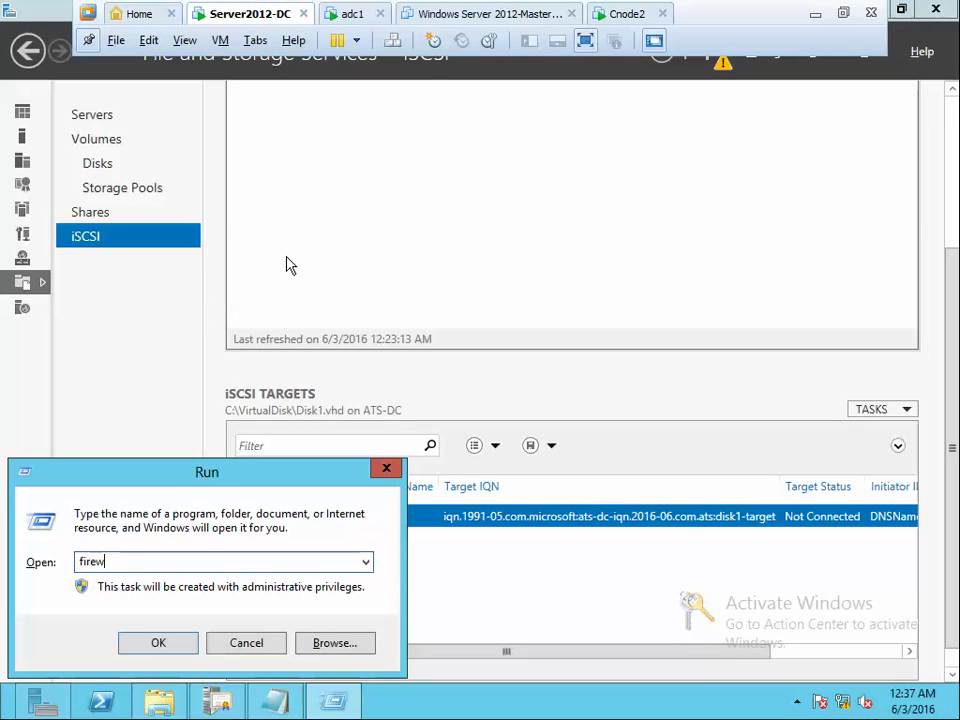
type("allll")
key("Return")
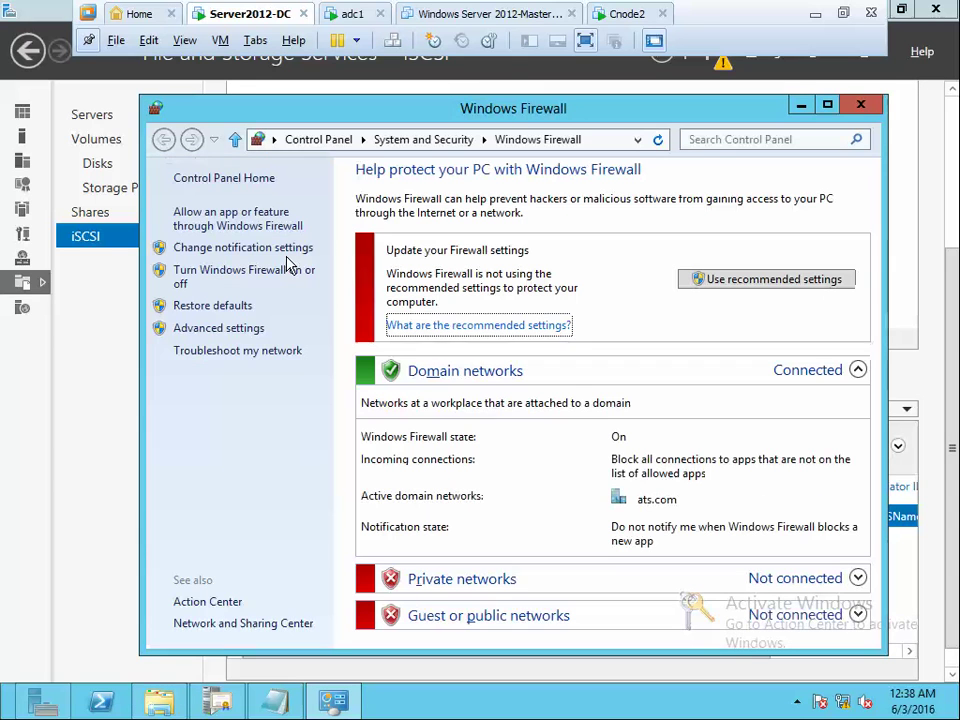
left_click(238, 277)
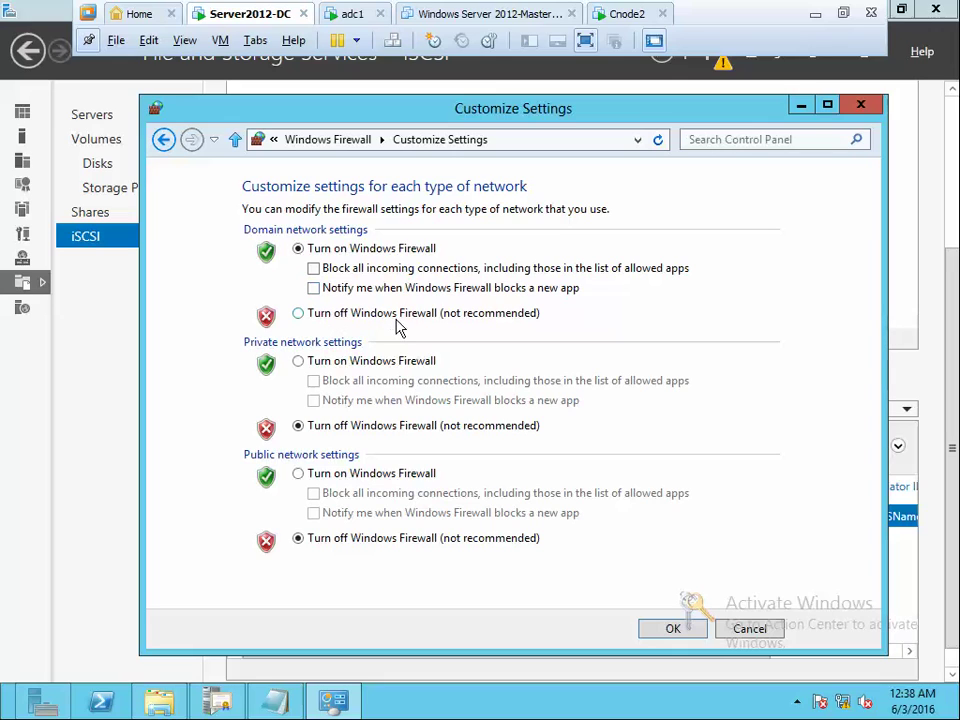
left_click(396, 320)
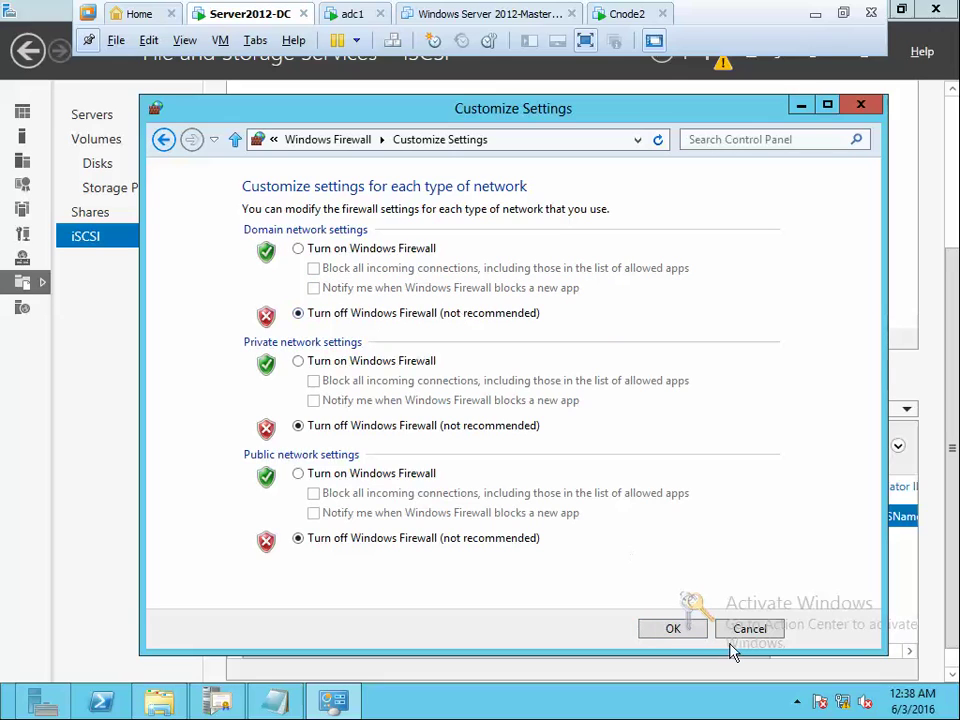
left_click(676, 626)
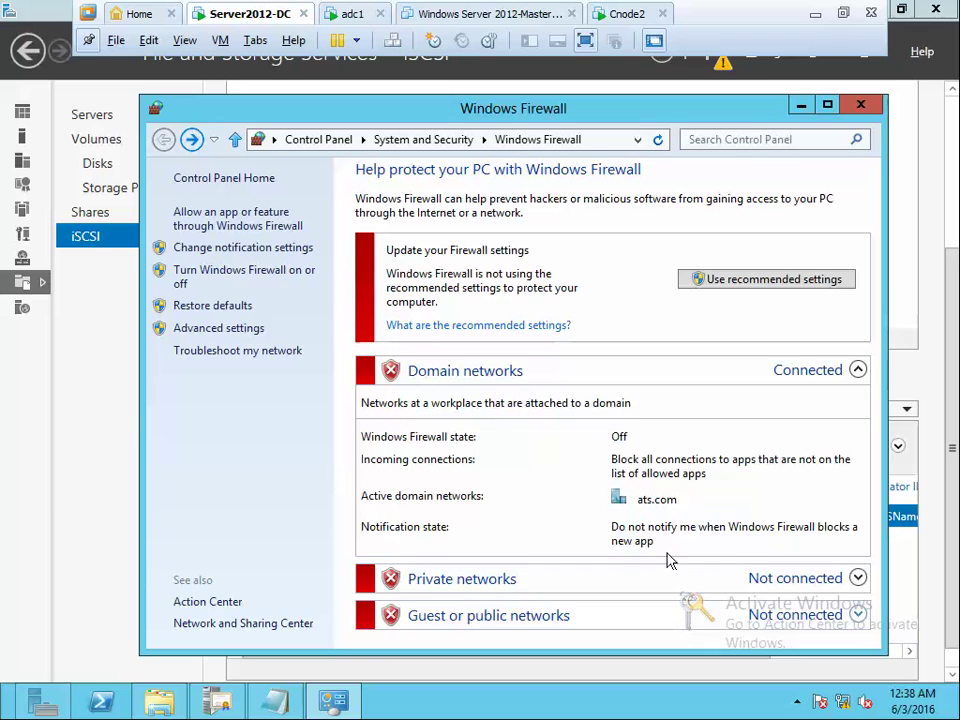
left_click(862, 106)
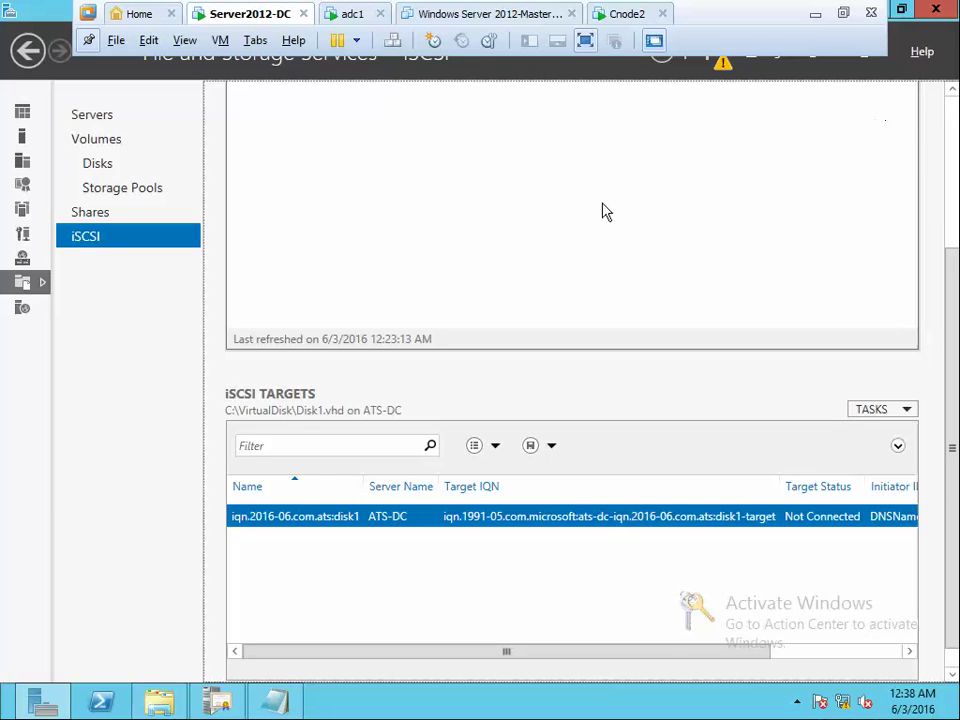
Launch services.msc and widen the Name column of the services list
key("super+r")
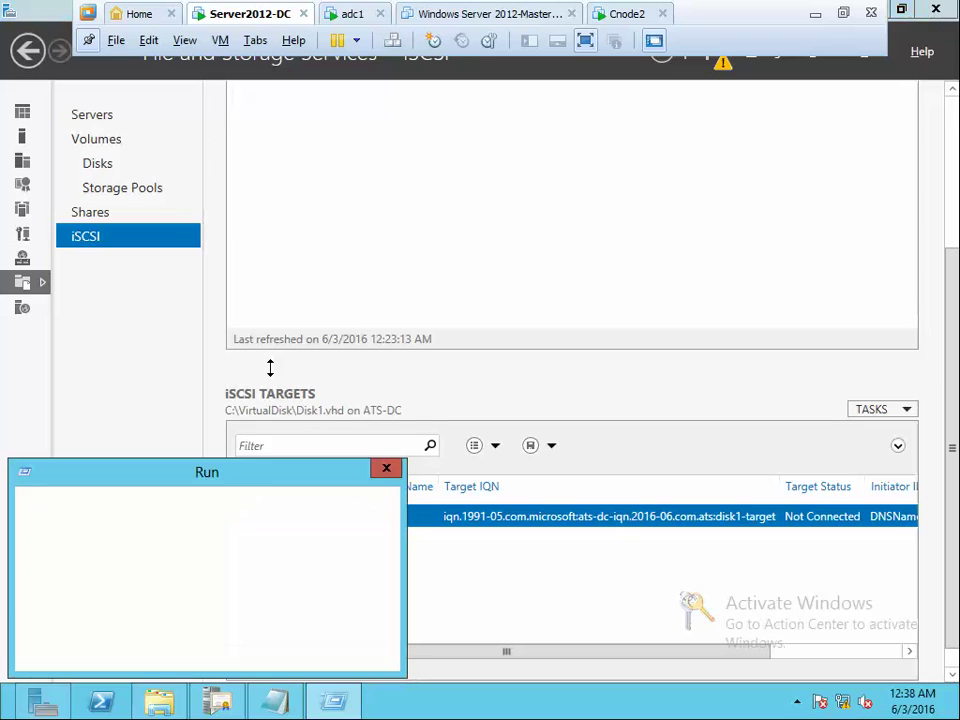
type("serv")
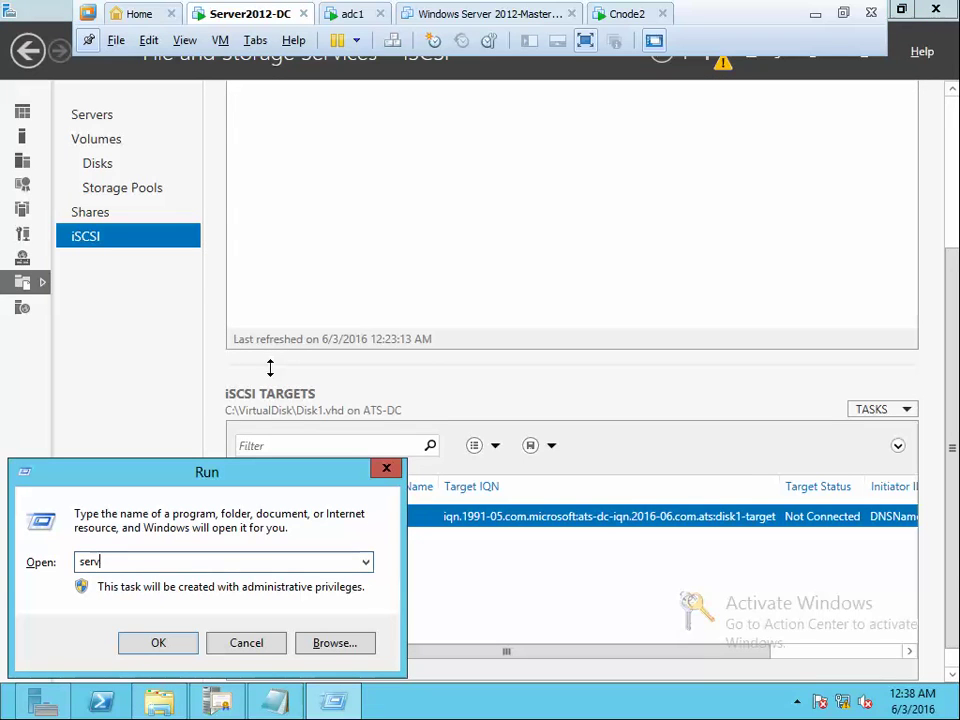
type("ices.msc")
key("Return")
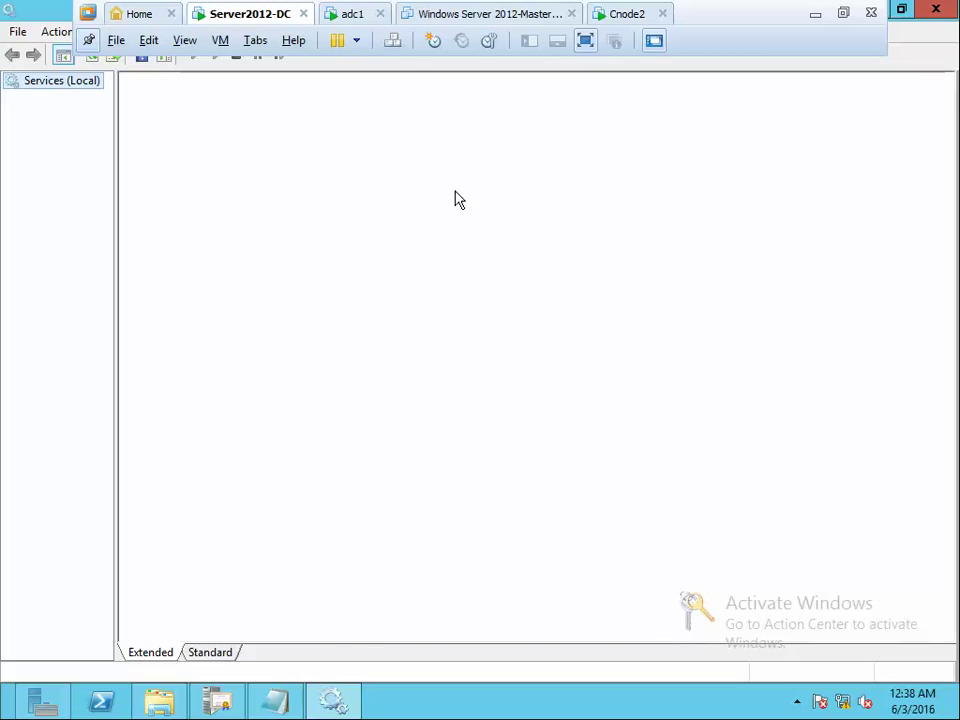
left_click(400, 320)
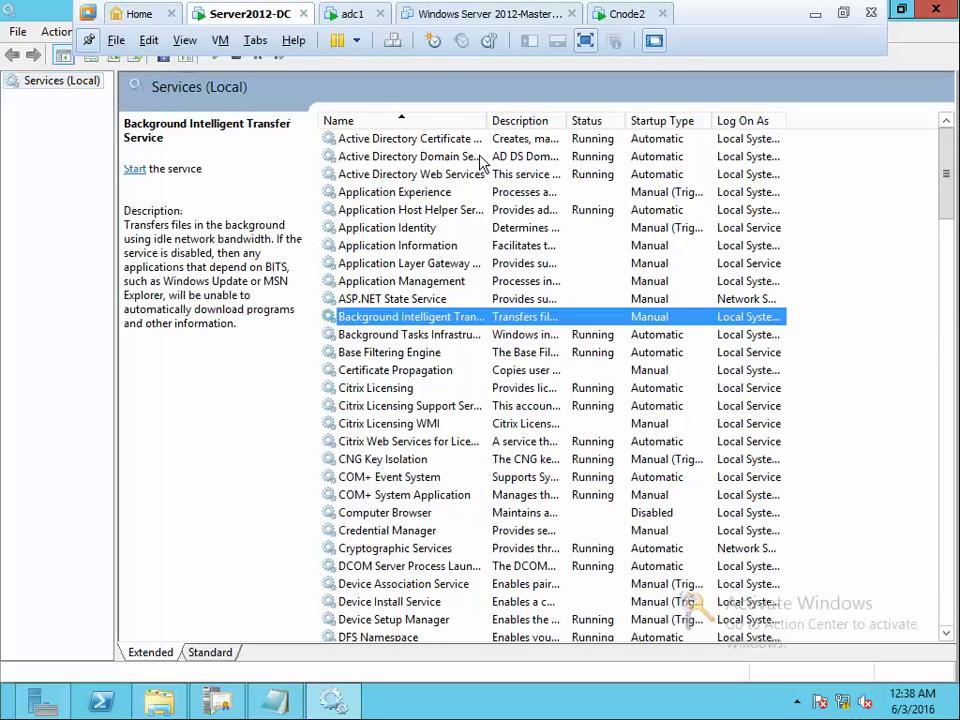
double_click(488, 120)
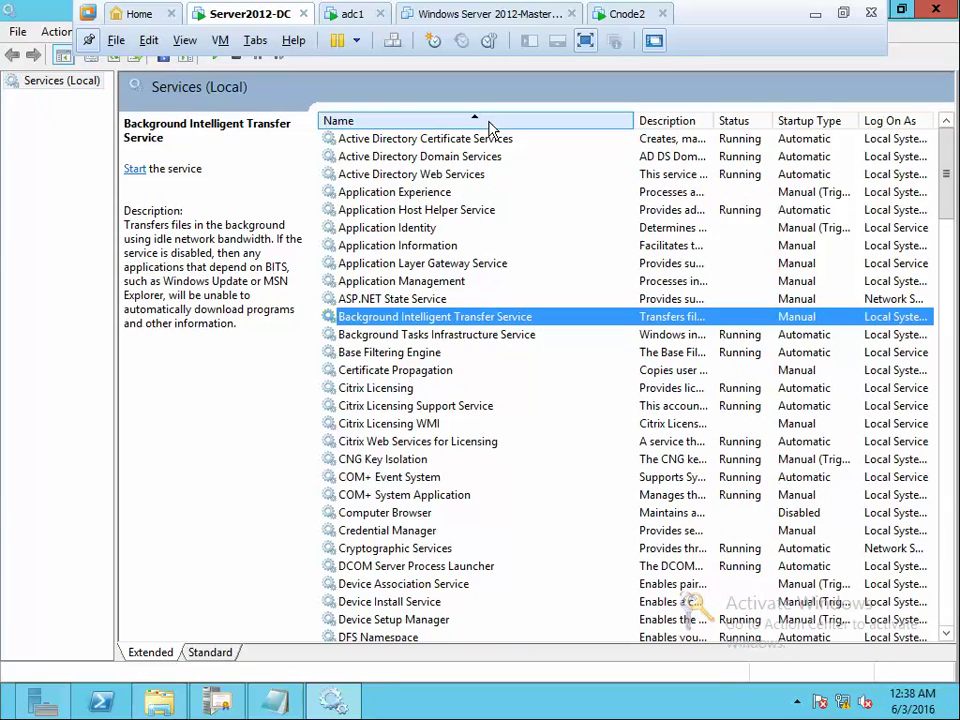
Find Microsoft iSCSI Software Target and confirm it is running with automatic startup
key("w")
key("w")
key("w")
key("w")
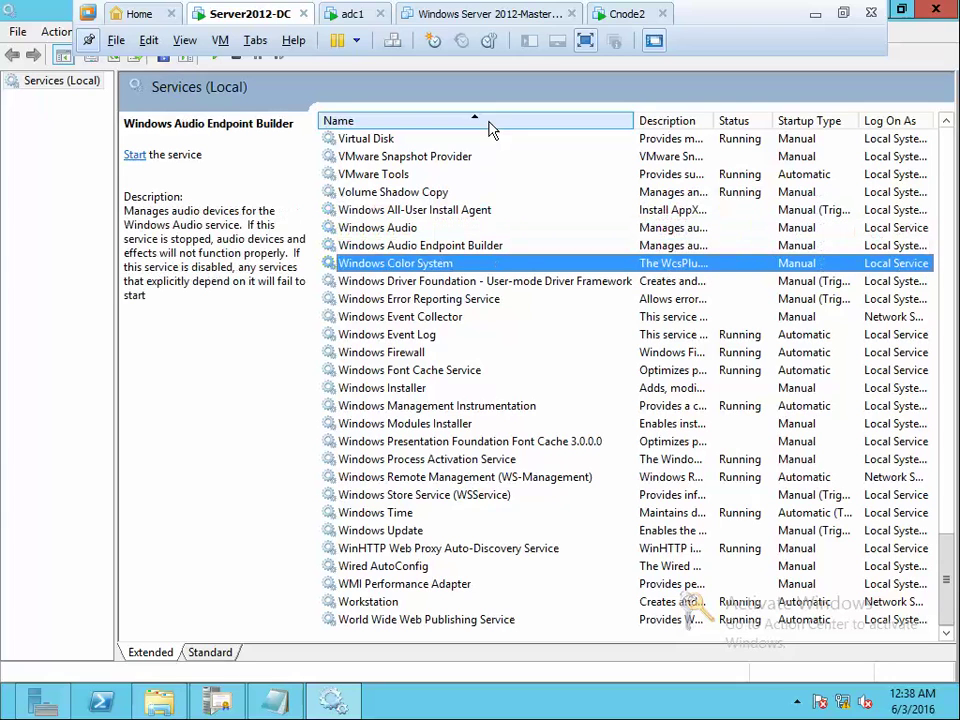
key("w")
key("w")
key("w")
key("w")
key("w")
key("w")
key("w")
key("w")
key("i")
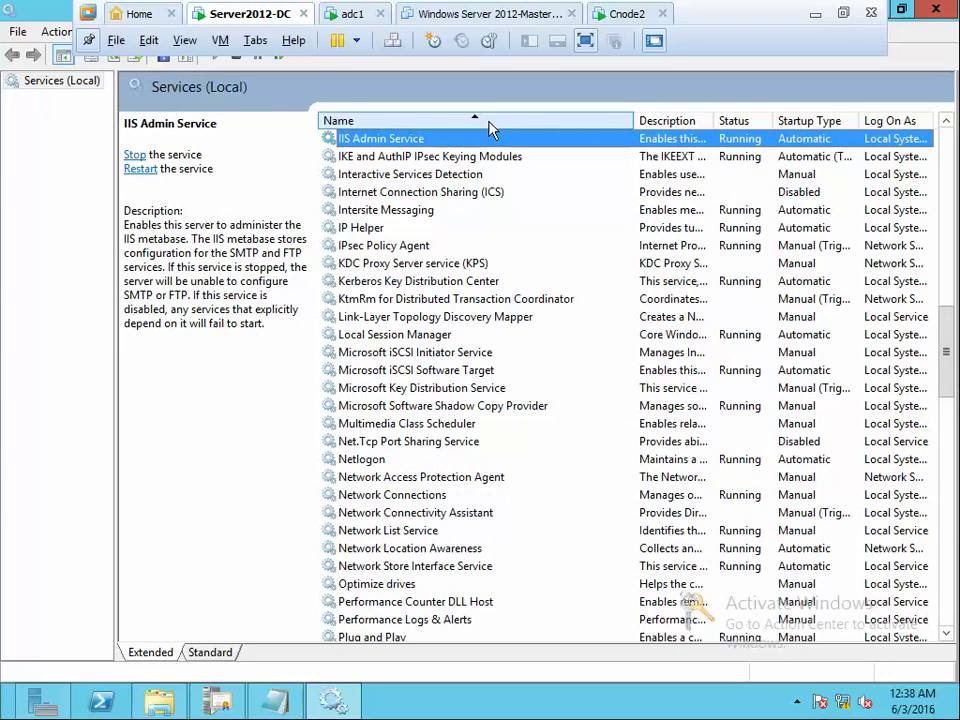
key("i")
key("i")
key("i")
key("i")
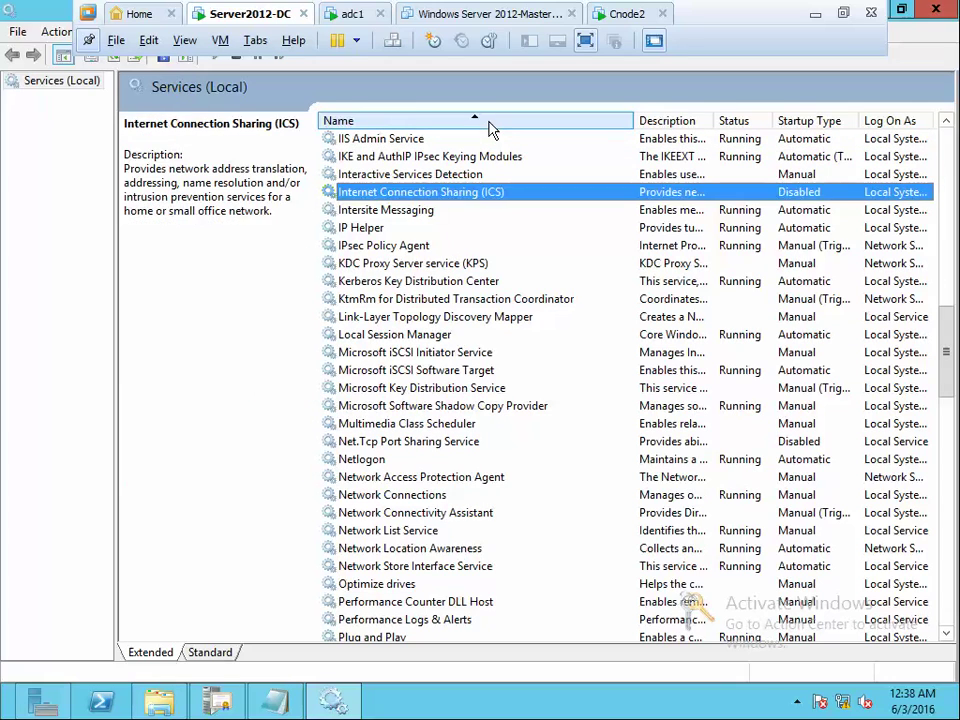
key("Down")
key("Down")
key("Down")
key("Down")
key("Down")
key("Down")
key("Down")
key("Down")
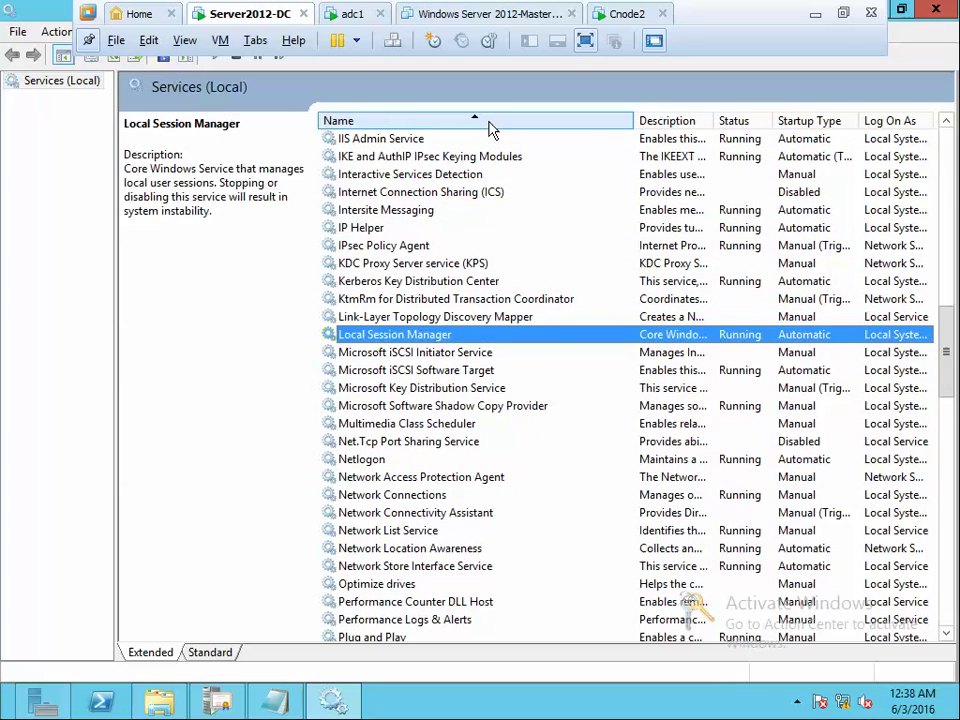
key("Down")
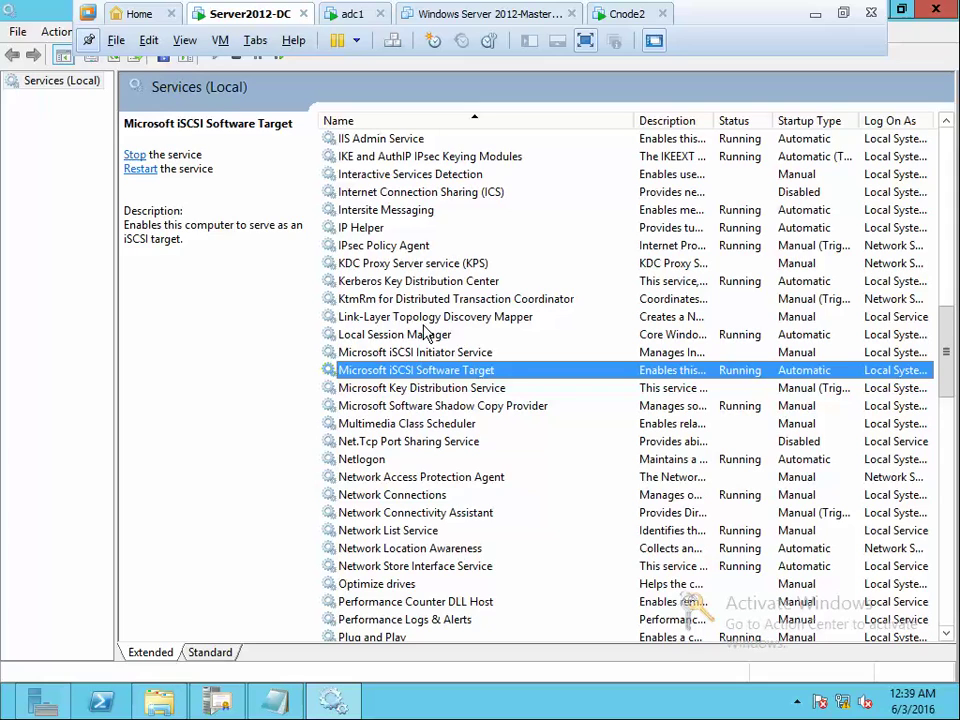
left_click(354, 14)
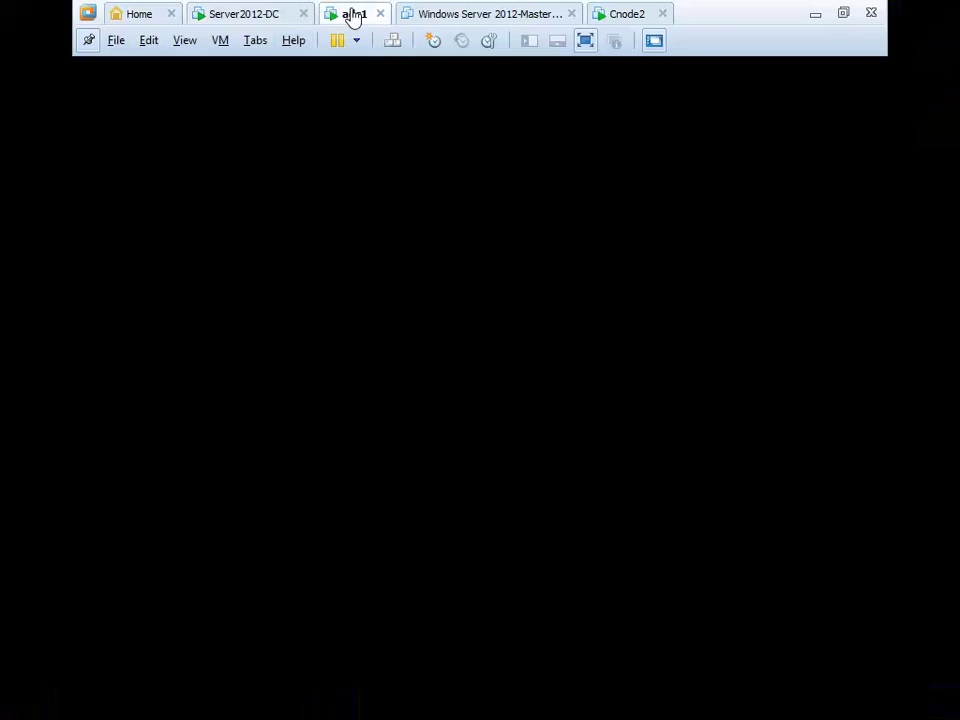
Remove and re-add the ats-dc.ats.com portal, dismissing the repeated Service Unavailable error
left_click(311, 161)
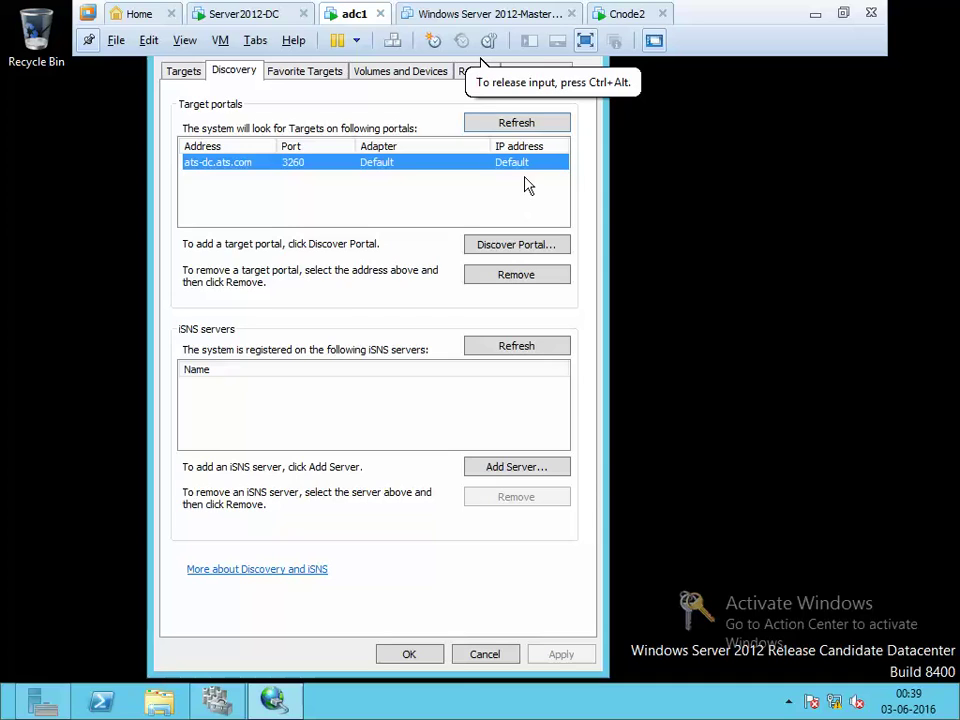
left_click(524, 273)
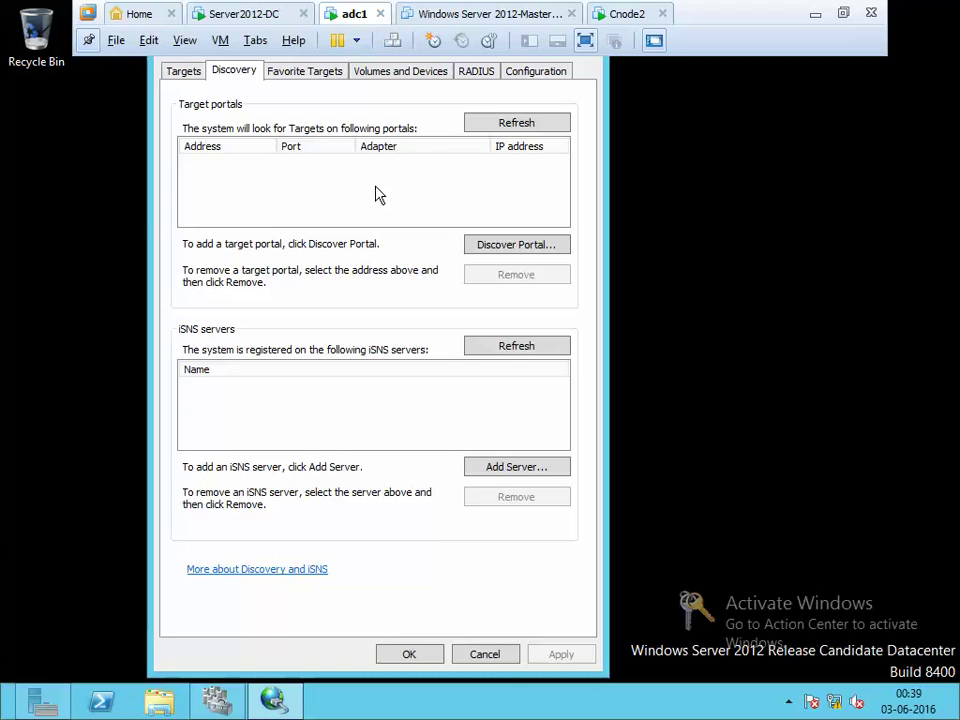
left_click(516, 244)
type("ats-")
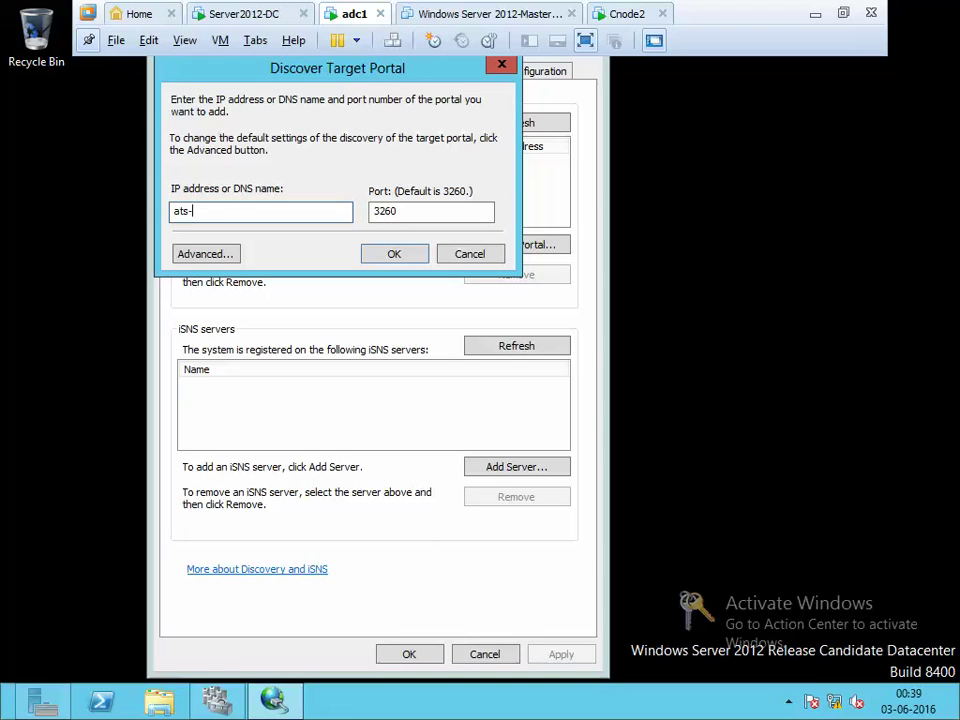
type("dc.ats.com")
left_click(398, 254)
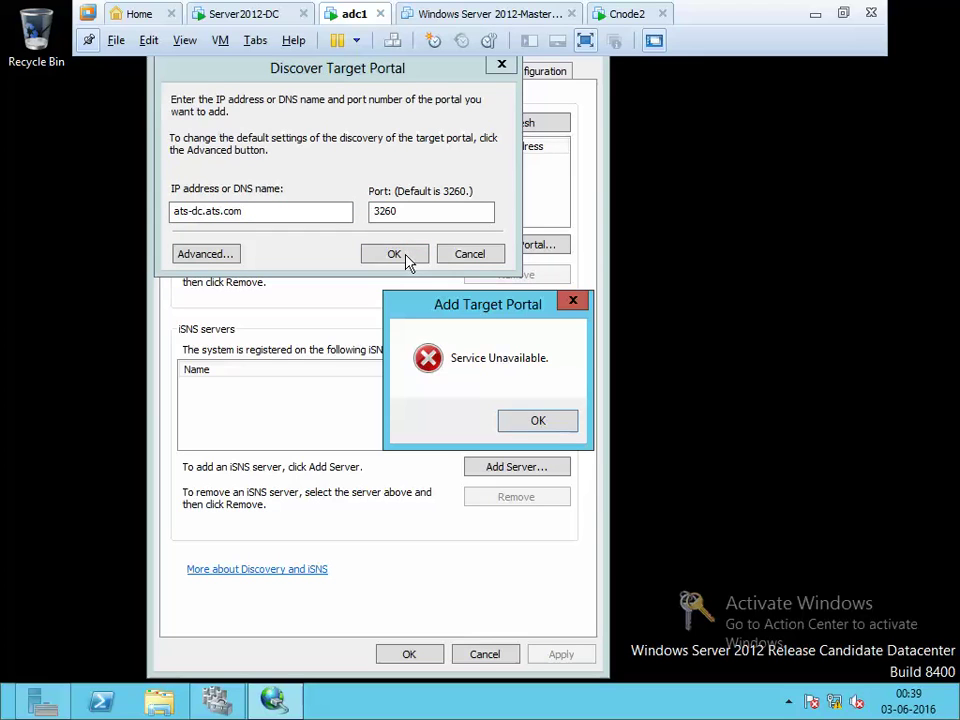
left_click(545, 420)
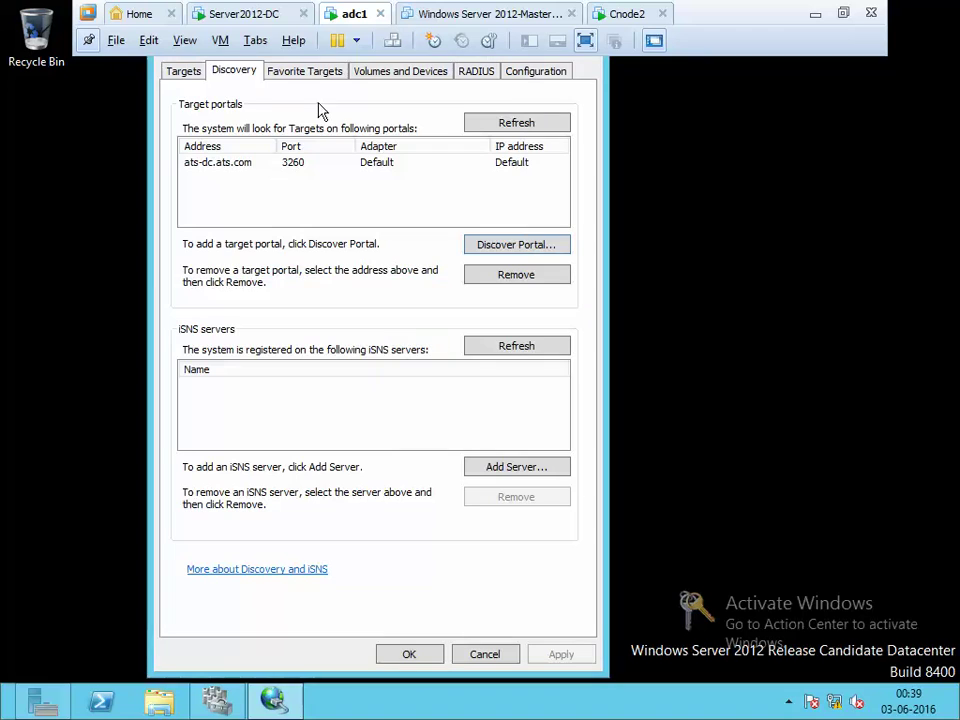
left_click(222, 15)
Show the DC's Local Server properties to confirm Windows Firewall Domain is Off
left_click(330, 281)
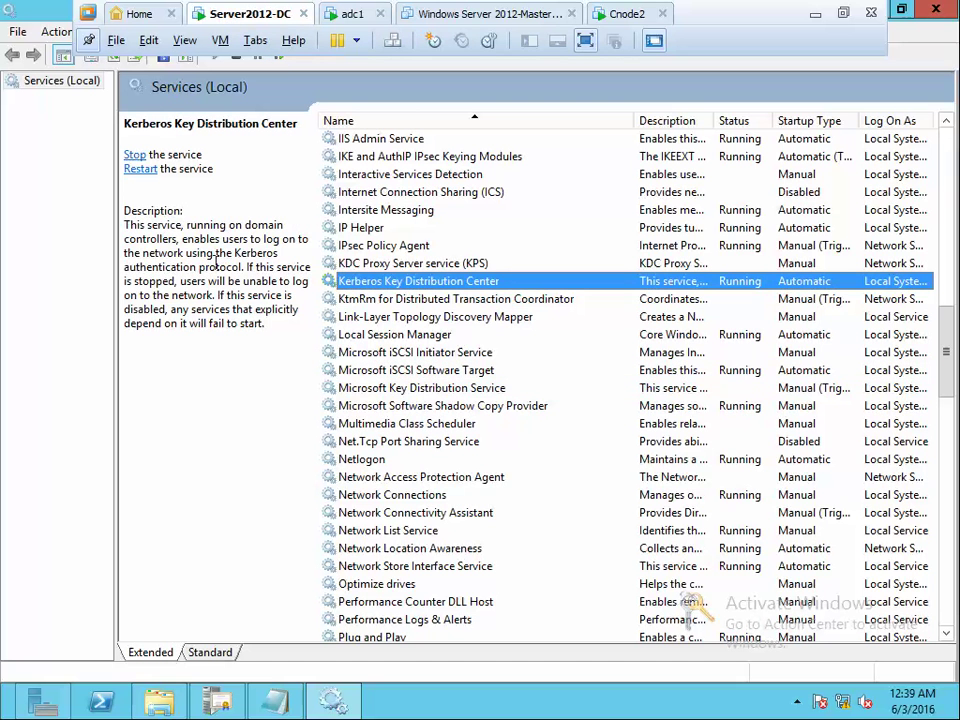
left_click(43, 703)
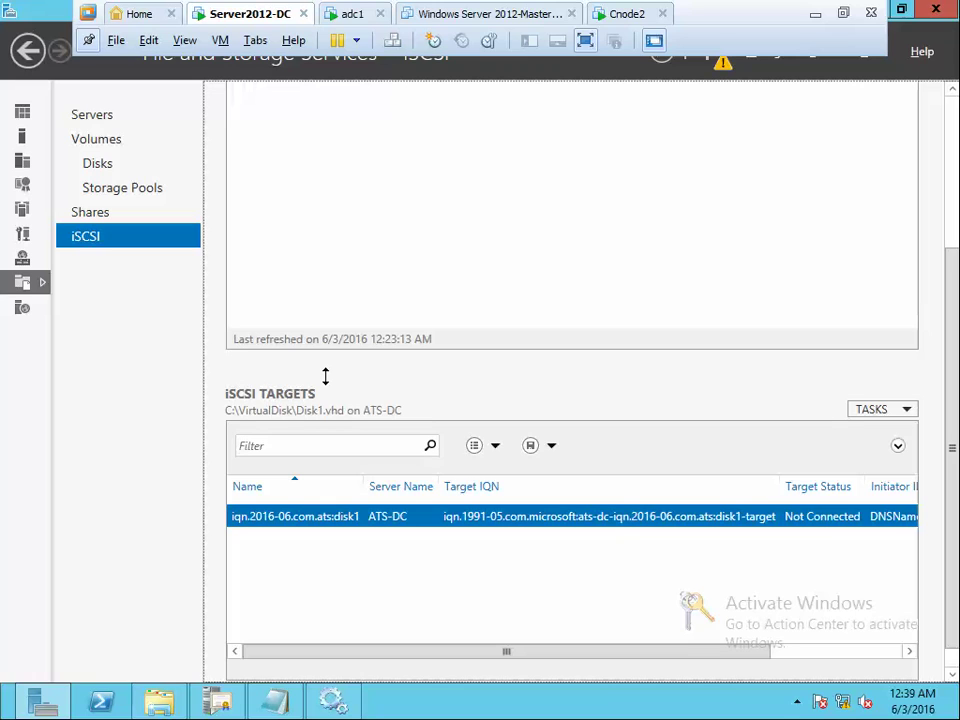
left_click(23, 136)
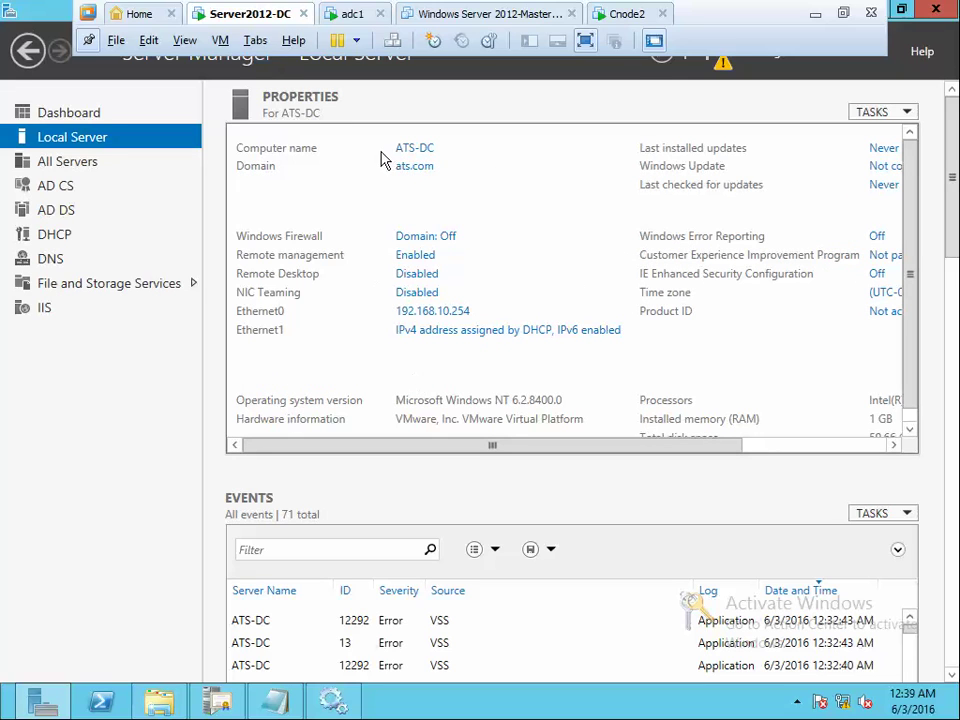
On adc1, replace the ats-dc.ats.com portal with 192.168.10.254 and dismiss the Service Unavailable error
left_click(352, 16)
left_click(481, 60)
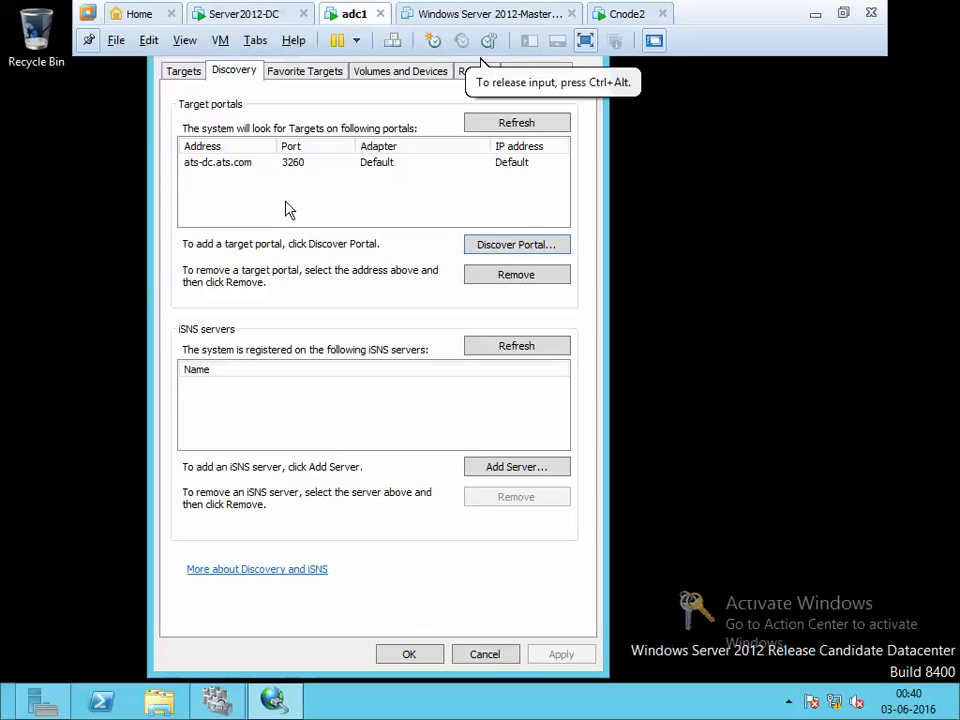
left_click(420, 162)
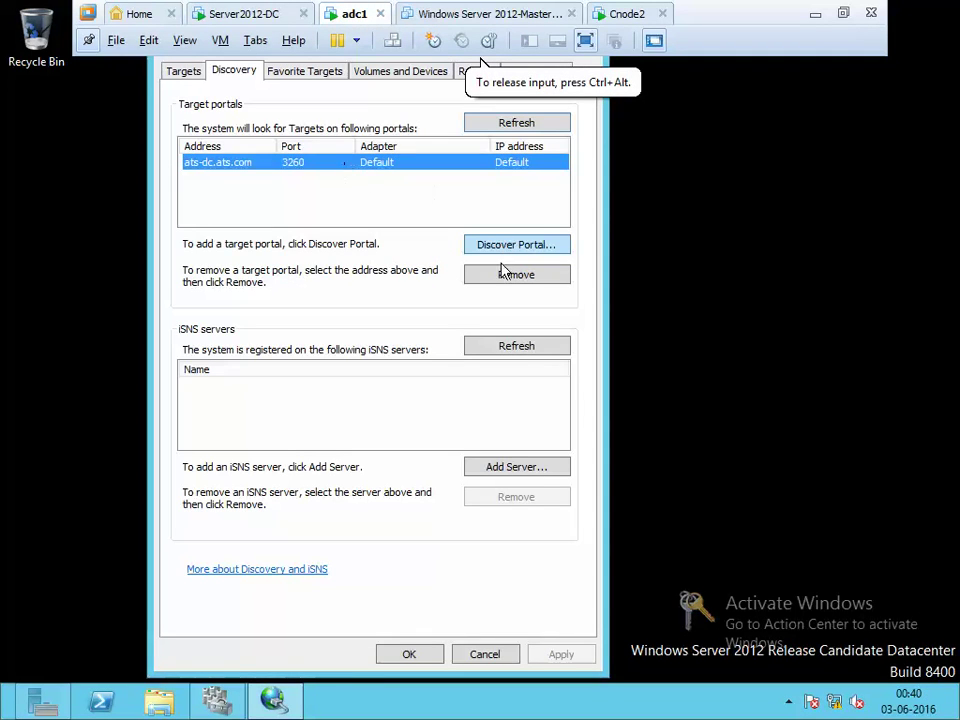
left_click(502, 273)
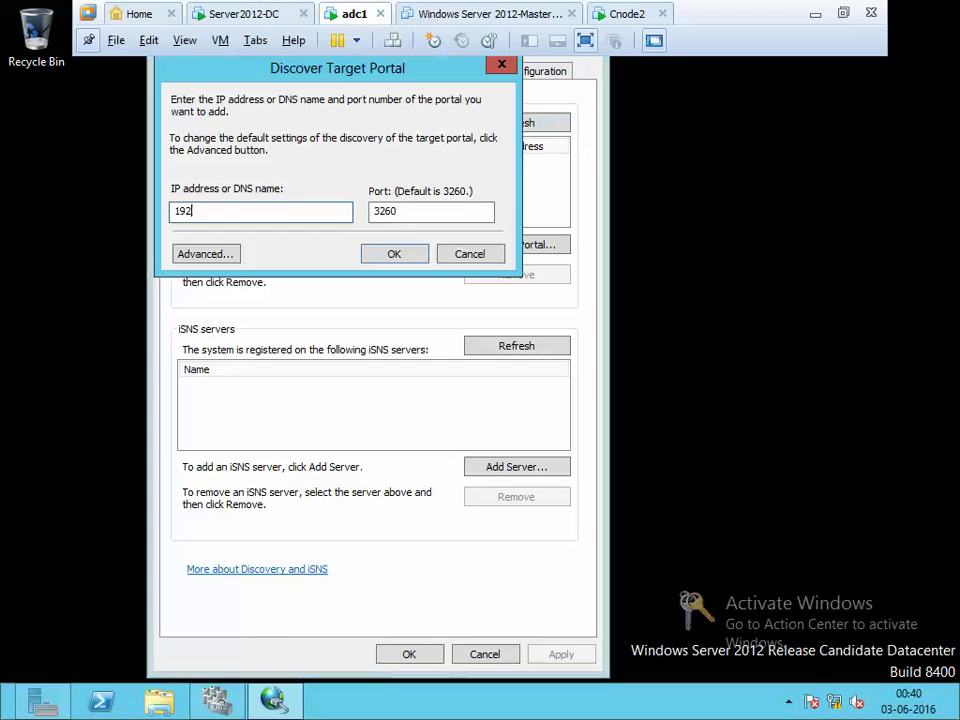
type(".168")
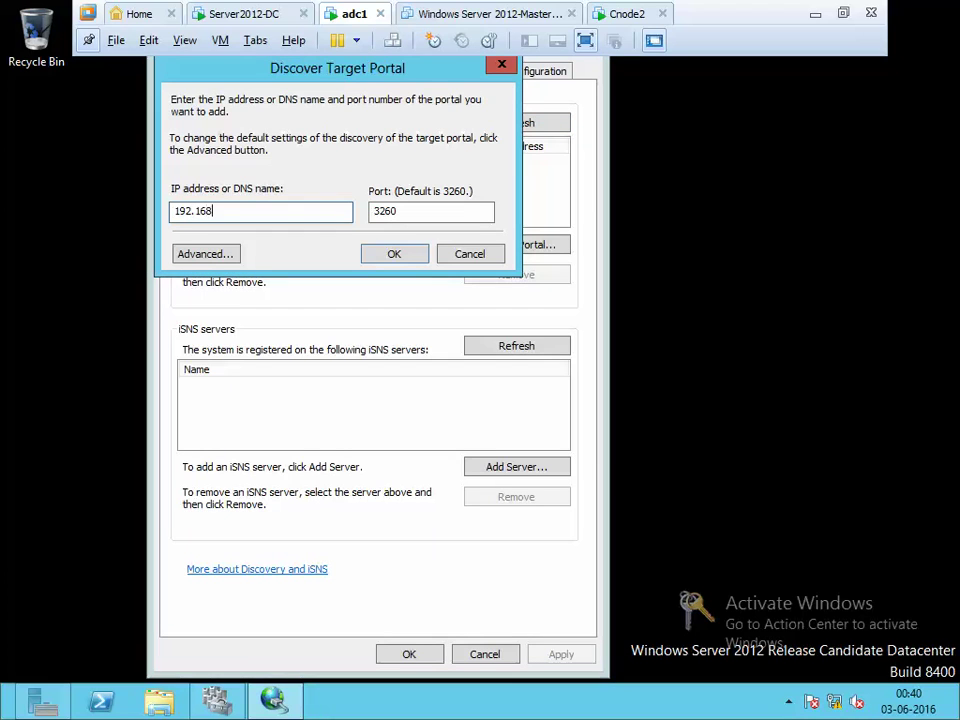
type(".10.254")
left_click(231, 13)
left_click(362, 15)
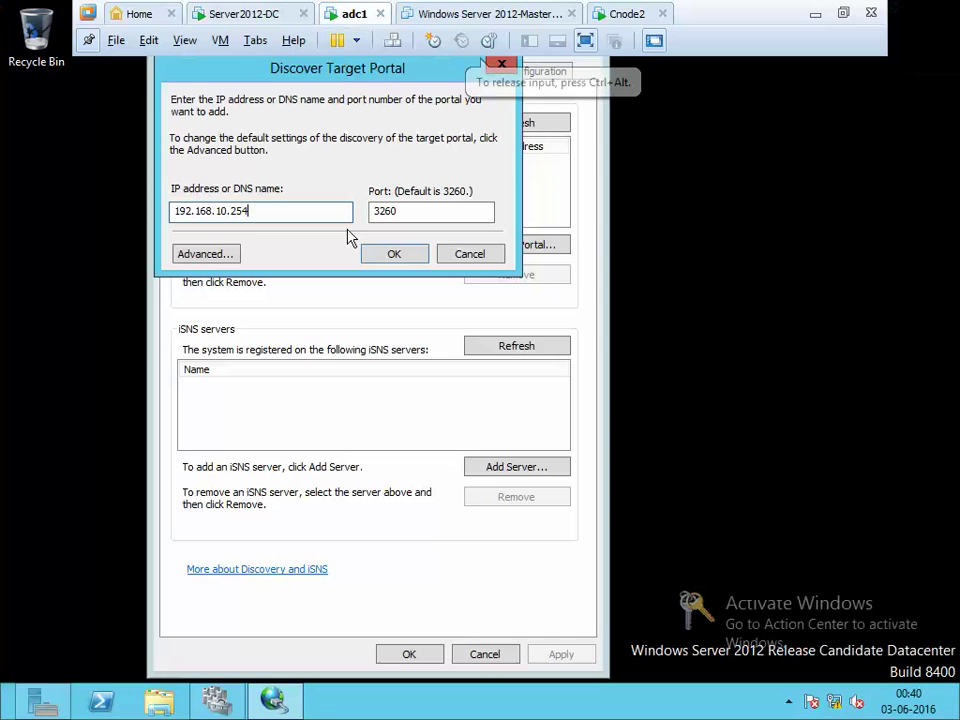
left_click(394, 254)
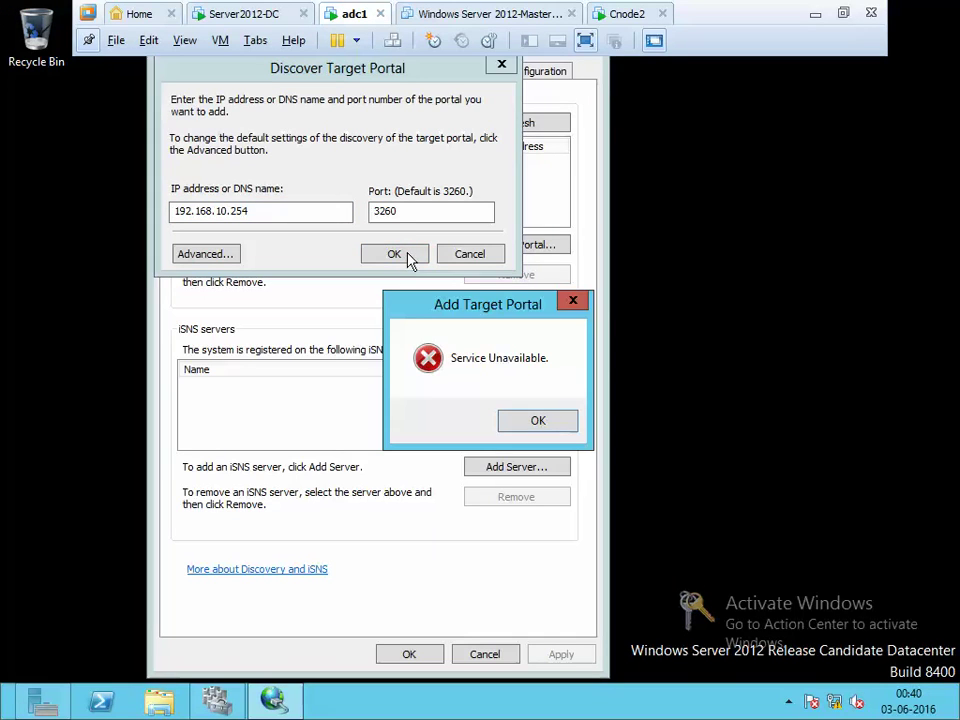
left_click(576, 425)
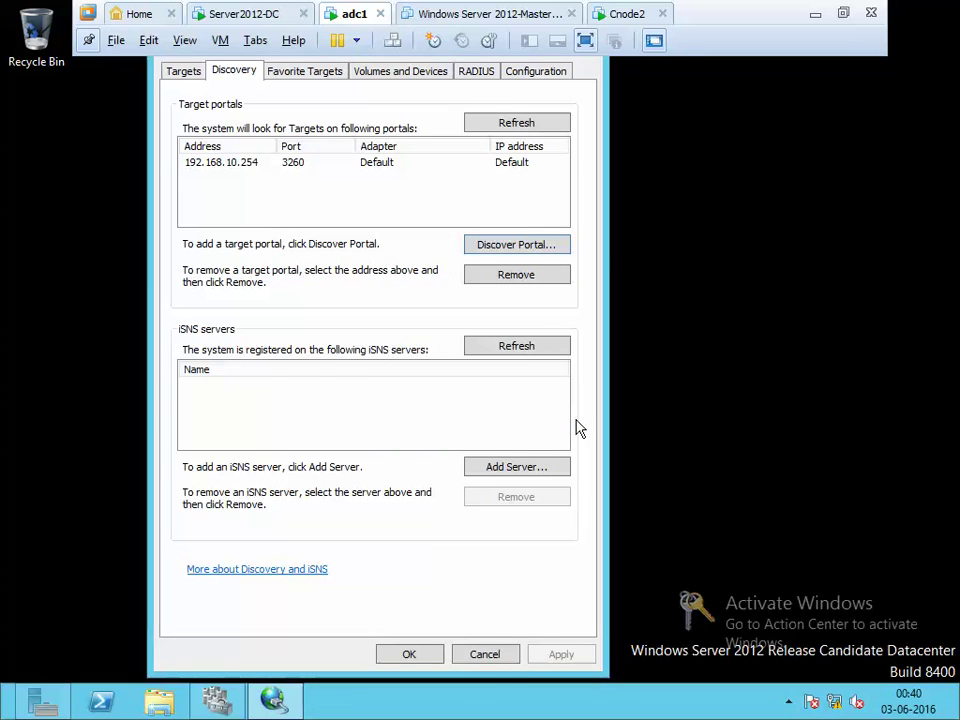
key("super+r")
Turn off adc1's Windows Firewall for domain, private and public networks, then close it
type("fire")
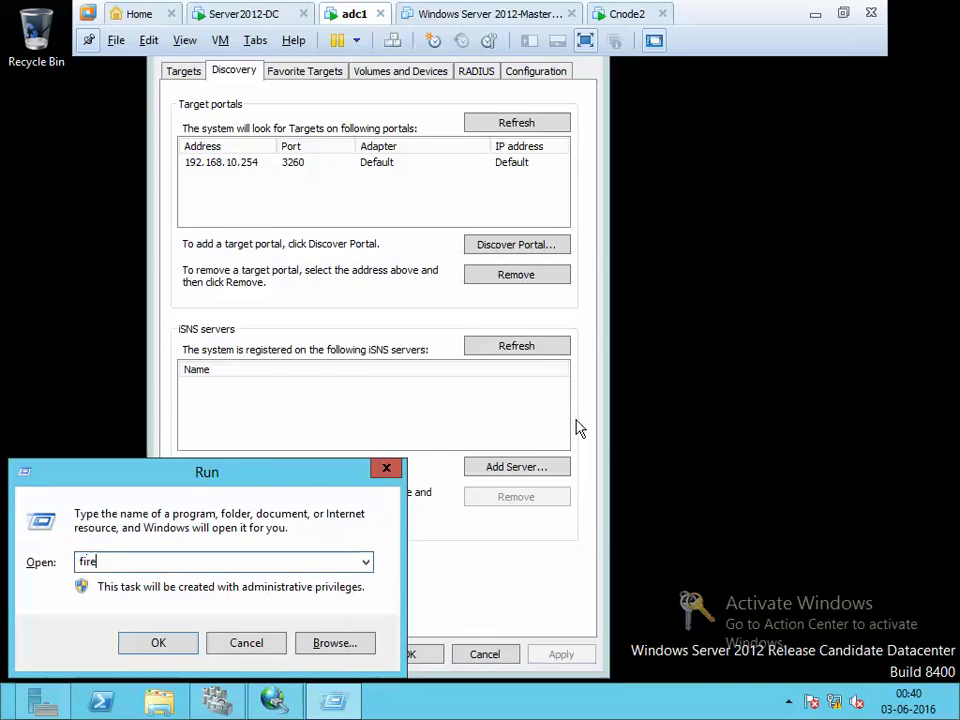
key("Escape")
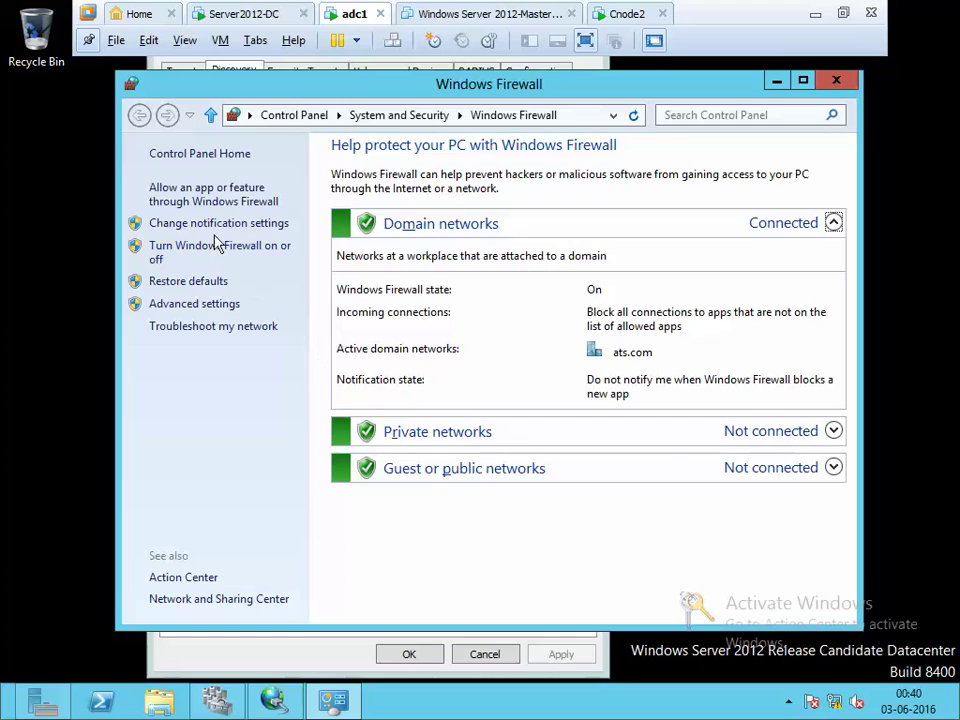
left_click(240, 252)
left_click(322, 292)
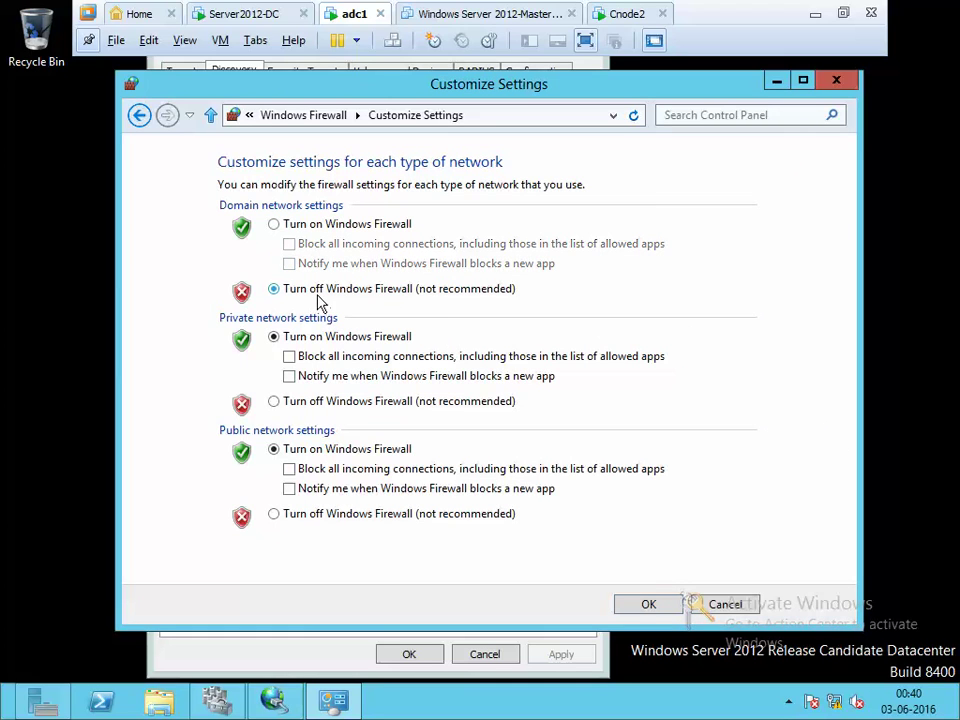
left_click(315, 402)
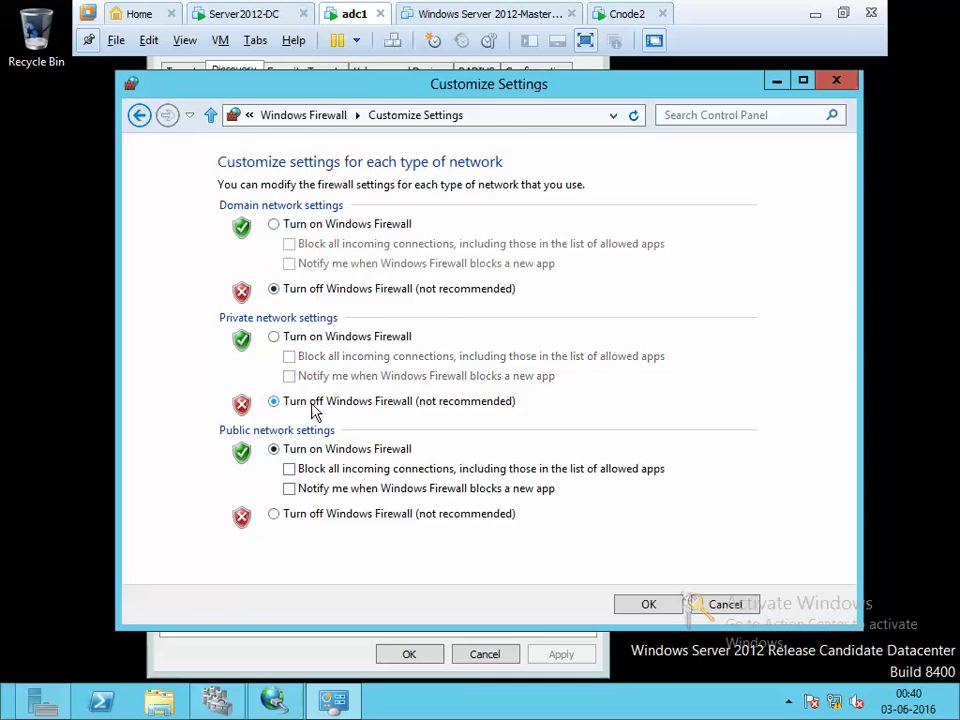
left_click(274, 513)
left_click(648, 604)
left_click(401, 593)
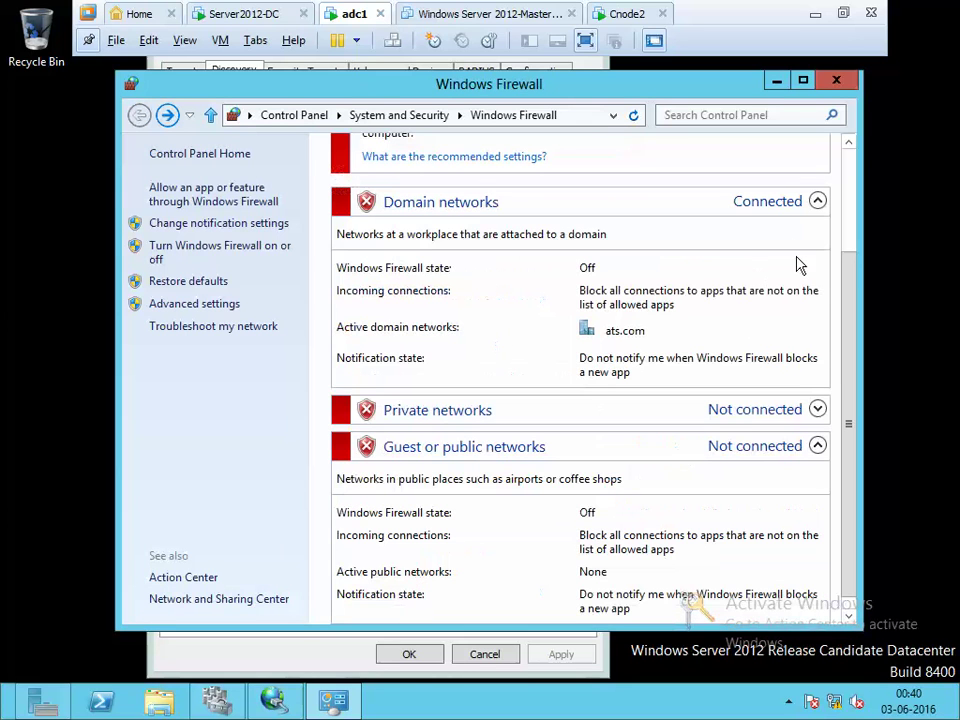
left_click(836, 80)
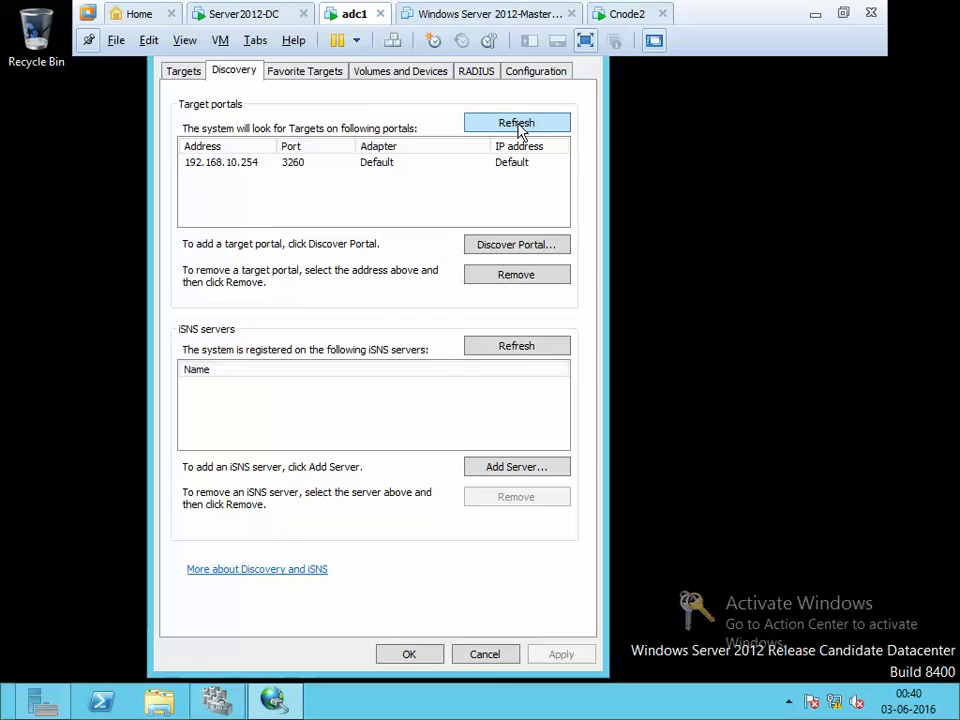
Fit the guest screen to the window, check the initiator name, and close iSCSI Initiator
left_click(183, 71)
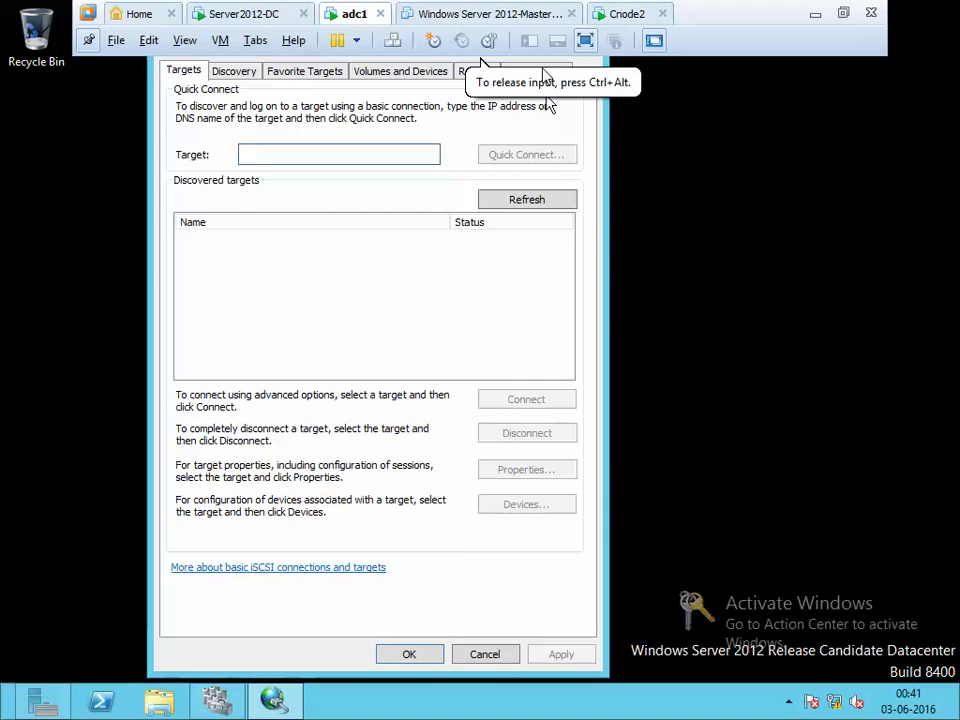
left_click(184, 40)
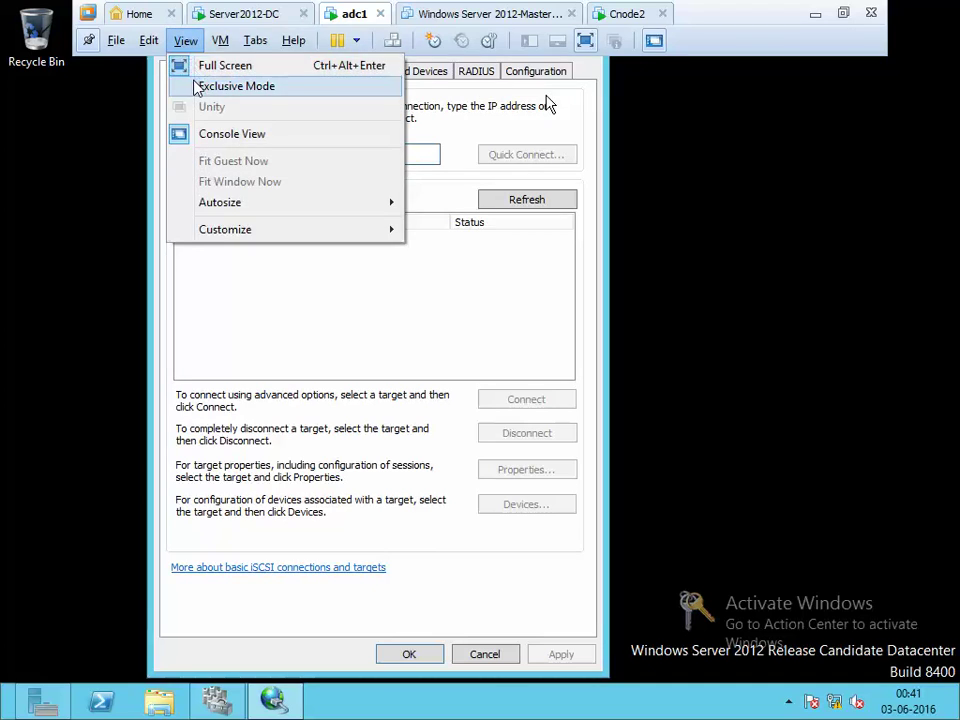
left_click(170, 86)
left_click(536, 72)
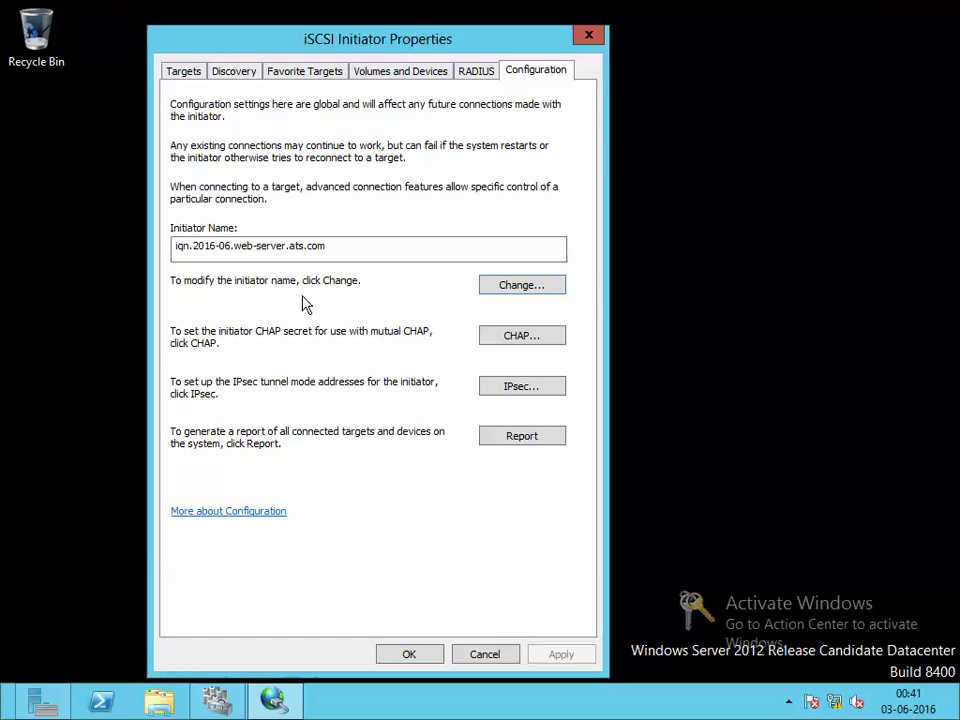
left_click(349, 251)
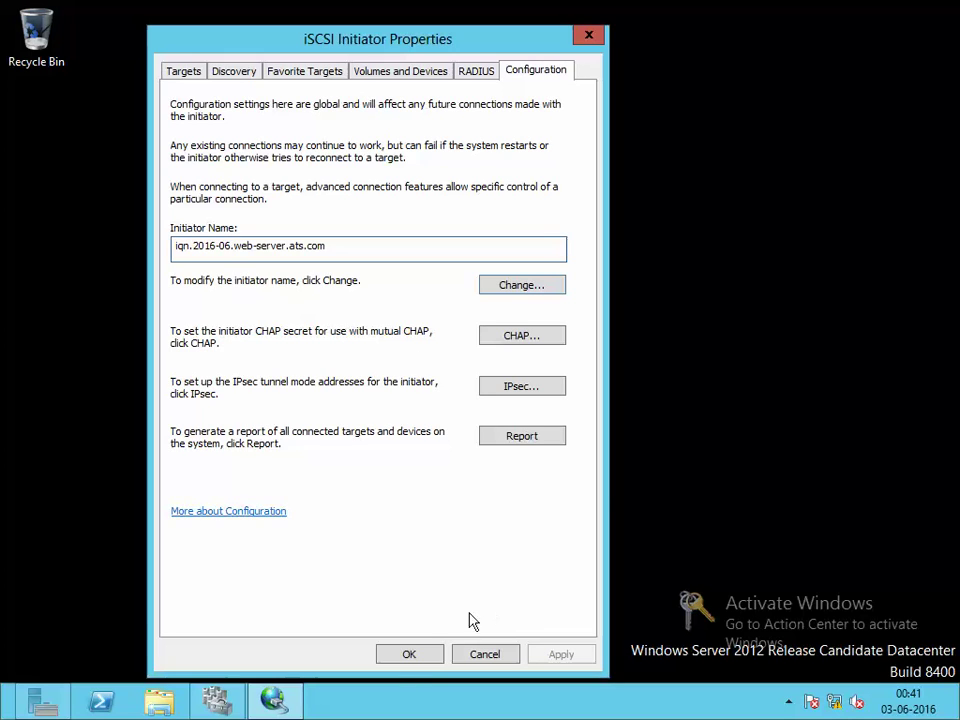
left_click(410, 655)
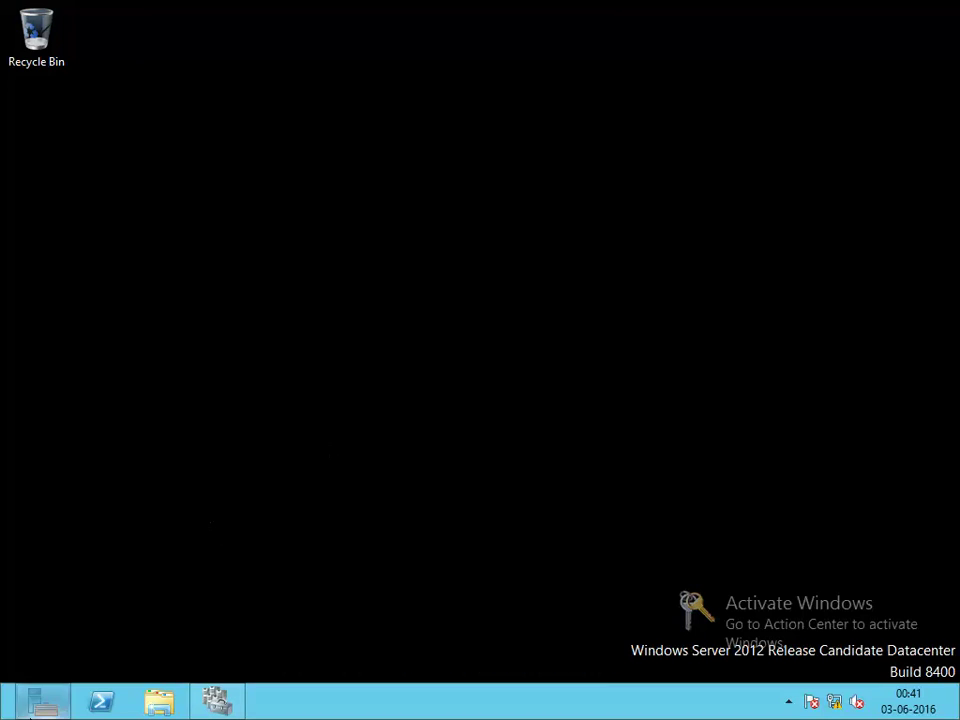
Reopen iSCSI Initiator from Server Manager Tools and remove the 192.168.10.254 portal
left_click(40, 702)
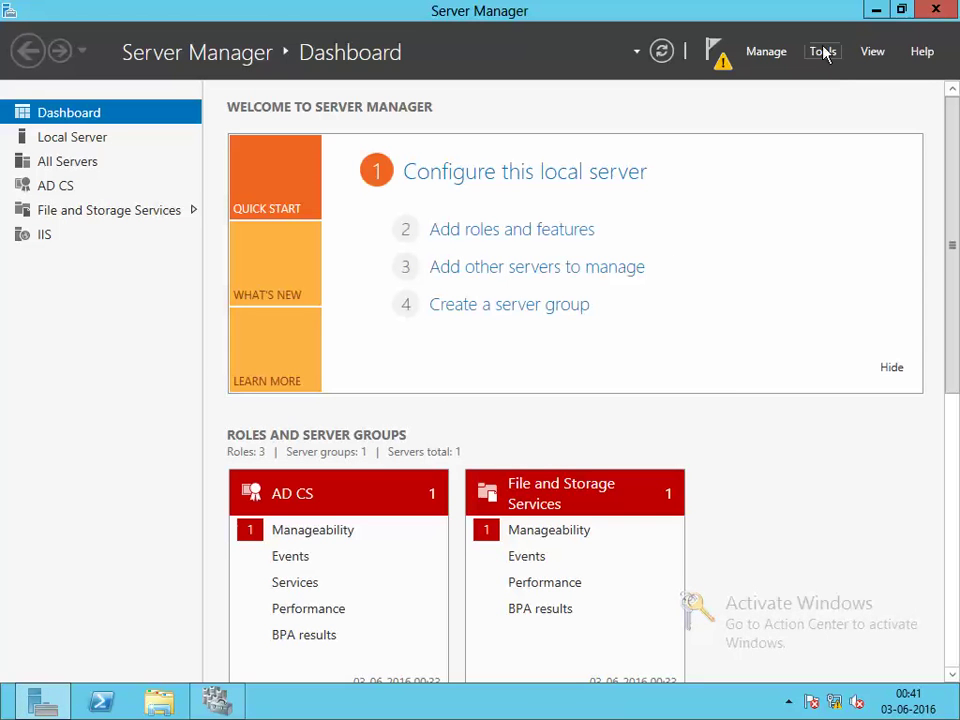
left_click(824, 51)
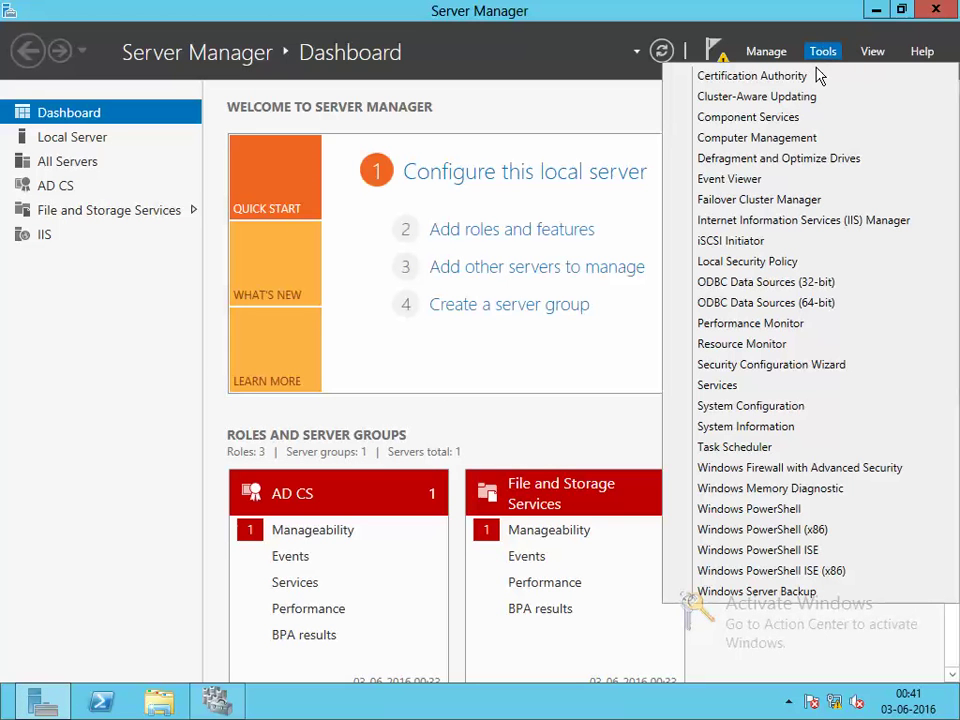
left_click(730, 240)
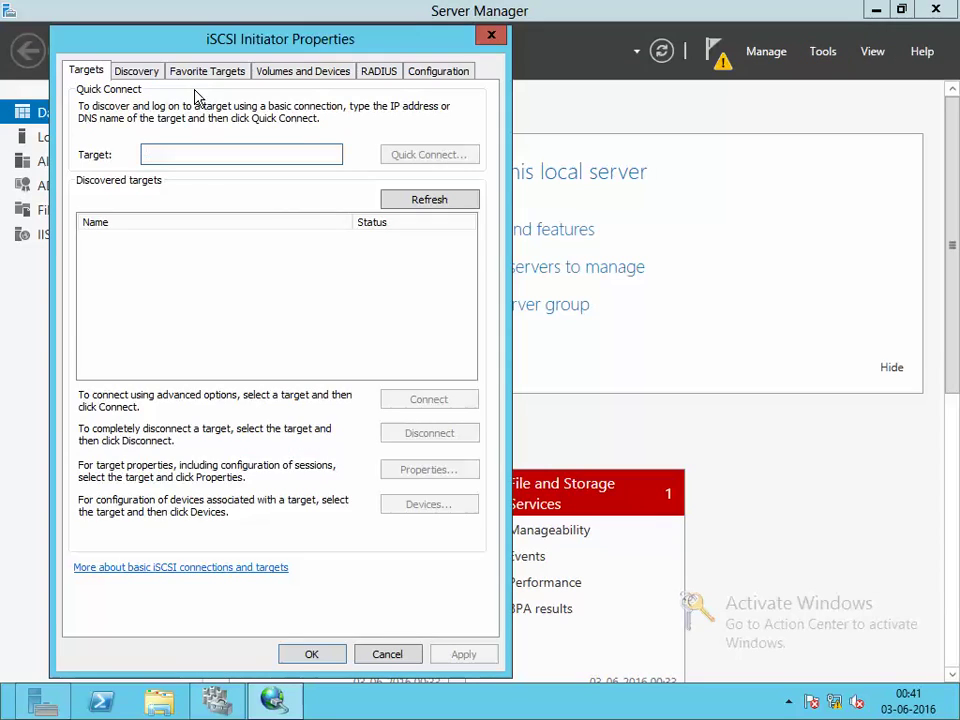
left_click(136, 71)
left_click(321, 162)
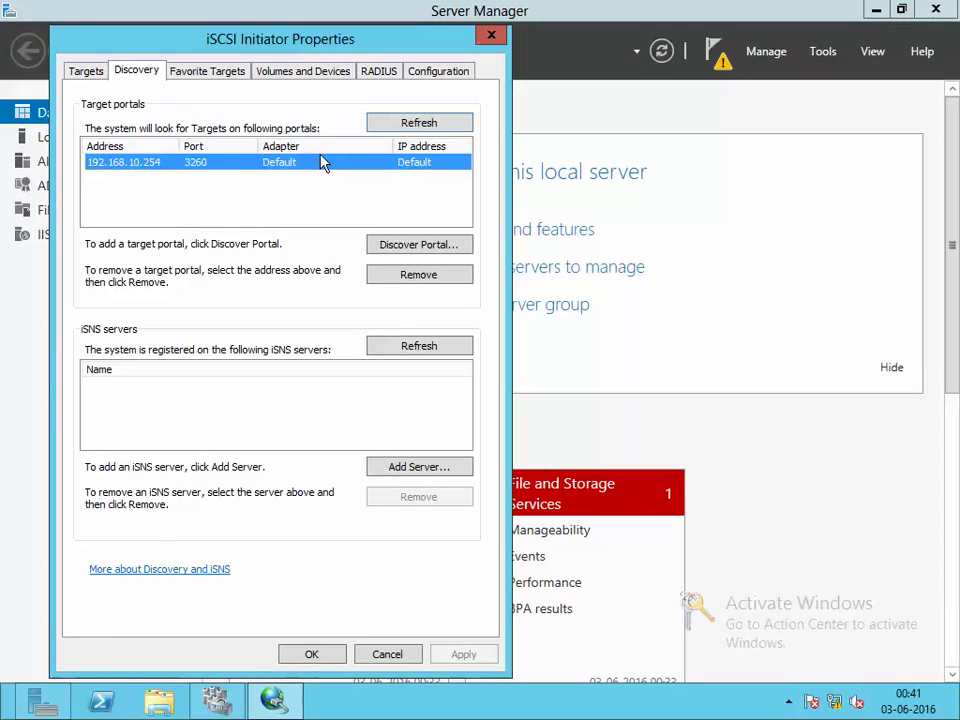
left_click(424, 122)
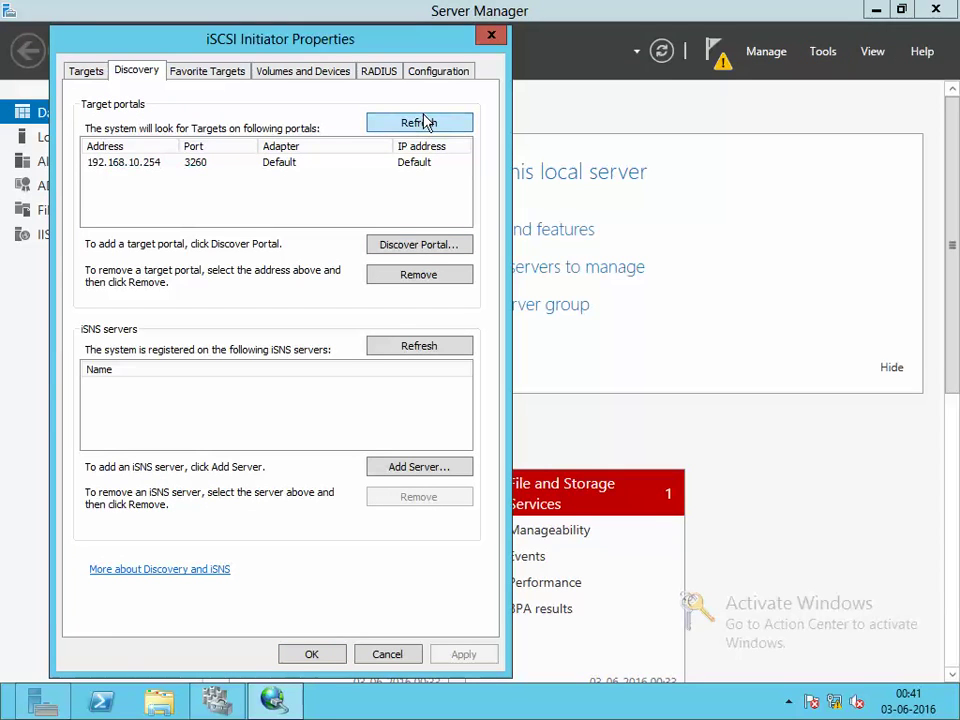
left_click(380, 164)
left_click(428, 277)
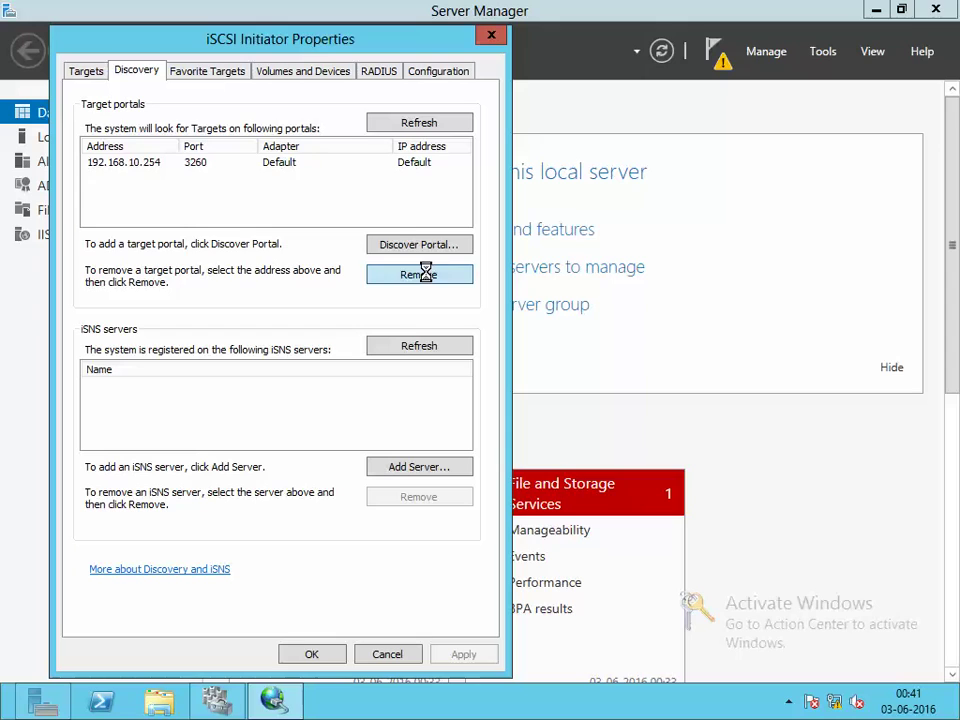
Add target portal ats-dc.ats.com on port 3260
left_click(403, 245)
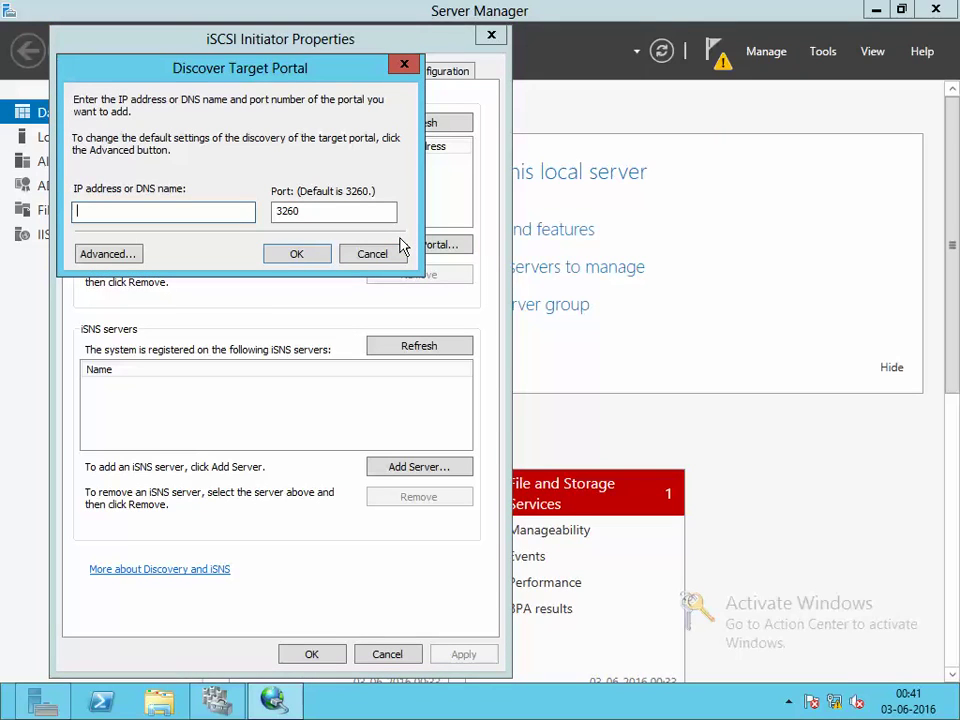
type("ats-dc.ats.com")
left_click(313, 259)
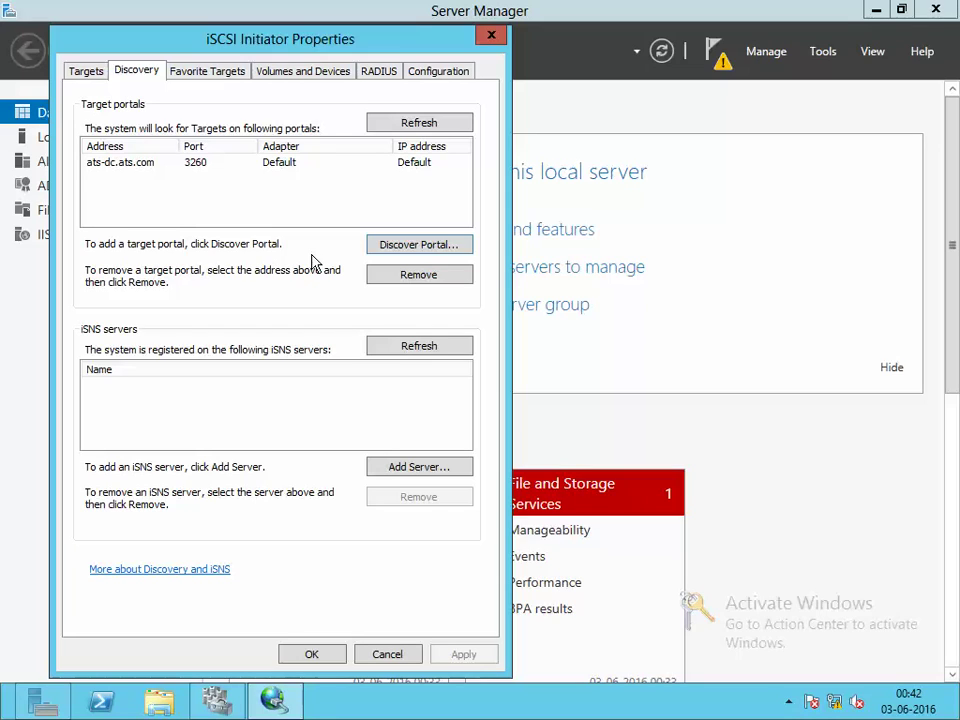
Refresh the Targets list twice, find it still empty, and switch to the Server2012-DC machine
left_click(73, 76)
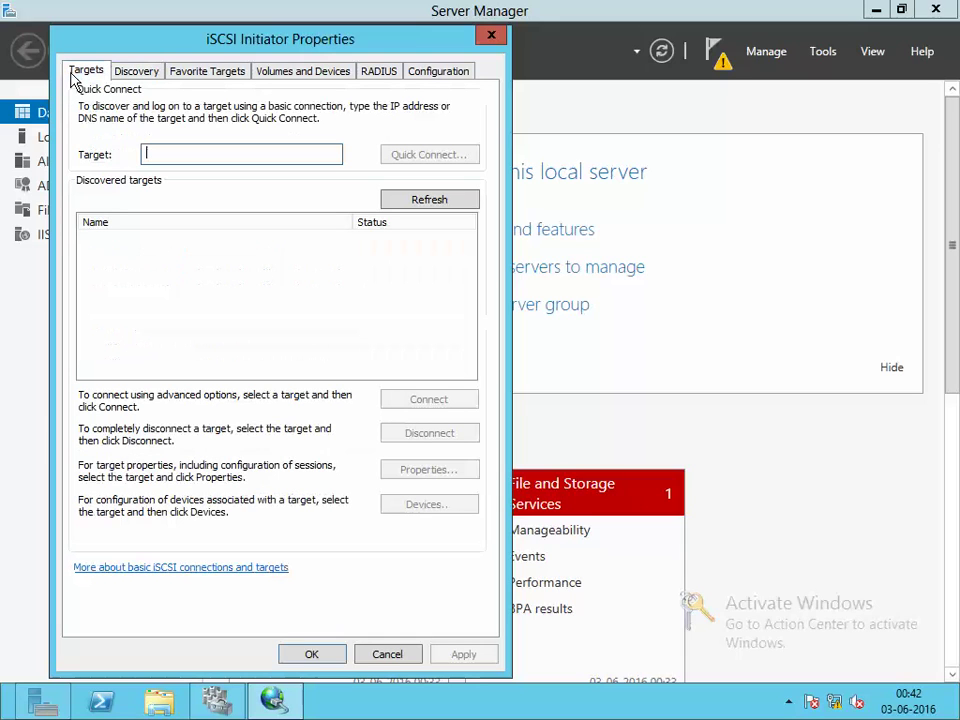
left_click(396, 202)
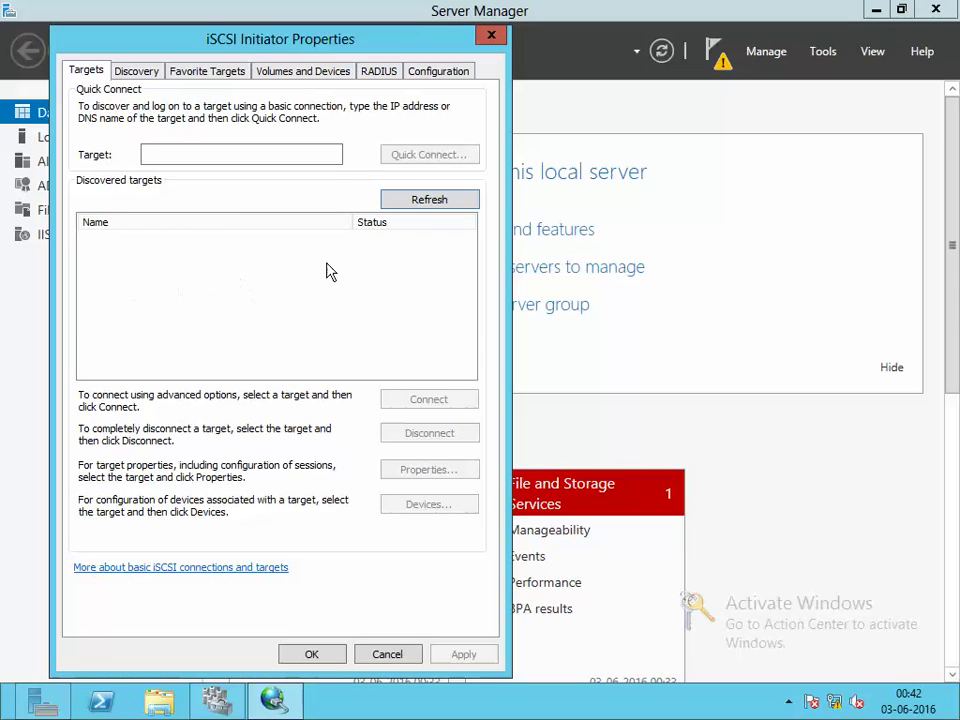
left_click(413, 201)
left_click(250, 12)
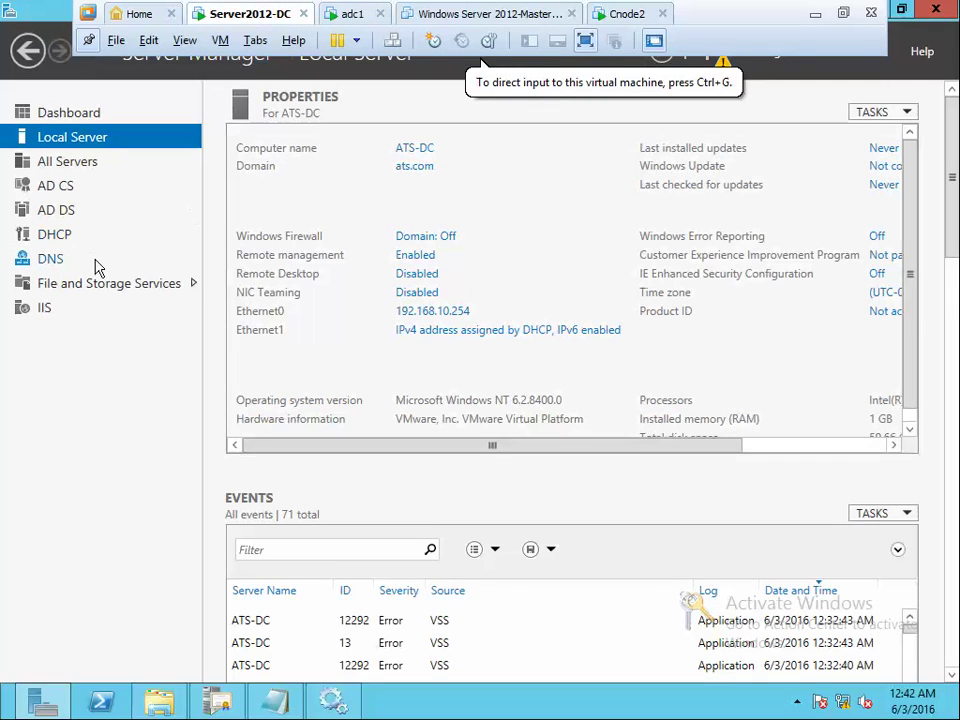
Under File and Storage Services > iSCSI, open the View All Targets window
left_click(108, 284)
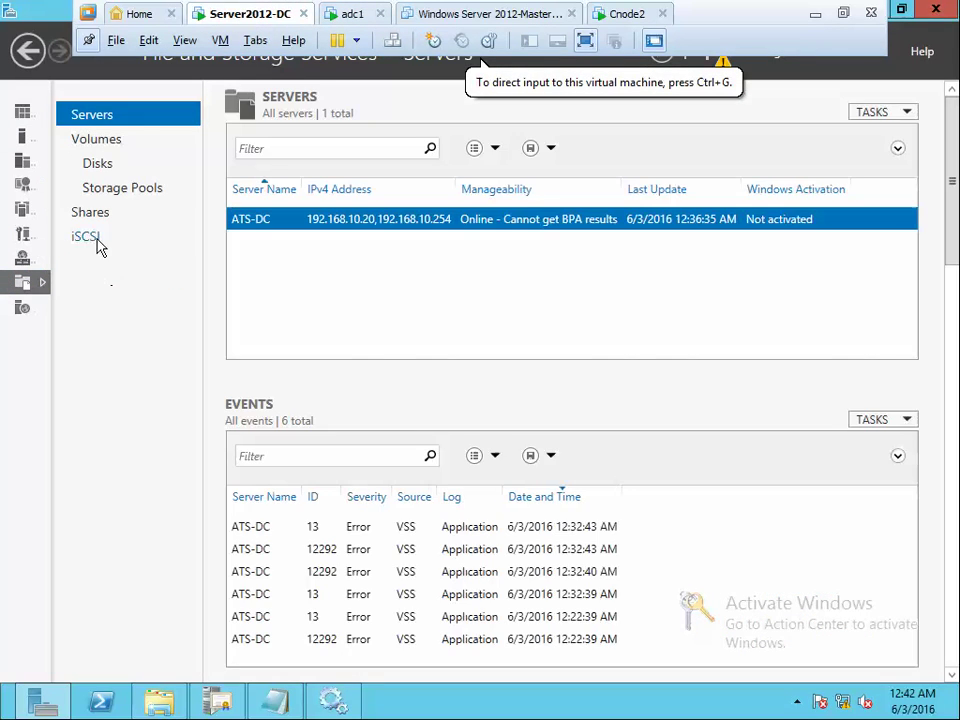
left_click(98, 241)
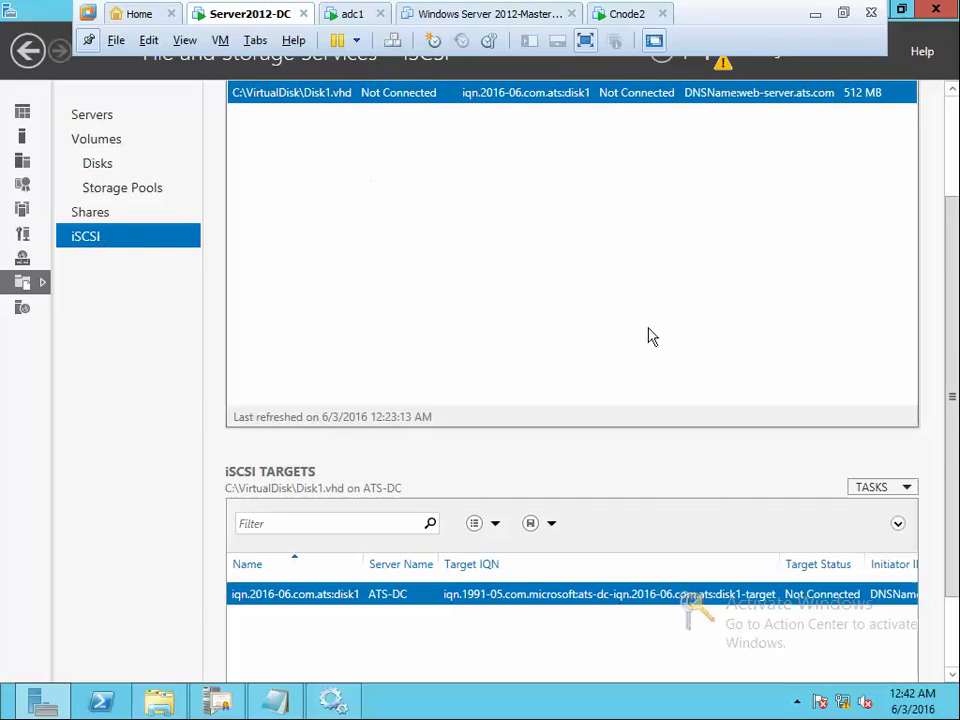
scroll(561, 503, "down", 1)
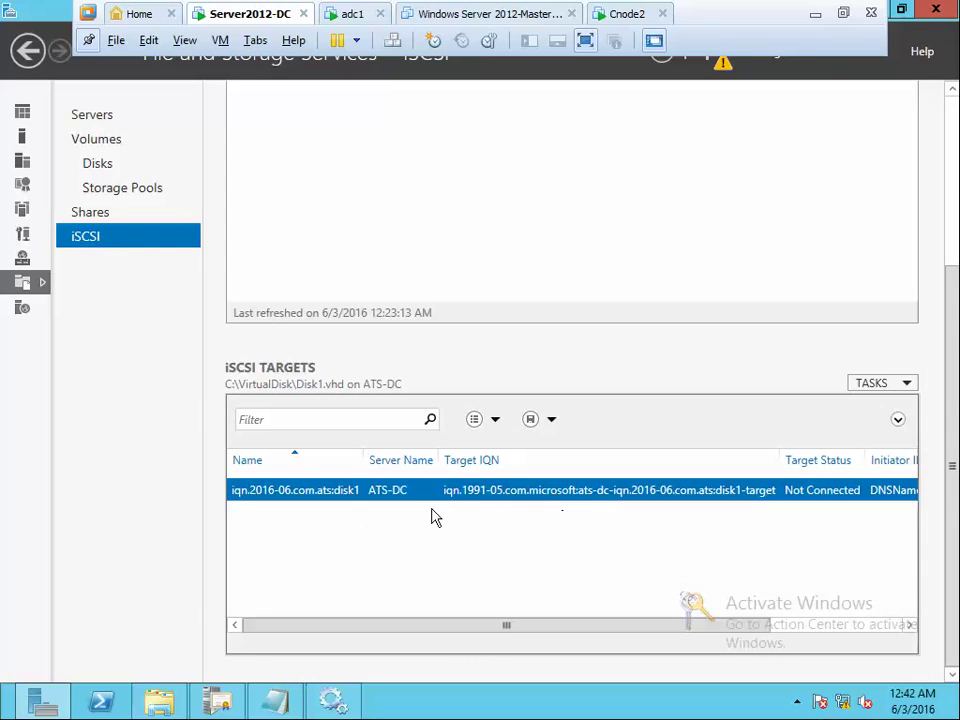
left_click(901, 386)
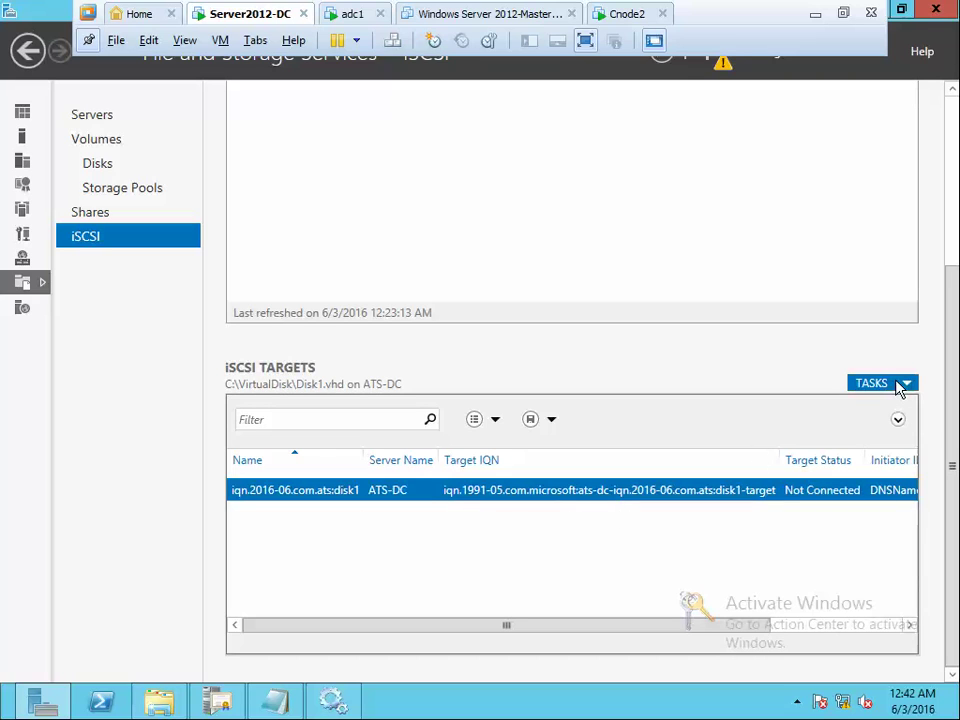
left_click(856, 405)
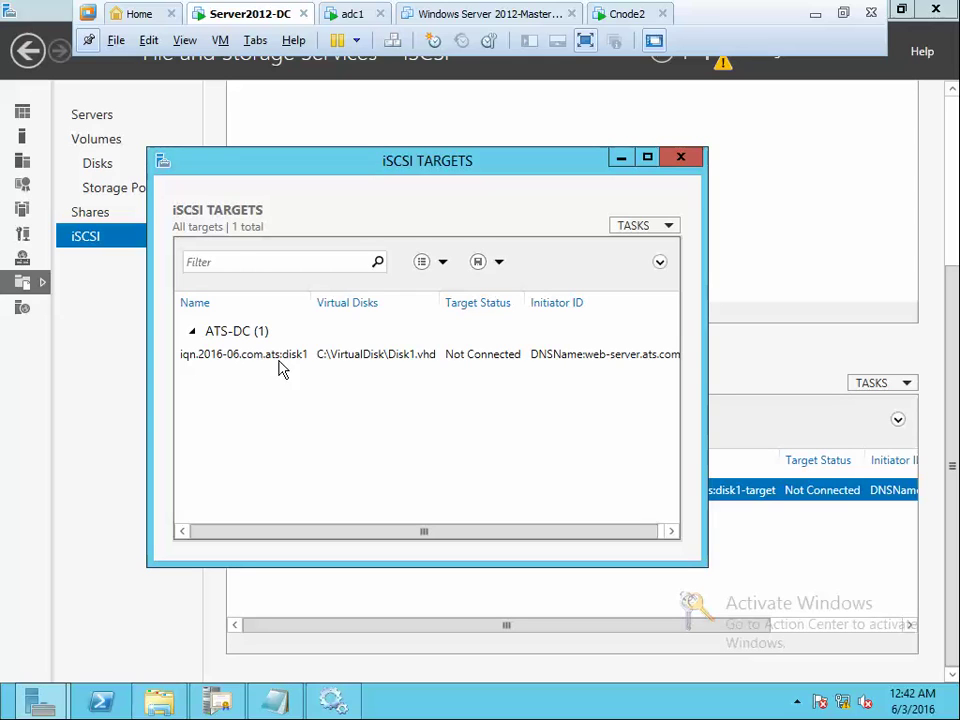
Add web-server's cached IQN as an initiator ID on the disk1 target and save
left_click(280, 362)
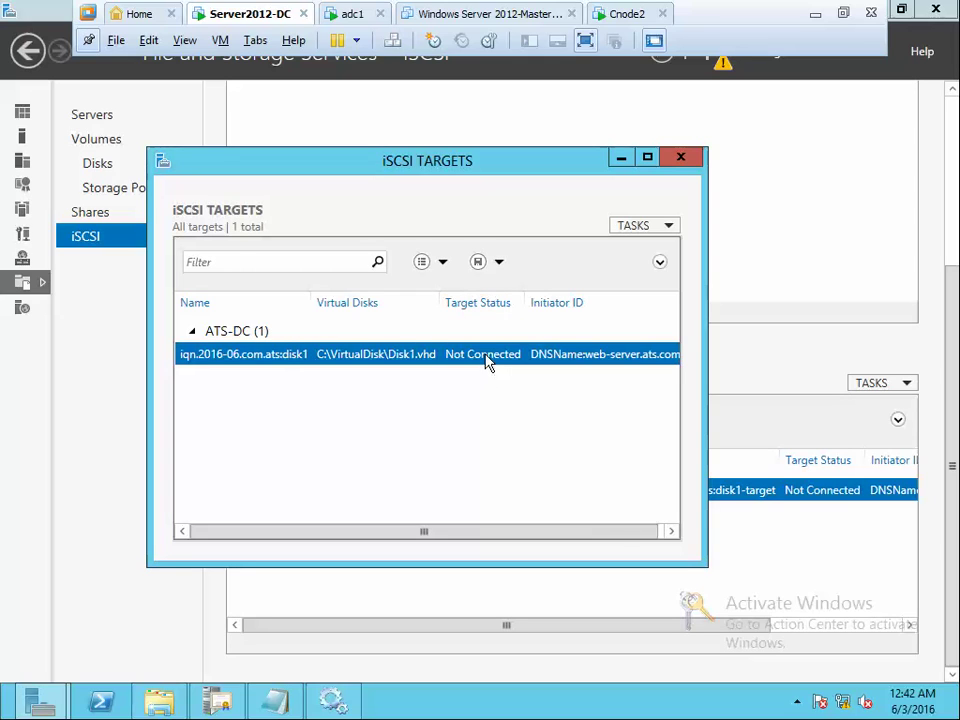
right_click(486, 354)
left_click(550, 412)
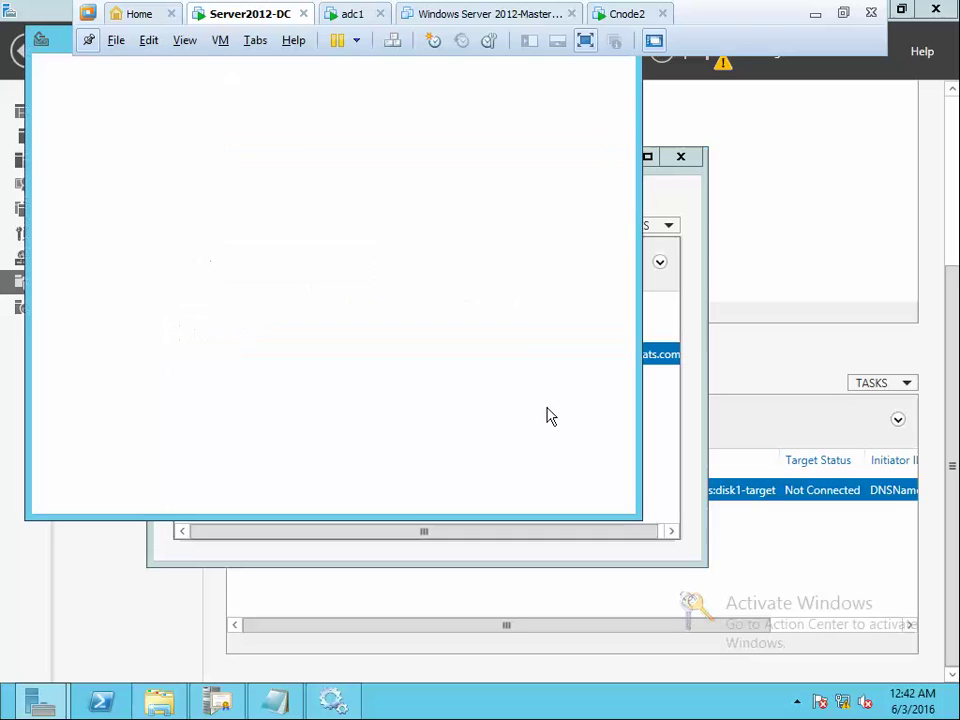
left_click(110, 161)
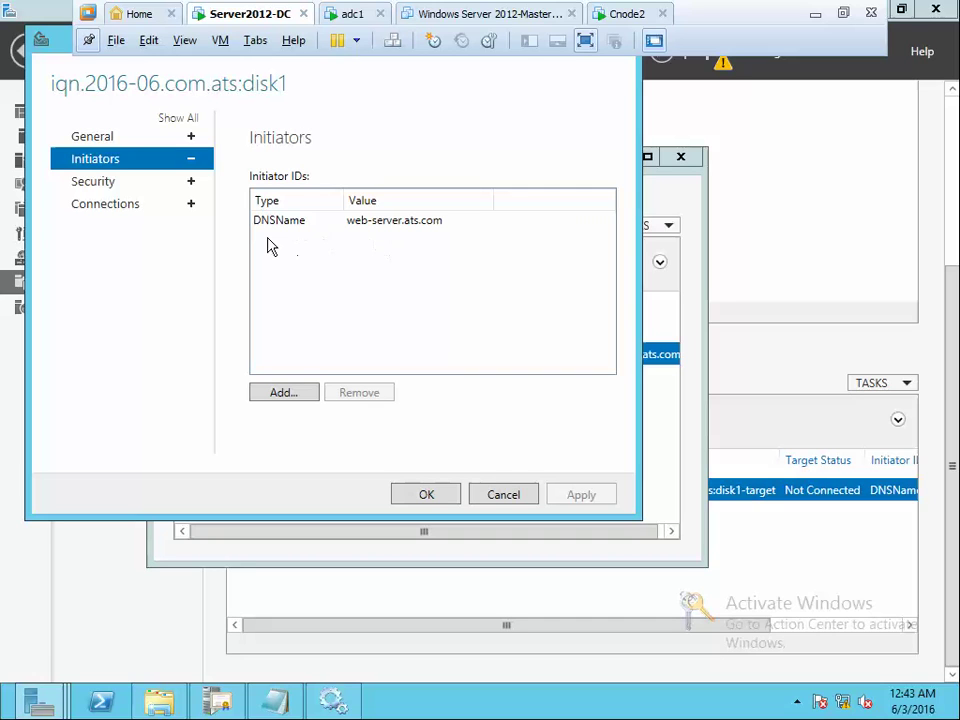
left_click(284, 392)
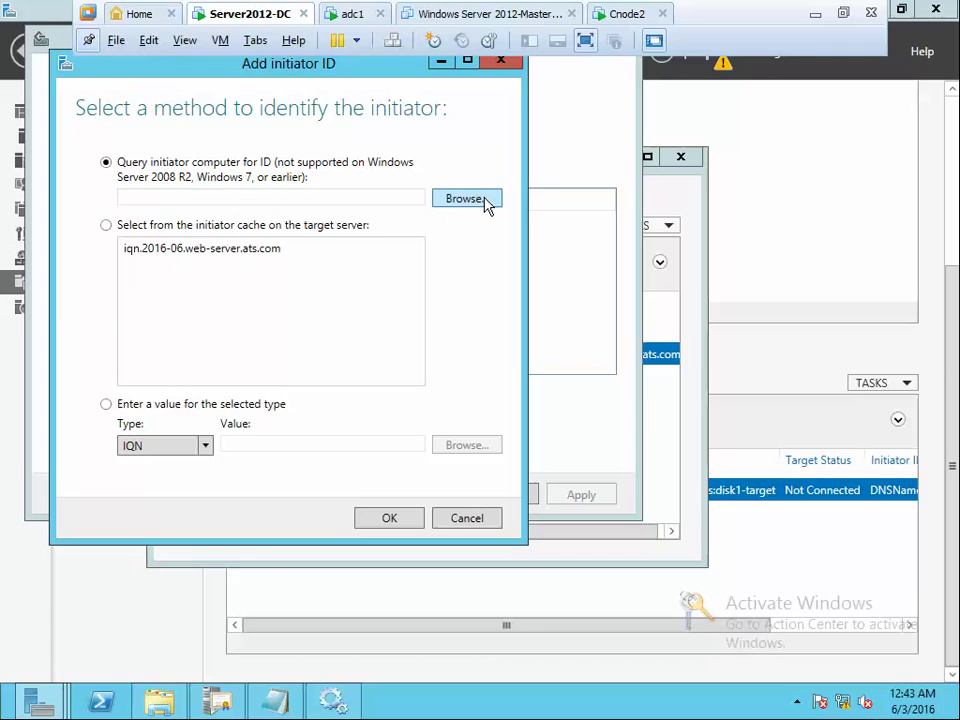
left_click(486, 203)
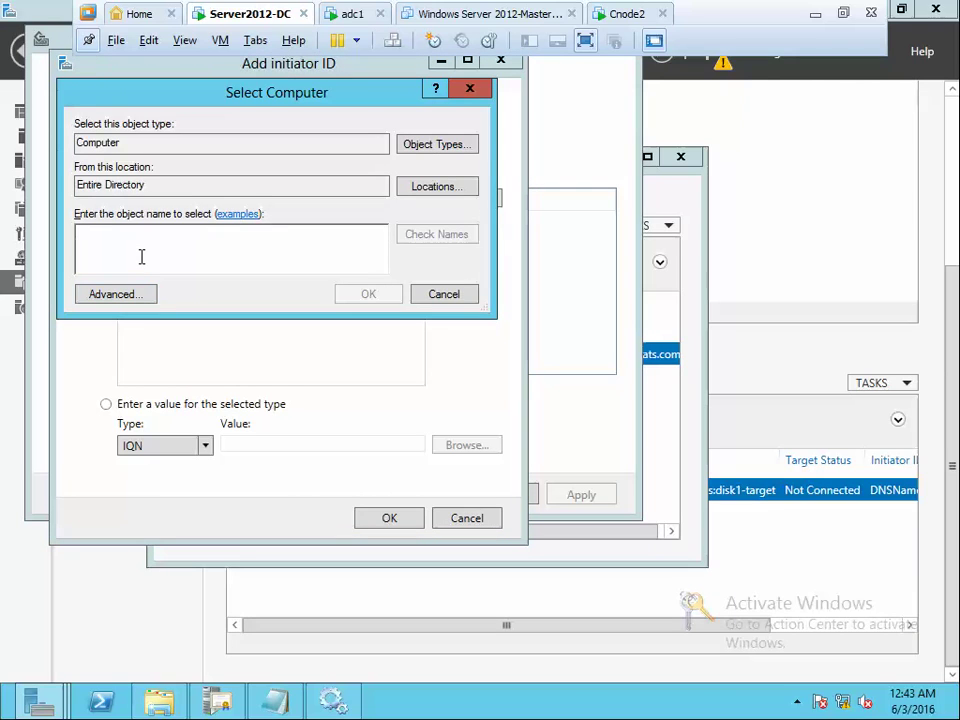
type("web-server")
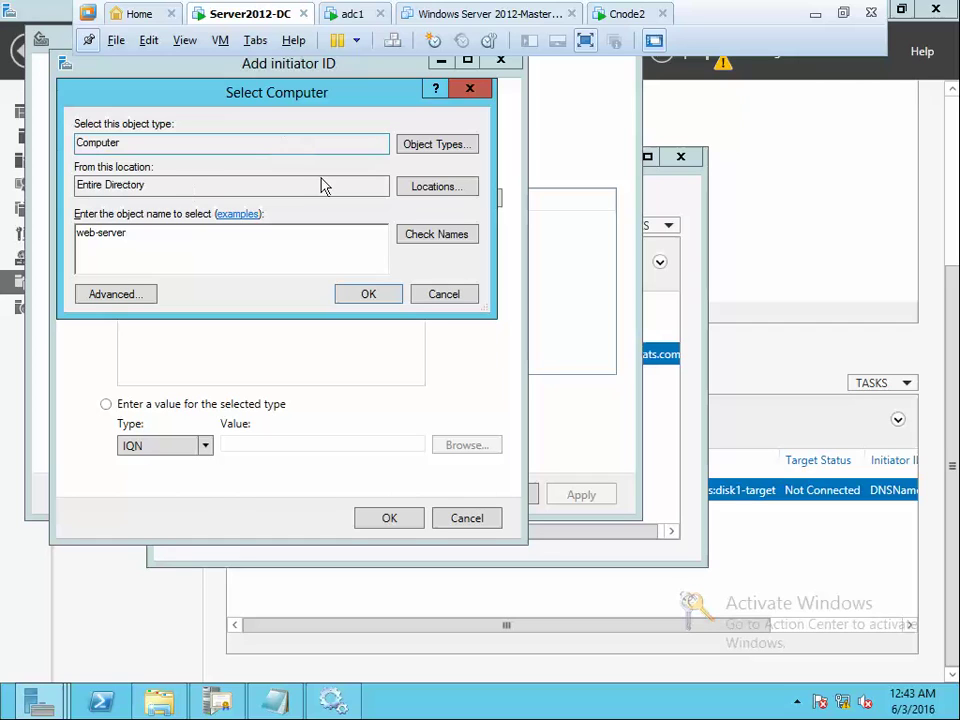
left_click(366, 294)
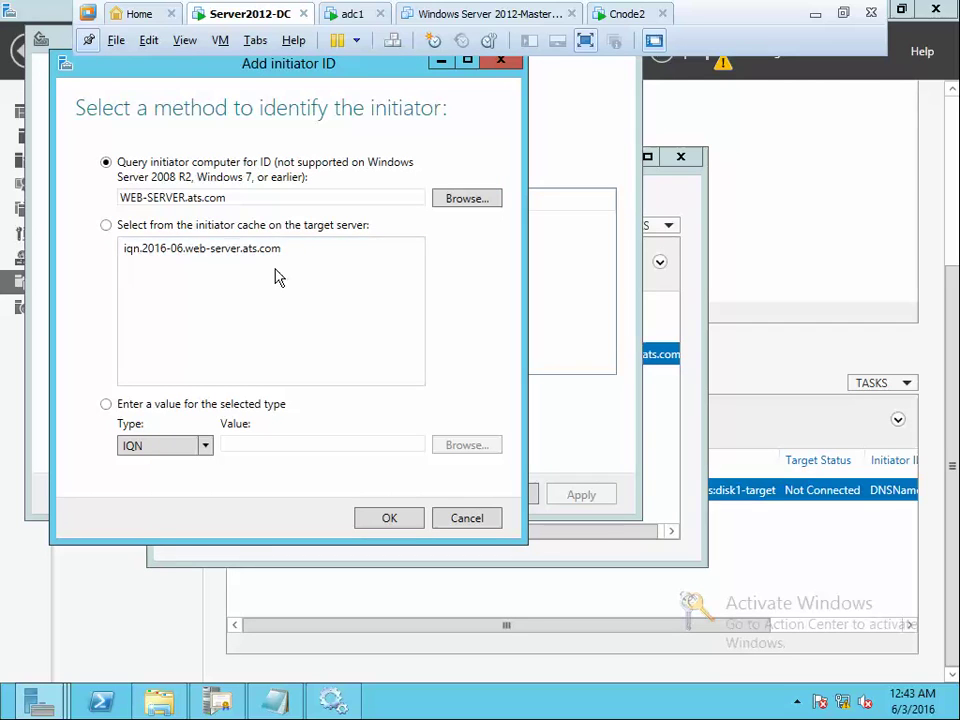
left_click(210, 256)
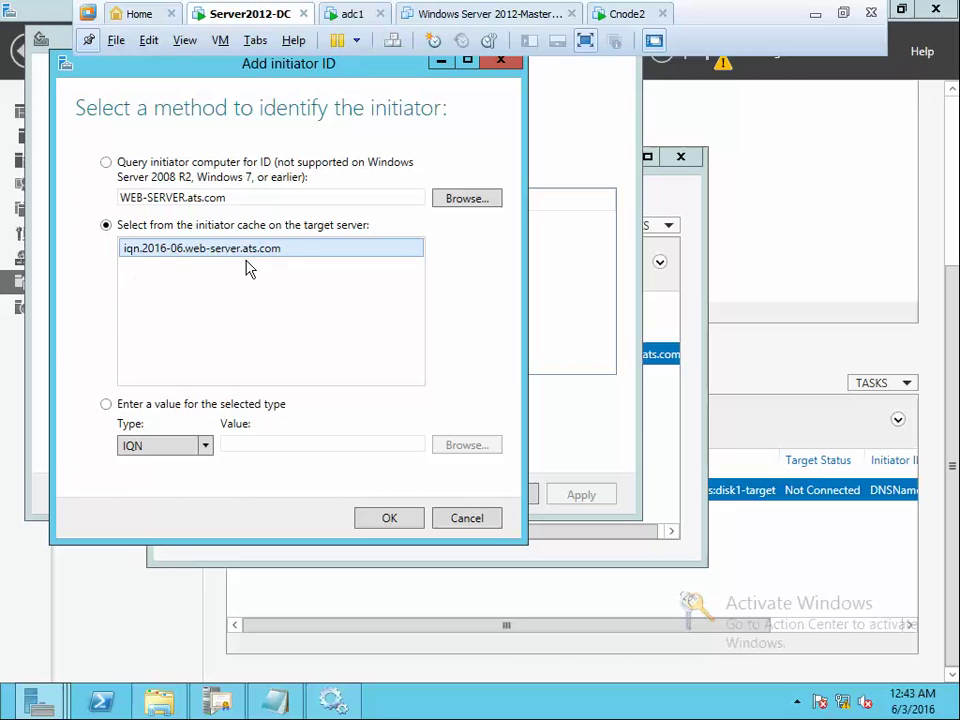
left_click(404, 525)
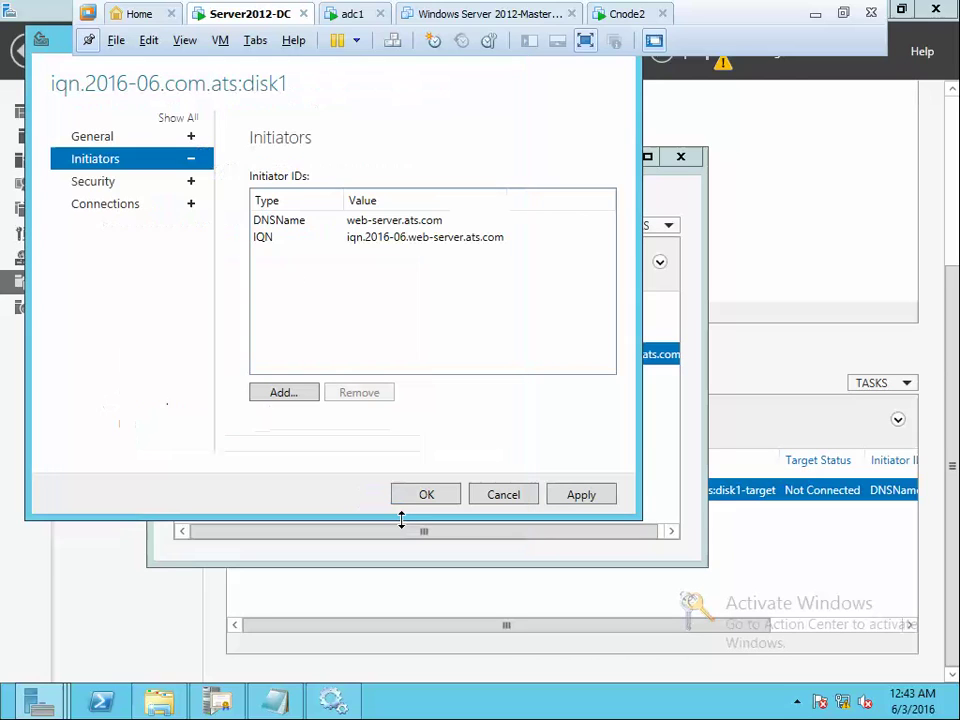
left_click(446, 496)
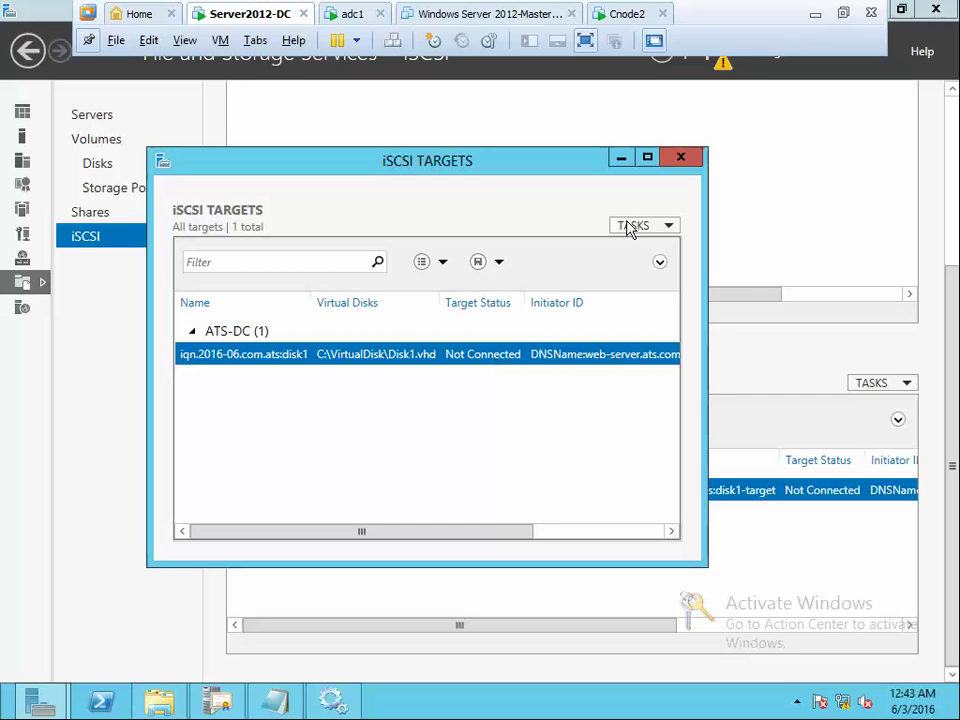
Refresh adc1's discovered targets, then recheck the disk1 target's initiator list on Server2012-DC
left_click(680, 157)
left_click(358, 18)
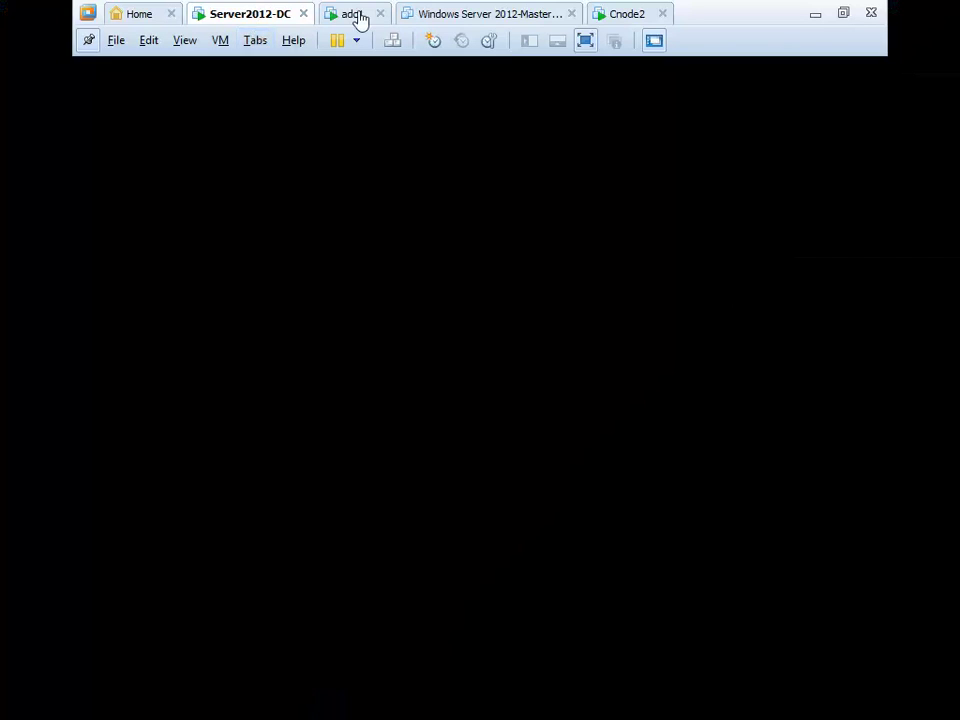
left_click(438, 200)
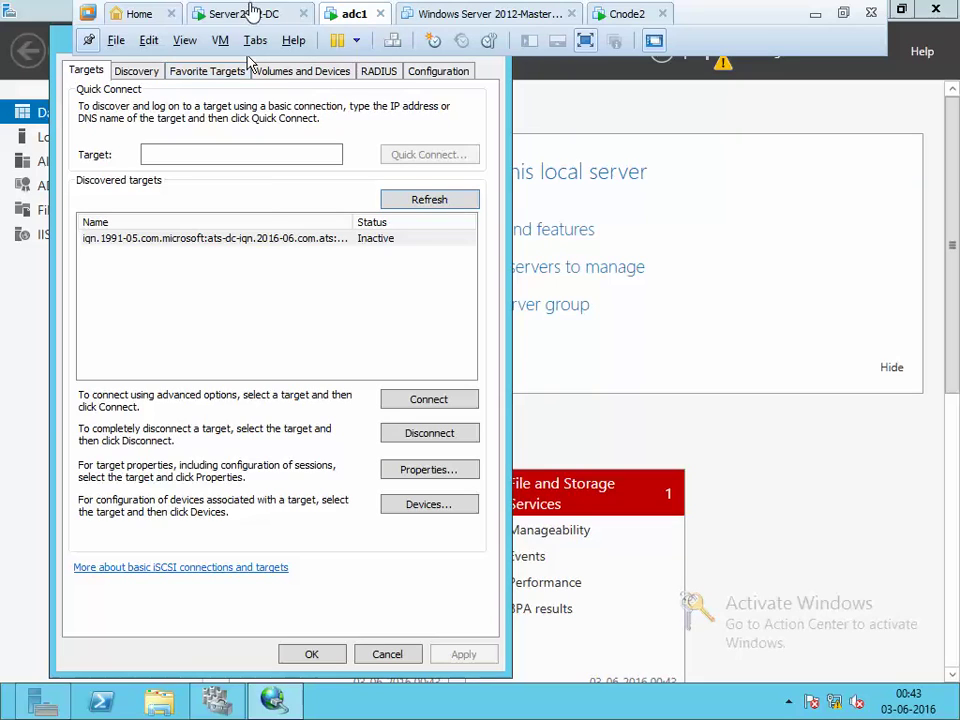
left_click(251, 14)
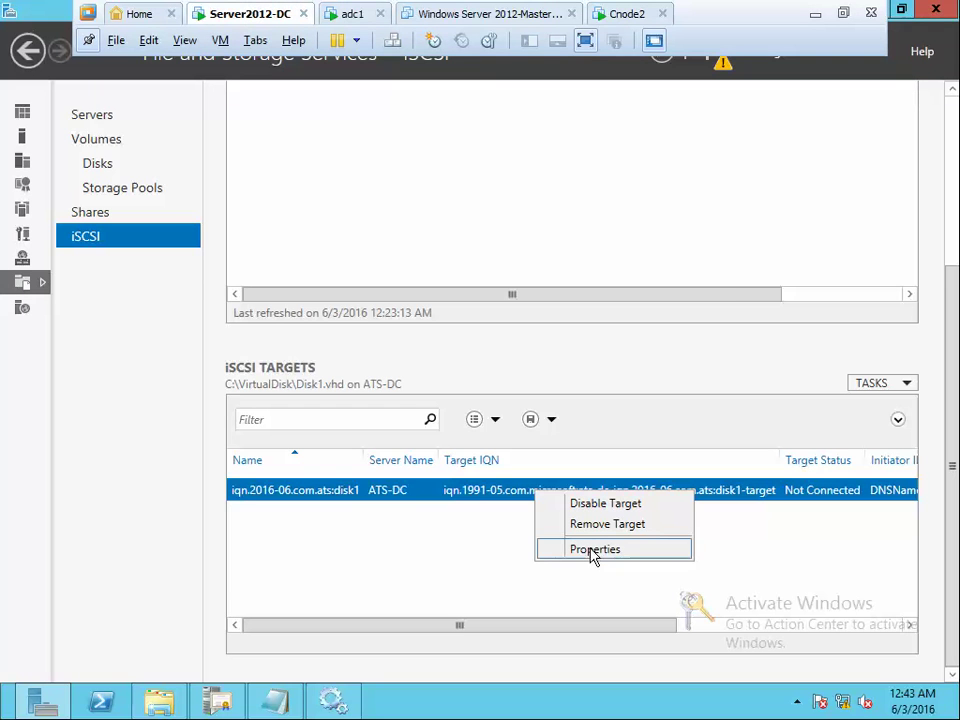
left_click(589, 555)
left_click(262, 258)
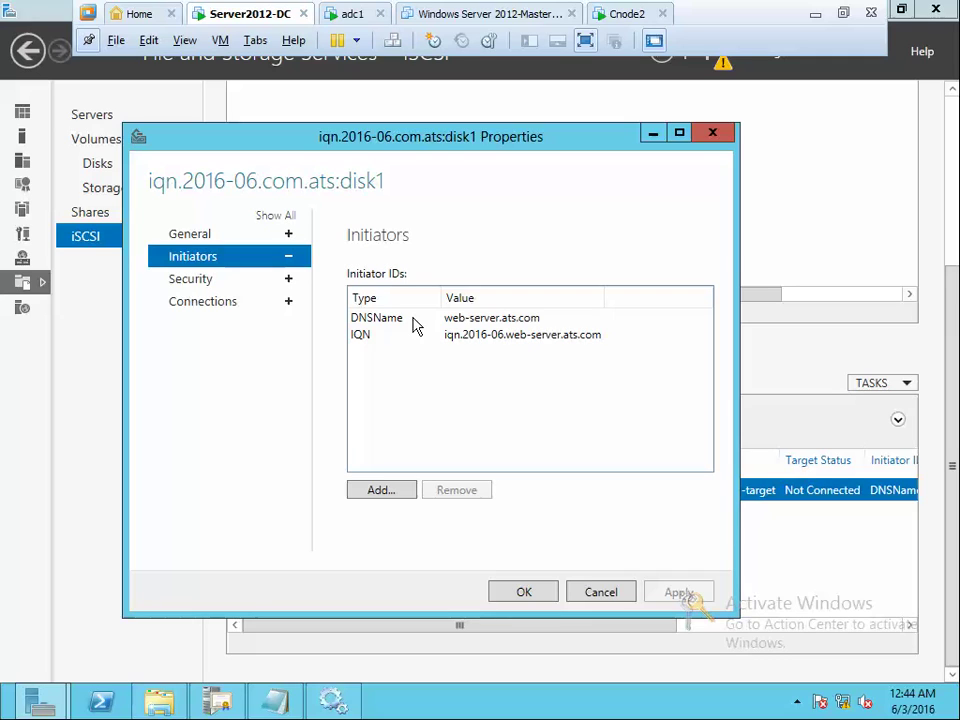
Refresh adc1's discovered targets again and select the now-listed ATS-DC disk1 target
left_click(355, 16)
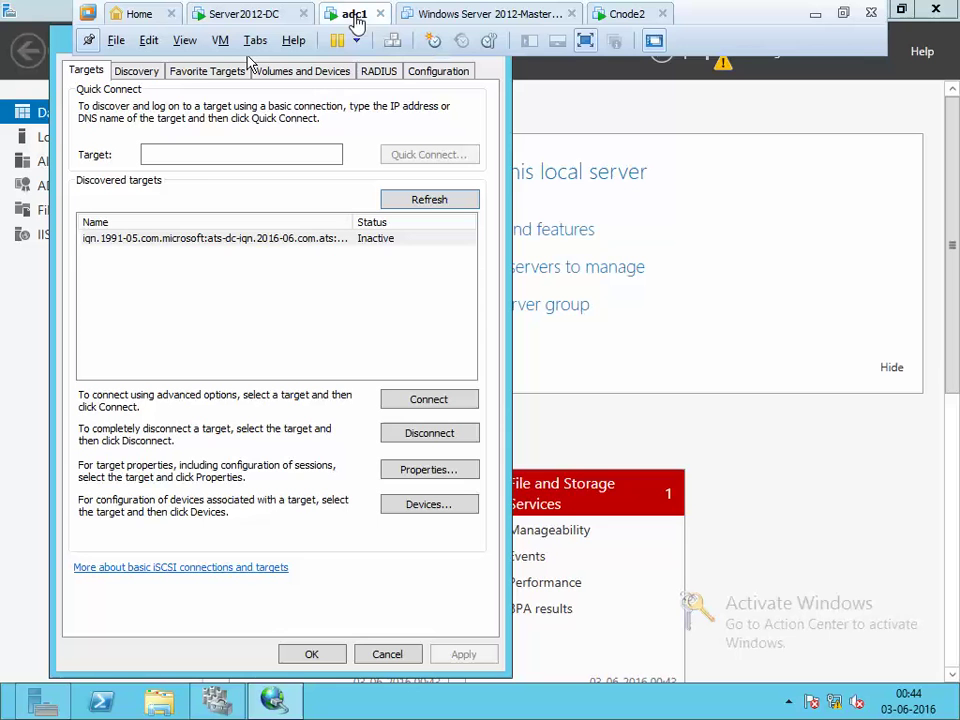
left_click(435, 199)
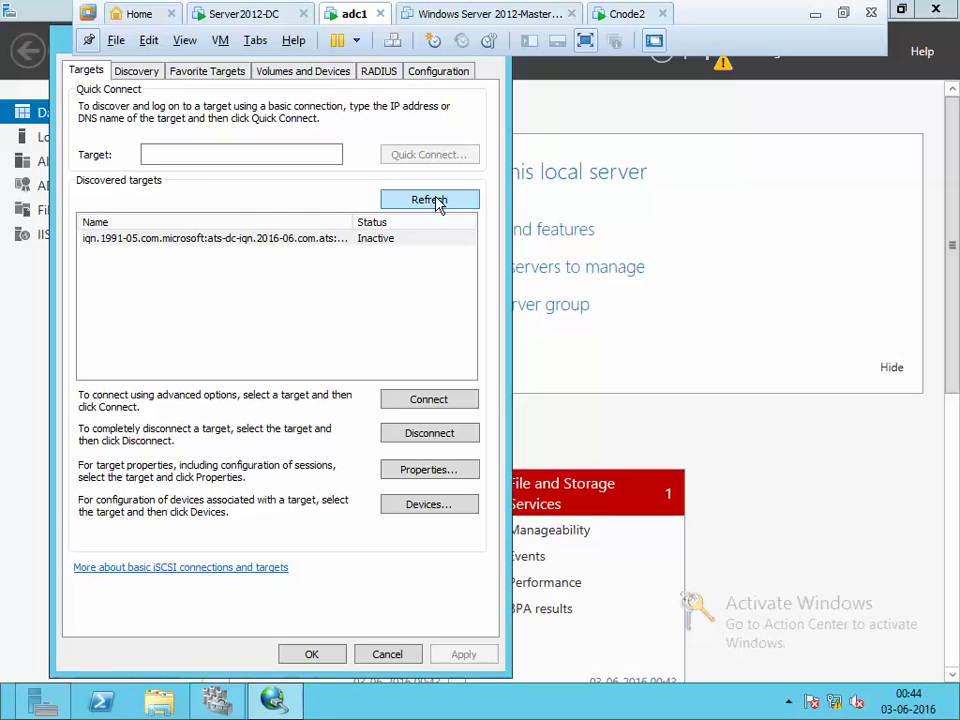
left_click(231, 242)
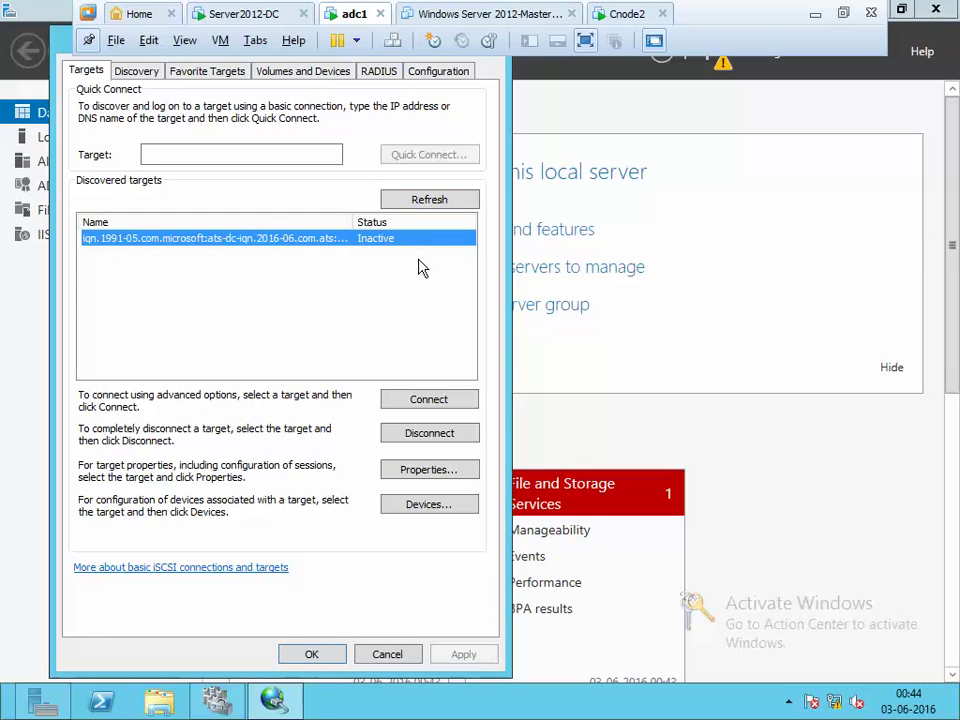
Launch Disk Management with diskmgmt.msc and arrange it beside the iSCSI targets list
key("super+r")
type("disk")
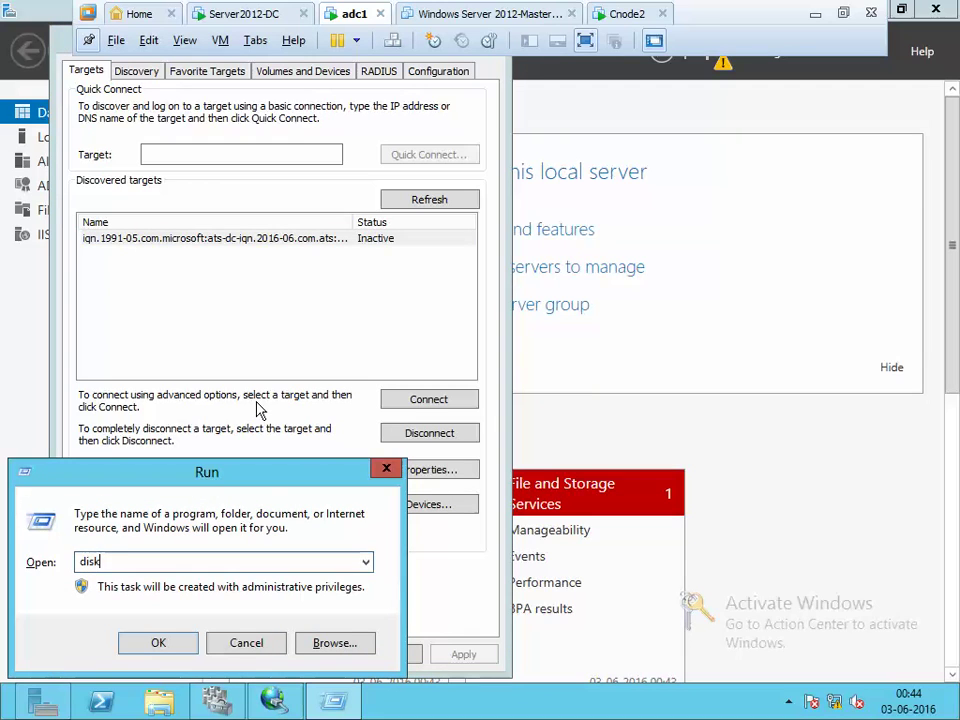
type("mgmt.msc")
key("Return")
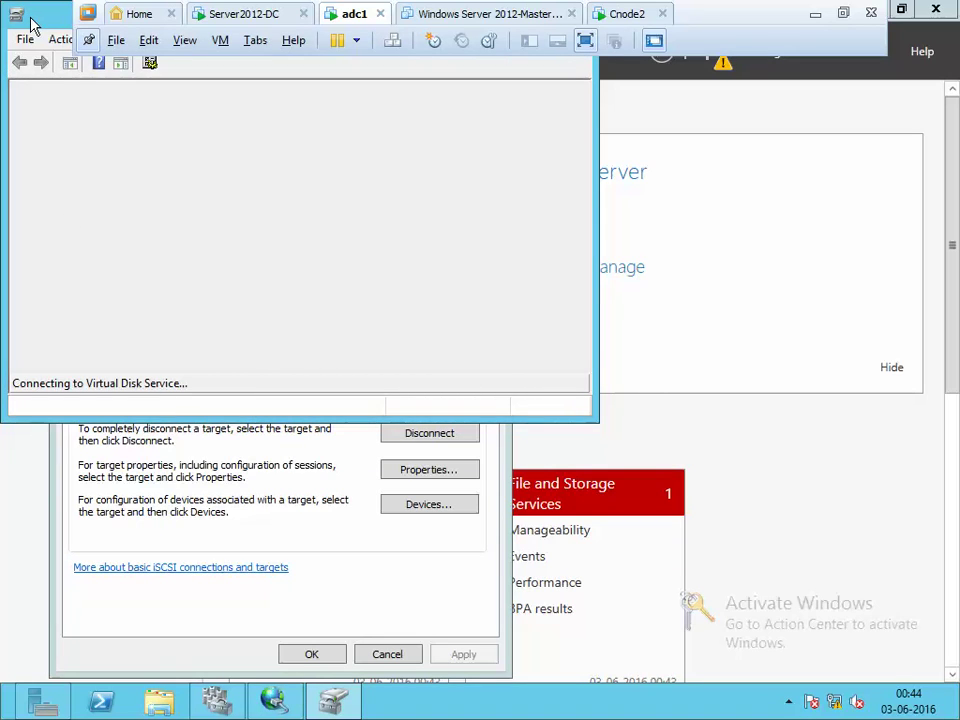
left_click_drag(30, 22, 315, 185)
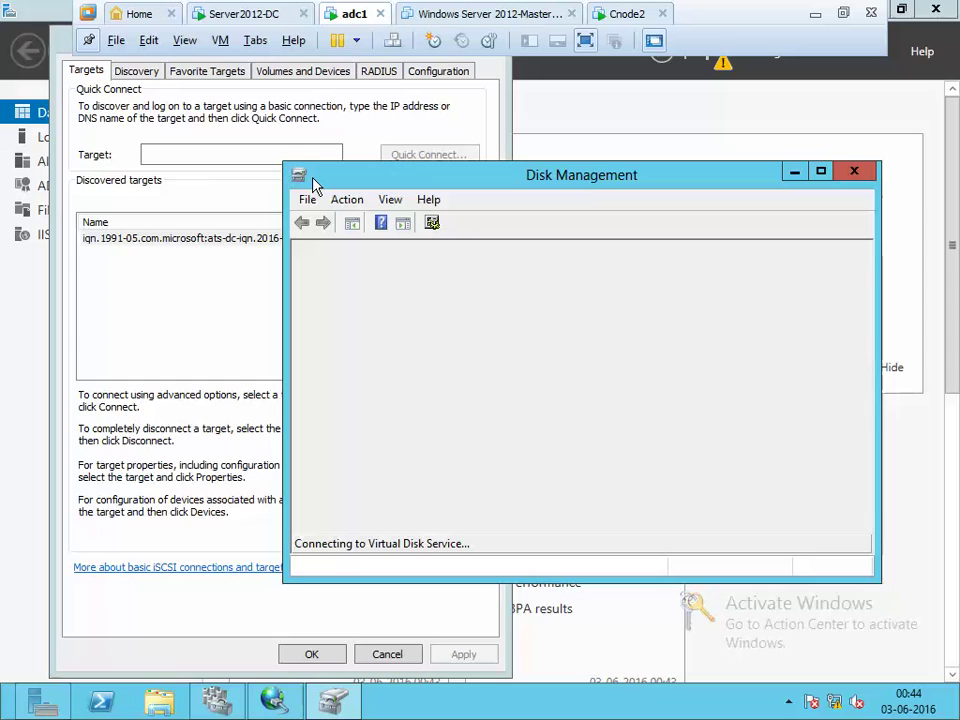
left_click(79, 180)
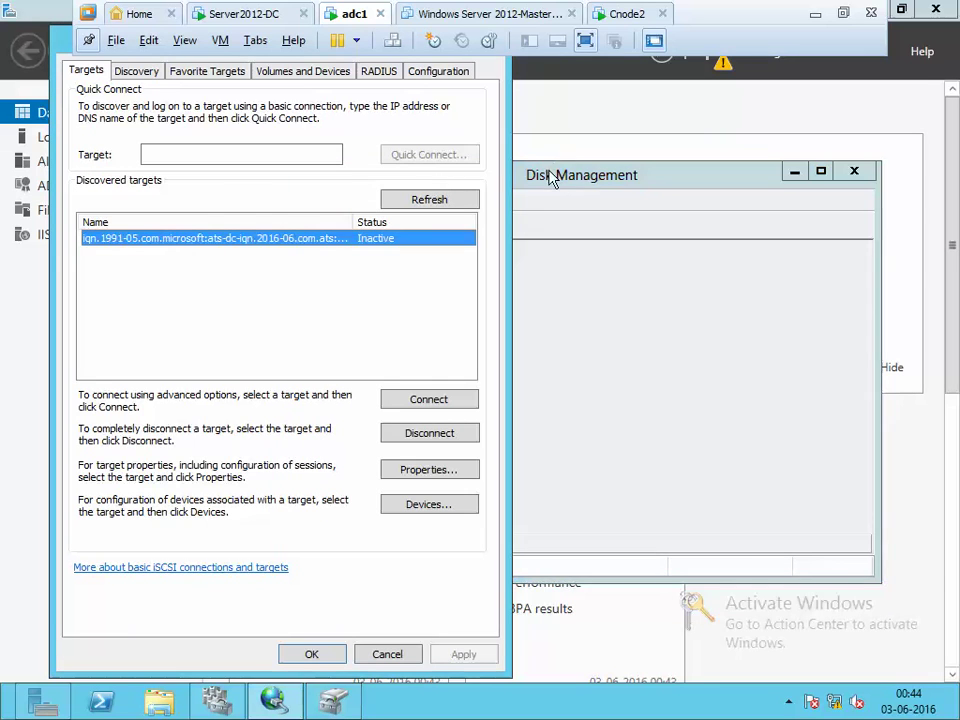
left_click_drag(552, 178, 619, 176)
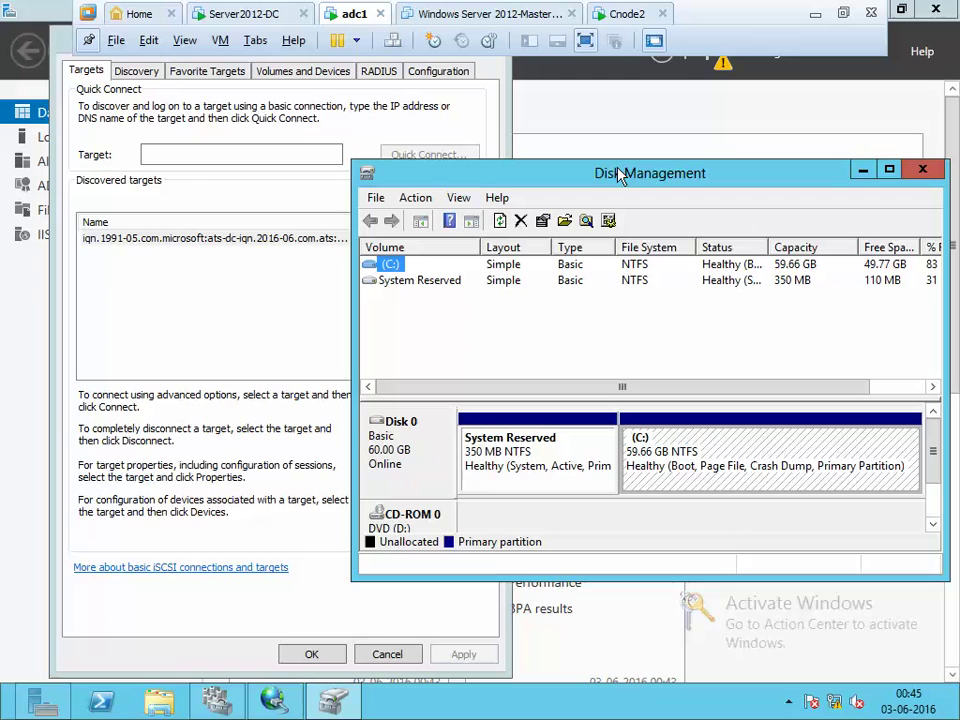
Connect the ats-dc target, rescan to reveal offline 512 MB Disk 1, then begin disconnecting
left_click(185, 237)
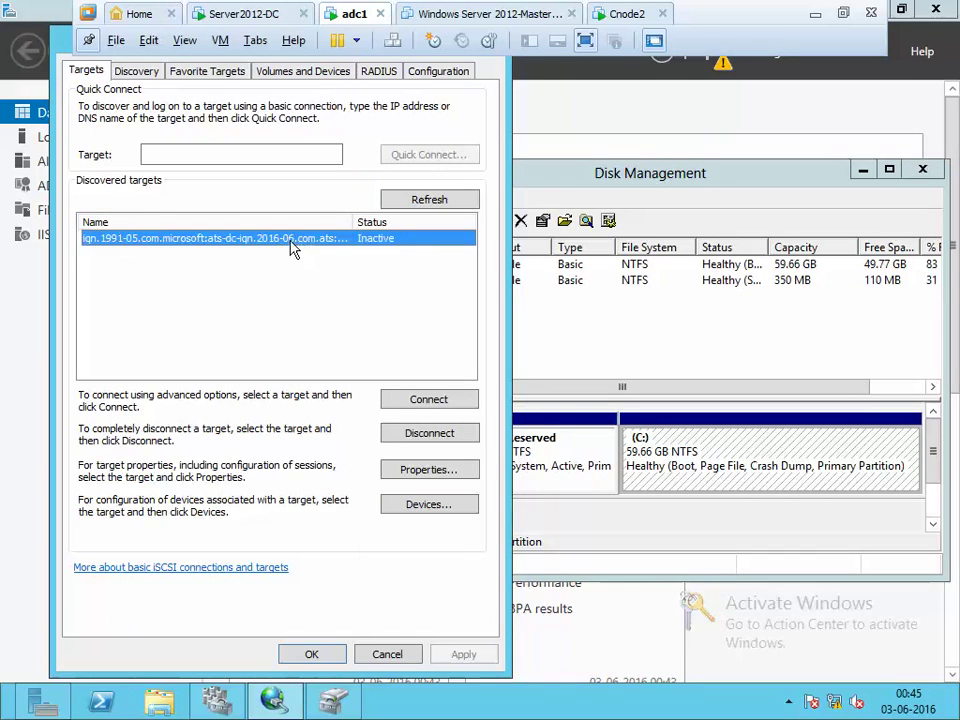
left_click(428, 399)
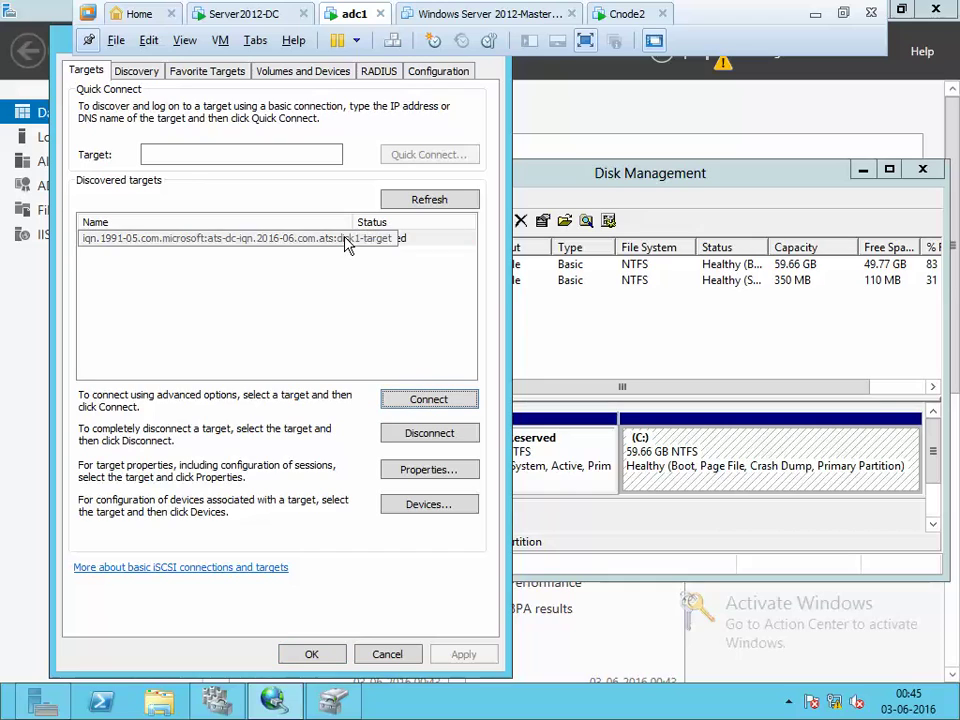
left_click(603, 185)
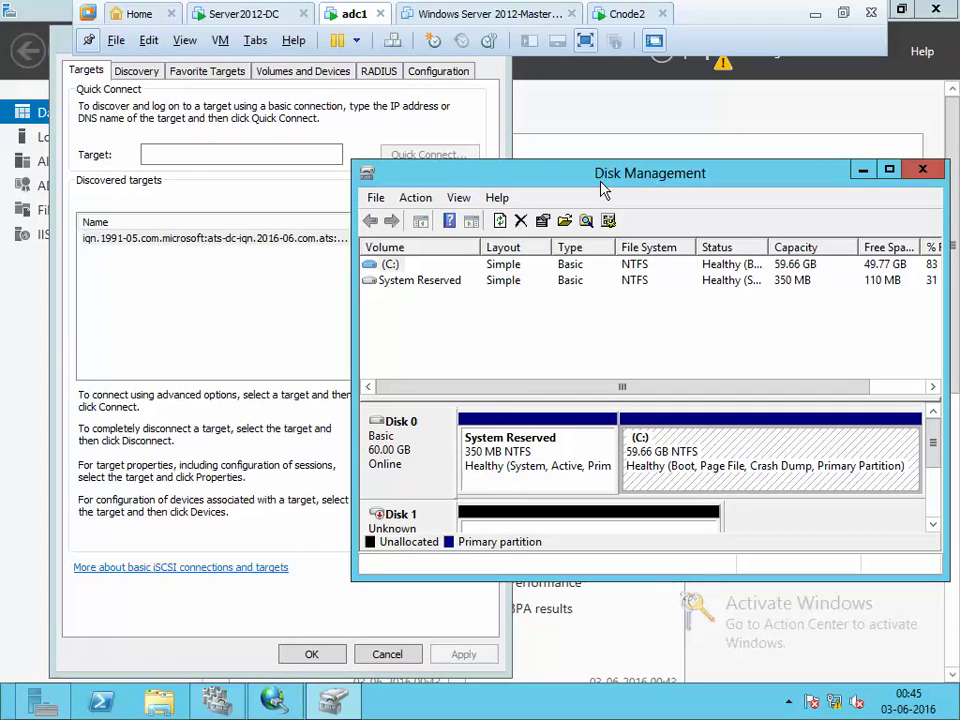
left_click(500, 223)
double_click(776, 578)
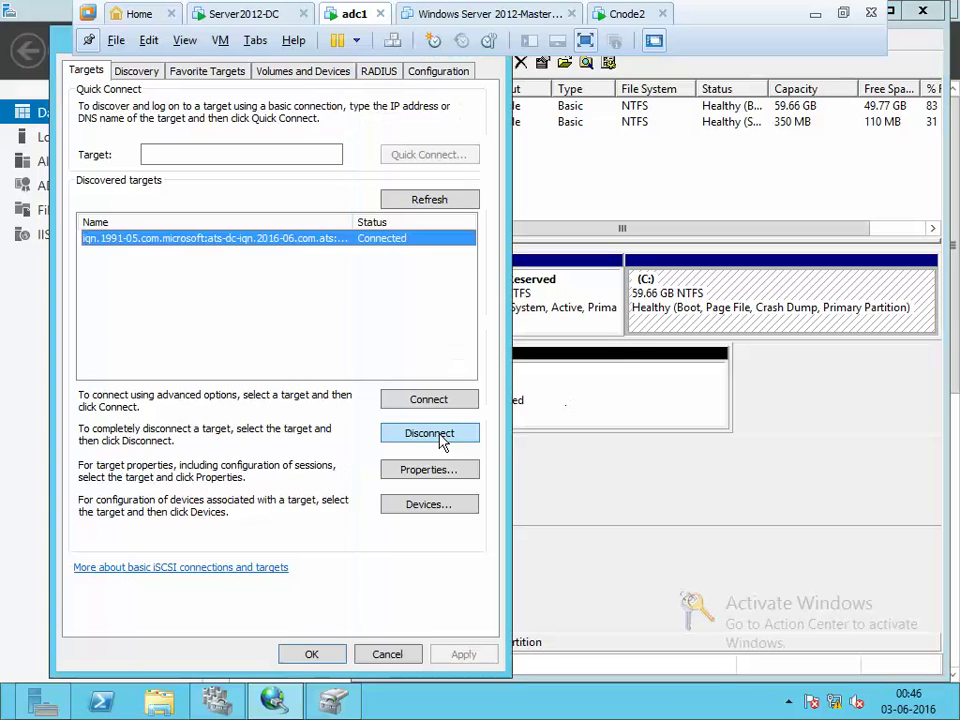
left_click(440, 435)
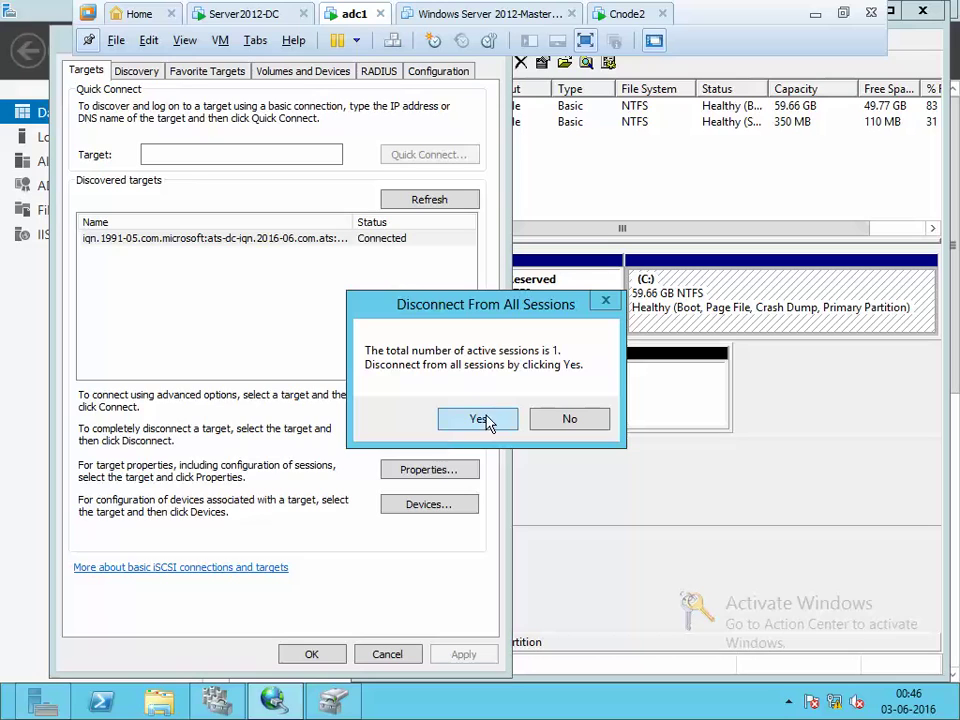
Confirm the disconnect, then reconnect to the ats-dc target so Disk 1 returns
left_click(485, 420)
left_click(745, 485)
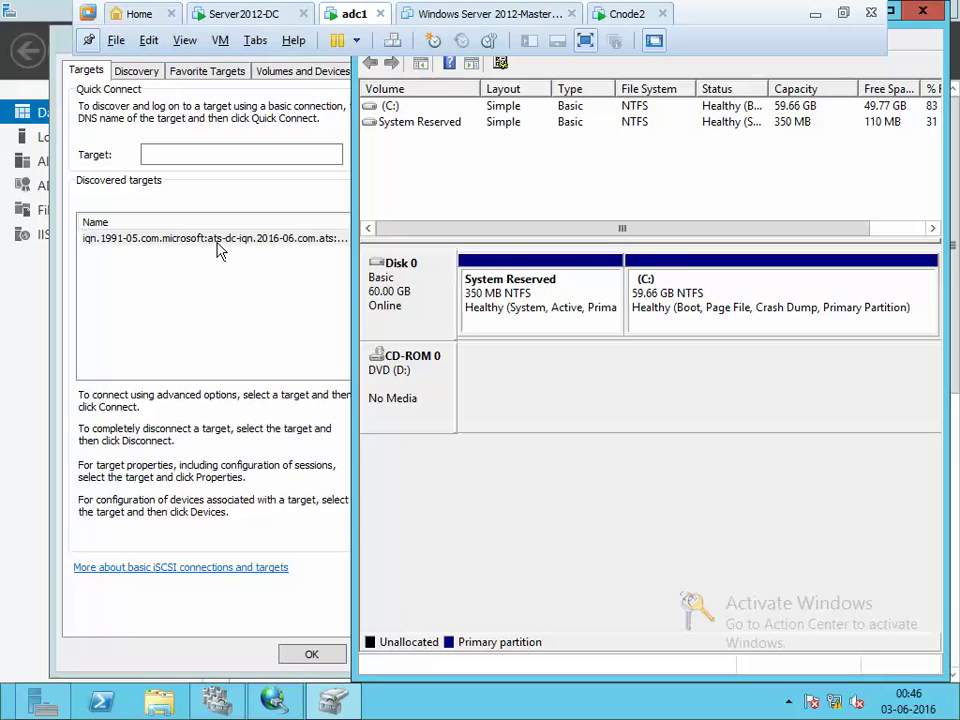
left_click(220, 250)
left_click(680, 485)
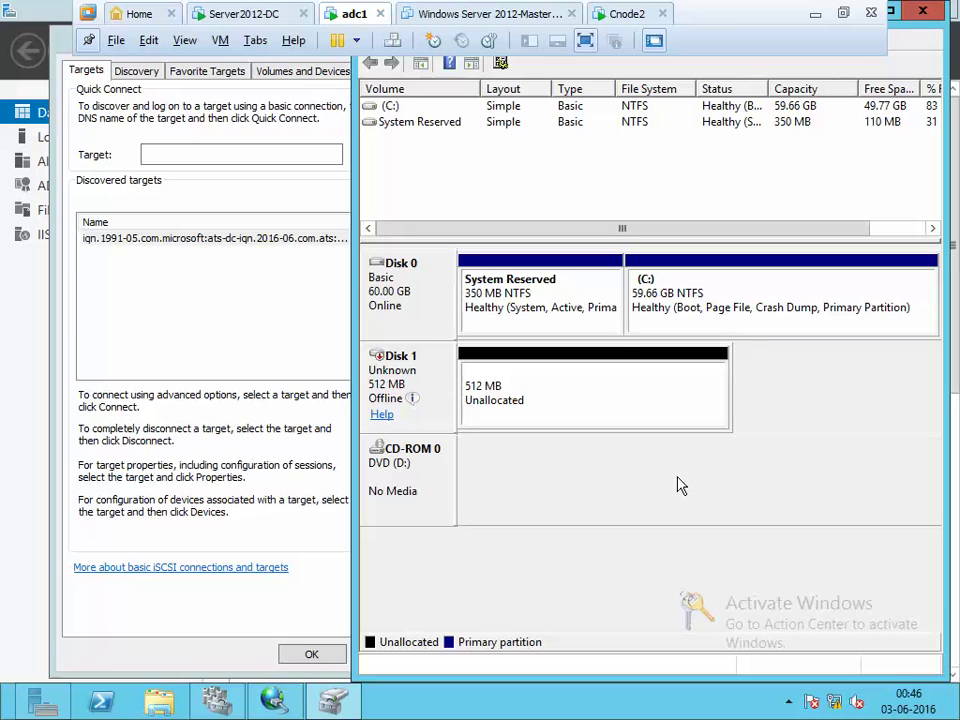
Close iSCSI Initiator and switch to the Cnode2 virtual machine
left_click(332, 578)
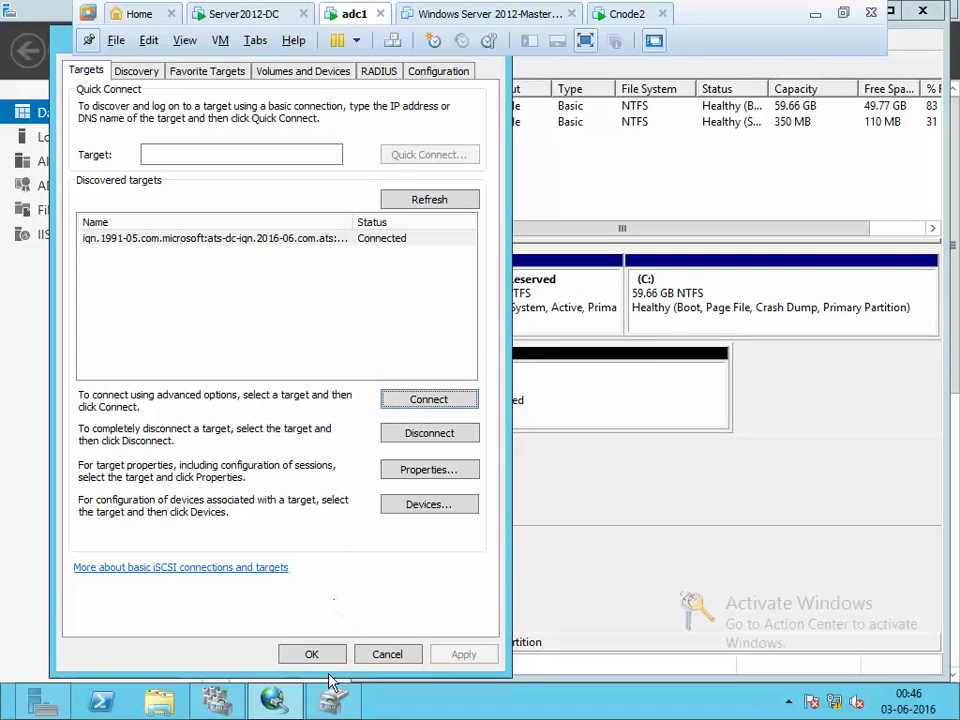
left_click(331, 656)
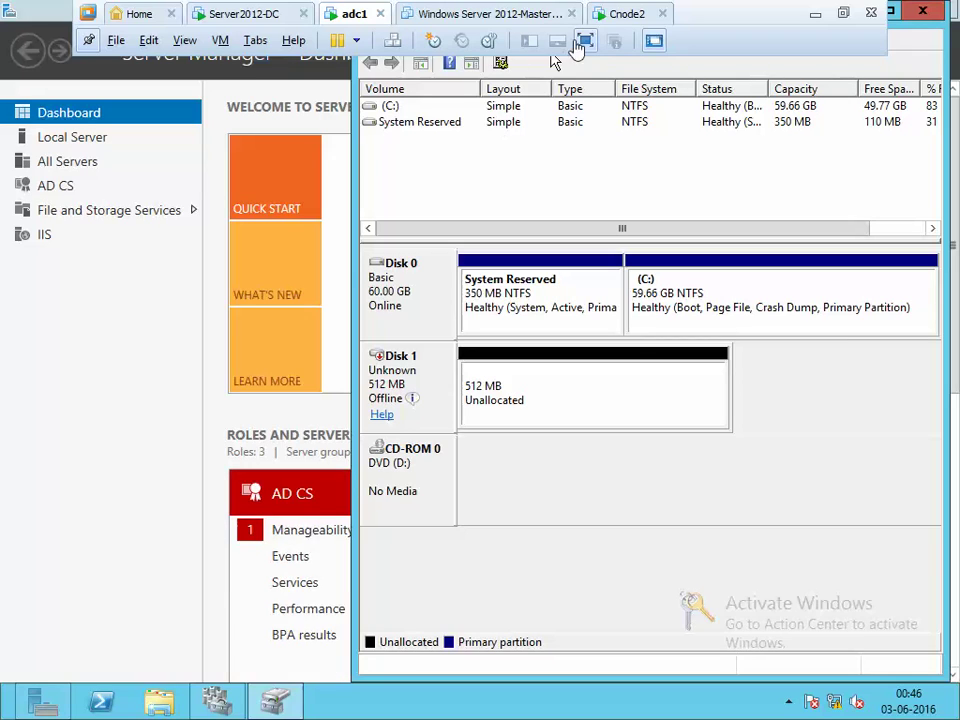
left_click(626, 14)
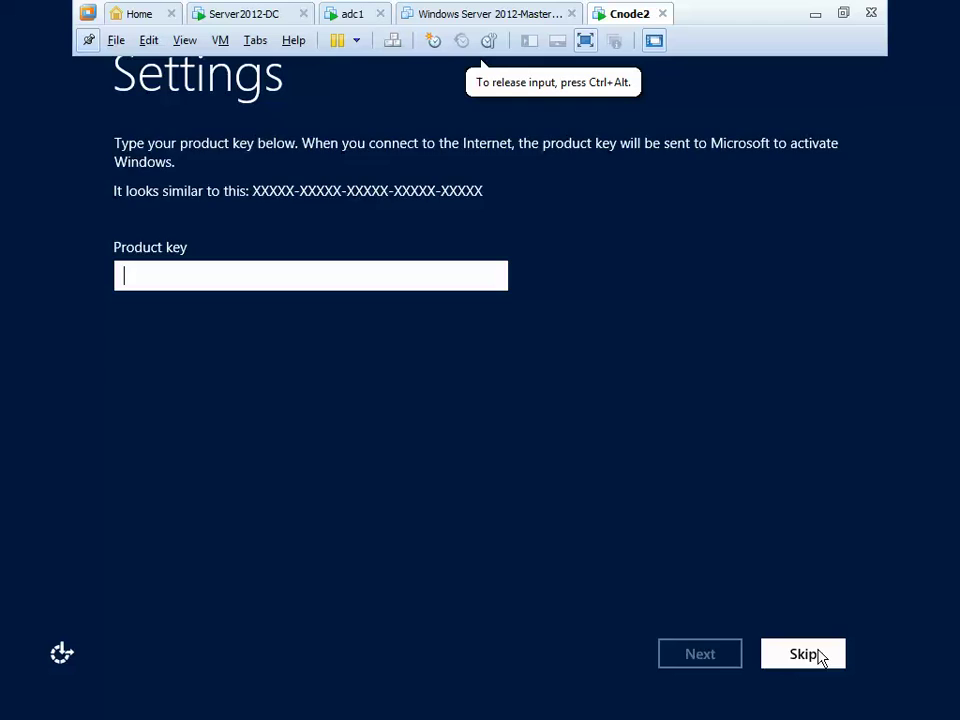
Skip the product key and accept the Windows Server 2012 license terms
left_click(817, 655)
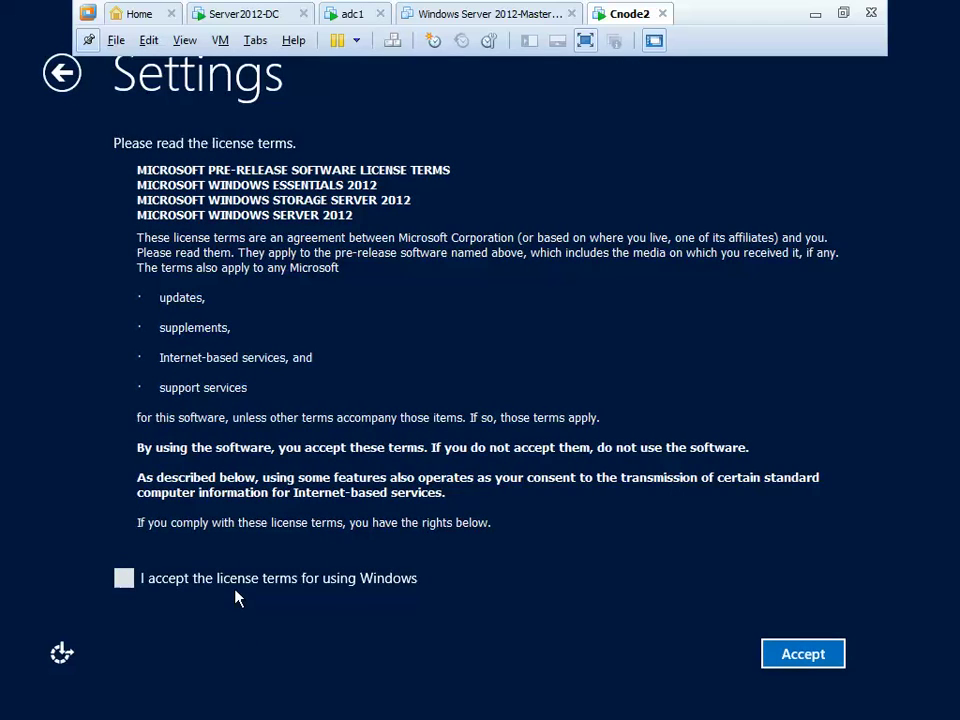
left_click(237, 586)
left_click(795, 655)
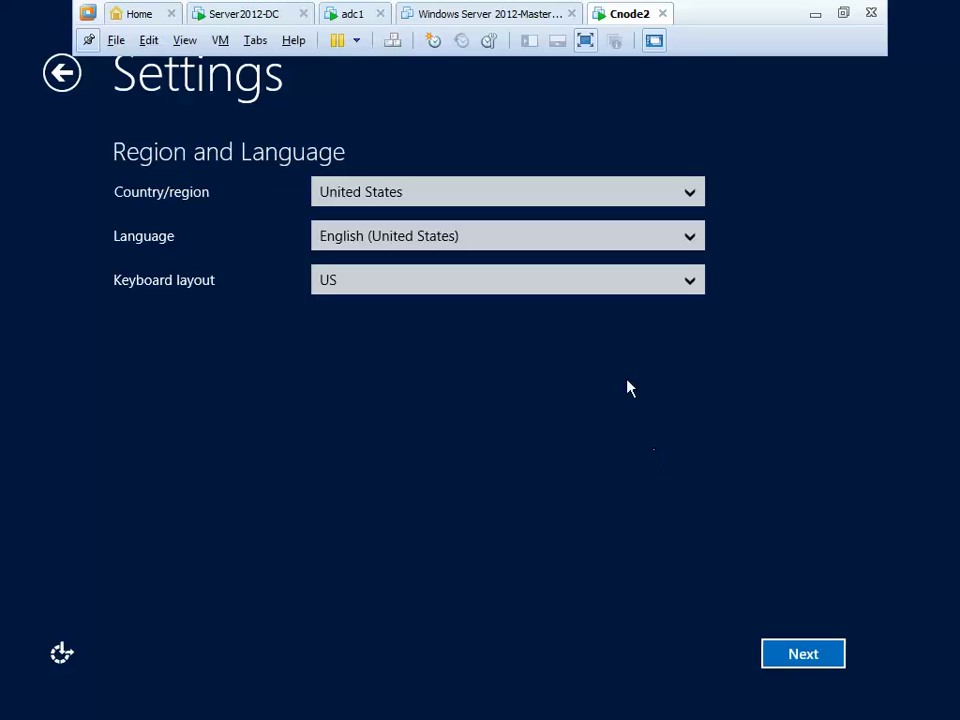
Review region settings, switch the VM to exclusive mode, and enter and confirm the Administrator password
left_click(570, 192)
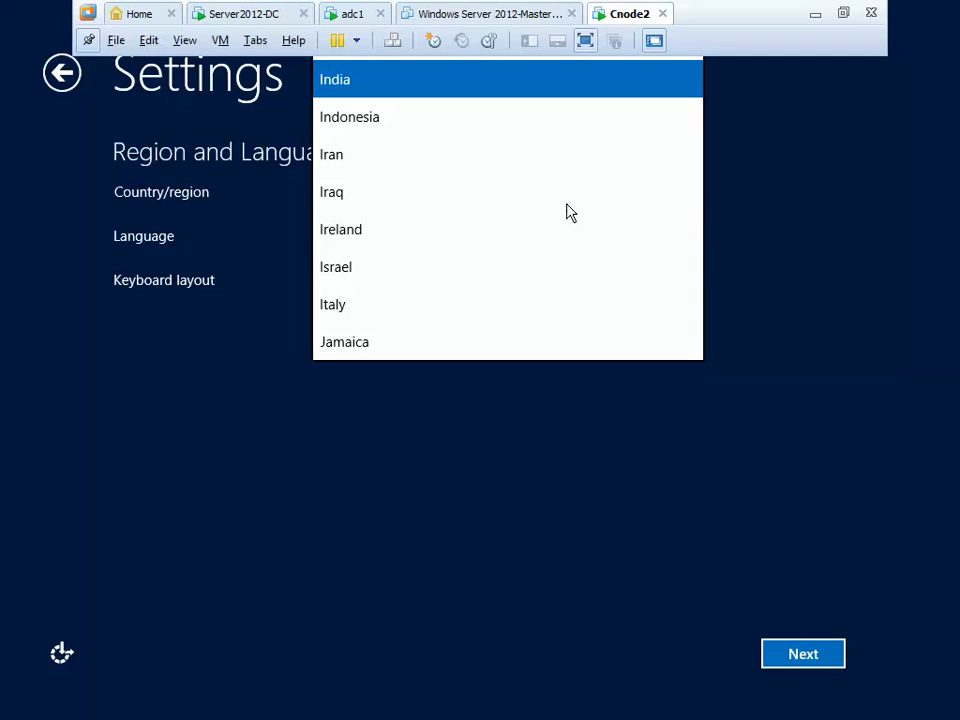
left_click(176, 50)
left_click(195, 86)
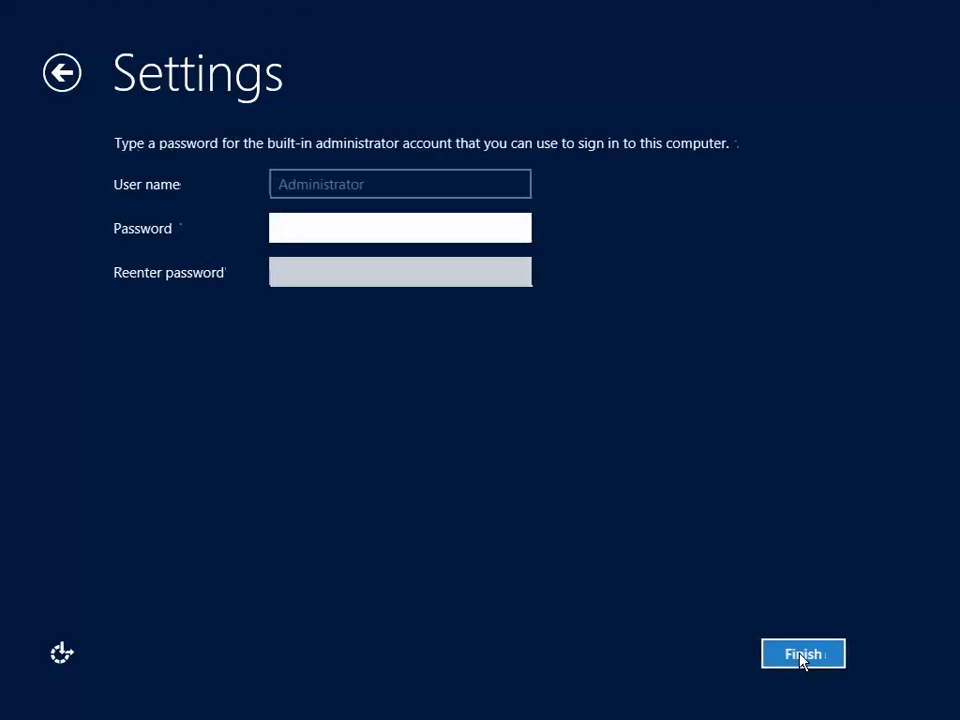
type("••••")
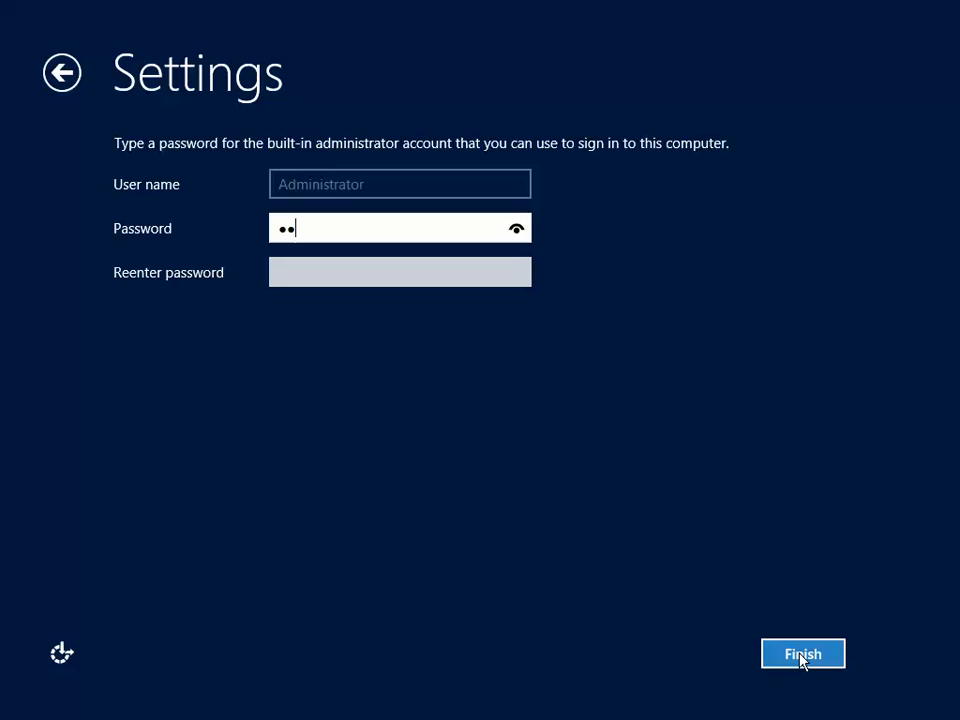
type("••••")
key("Tab")
type("••")
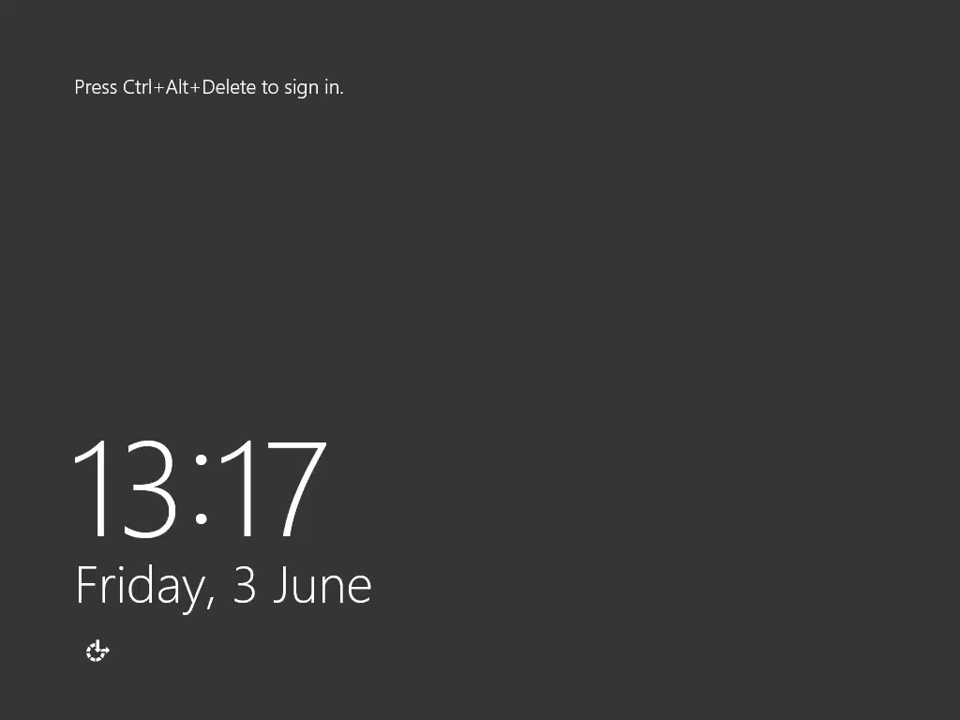
Sign in to Cnode2 as Administrator with Ctrl+Alt+Delete and the password
key("ctrl+alt+Delete")
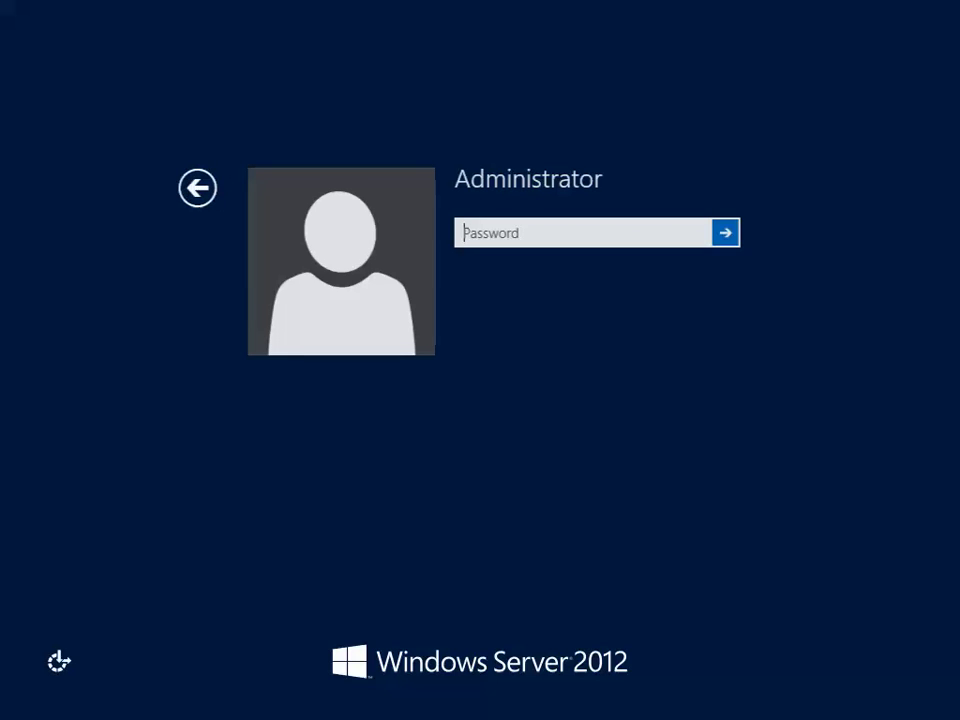
type("********")
key("Return")
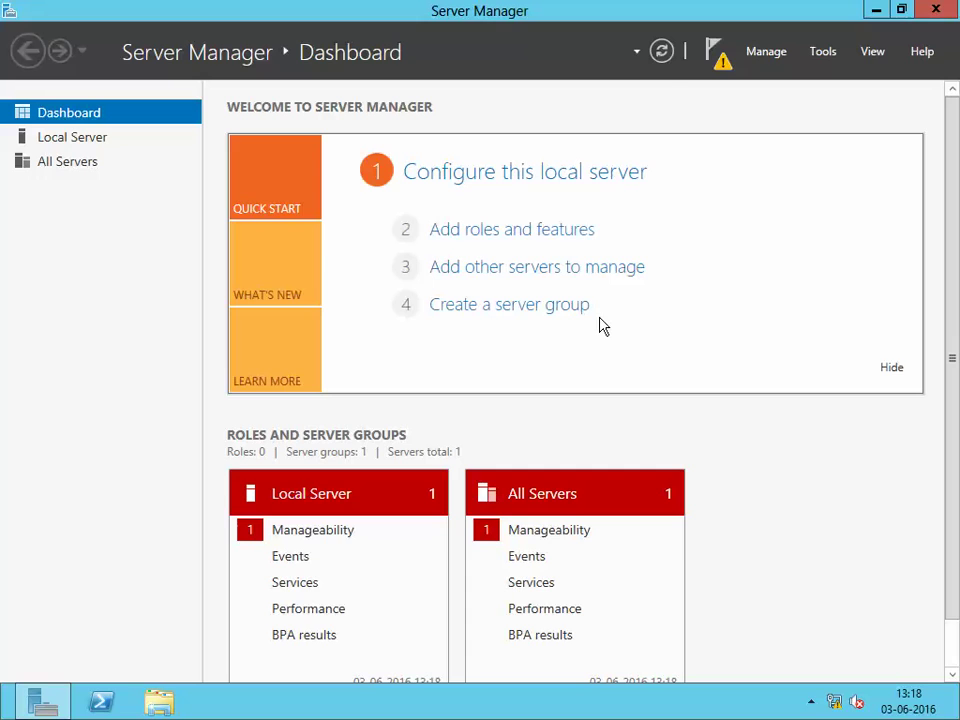
Launch iSCSI Initiator from Tools, let the iSCSI service start automatically, and close Server Manager
left_click(823, 52)
left_click(729, 208)
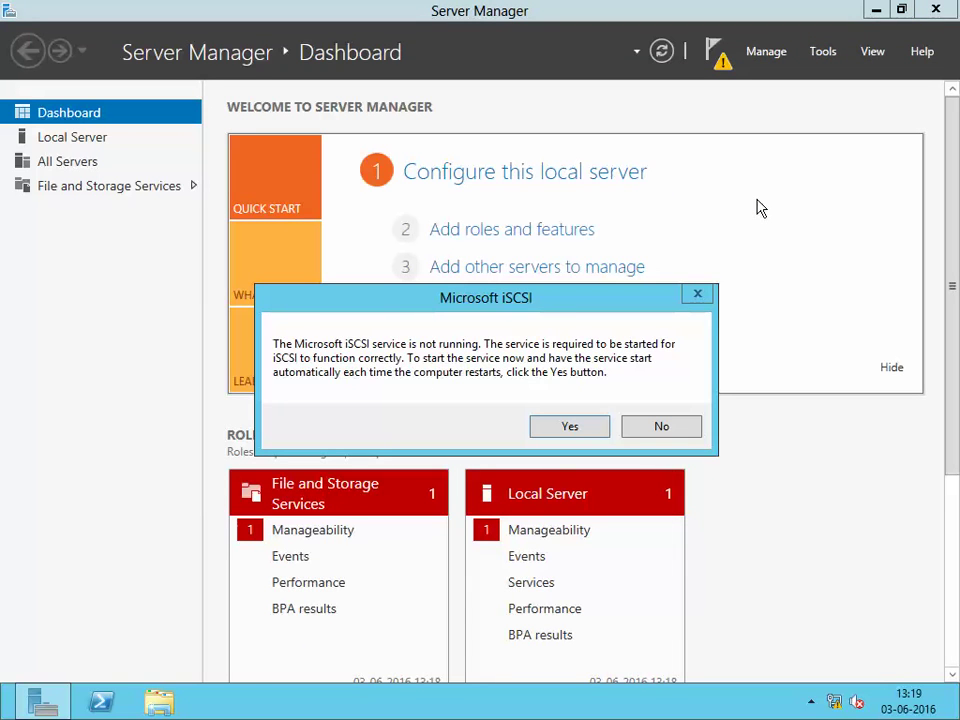
left_click(569, 426)
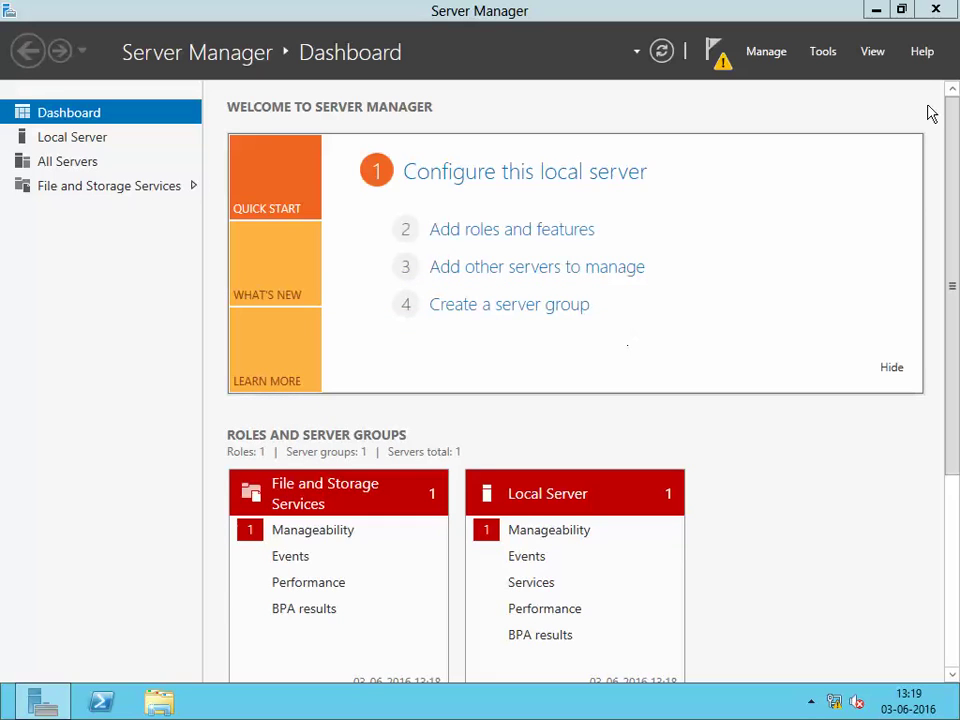
left_click(936, 9)
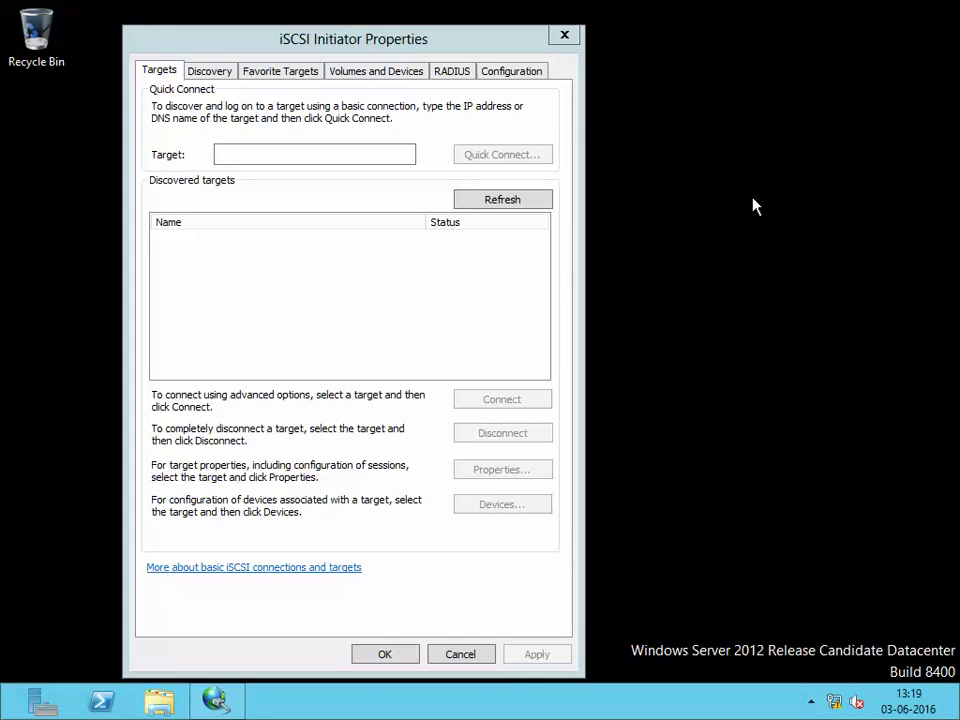
Quick Connect to ats-dc.ats.com, which fails with Service Unavailable, and dismiss the results
left_click(517, 78)
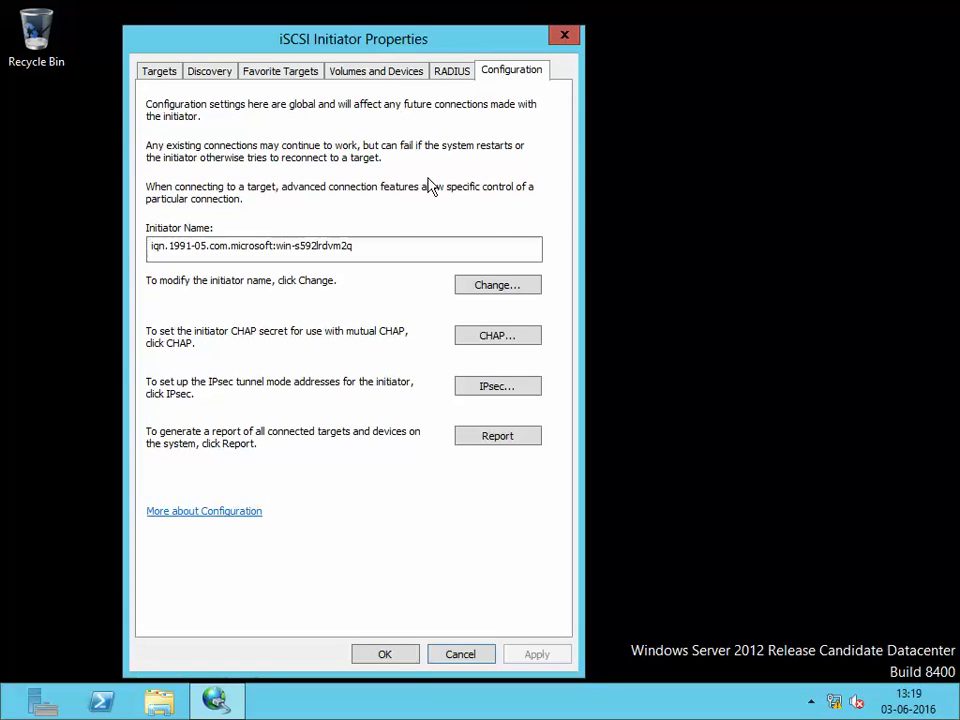
left_click(158, 70)
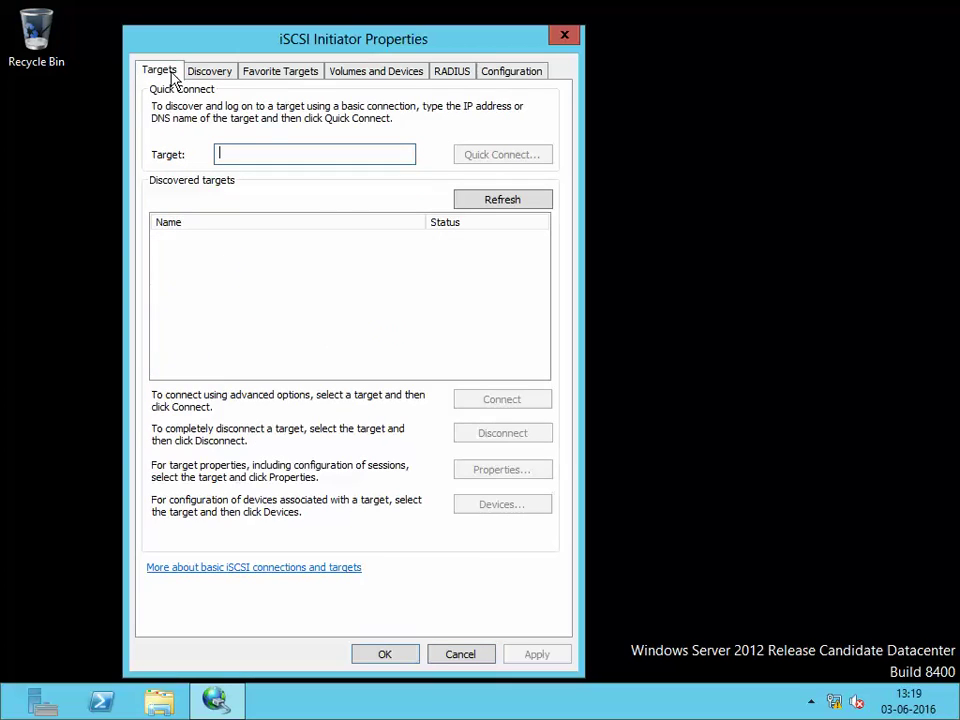
left_click(281, 153)
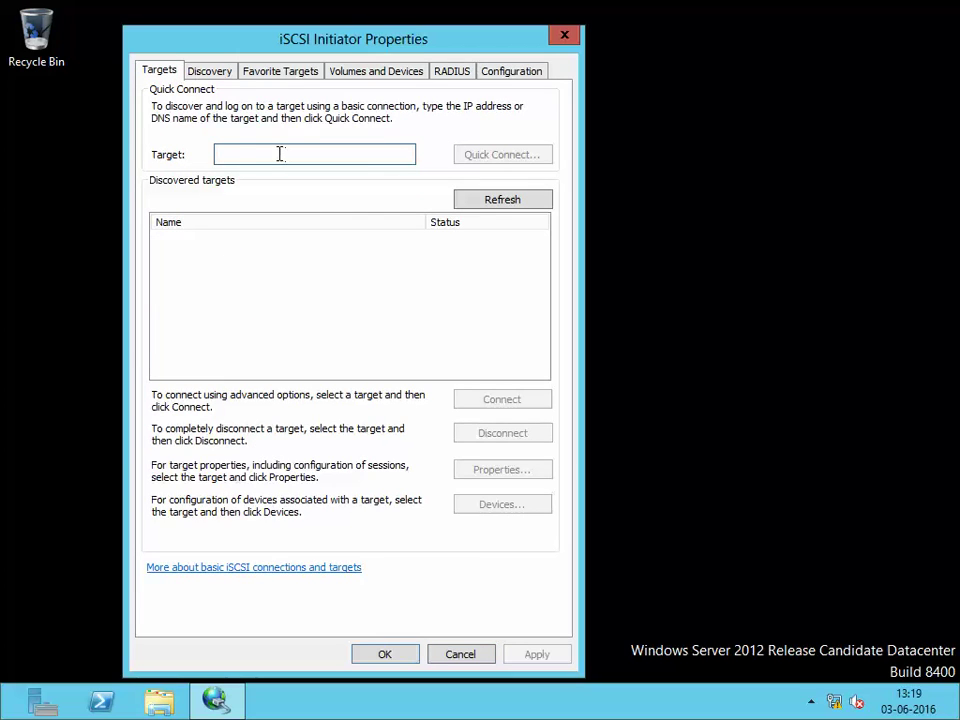
type("ats-")
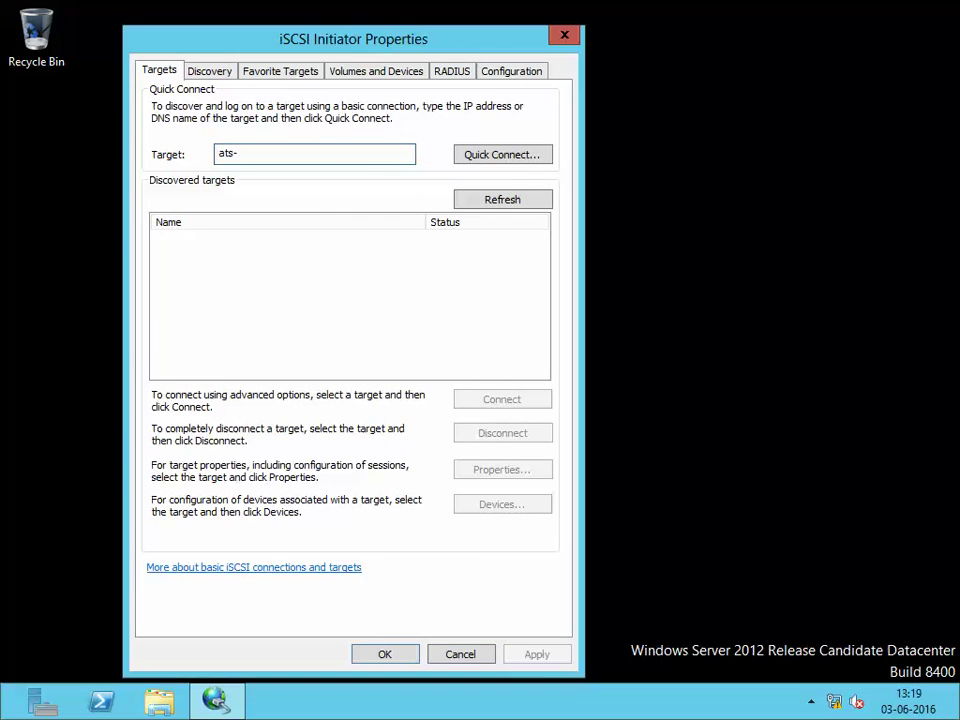
type("dc.ats.com")
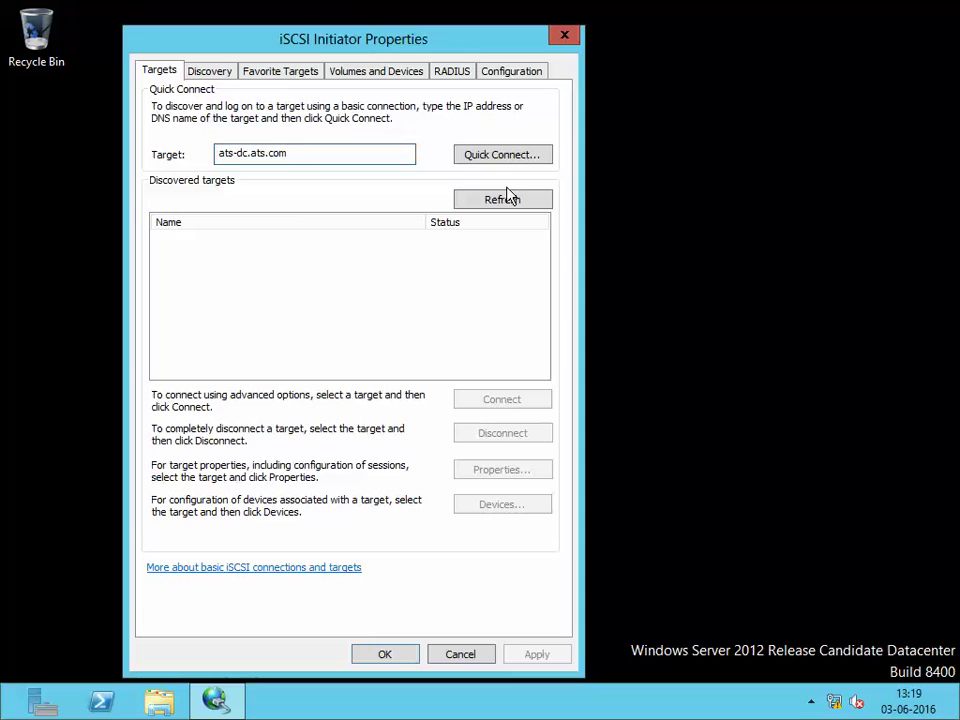
left_click(524, 155)
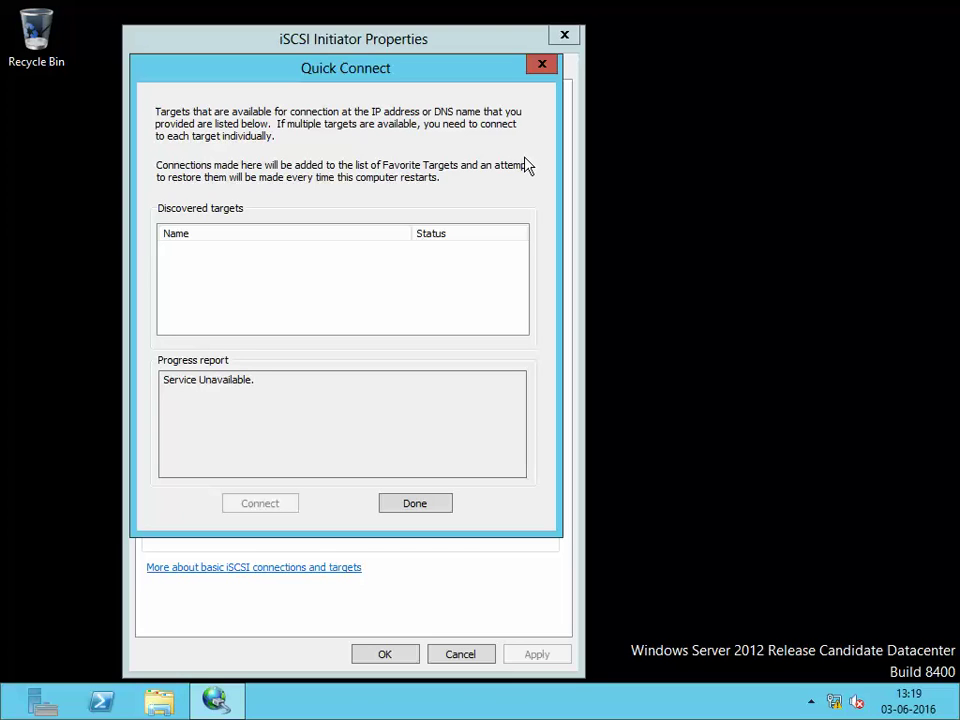
left_click(433, 506)
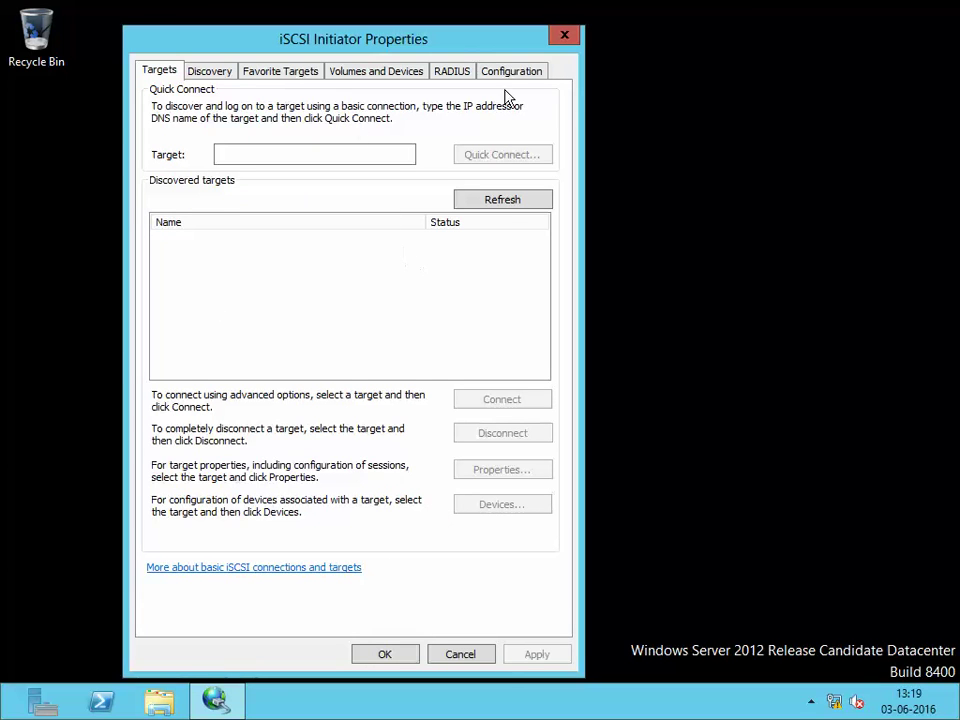
Change the initiator name to iqn.2016-06.cnode1.ats.com on the Configuration tab
left_click(510, 76)
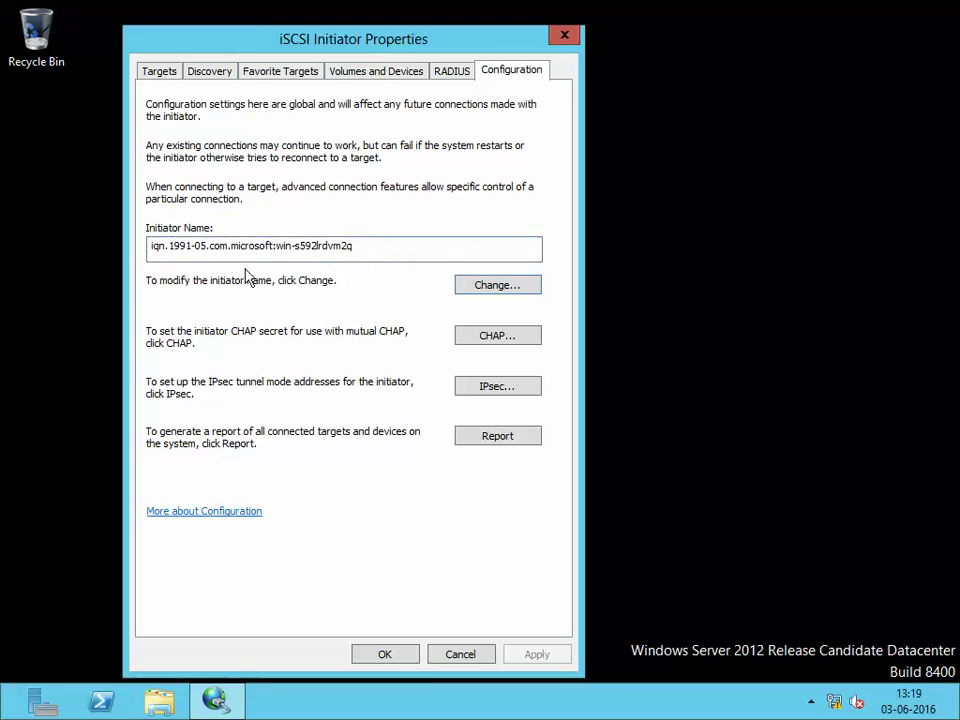
left_click(373, 249)
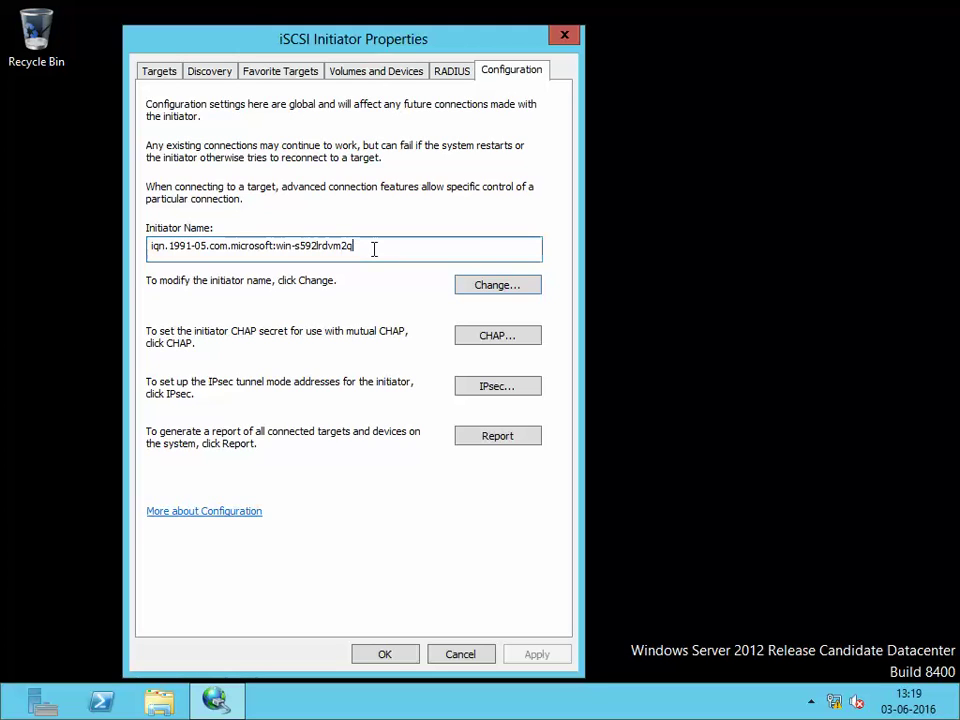
double_click(373, 249)
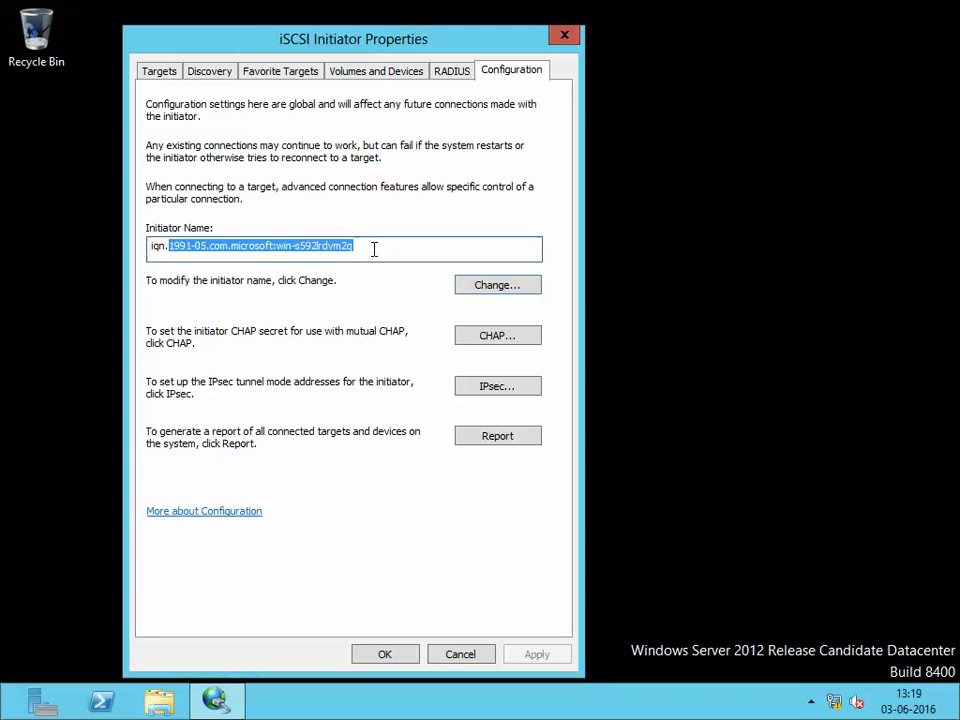
left_click(500, 287)
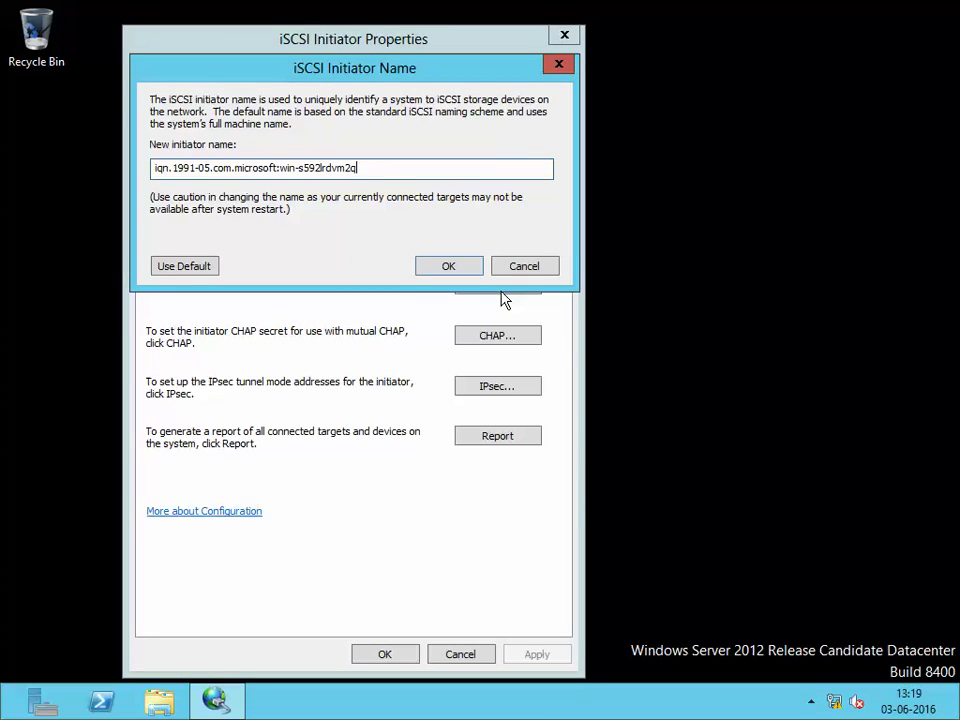
key("BackSpace")
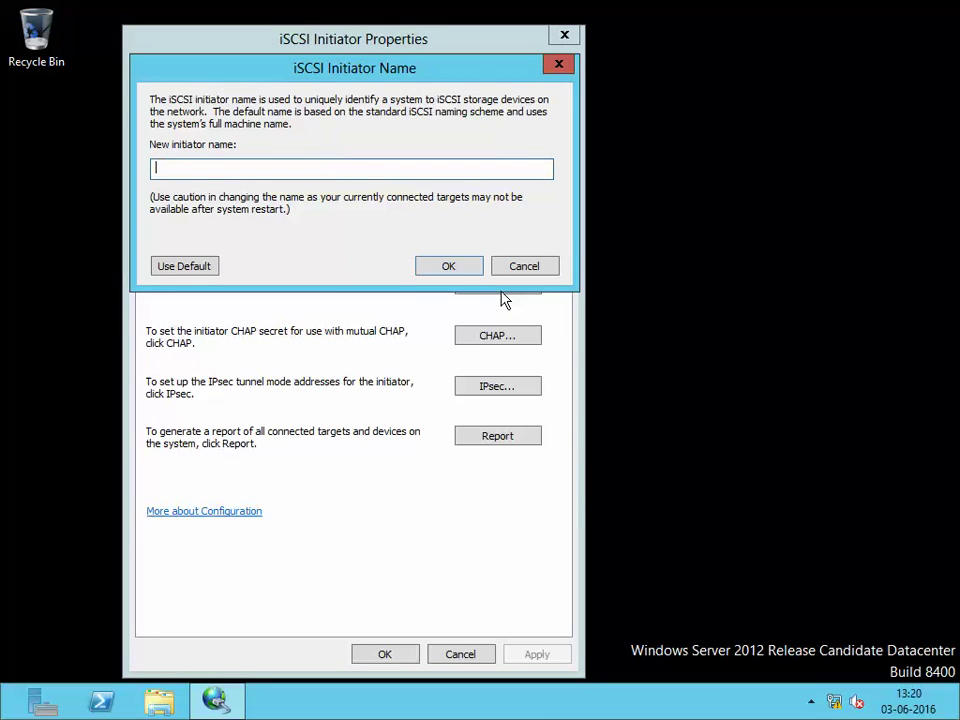
type("iqn.2016-06.")
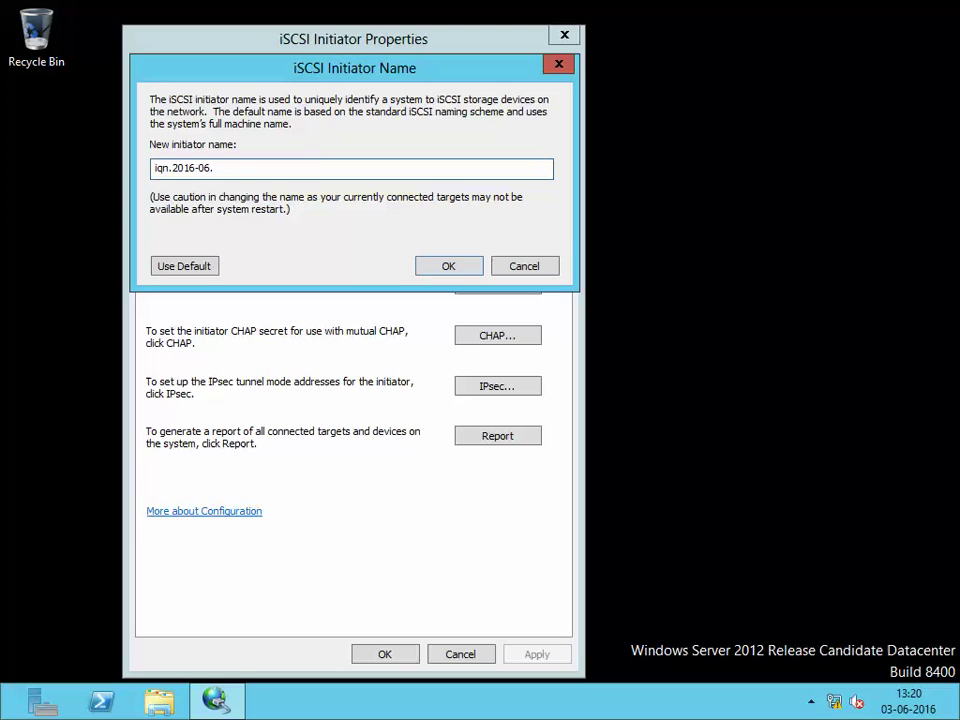
type("cnode1.")
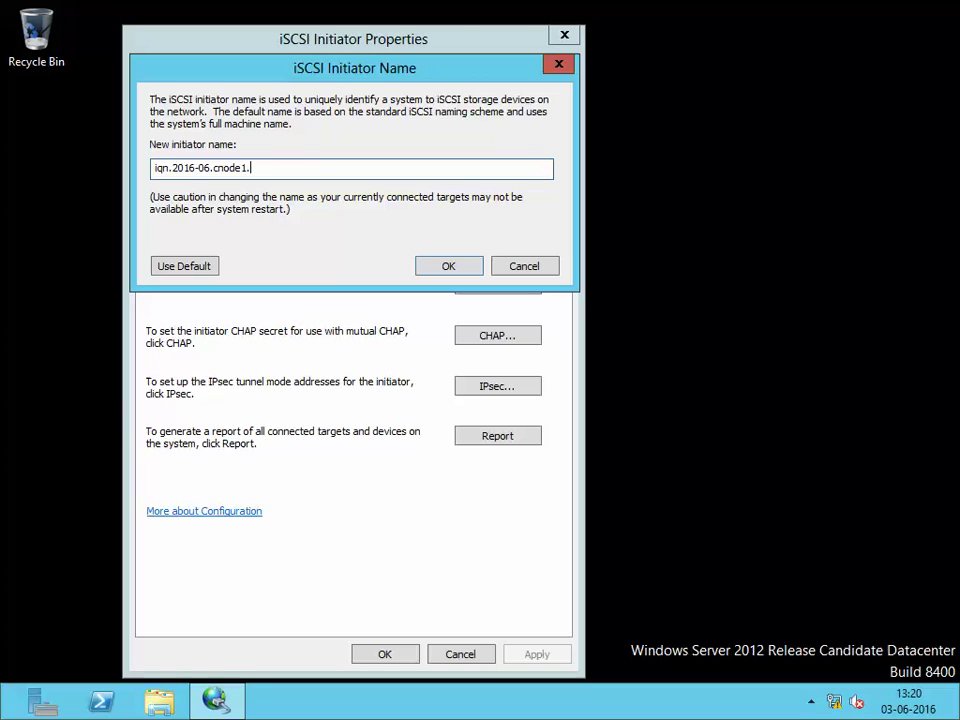
type("ats.com")
left_click(464, 269)
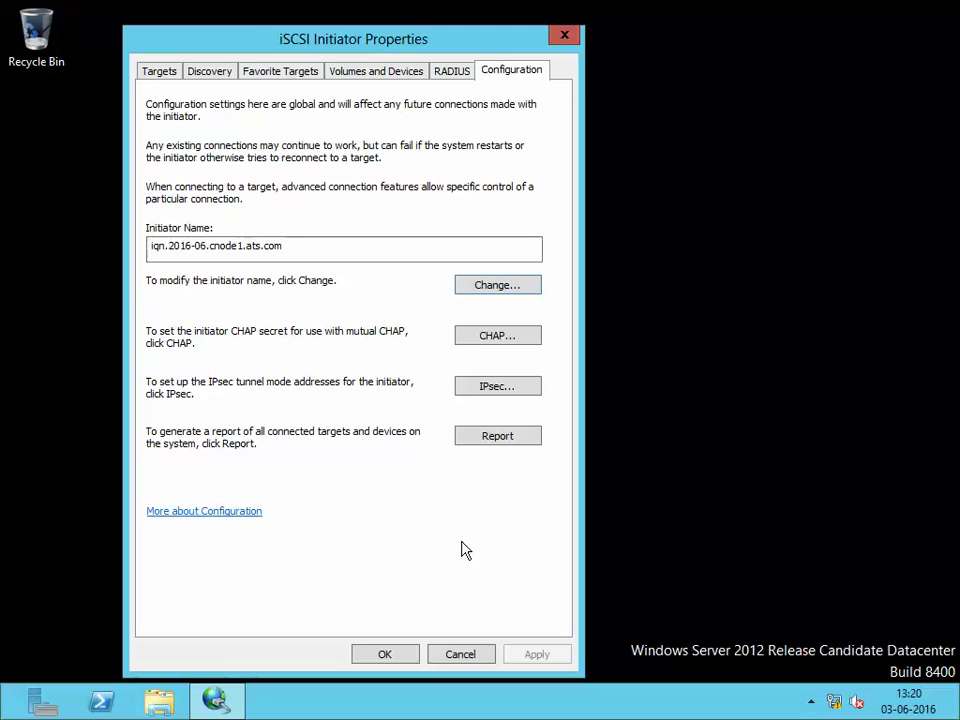
Close iSCSI Initiator properties, start Server Manager, and review the initiator configuration again
left_click(384, 655)
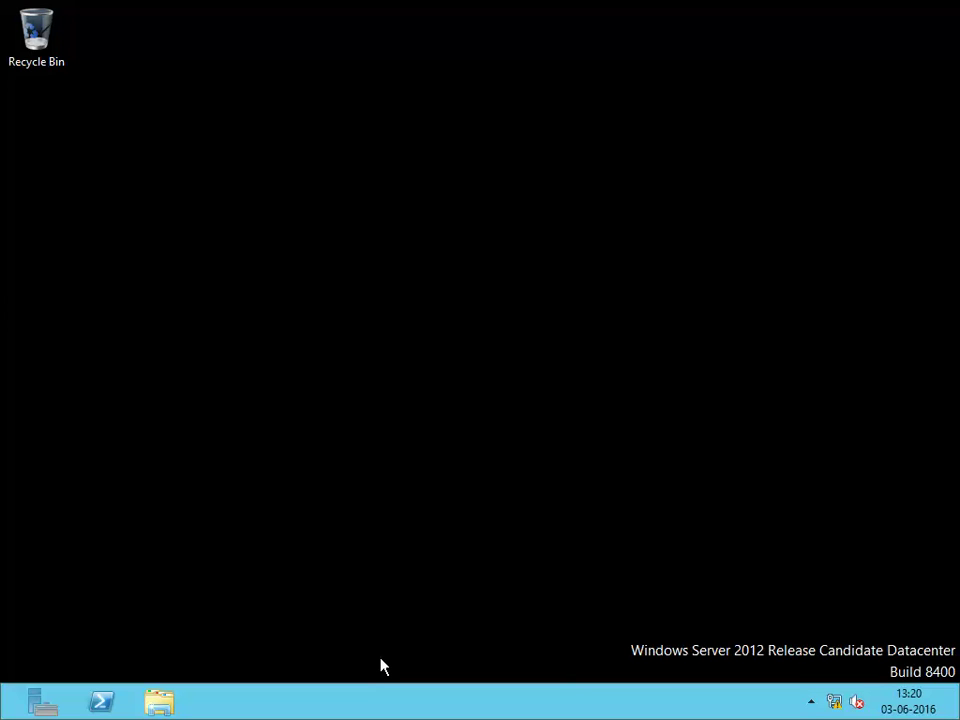
left_click(38, 700)
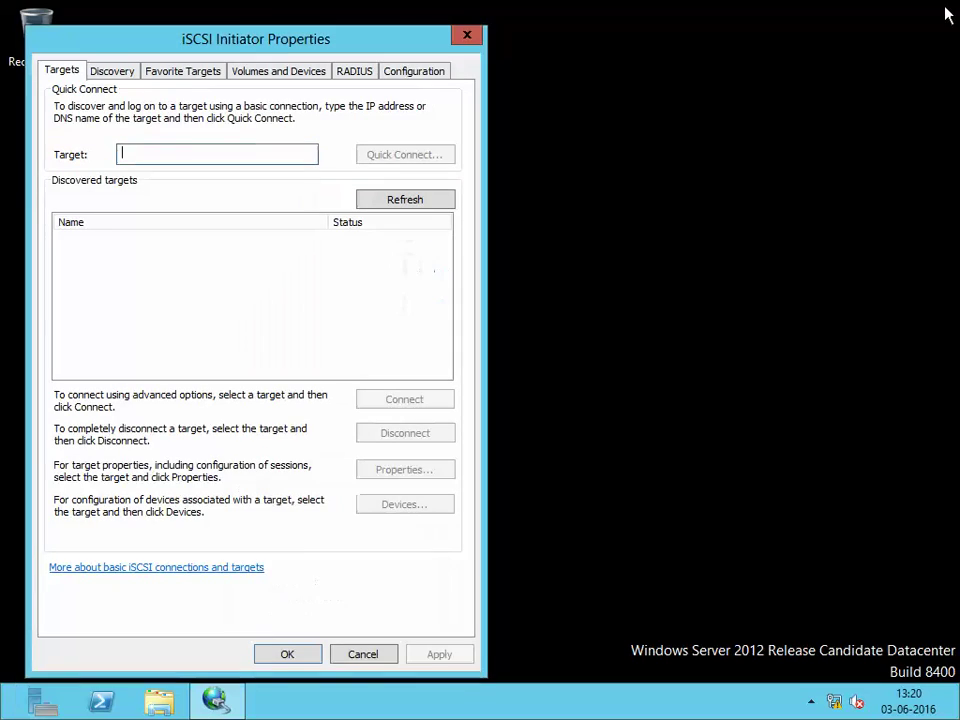
left_click(413, 74)
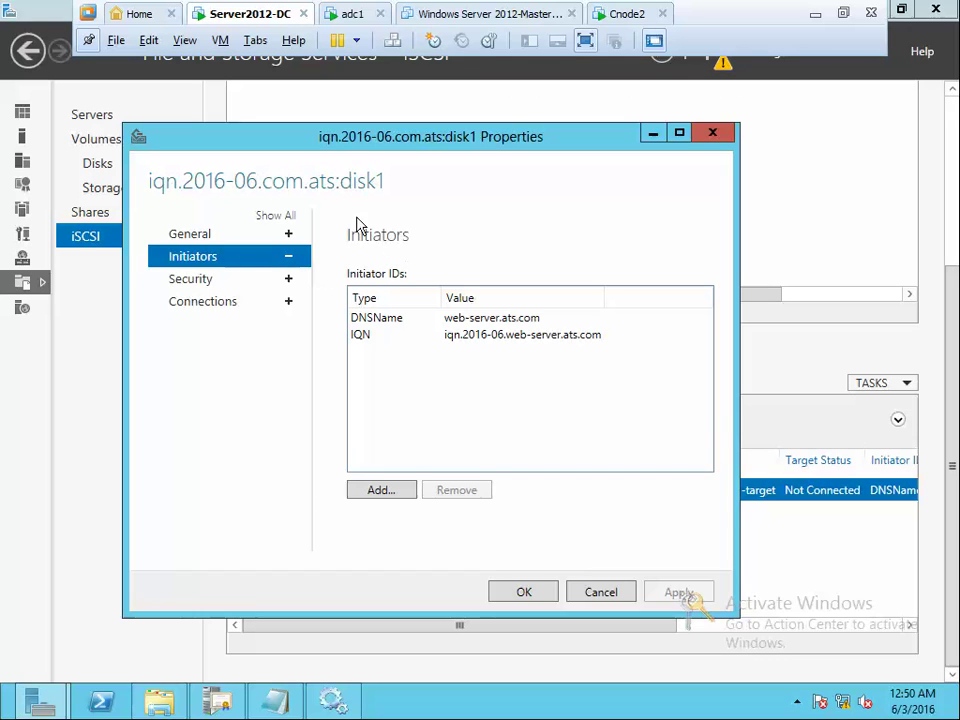
Add IQN iqn.2016-06.cnode1.ats.com as a disk1 target initiator and apply the change
left_click(381, 490)
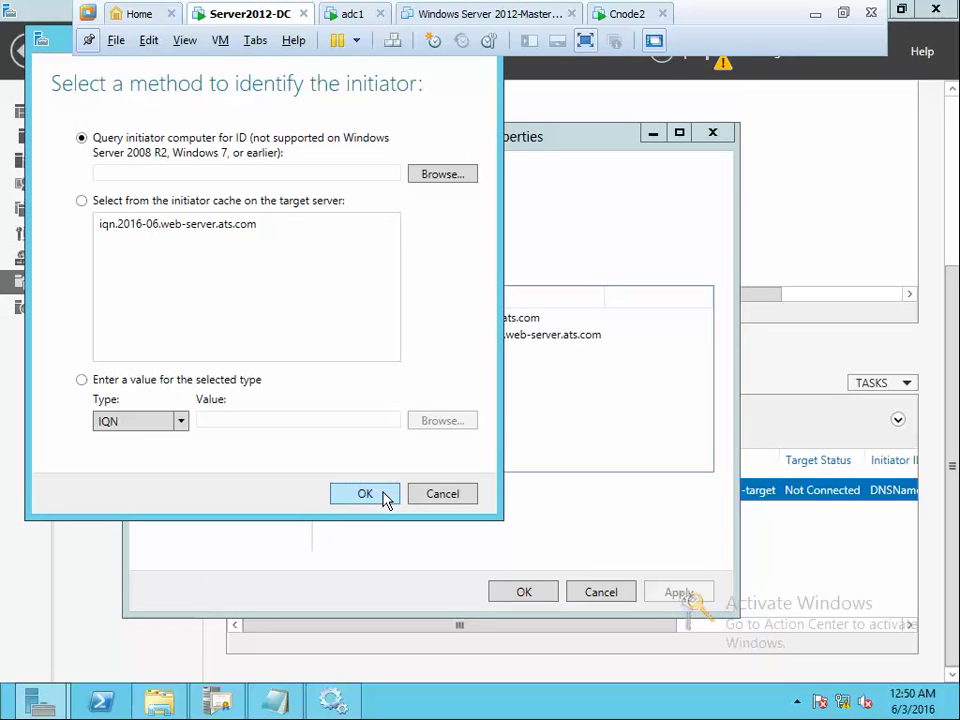
left_click(361, 176)
type("iqn.2016")
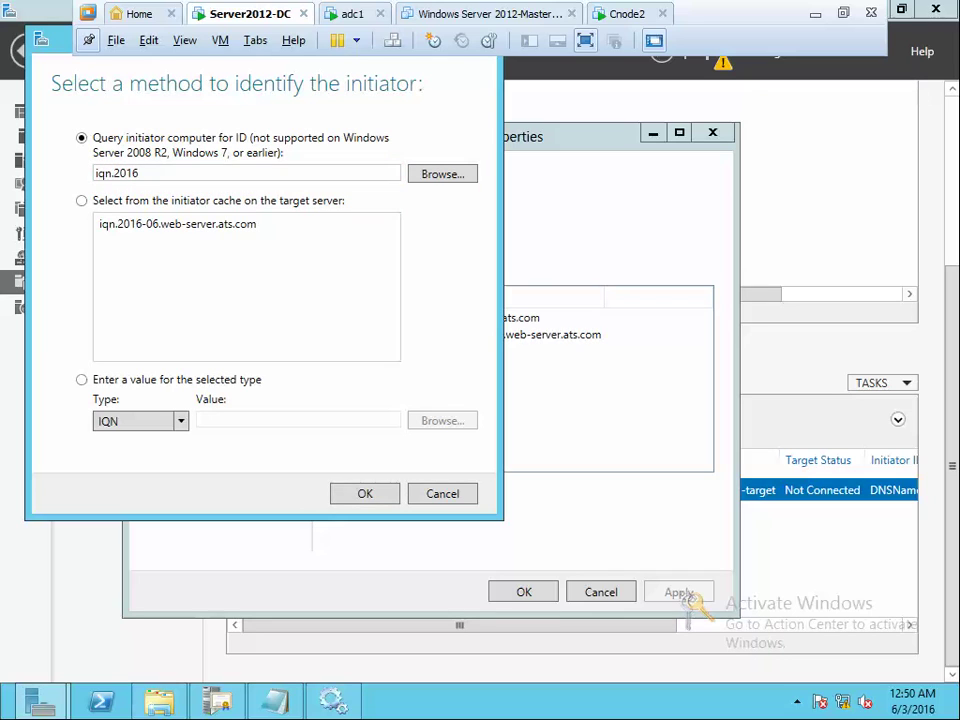
type("-06.cnode1")
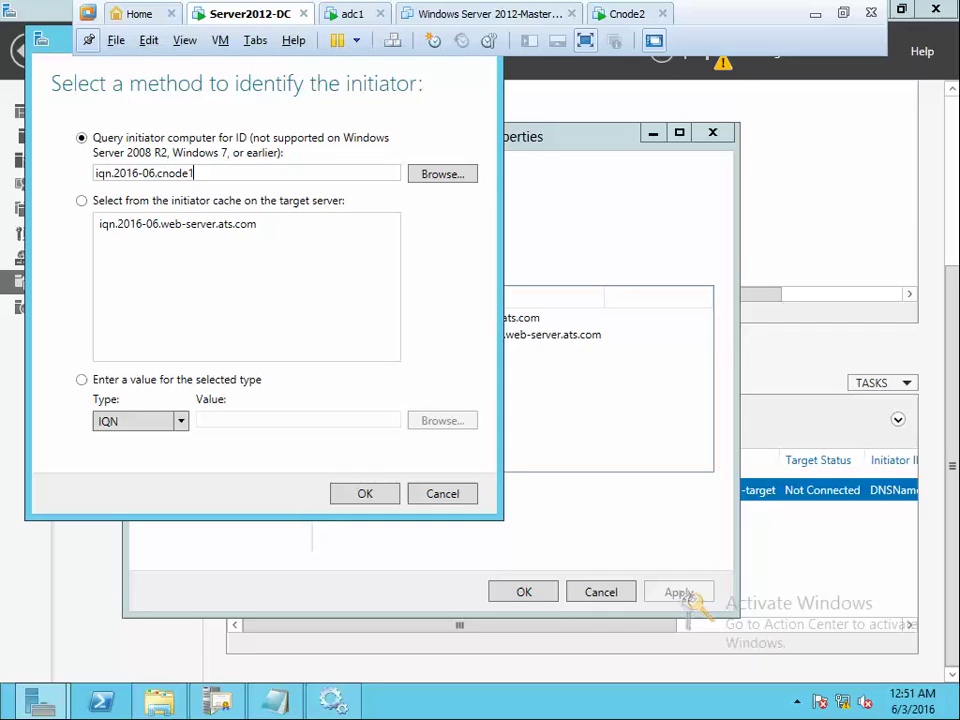
type(".ats.com")
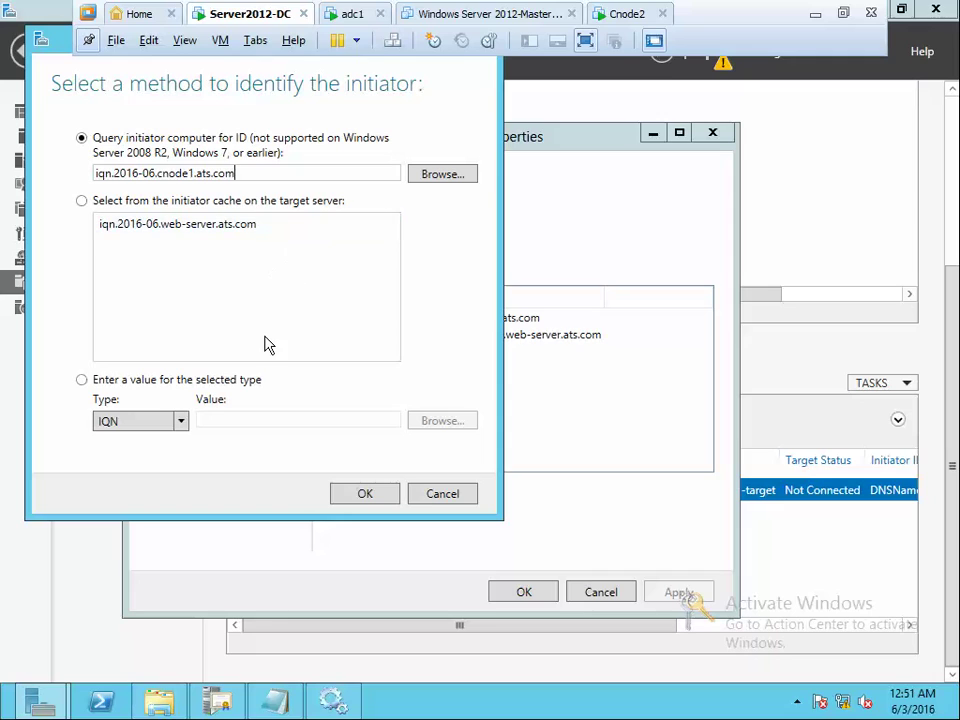
left_click(81, 380)
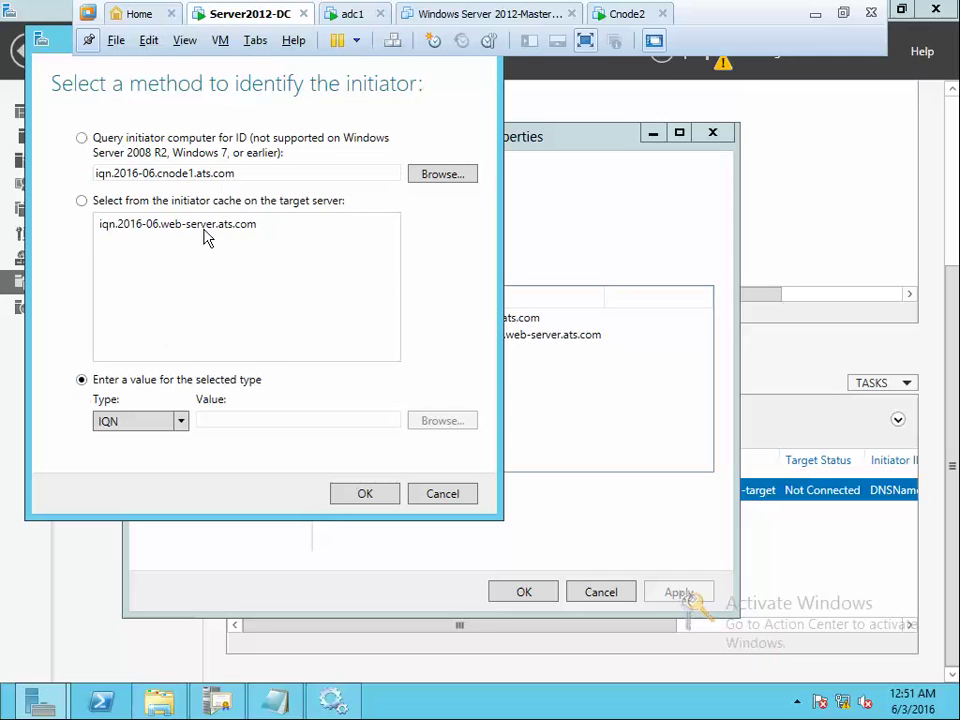
double_click(246, 174)
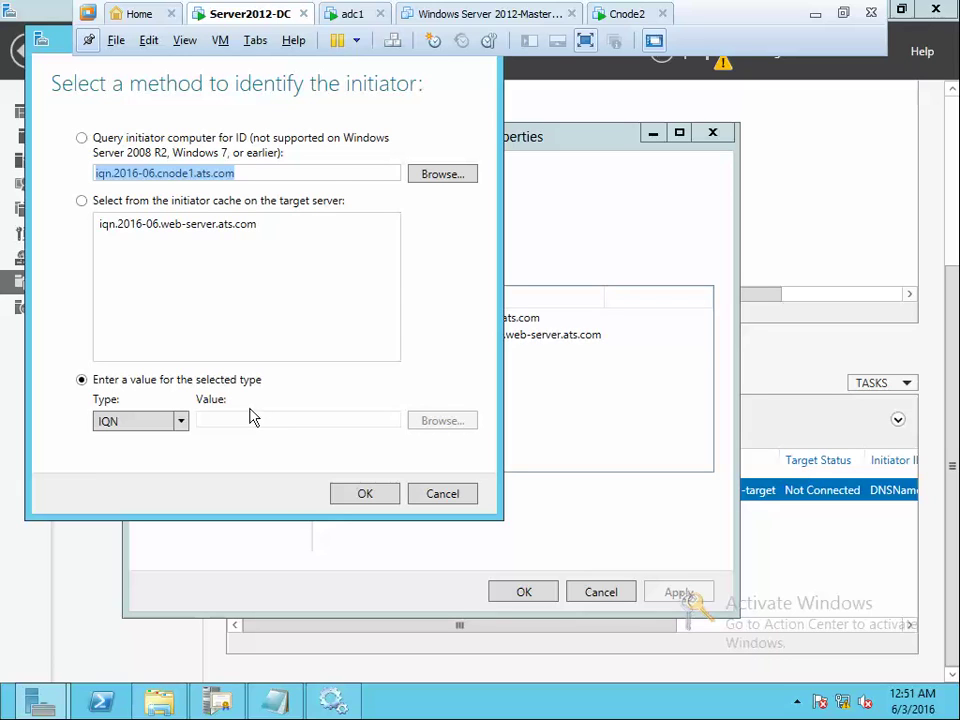
key("Return")
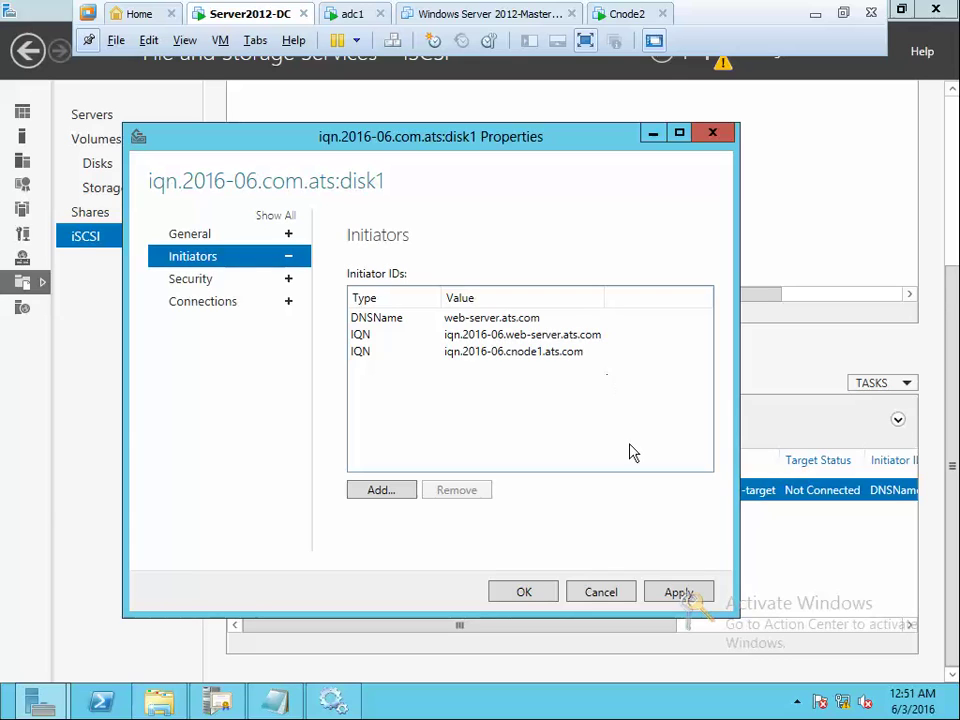
left_click(698, 593)
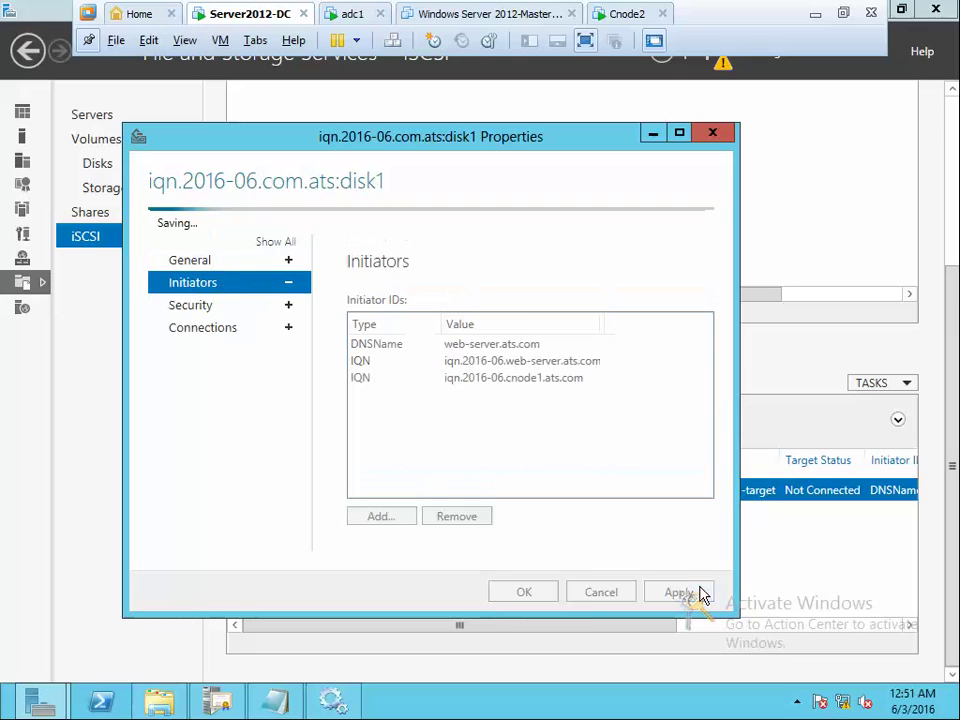
left_click(628, 15)
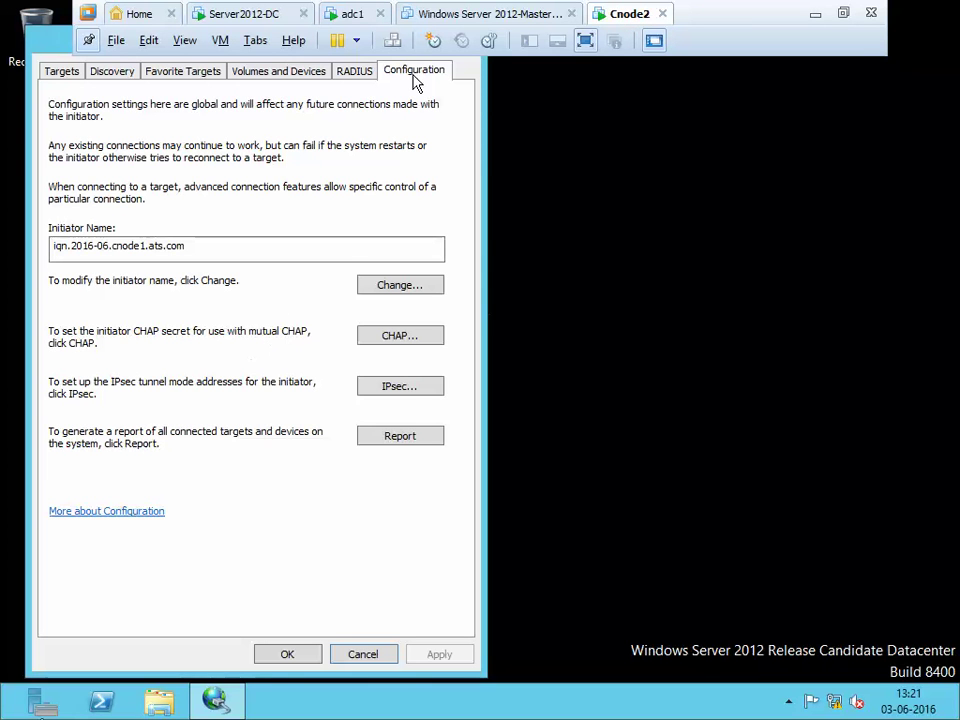
Run the hostname command to check the machine's computer name
key("super+r")
type("ho")
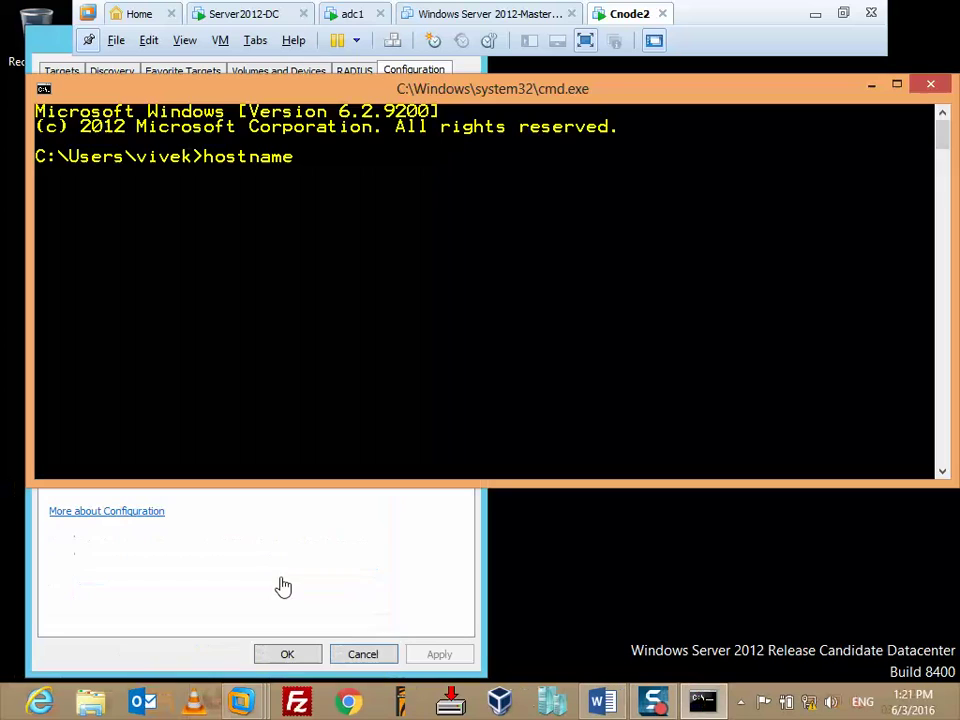
key("Return")
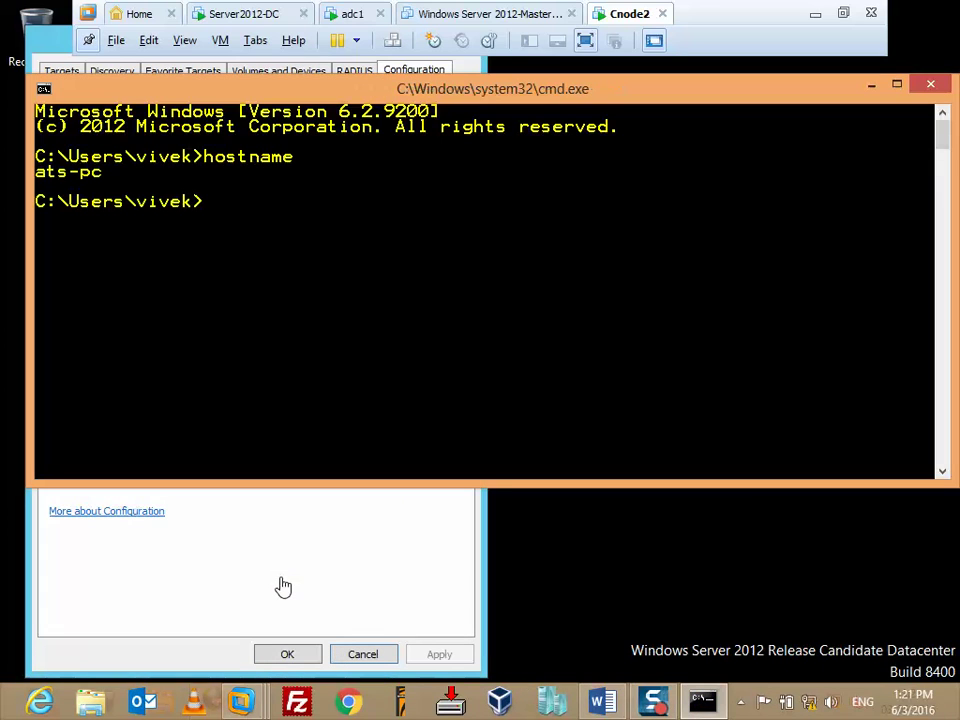
left_click(870, 86)
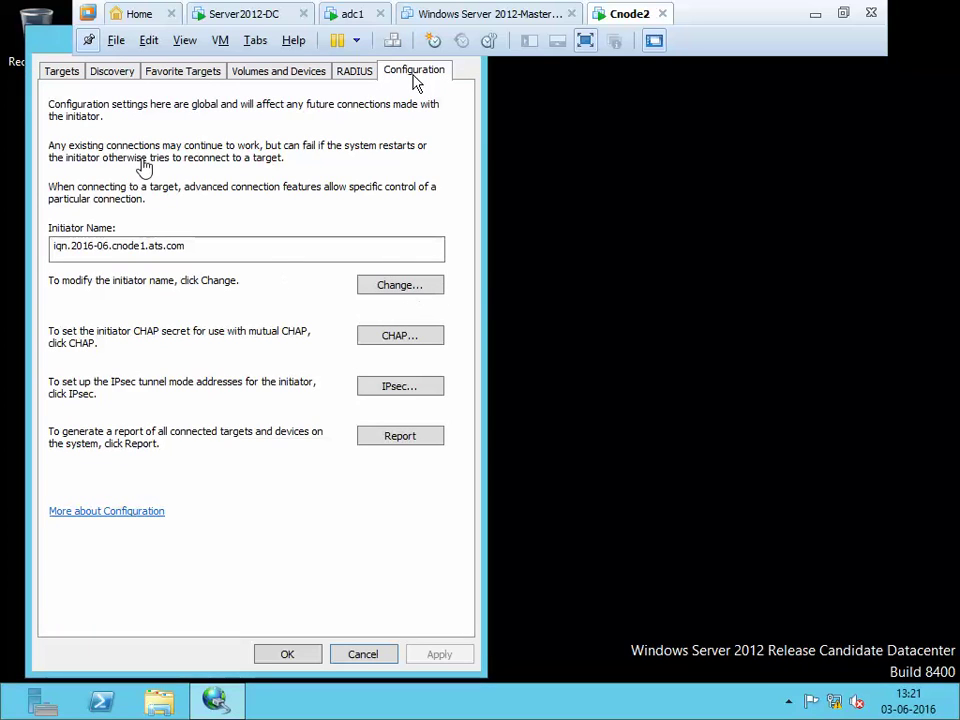
Add ats-dc.ats.com on port 3260 as a discovery target portal, dismissing the error
left_click(133, 74)
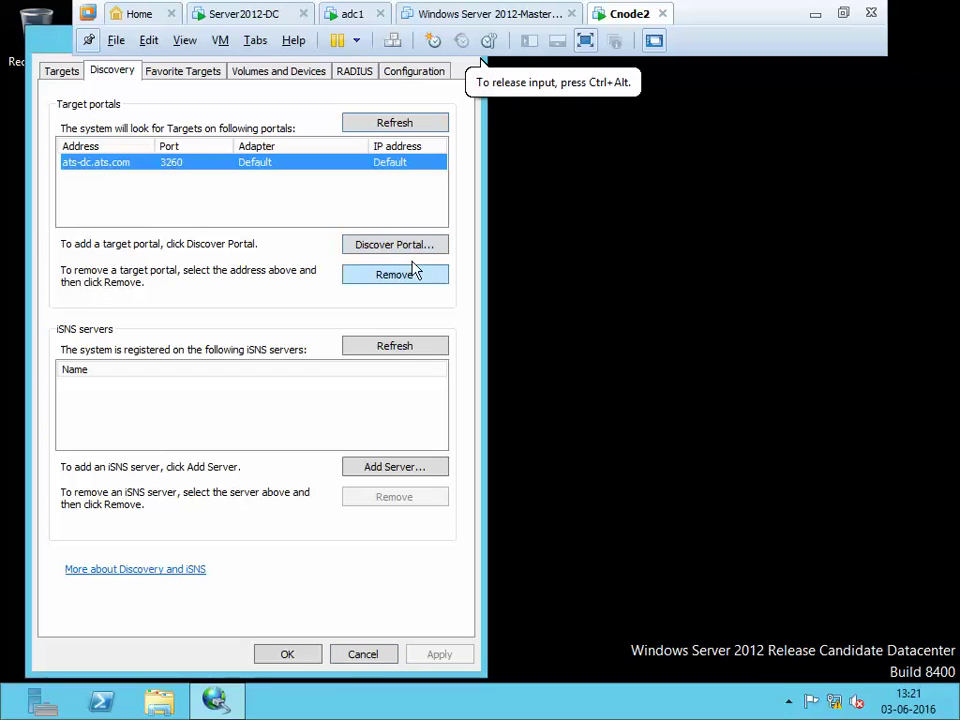
left_click(410, 250)
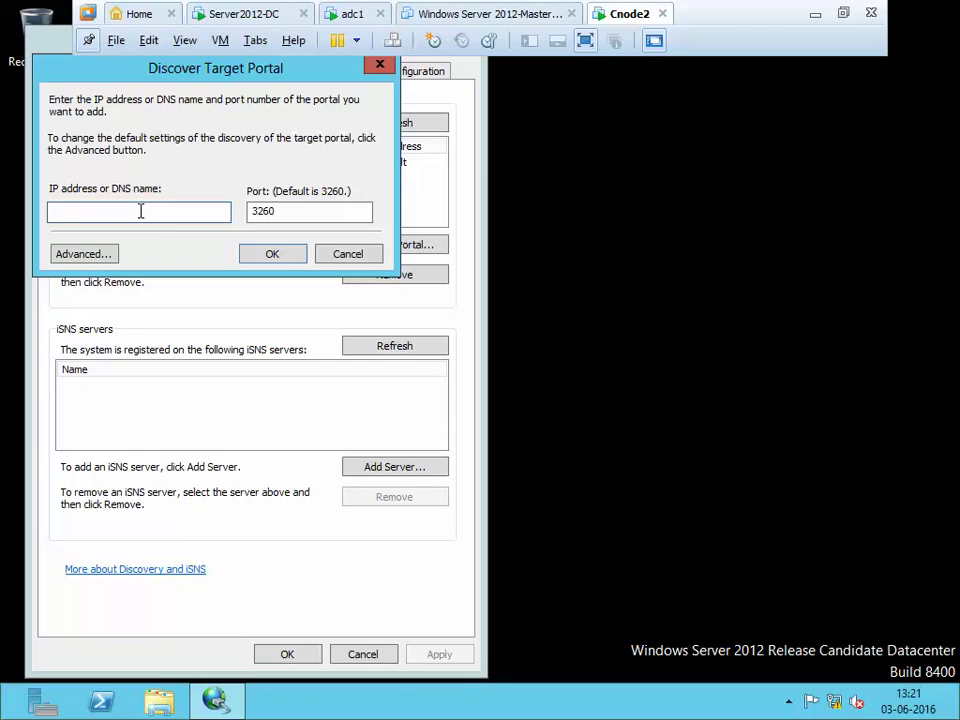
type("ats")
key("BackSpace")
key("BackSpace")
key("BackSpace")
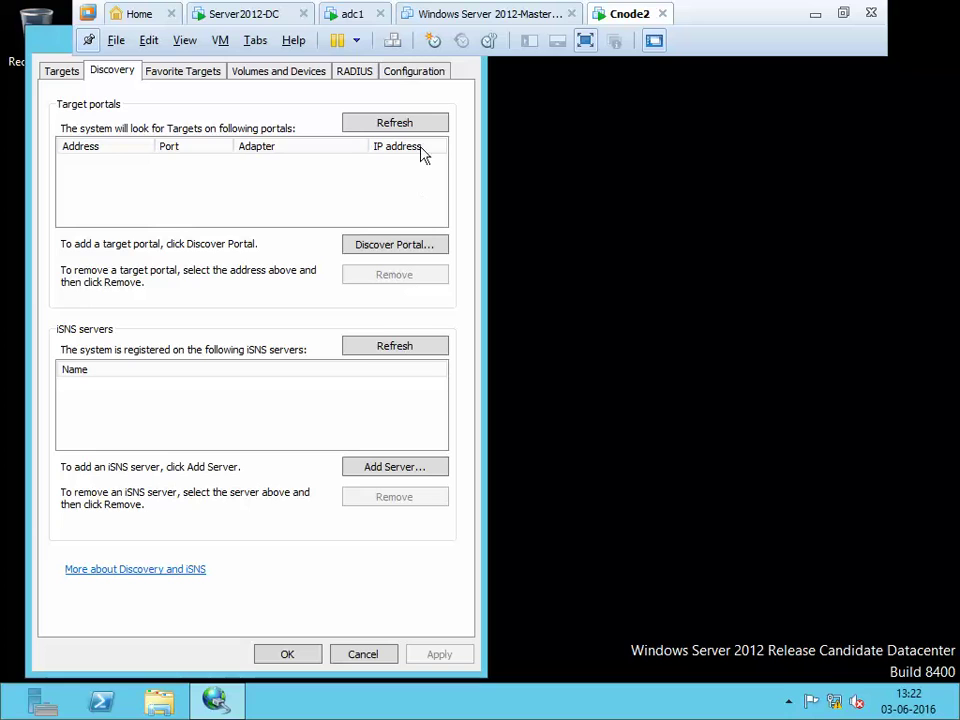
left_click(394, 244)
type("a")
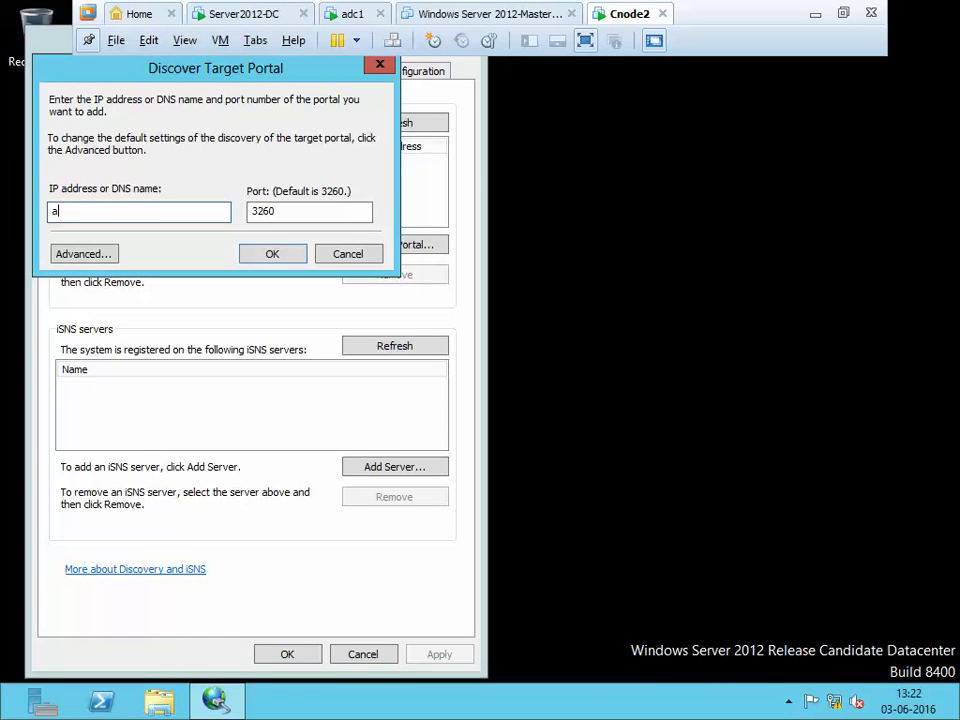
type("ts-dc.ats.com")
left_click(281, 254)
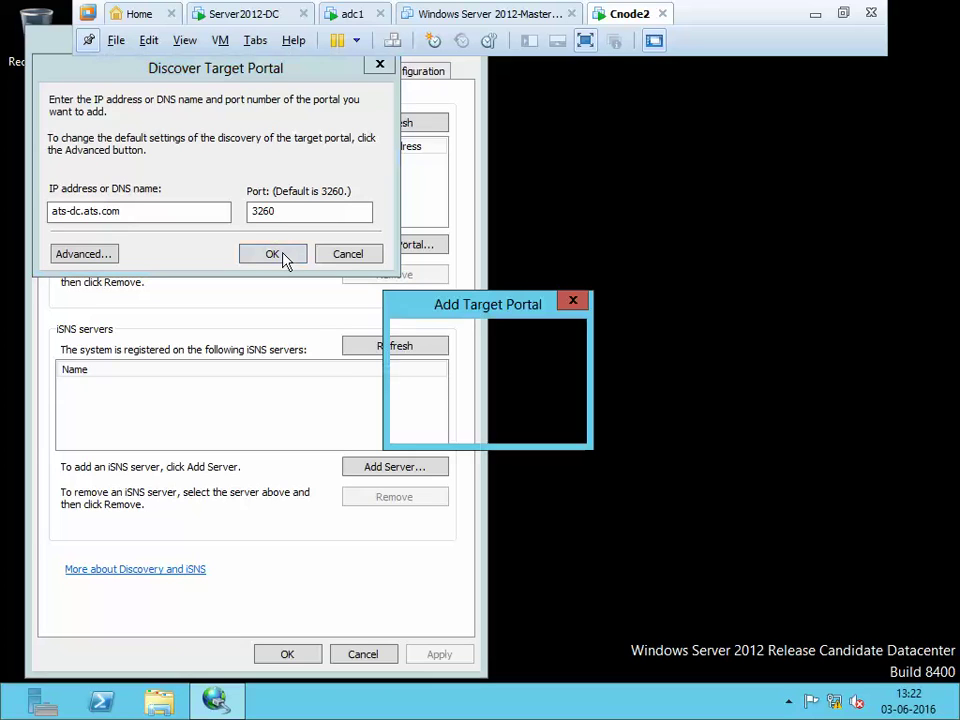
left_click(543, 421)
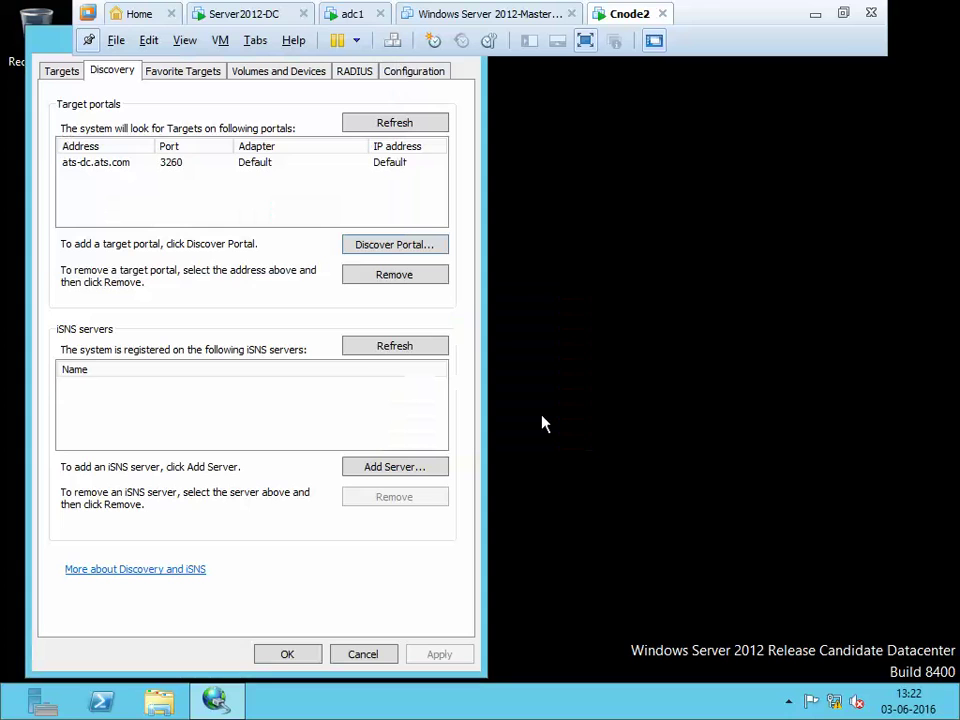
key("super+r")
Run firewall.cpl to confirm Windows Firewall is off, then close it
type(".cpl")
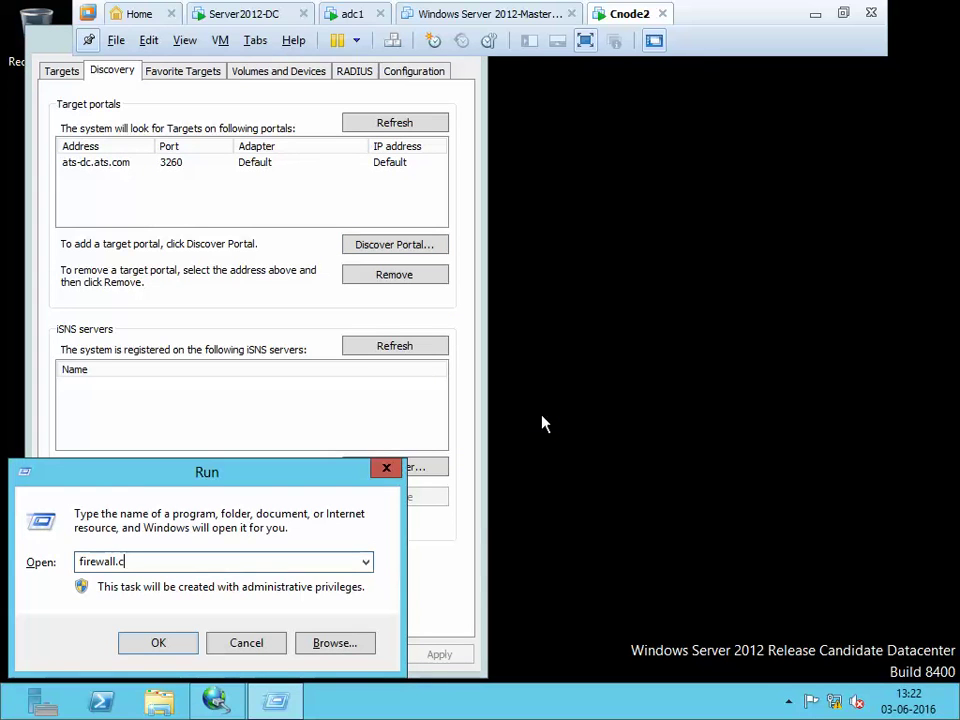
key("Return")
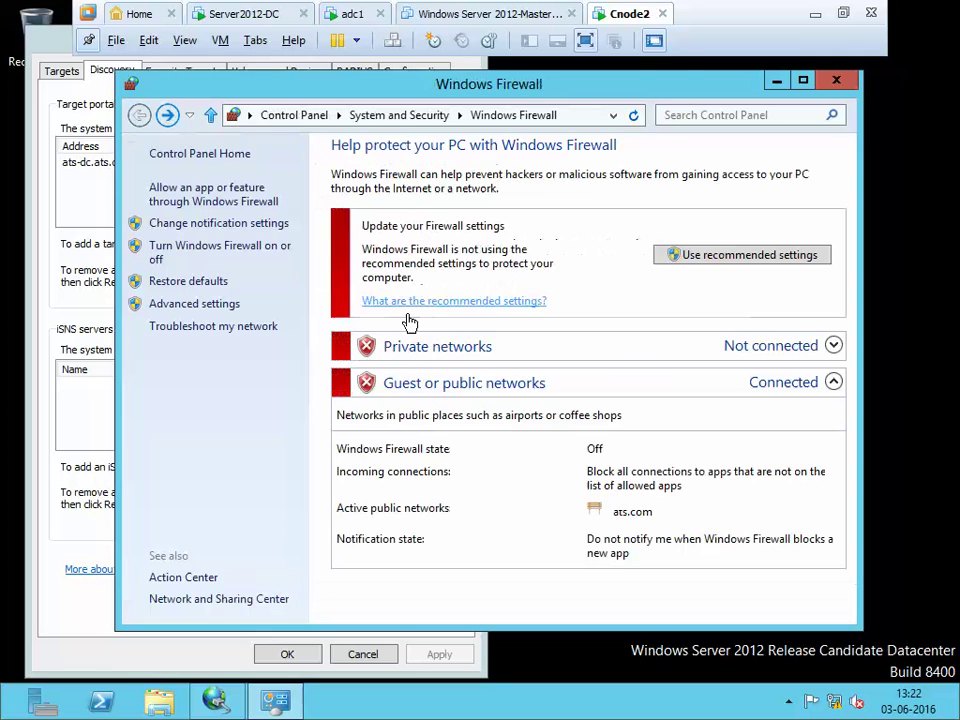
left_click(838, 80)
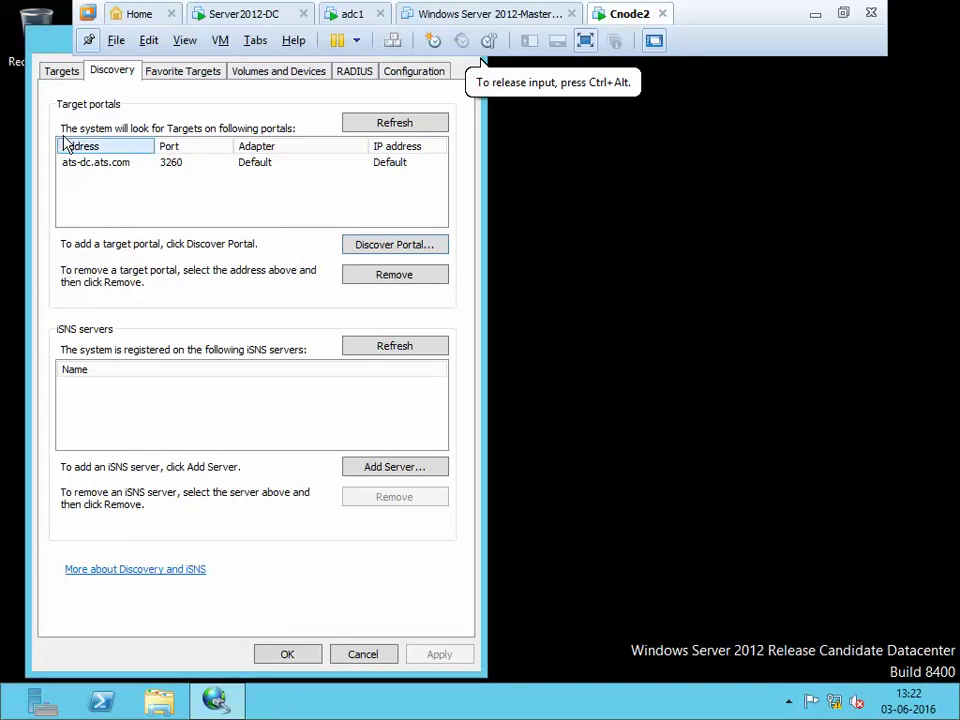
Refresh the discovered targets, then view the initiator name iqn.2016-06.cnode1.ats.com under Configuration
left_click(62, 70)
left_click(414, 201)
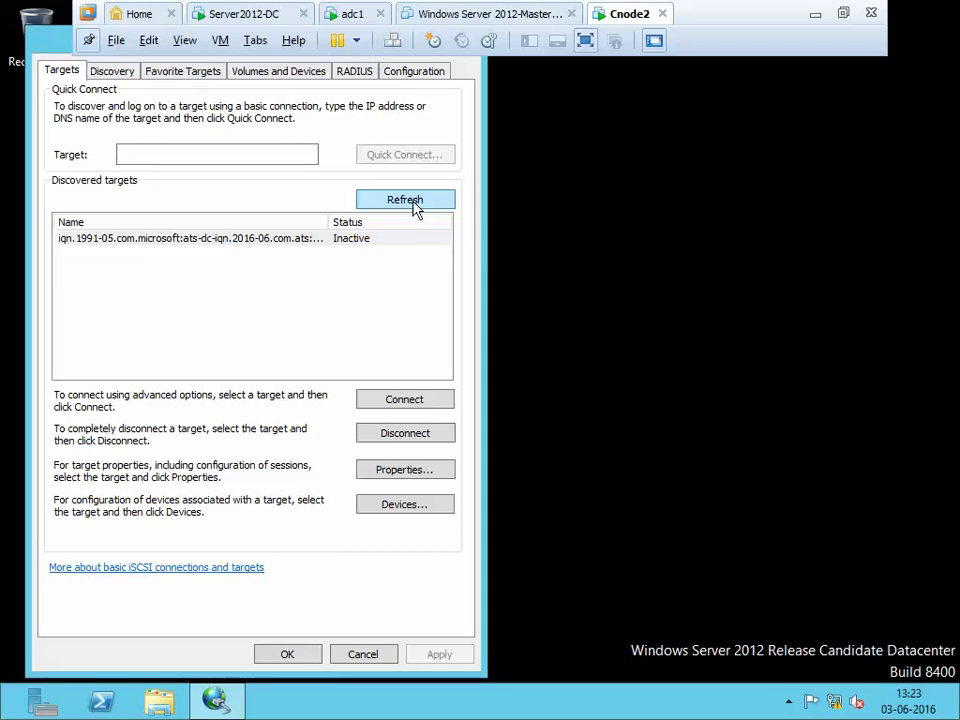
left_click(418, 78)
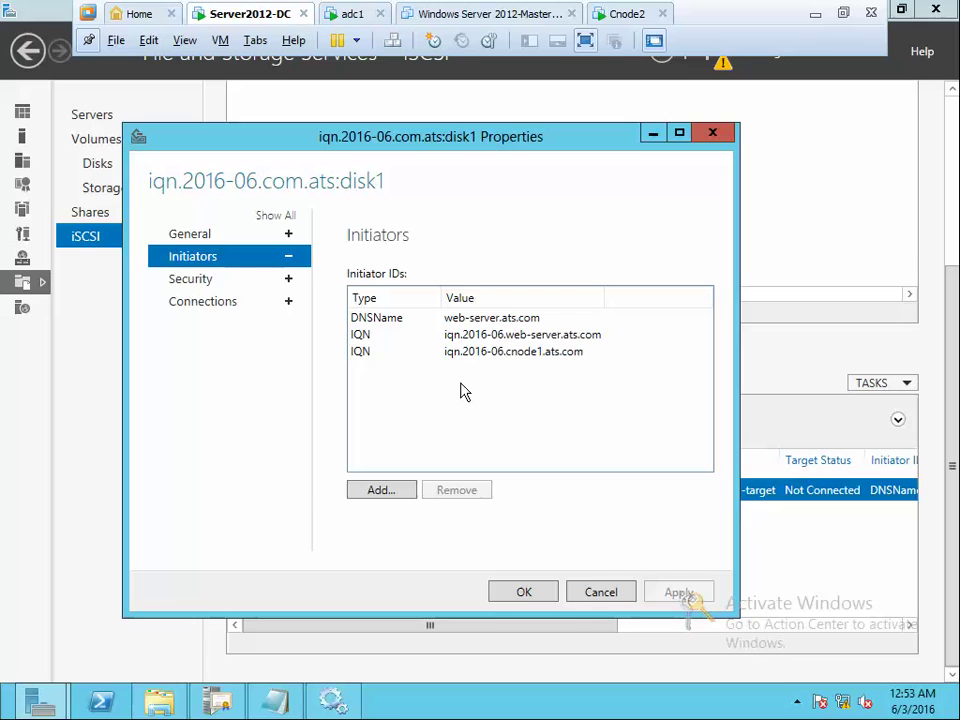
left_click(624, 18)
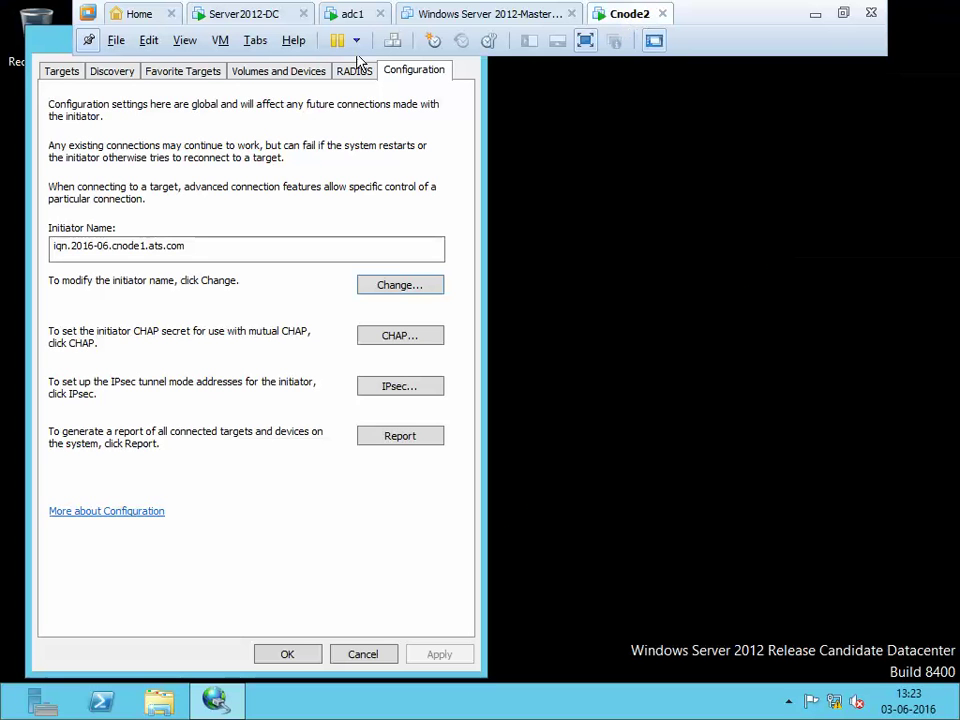
Refresh the discovered targets list and select the inactive ats-dc target
left_click(61, 70)
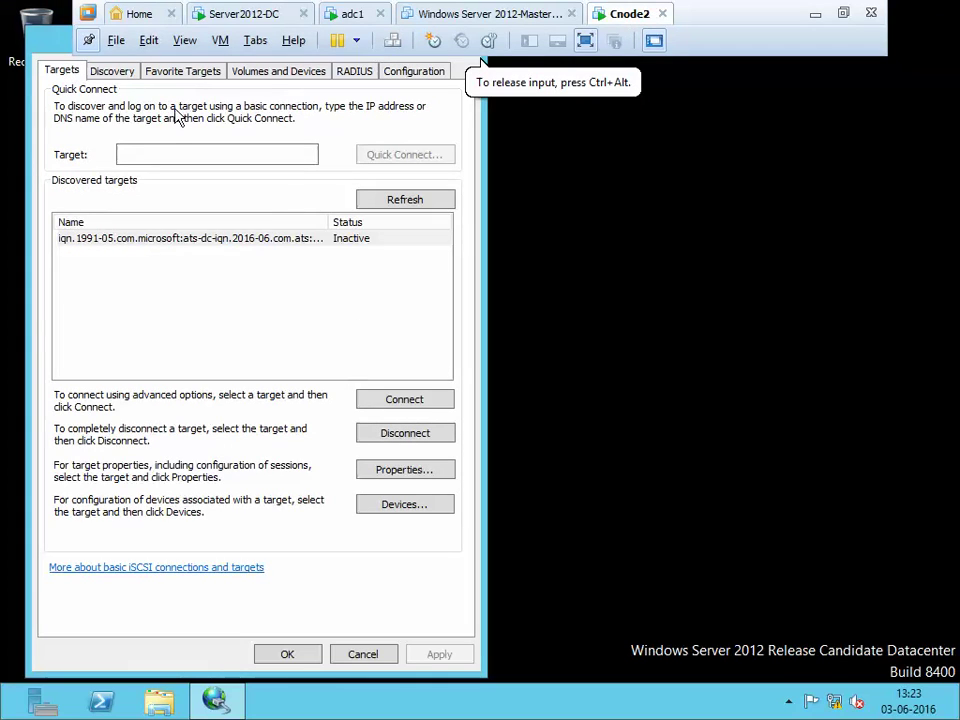
left_click(378, 201)
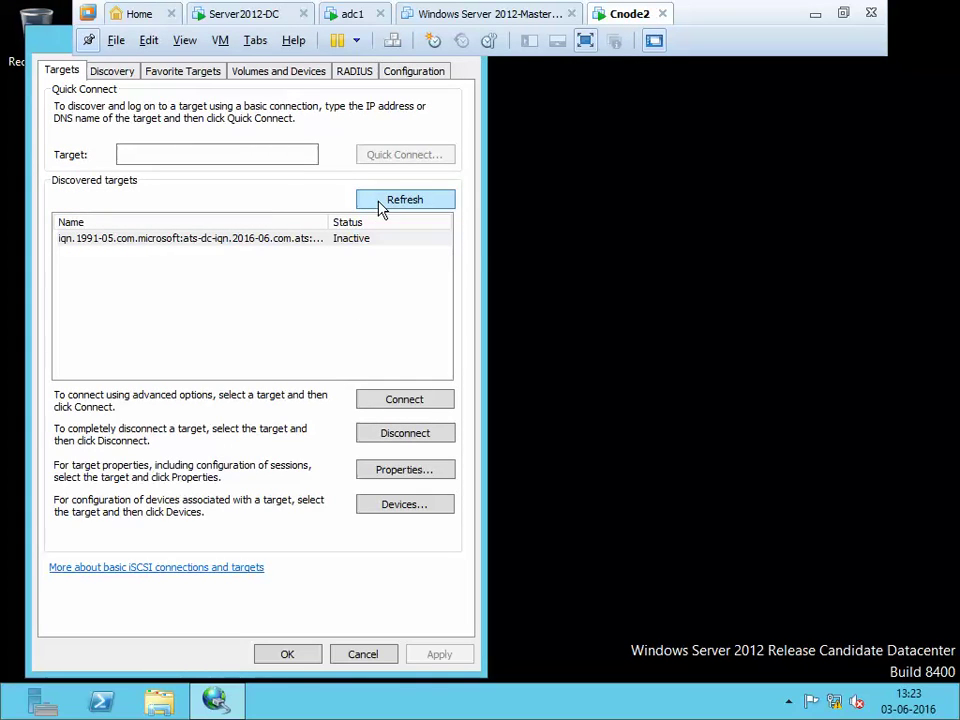
left_click(315, 246)
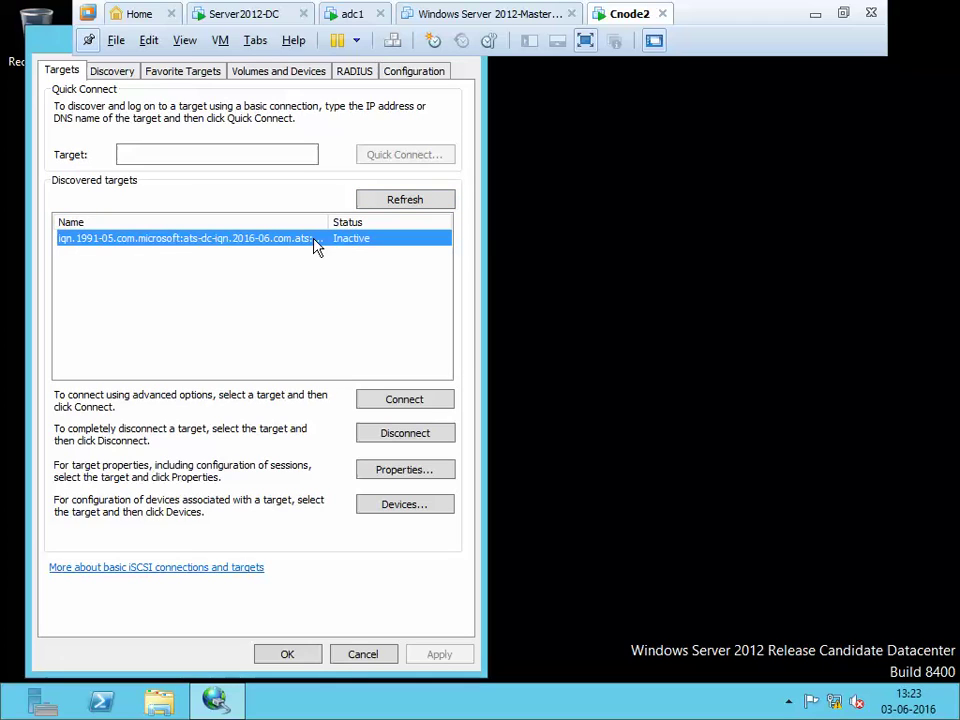
Launch Disk Management with diskmgmt.msc, then move it right and make it taller
key("super+r")
type("disk")
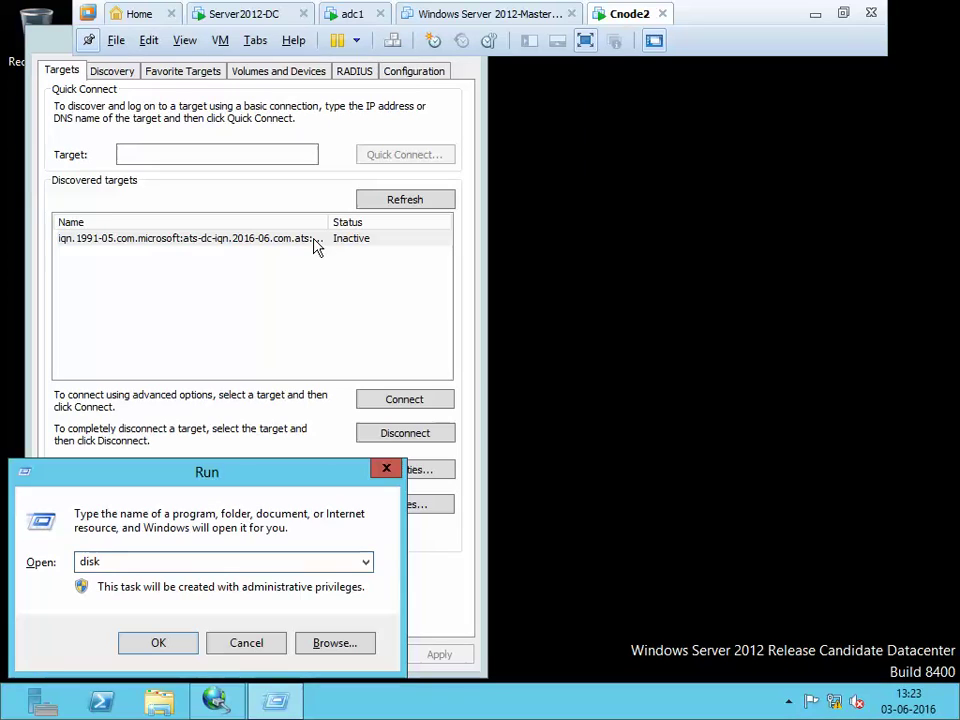
type("mgmt.msc")
key("Return")
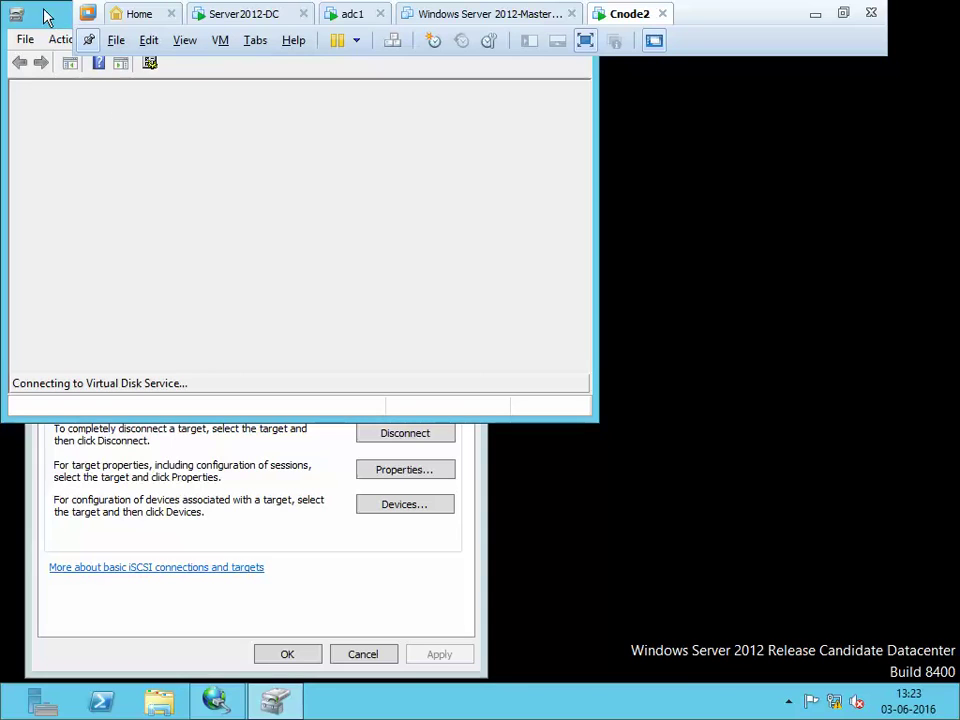
left_click_drag(43, 15, 407, 117)
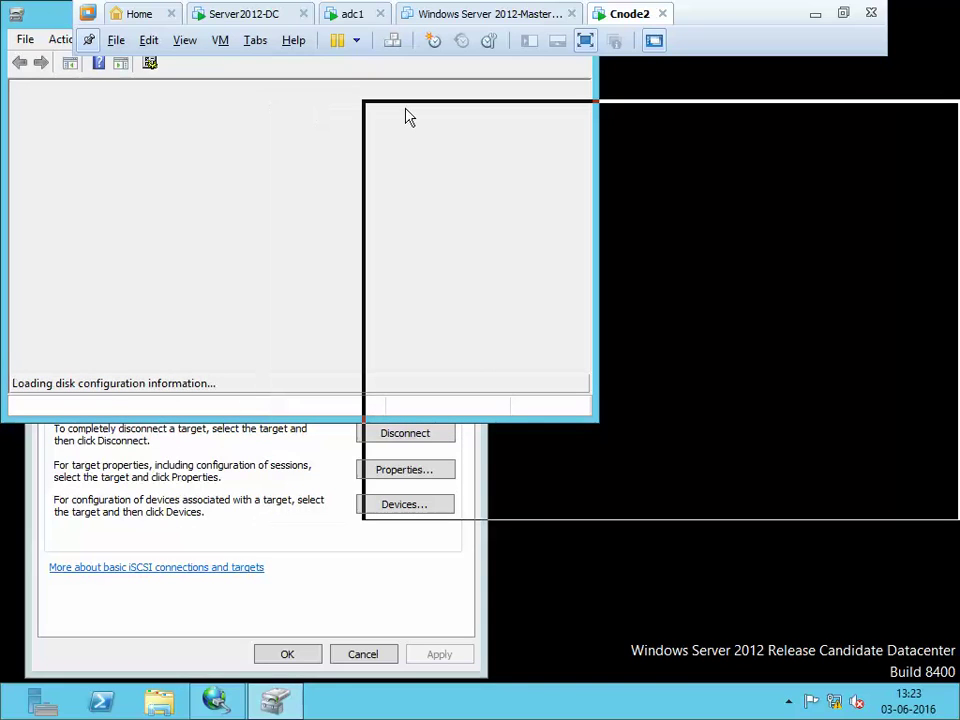
left_click_drag(407, 117, 407, 117)
left_click_drag(654, 508, 656, 643)
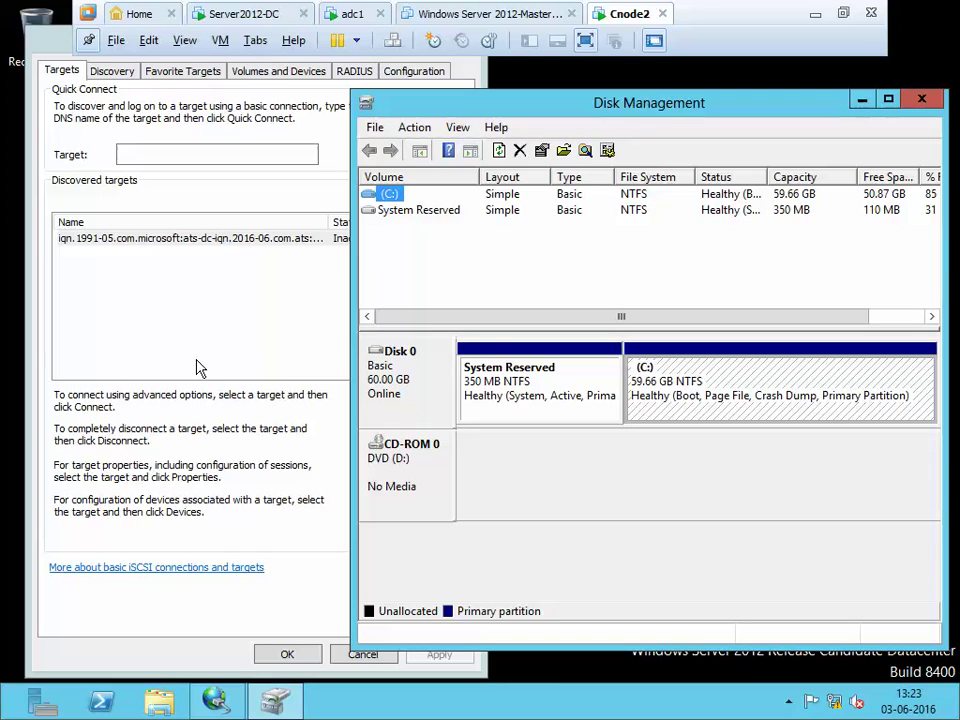
Connect to the ats-dc disk1 target and close iSCSI Initiator Properties
left_click(197, 368)
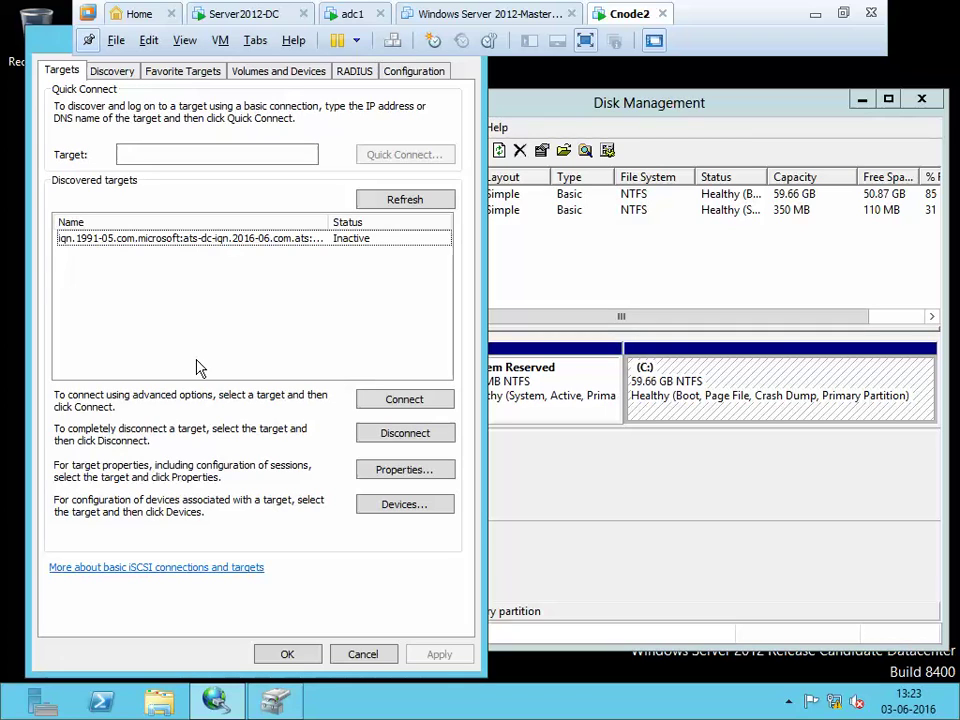
left_click(191, 240)
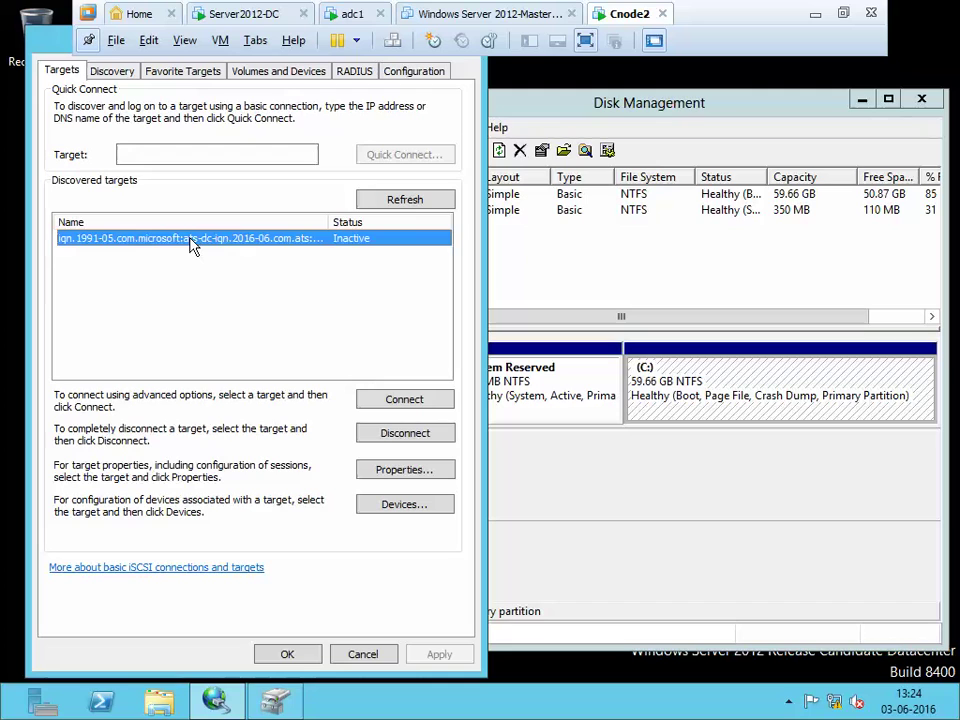
left_click(384, 401)
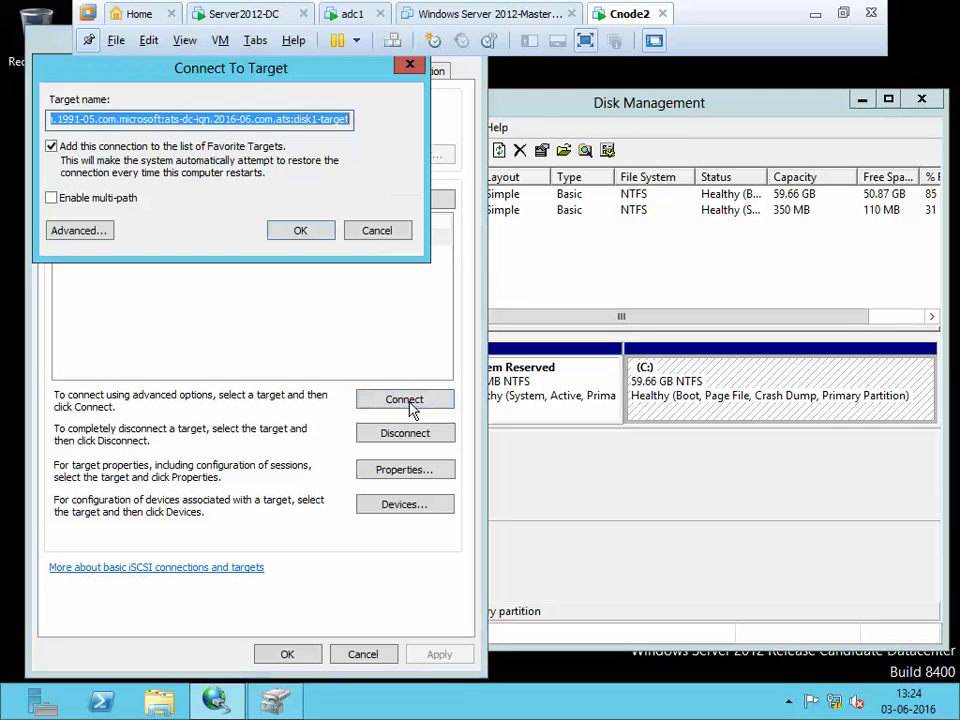
left_click(311, 234)
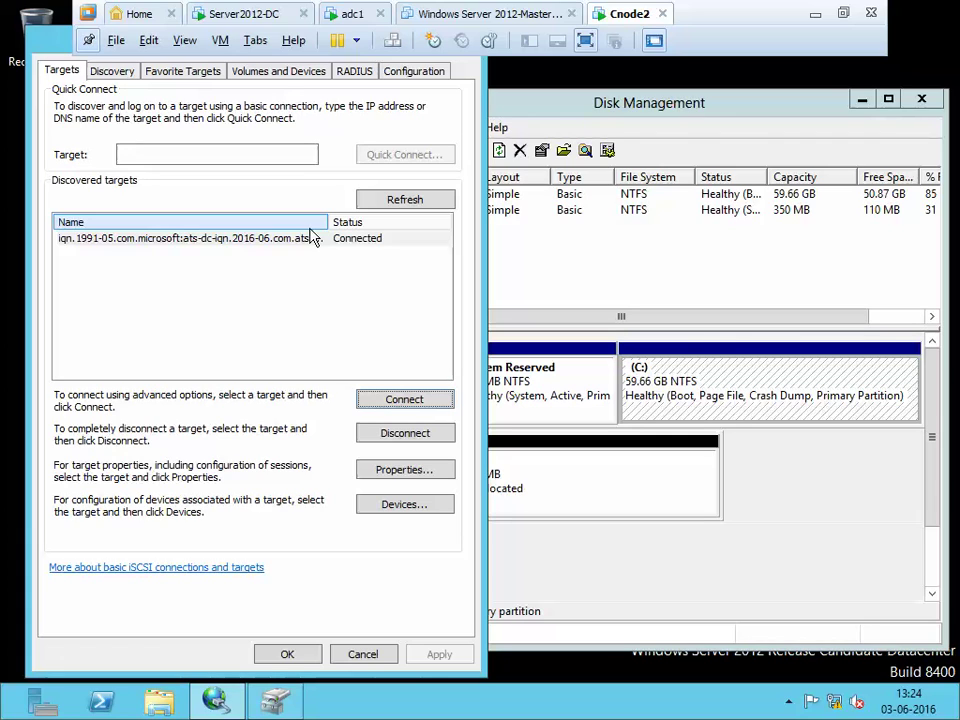
left_click(311, 654)
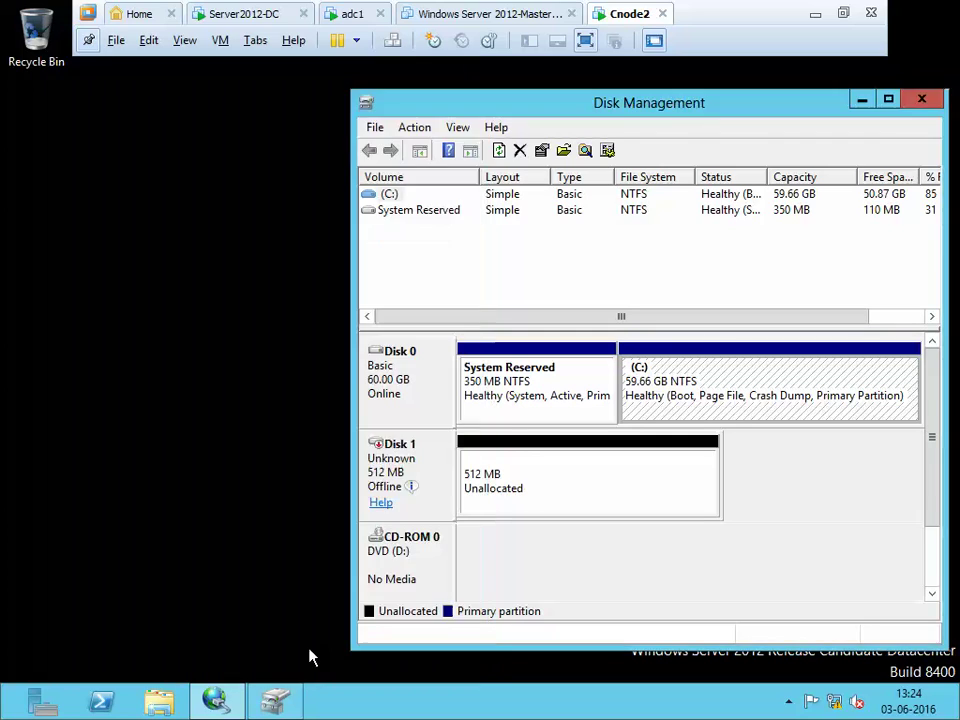
Initialize the new Disk 1 with MBR partitioning
left_click(535, 499)
right_click(535, 499)
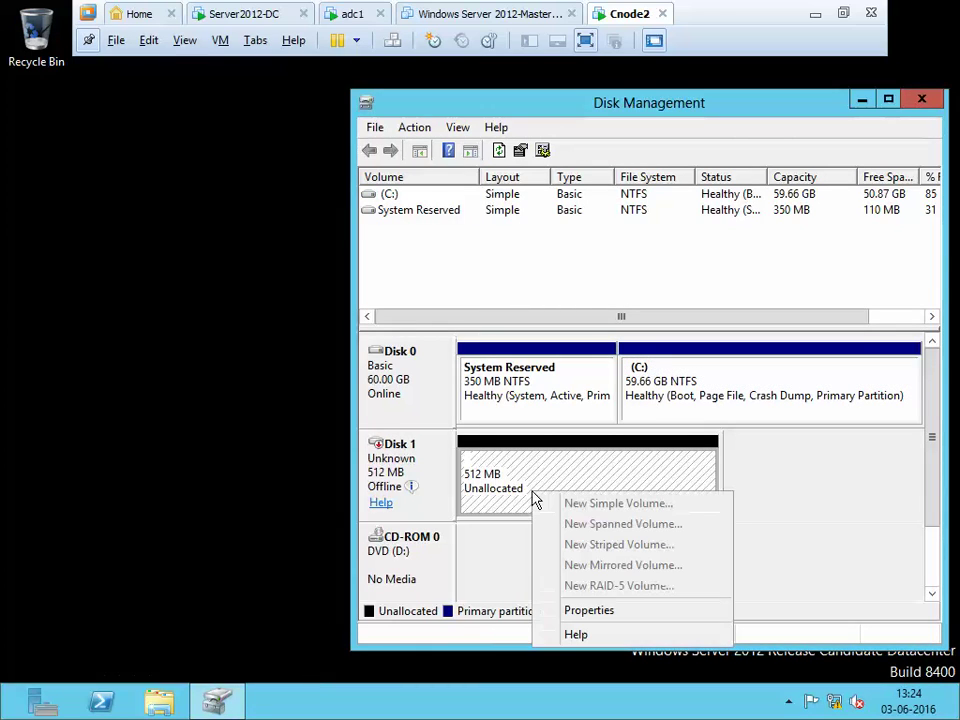
left_click(422, 480)
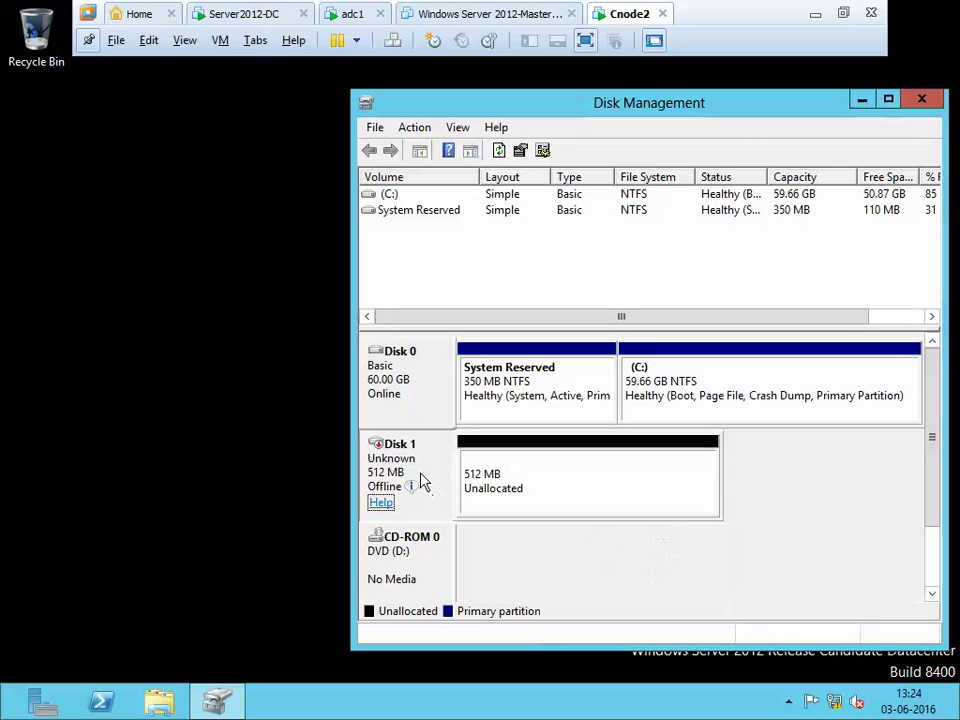
right_click(495, 476)
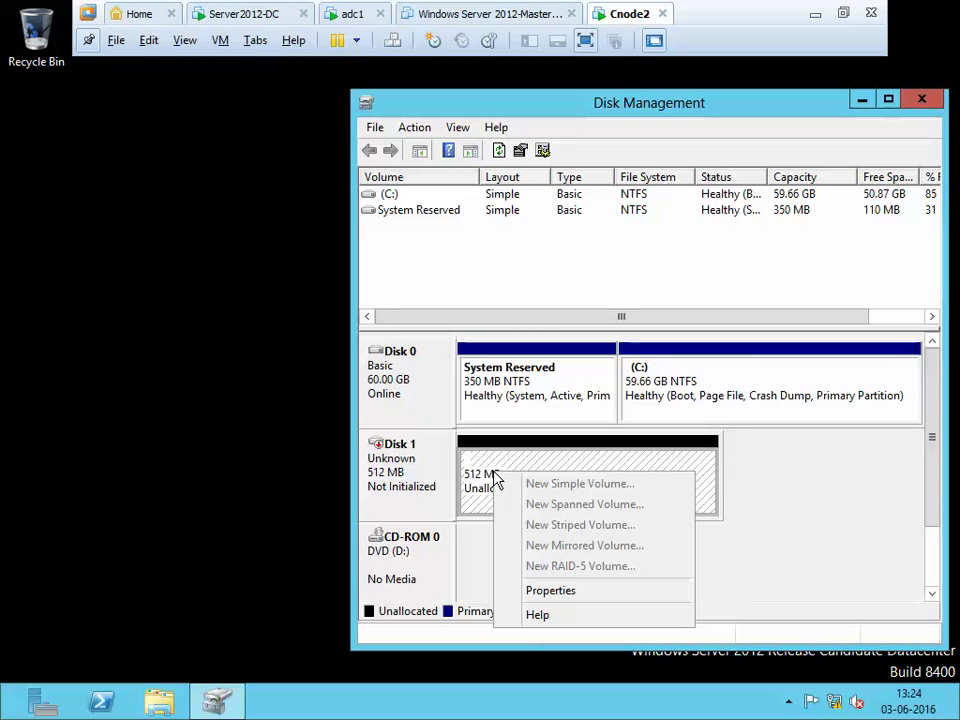
left_click(420, 497)
right_click(419, 497)
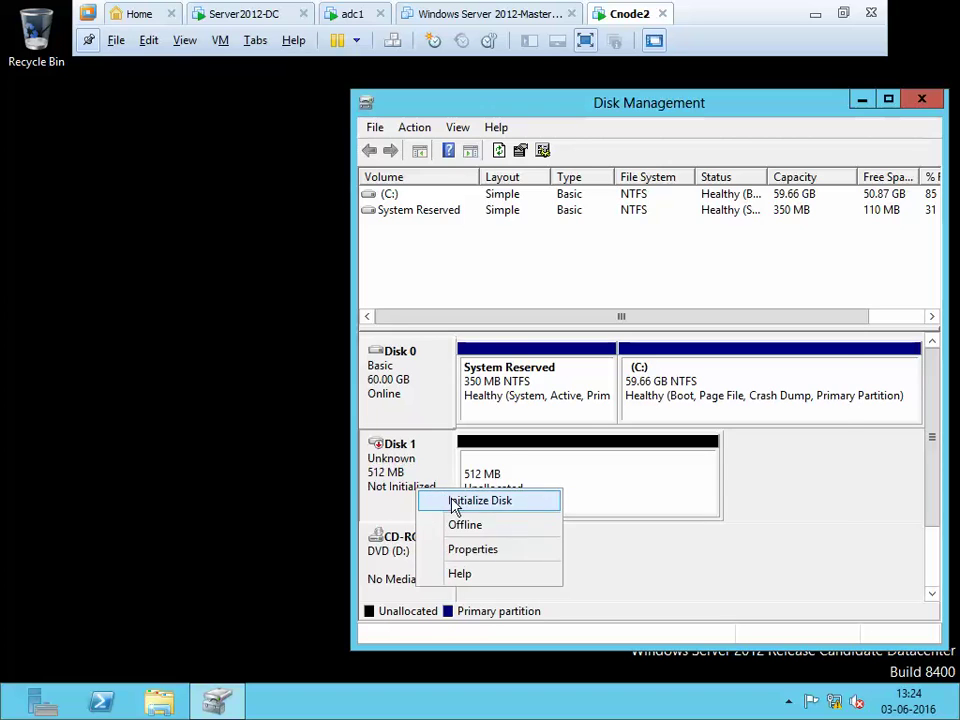
left_click(454, 500)
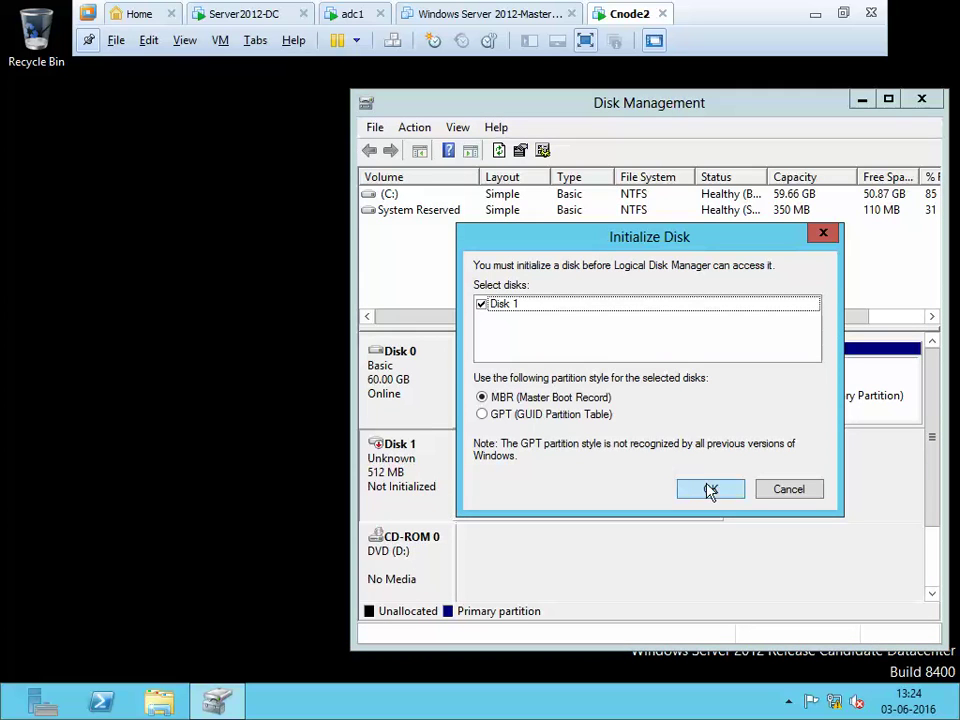
left_click(709, 488)
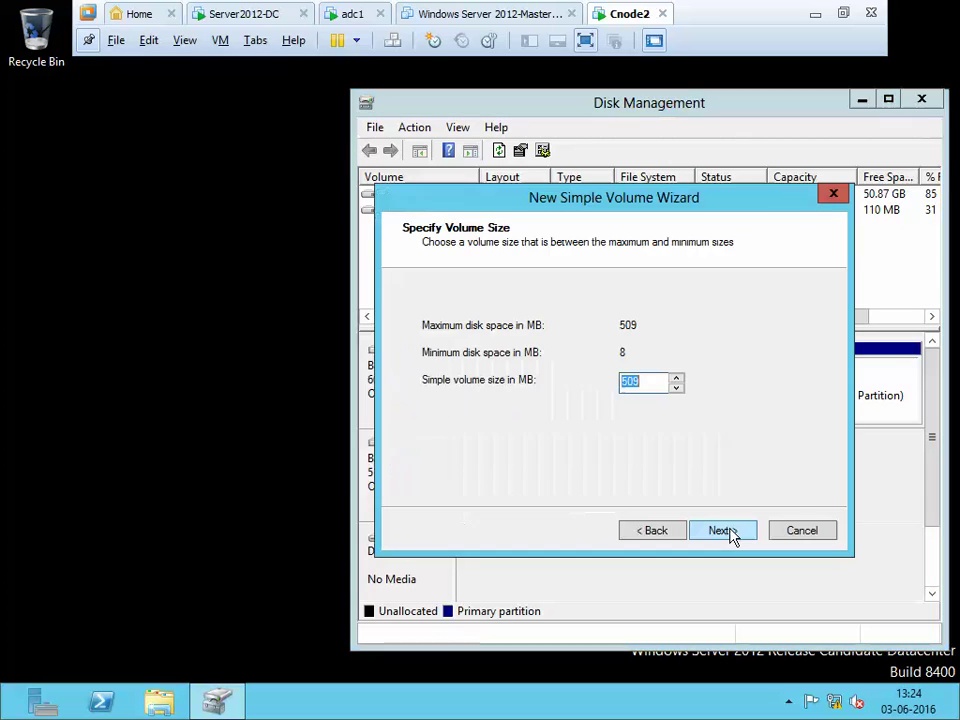
Create a 509 MB simple volume with the default drive letter and NTFS quick format
left_click(731, 532)
left_click(731, 532)
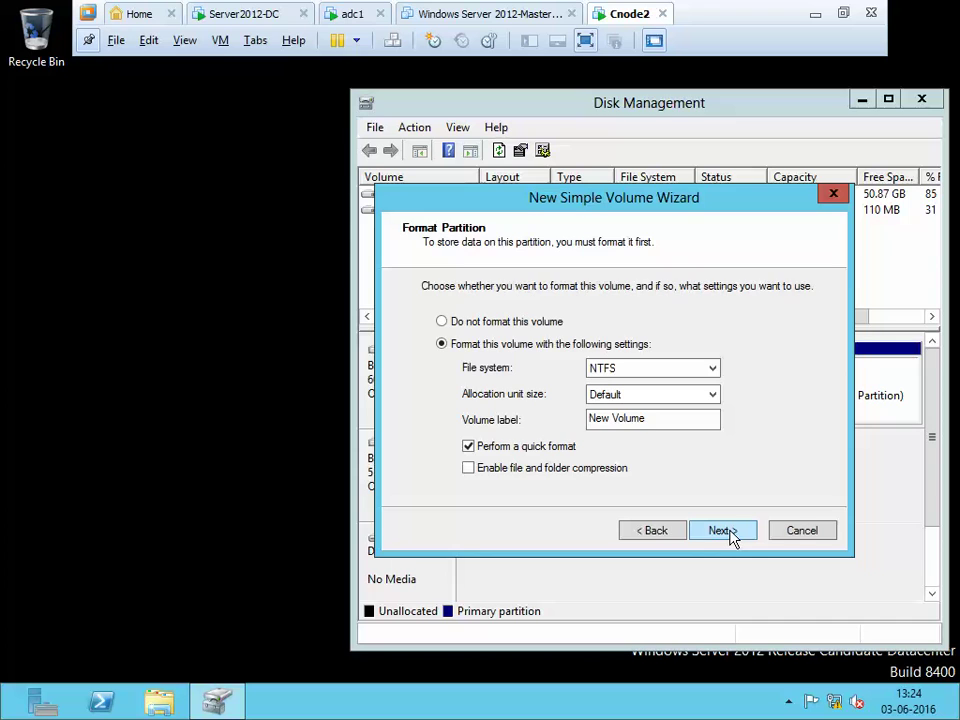
left_click(722, 531)
left_click(722, 531)
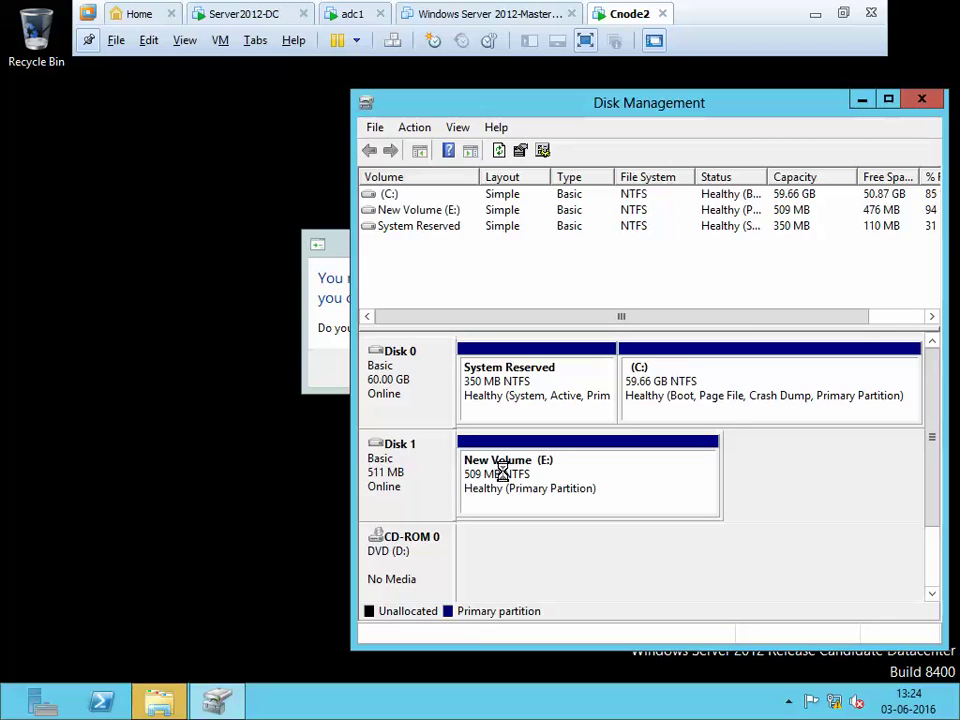
Relabel the E: volume from New Volume to MyDisk in its properties
right_click(533, 462)
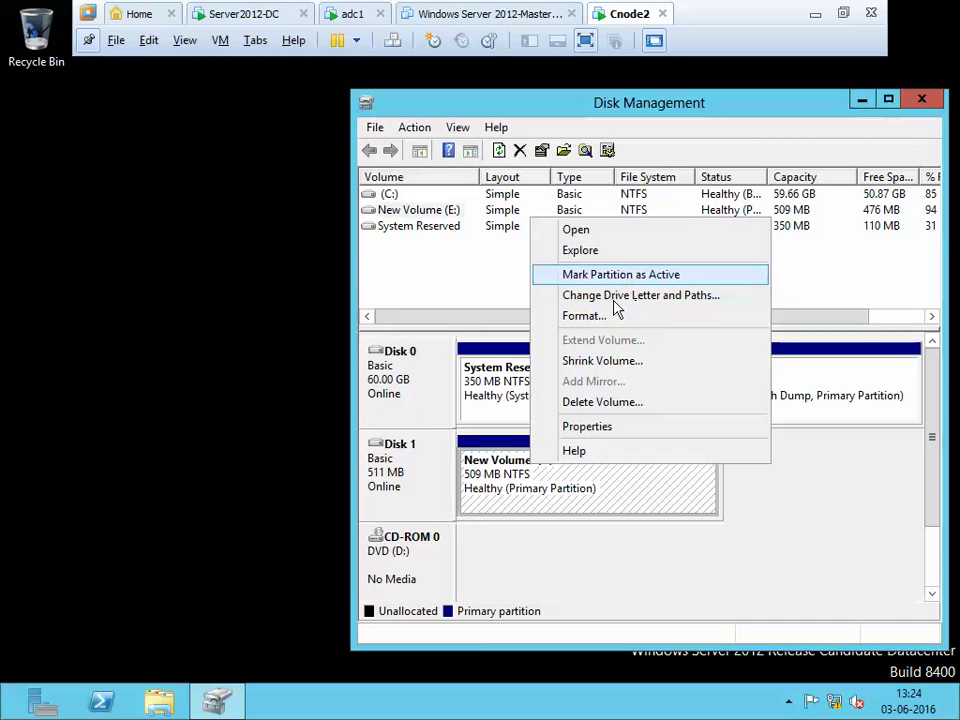
left_click(489, 476)
right_click(489, 477)
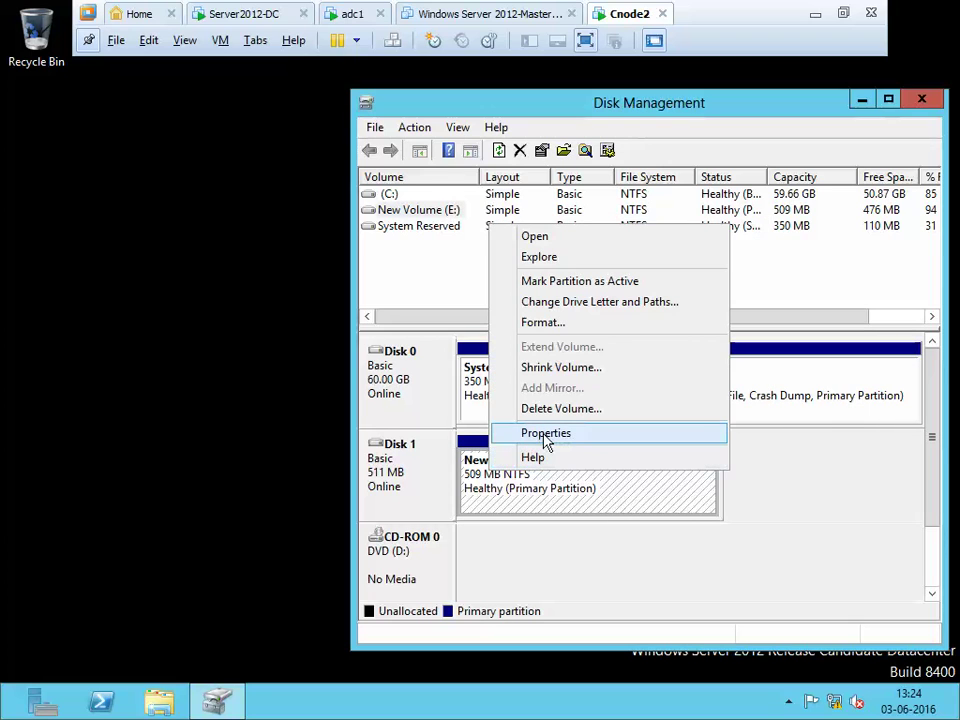
left_click(546, 435)
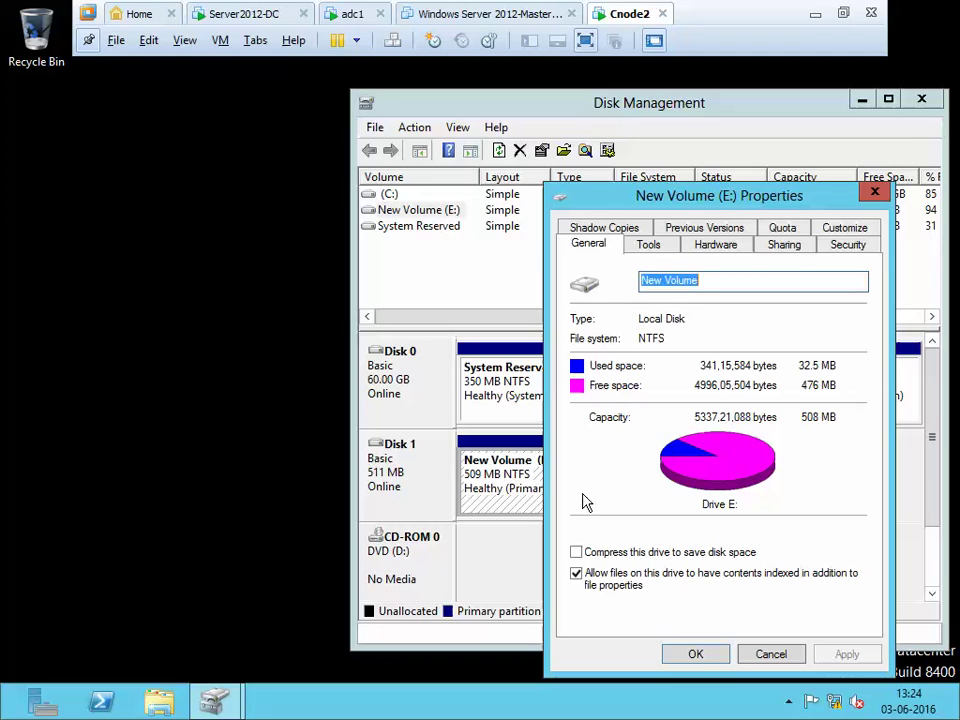
type("Quorum")
key("BackSpace")
key("BackSpace")
key("BackSpace")
key("BackSpace")
key("BackSpace")
key("BackSpace")
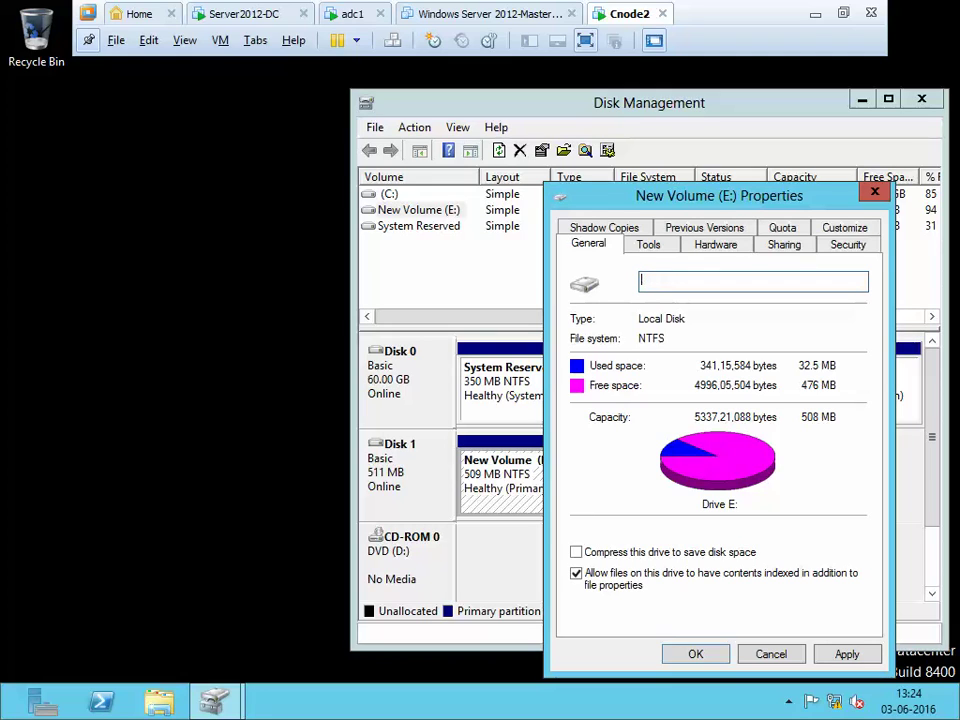
type("MyDisk")
left_click(846, 654)
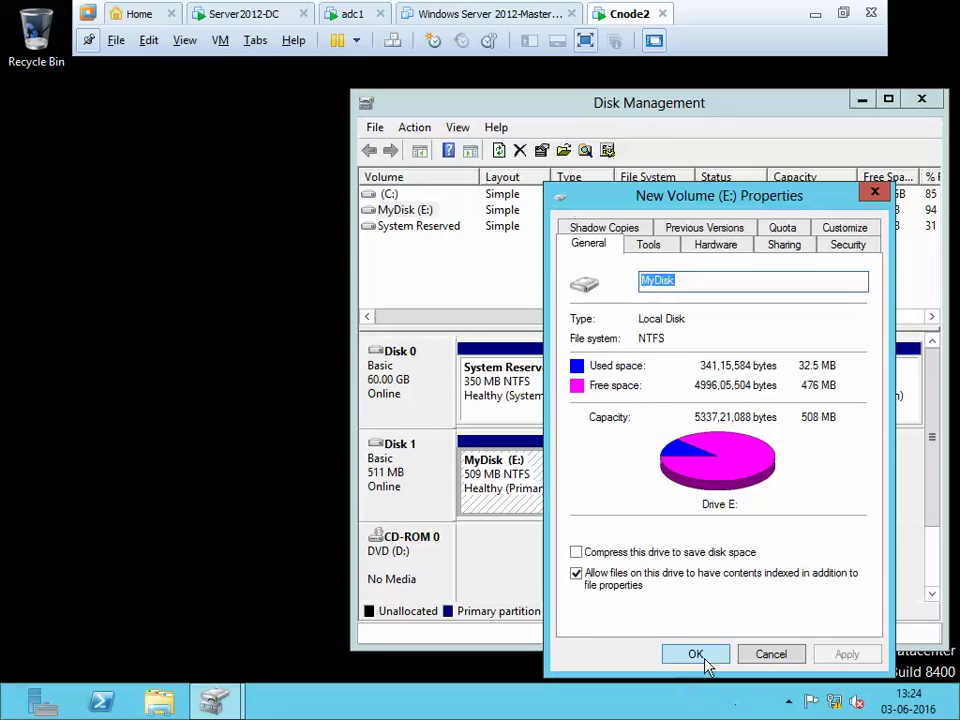
left_click(703, 662)
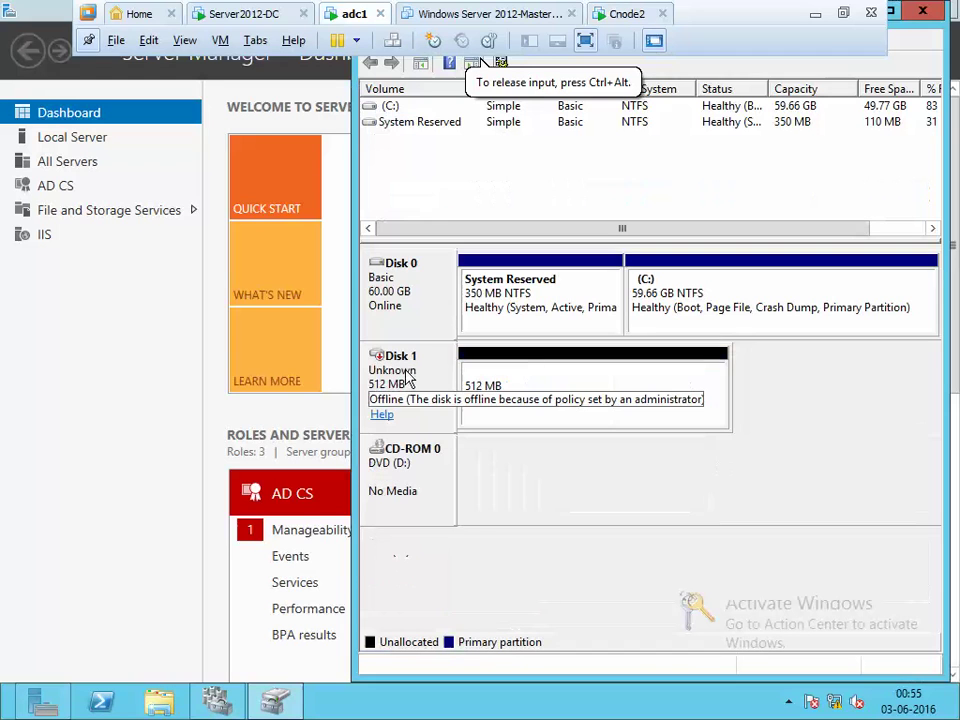
Bring offline Disk 1 online on adc1, retrying after the out-of-date view error
right_click(434, 373)
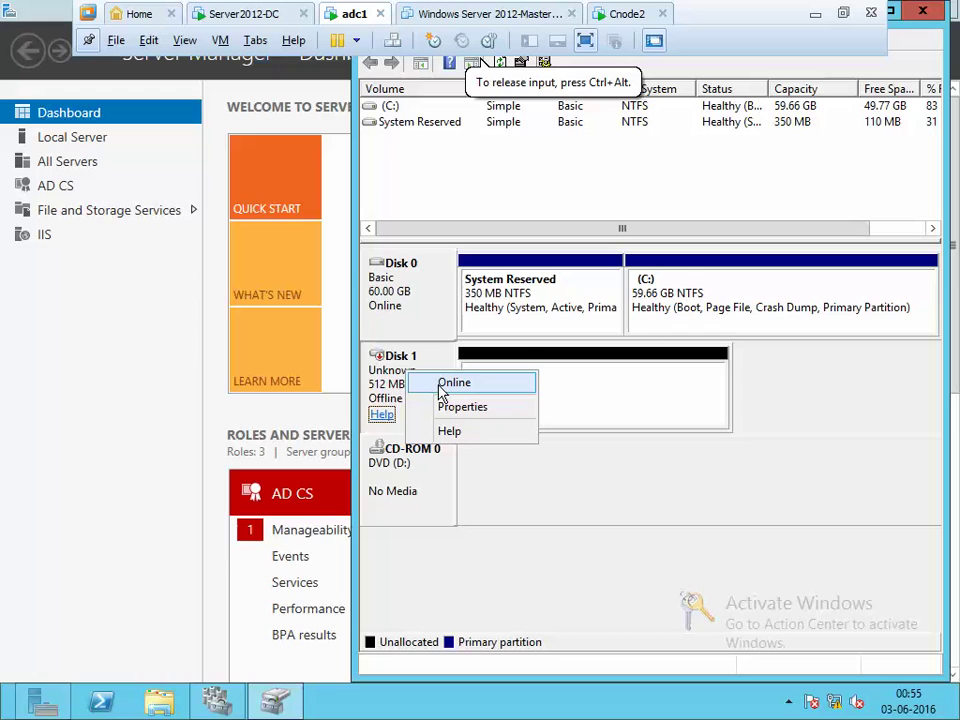
left_click(452, 384)
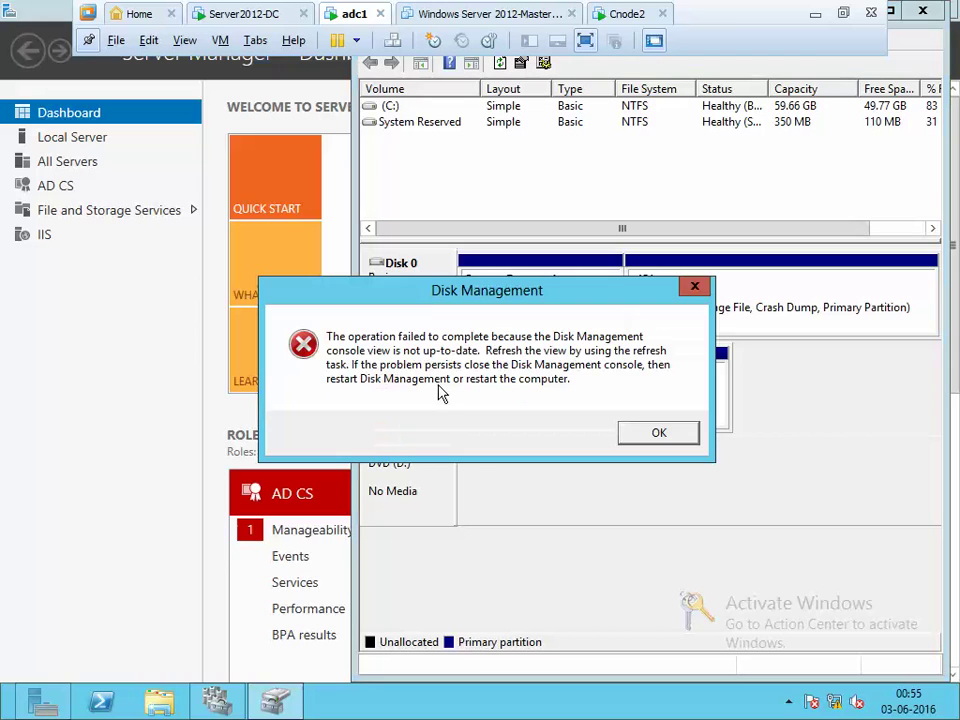
left_click(656, 434)
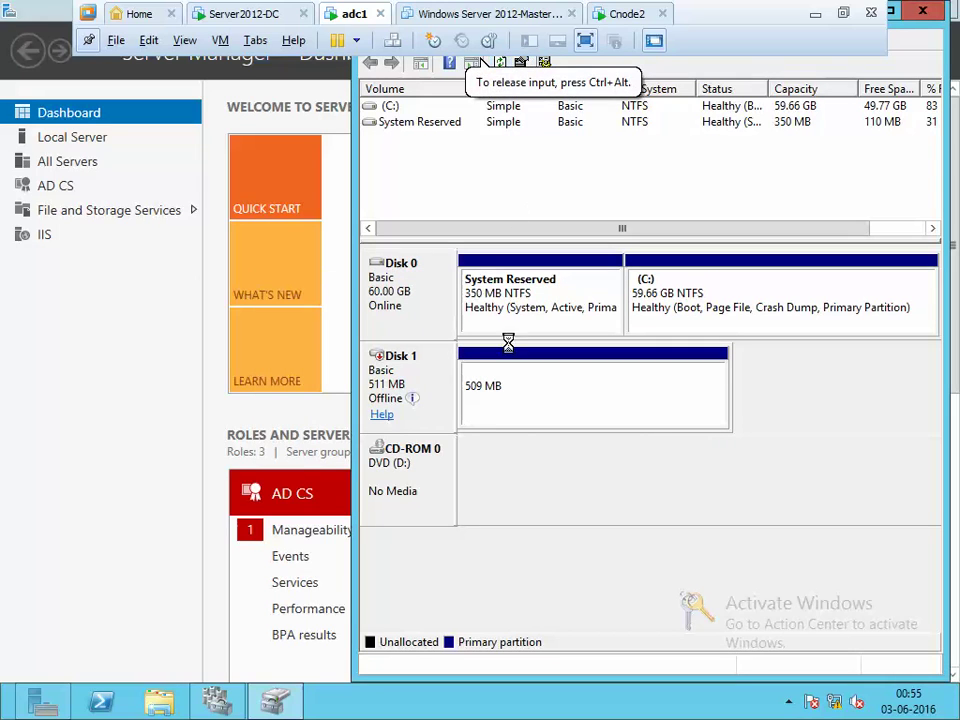
right_click(436, 378)
left_click(467, 381)
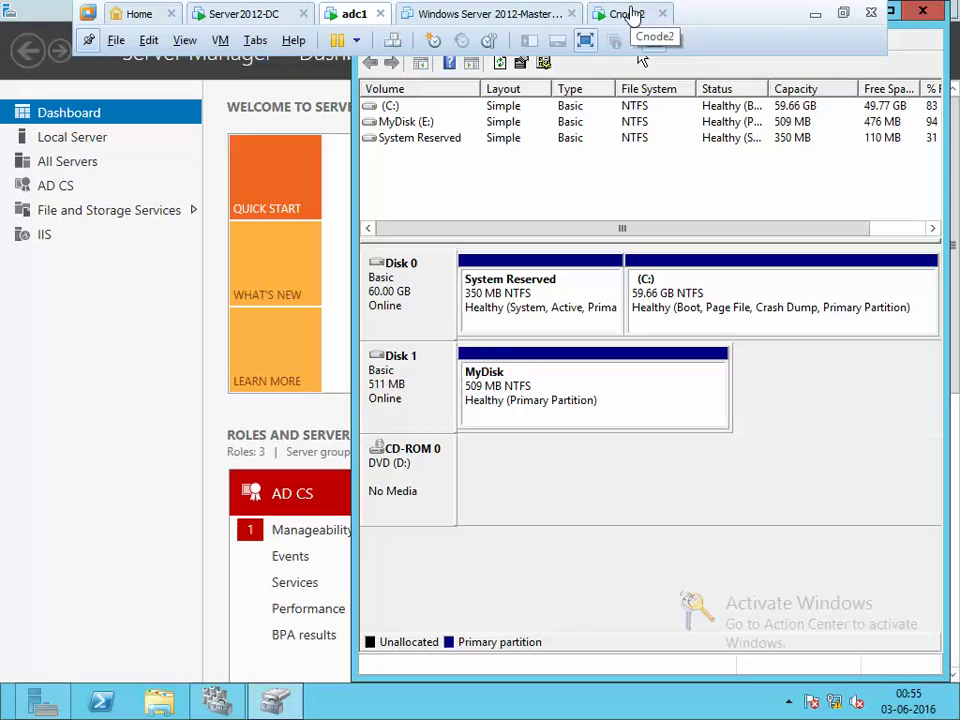
Close the disk1 target Properties on Server2012-DC, then return to Cnode2's Disk Management
left_click(243, 14)
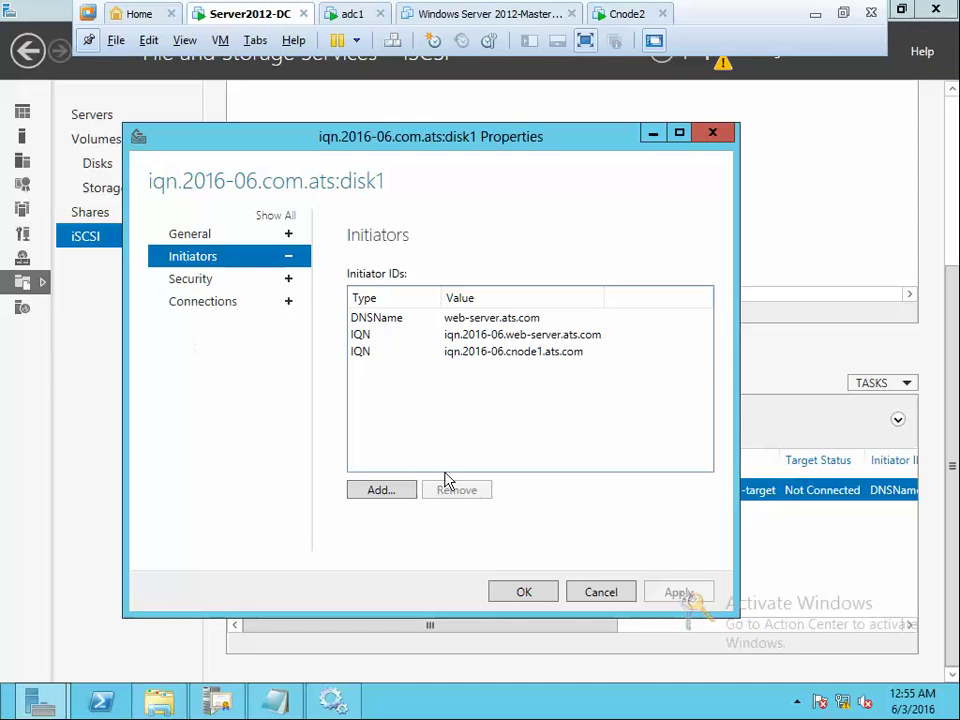
left_click(537, 592)
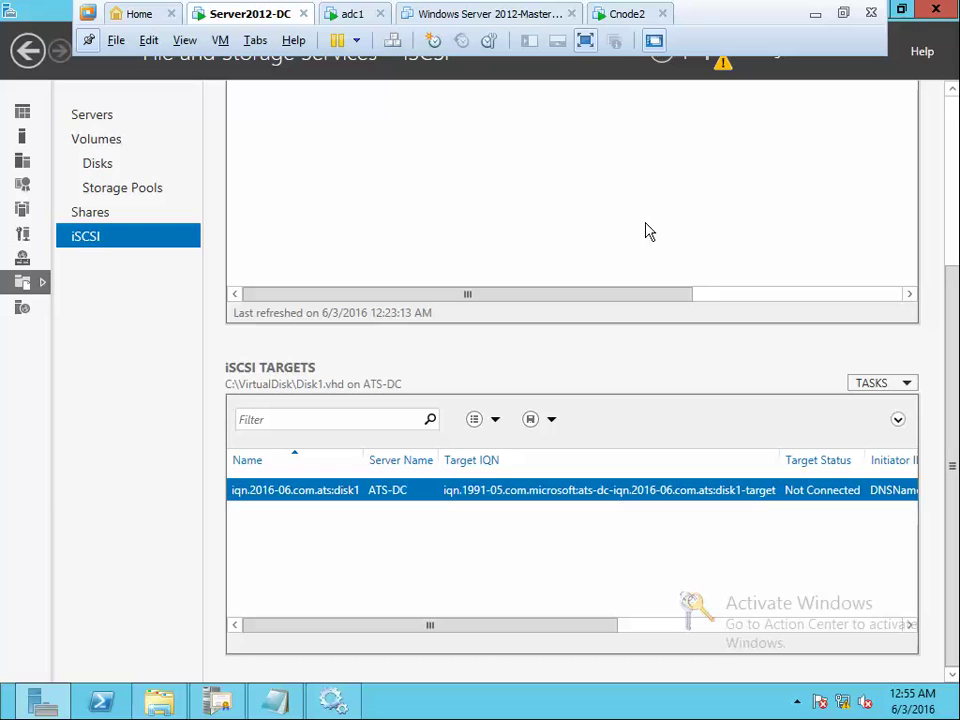
left_click(627, 13)
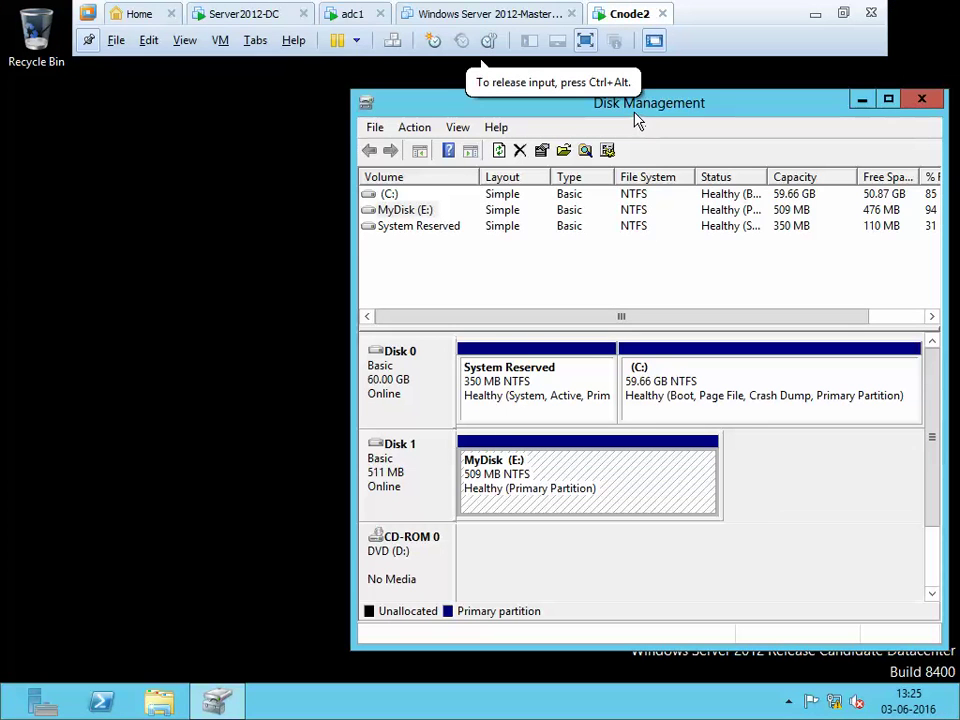
left_click_drag(636, 114, 522, 106)
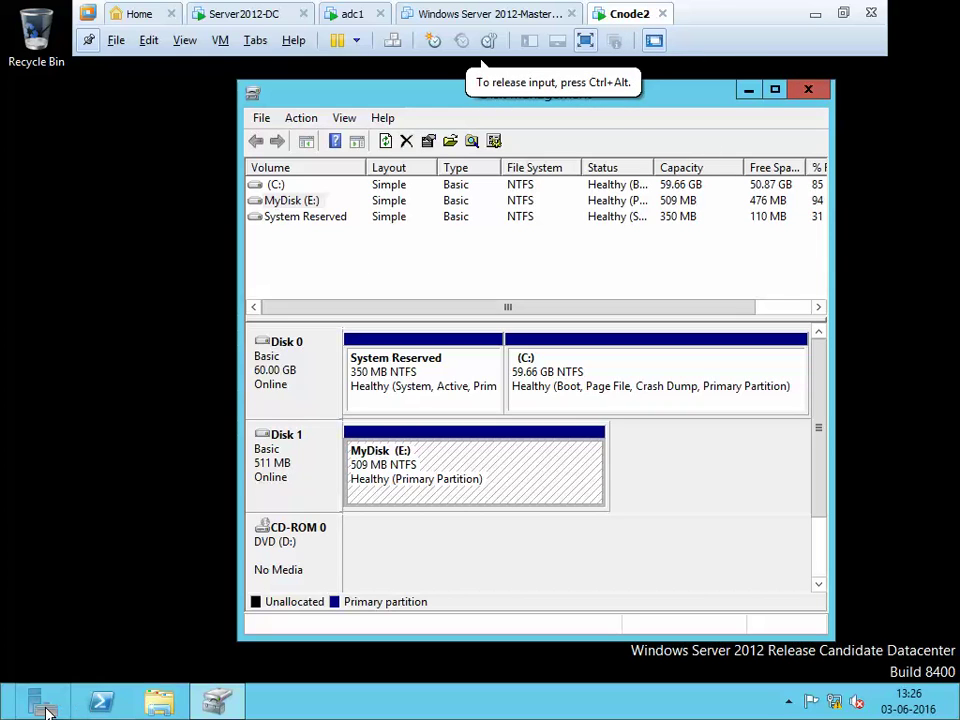
From File Explorer, open Computer's System page and its computer name and domain settings
left_click(159, 702)
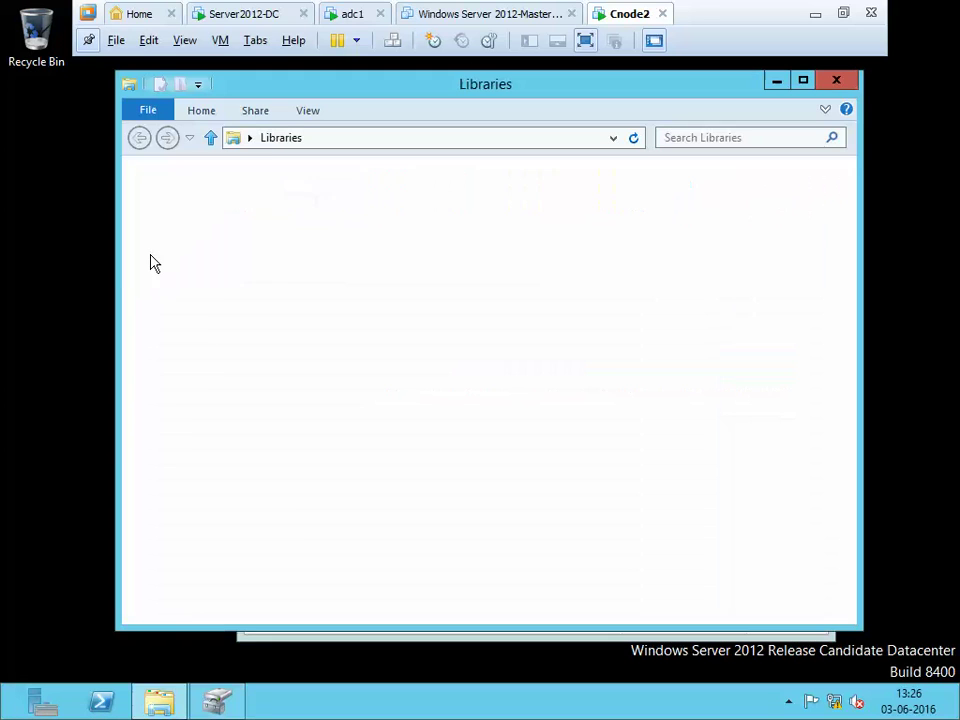
right_click(180, 390)
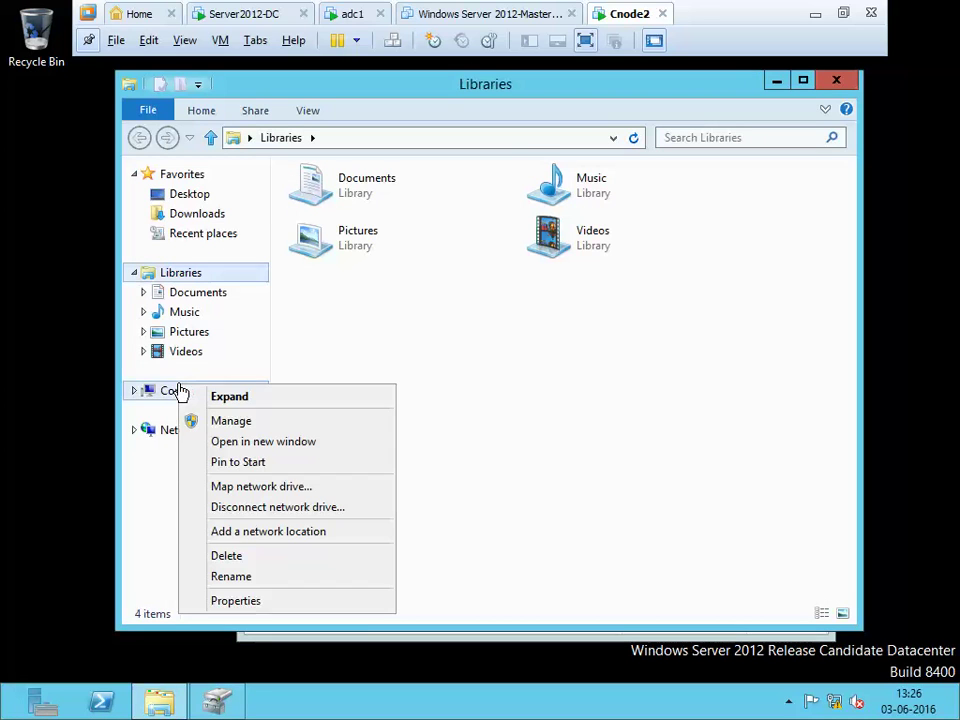
left_click(266, 609)
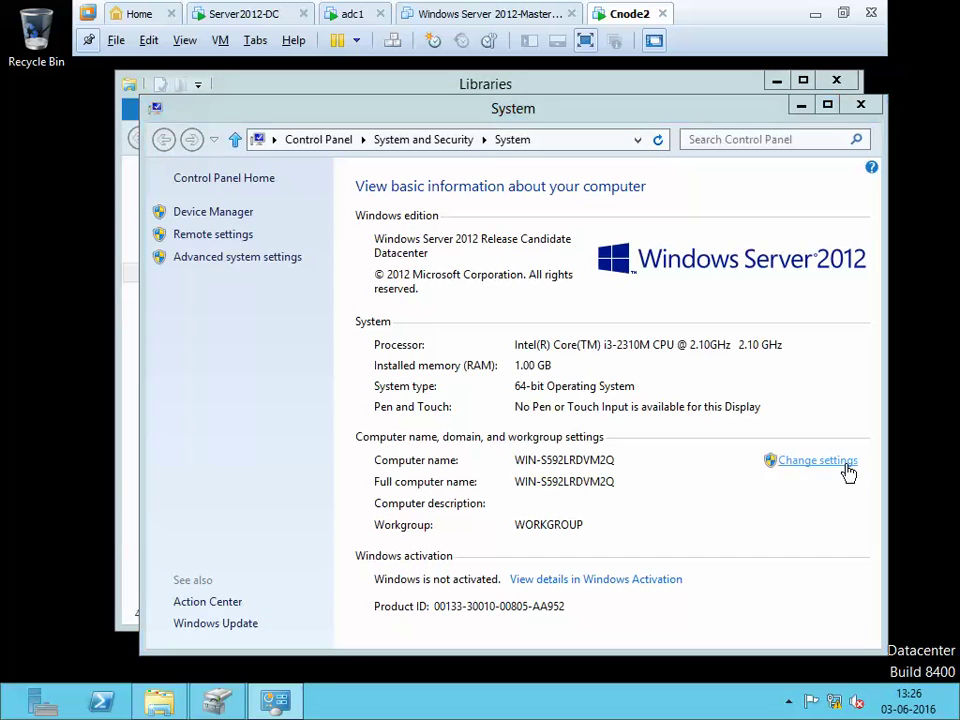
left_click(848, 468)
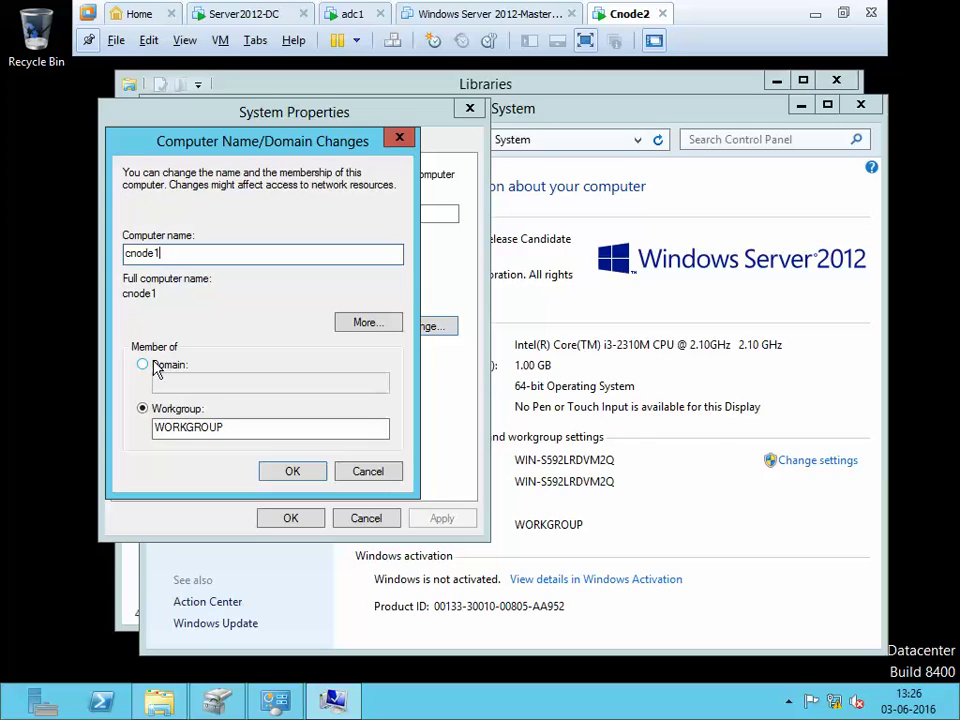
Request that the computer join the ats.com domain
left_click(155, 364)
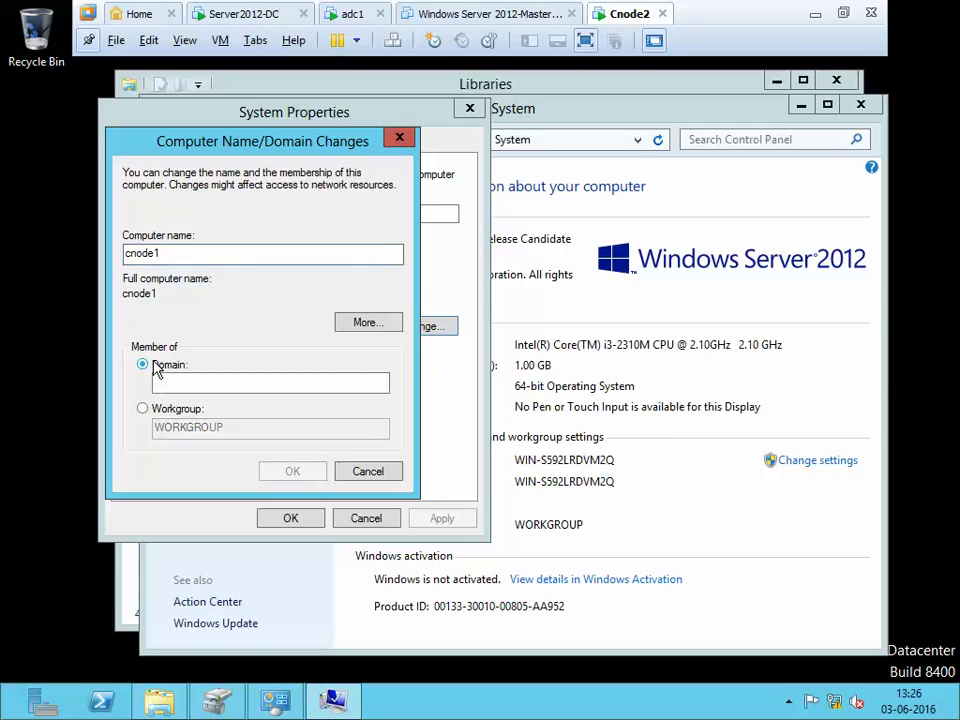
type("ats.com")
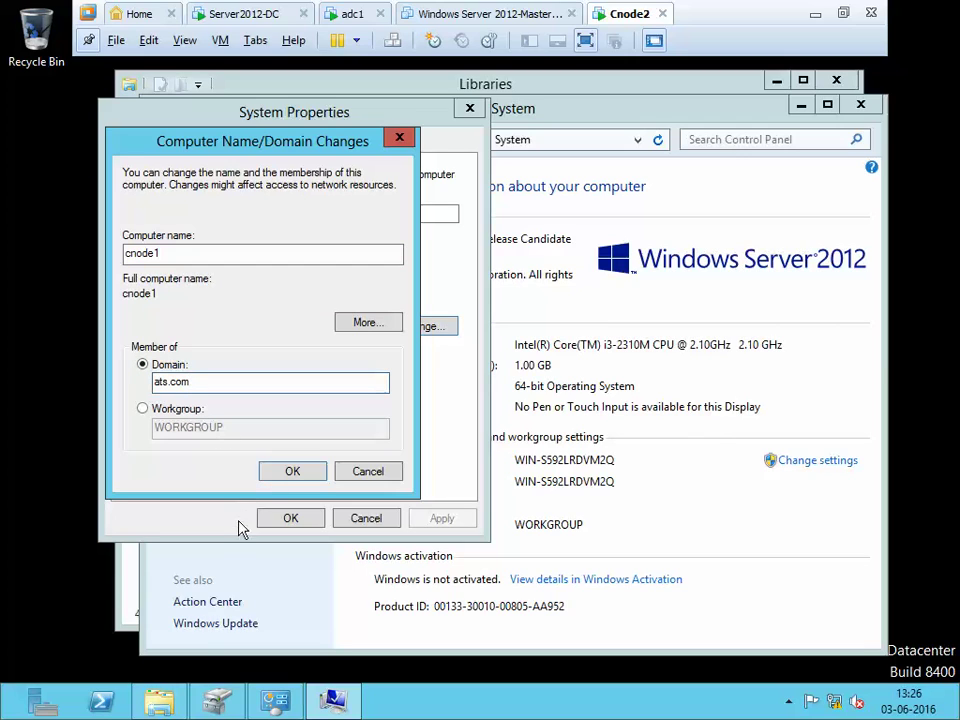
left_click(270, 474)
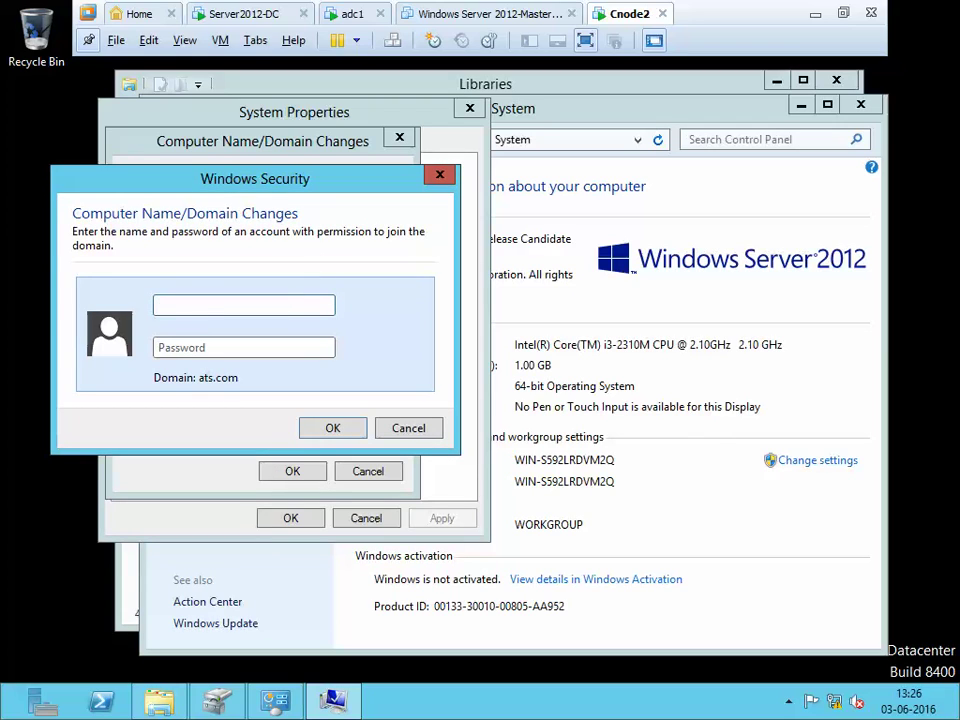
Submit the administrator user name and password, then dismiss the incorrect-credentials error
type("administator")
key("Tab")
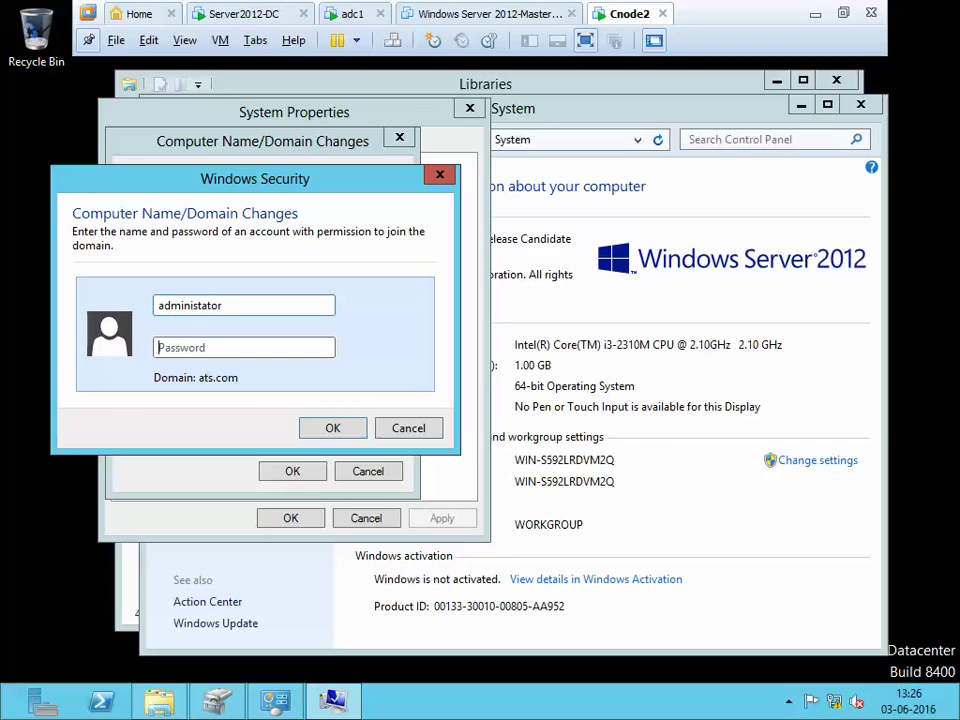
type("123")
left_click(332, 428)
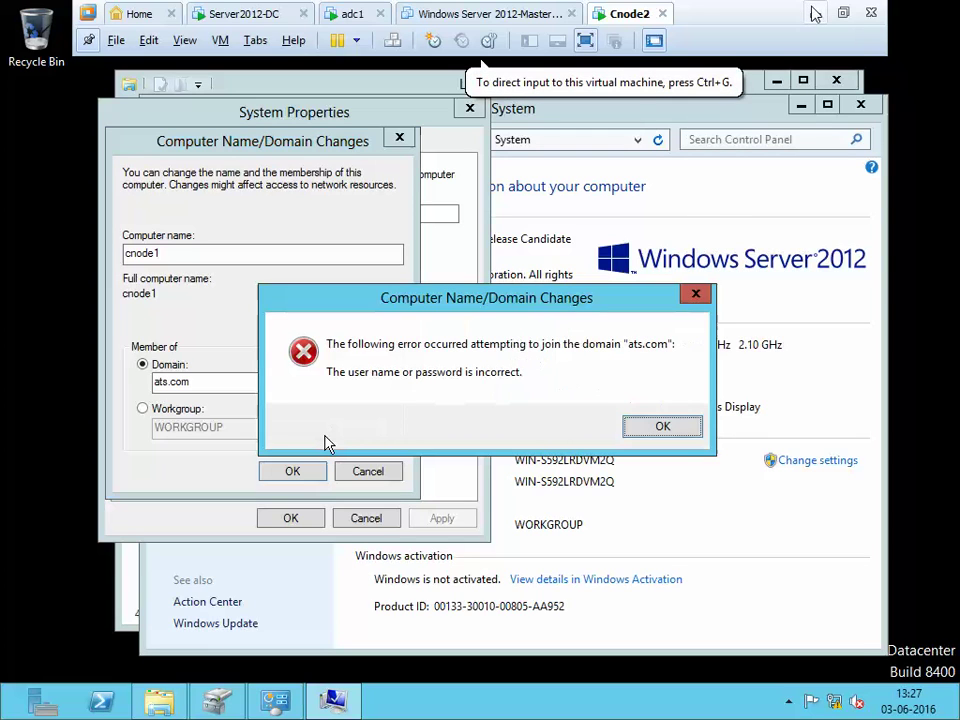
left_click(673, 440)
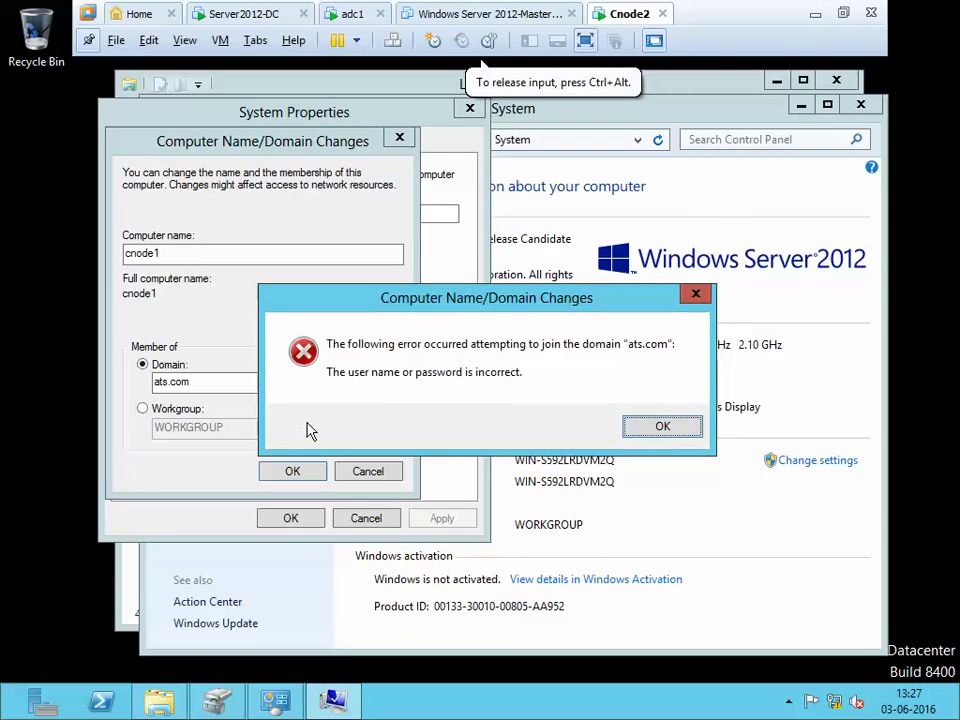
left_click(671, 428)
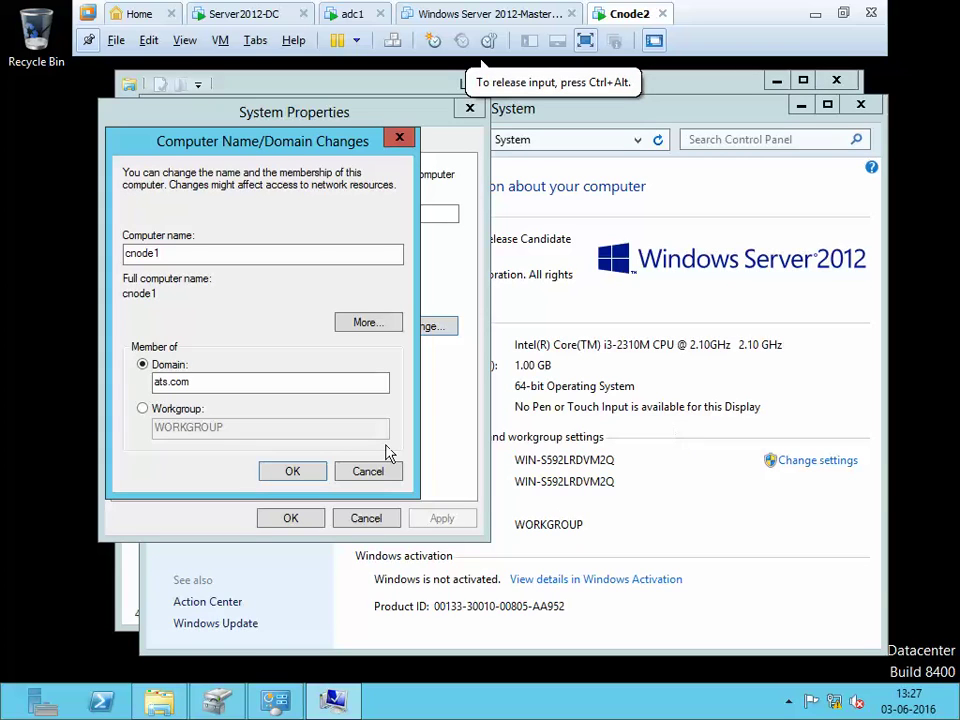